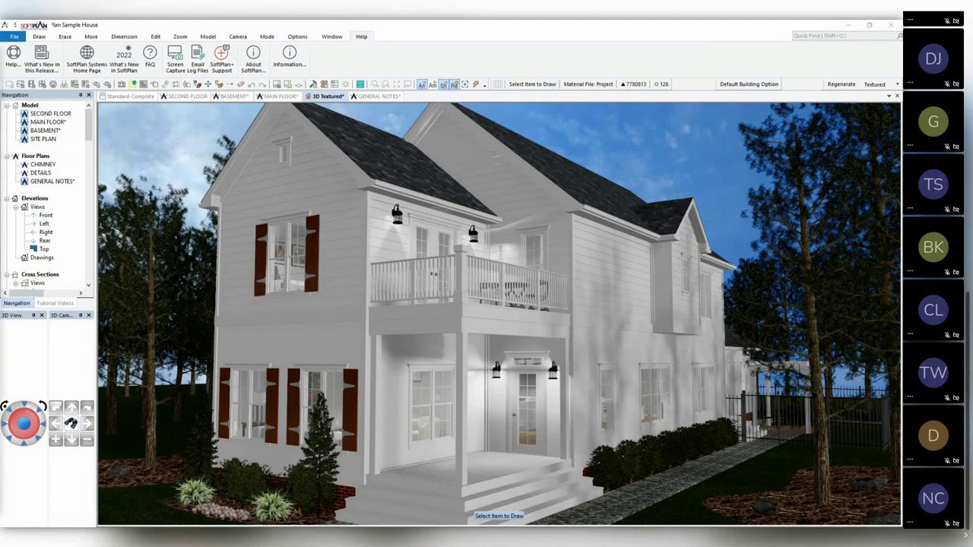
Switch to the web browser and read SoftPlan's computer and video card requirements, highlighting DirectX 12 under the better video card class
key(alt+Tab)
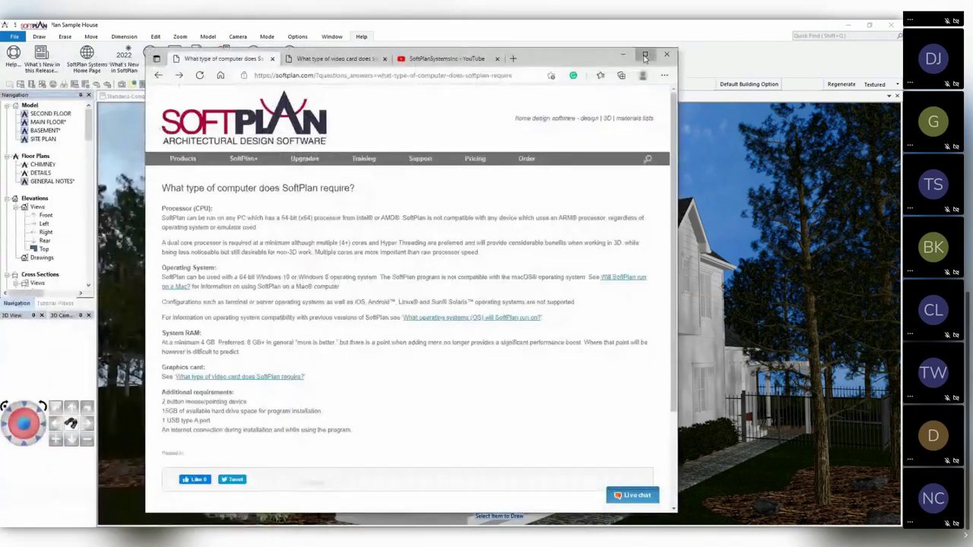
click(645, 57)
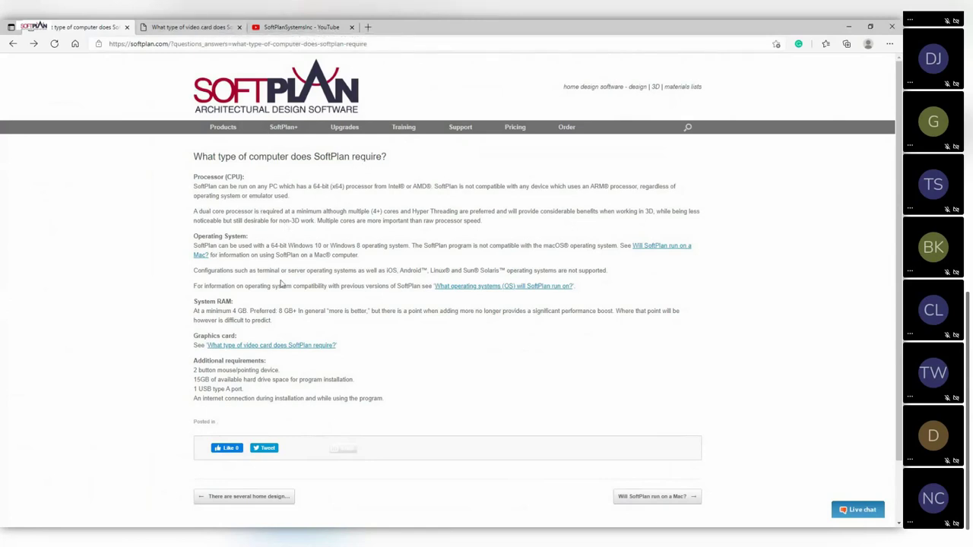
click(204, 29)
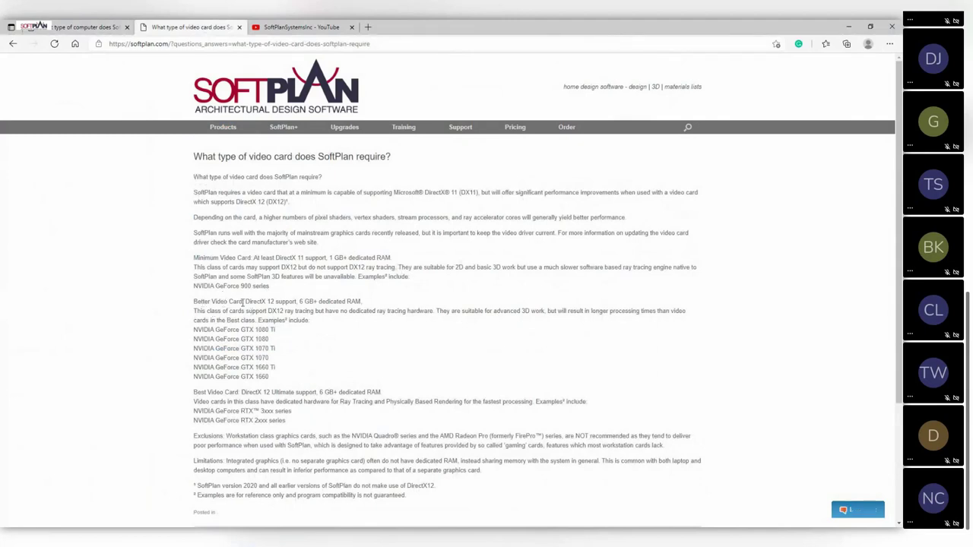
drag(244, 301, 275, 303)
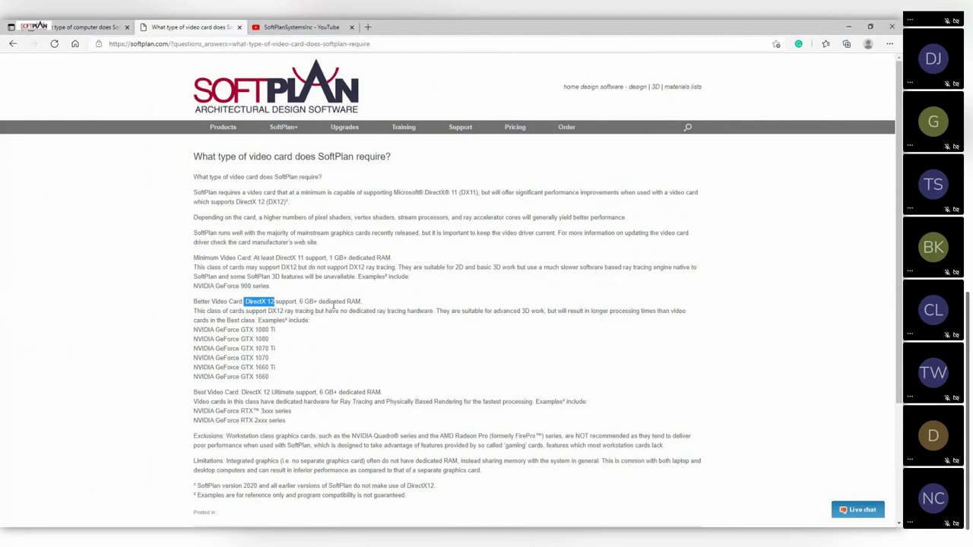
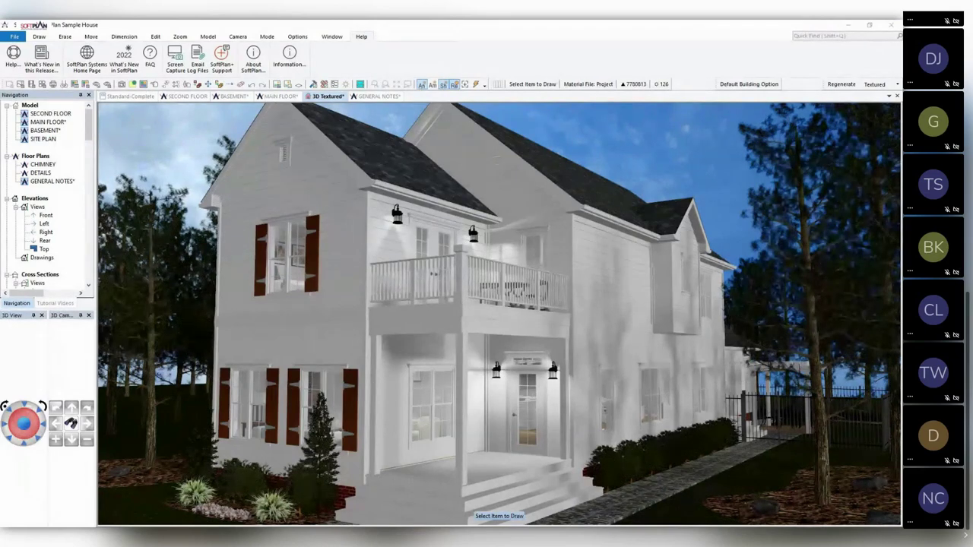
Review the Renderer settings in the 3D Mode Options and accept them with DirectX 12
click(298, 38)
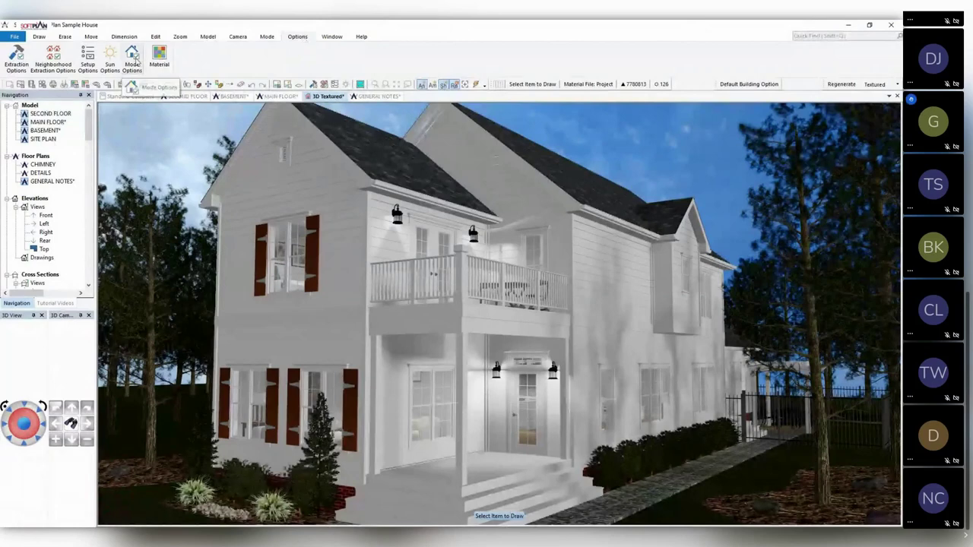
click(136, 60)
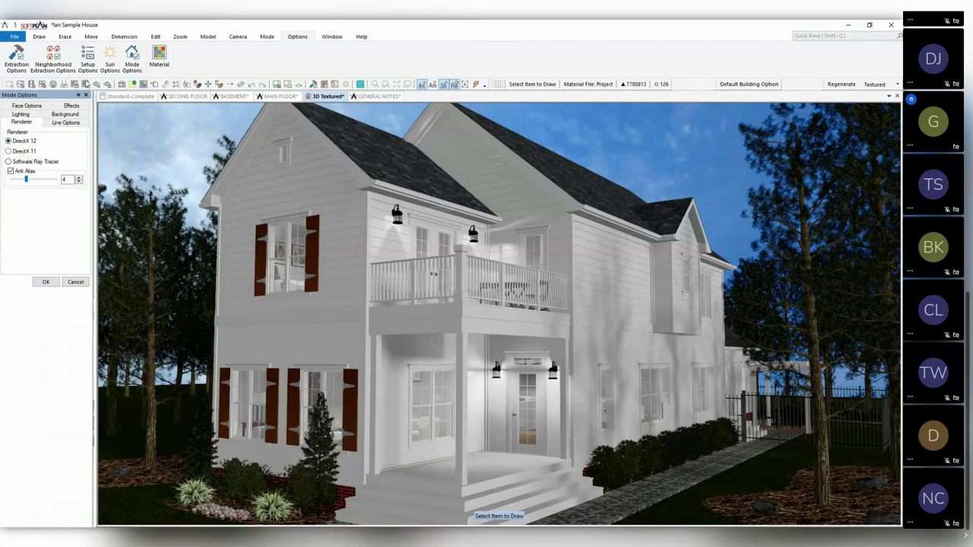
click(47, 283)
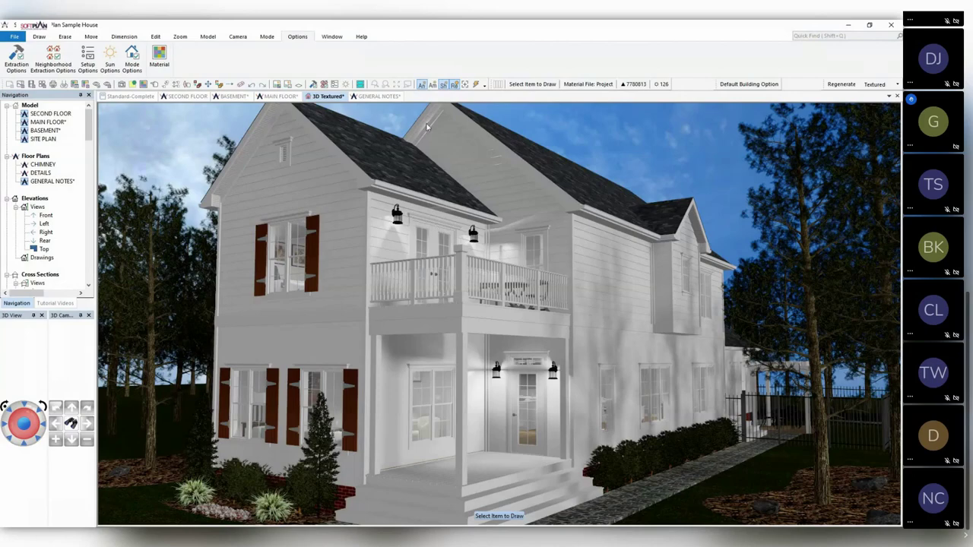
Edit the kitchen refrigerator's CorrogateShiny surface to metalness 40 with reflectivity enabled at 20
scroll(427, 127, up, 5)
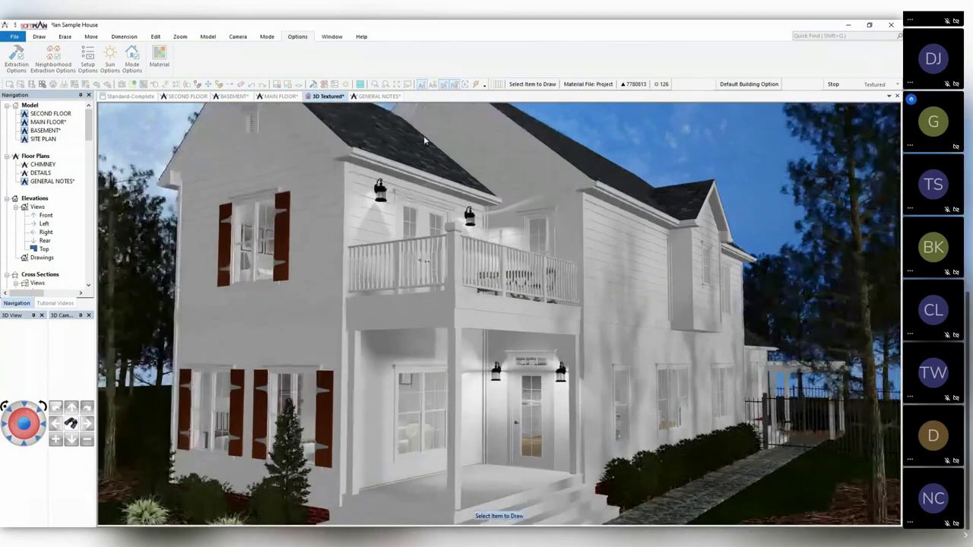
click(71, 423)
click(527, 400)
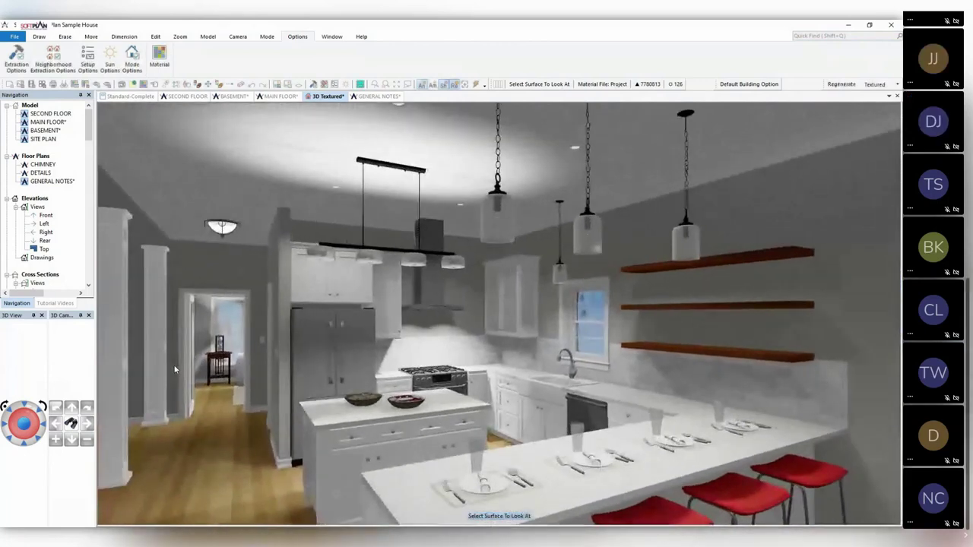
right_click(359, 348)
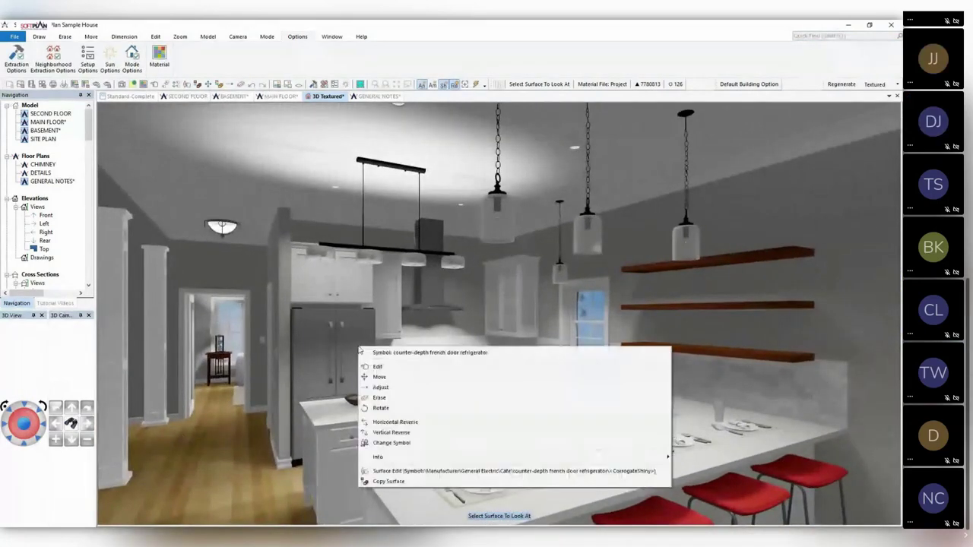
click(406, 471)
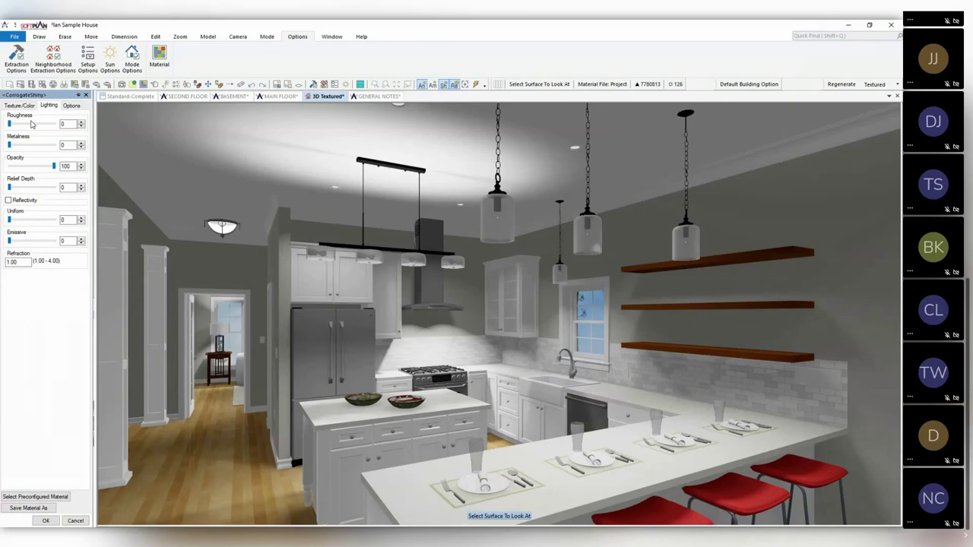
click(37, 145)
click(36, 148)
click(44, 146)
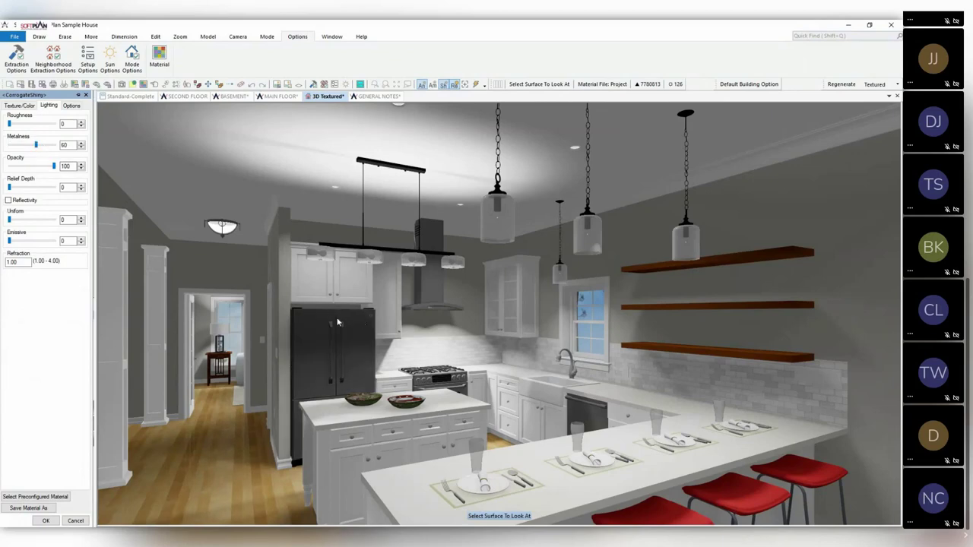
click(25, 200)
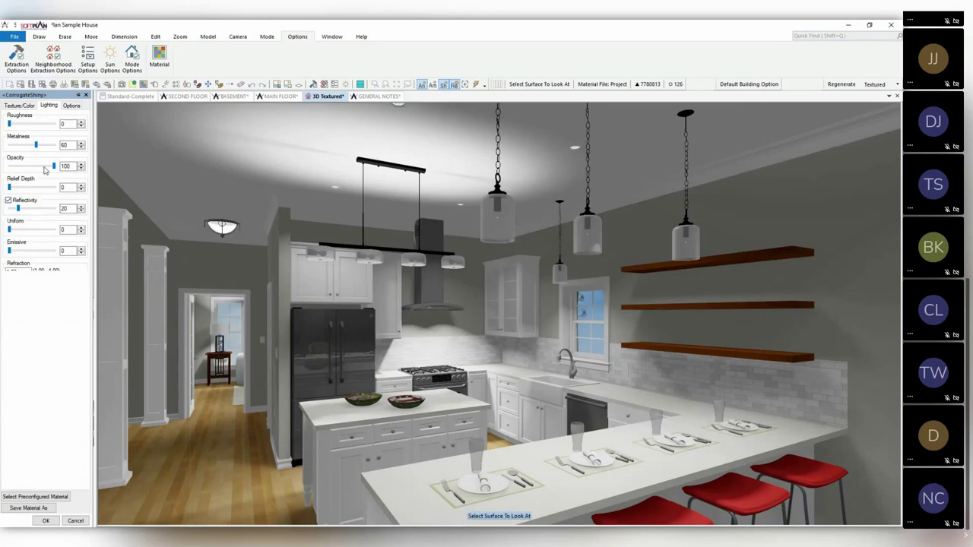
click(26, 146)
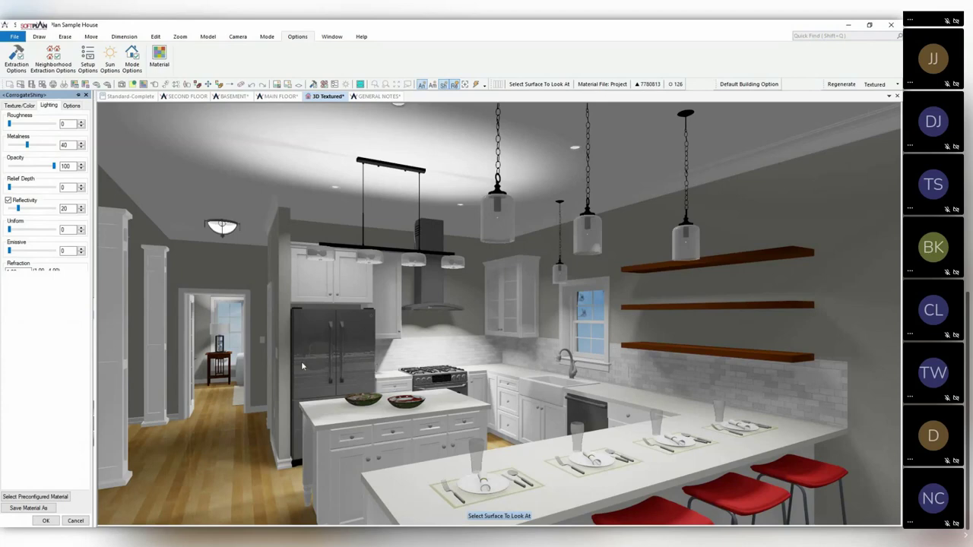
click(46, 521)
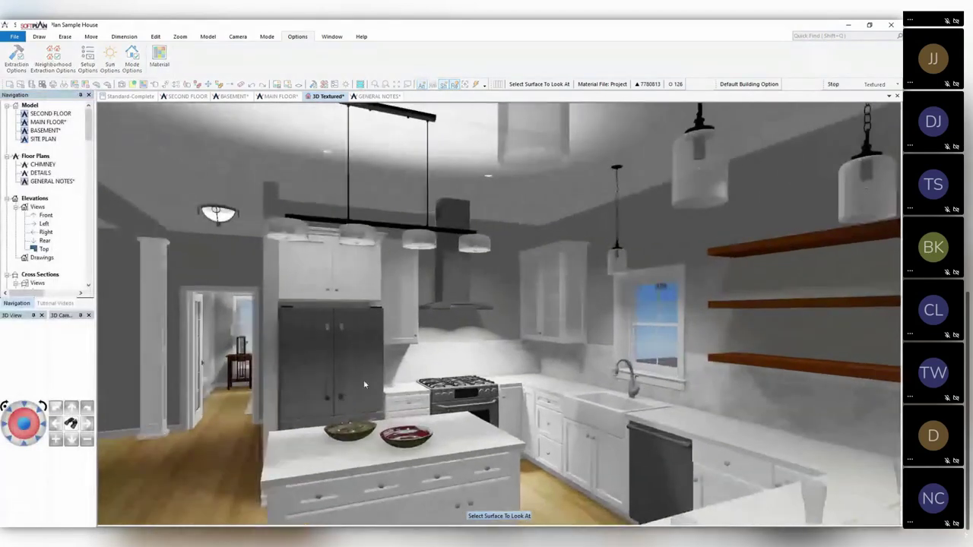
Copy the refrigerator's surface material onto the range hood with Surface Copy/Paste
click(441, 403)
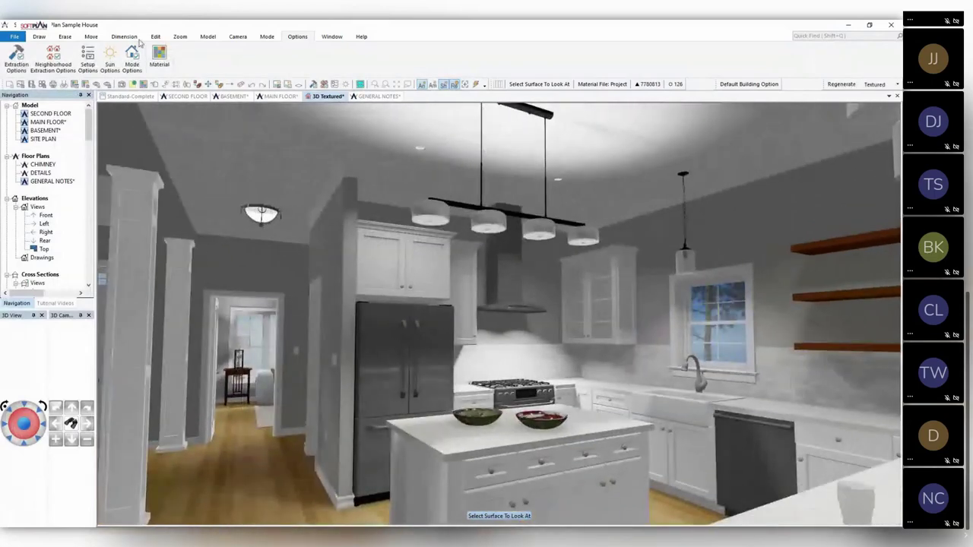
click(155, 37)
click(108, 57)
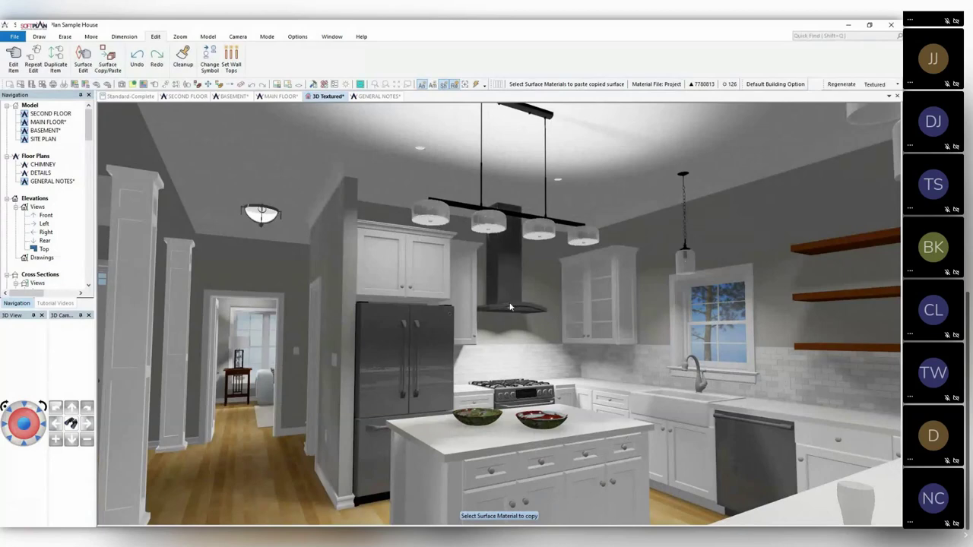
Set the roughness of the Wallcovering 21 surface on the living room's fireplace wall to 40
key(Left)
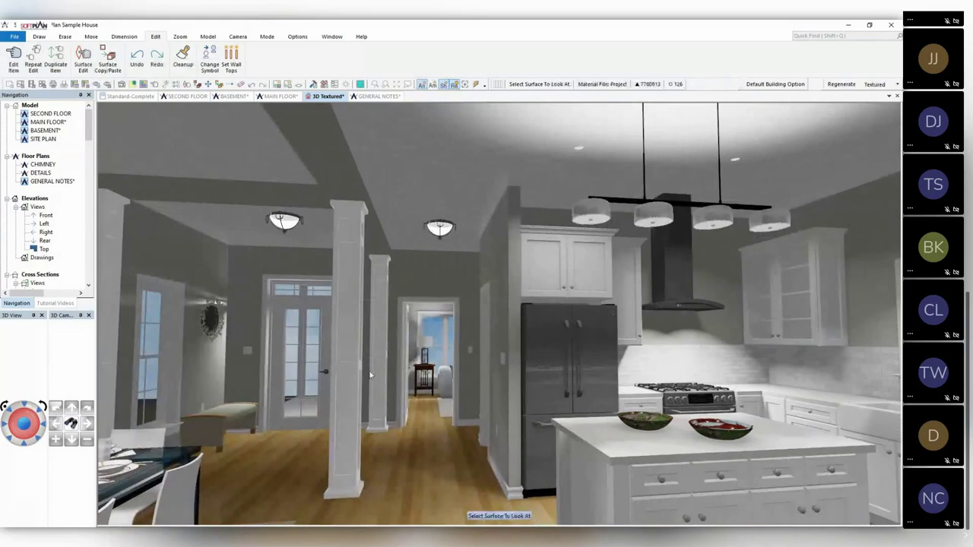
click(426, 373)
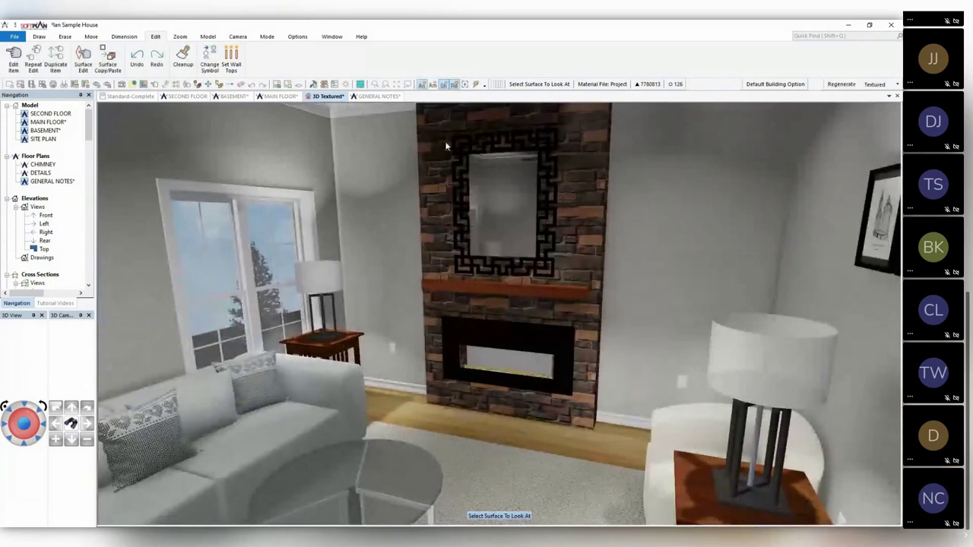
right_click(584, 215)
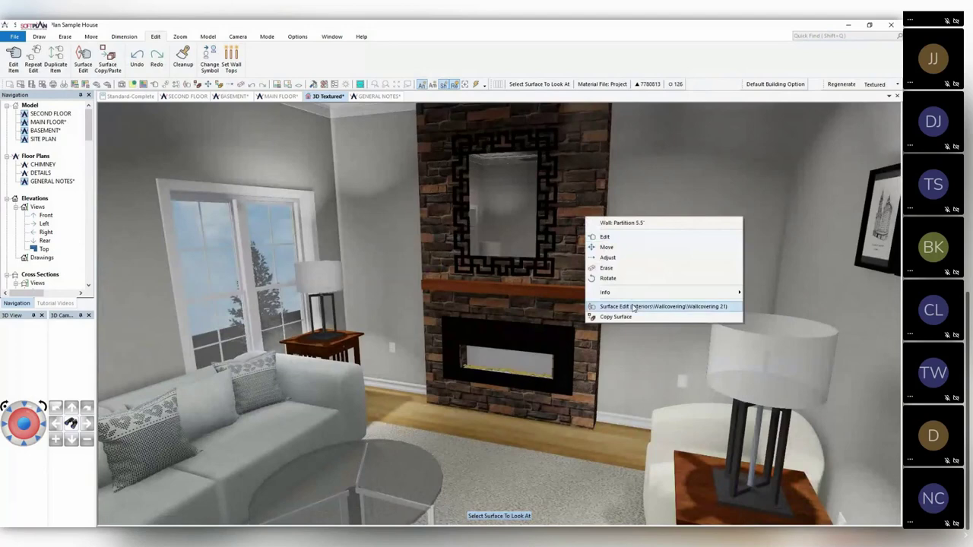
key(Escape)
click(632, 283)
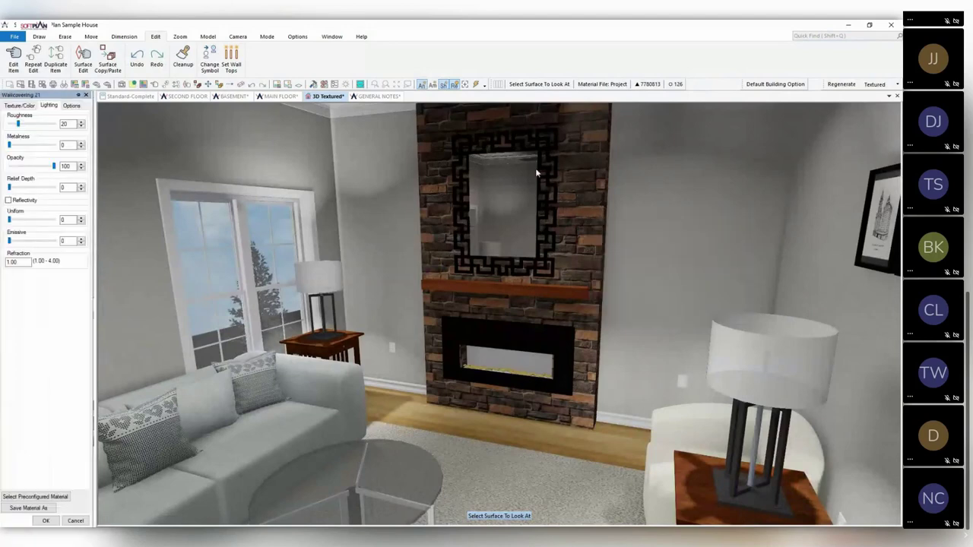
click(41, 126)
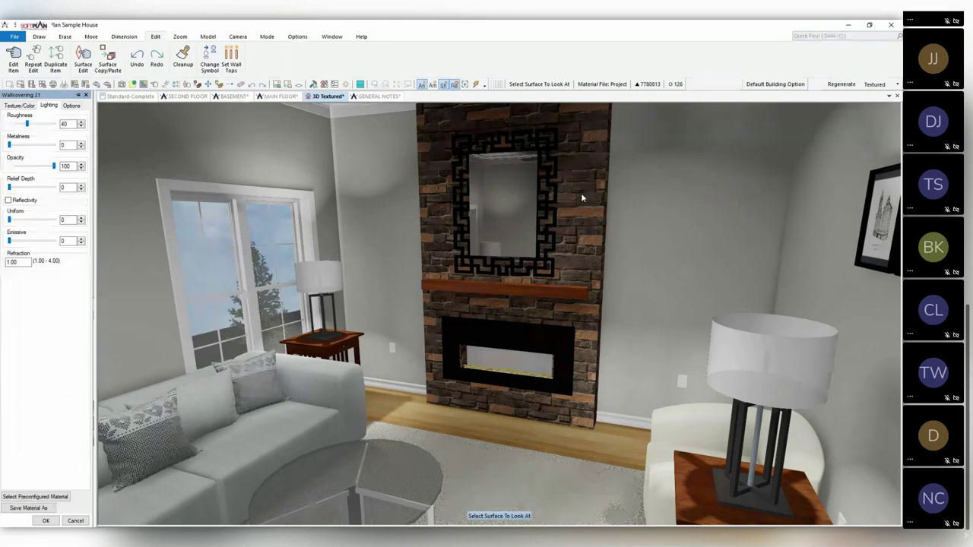
click(46, 520)
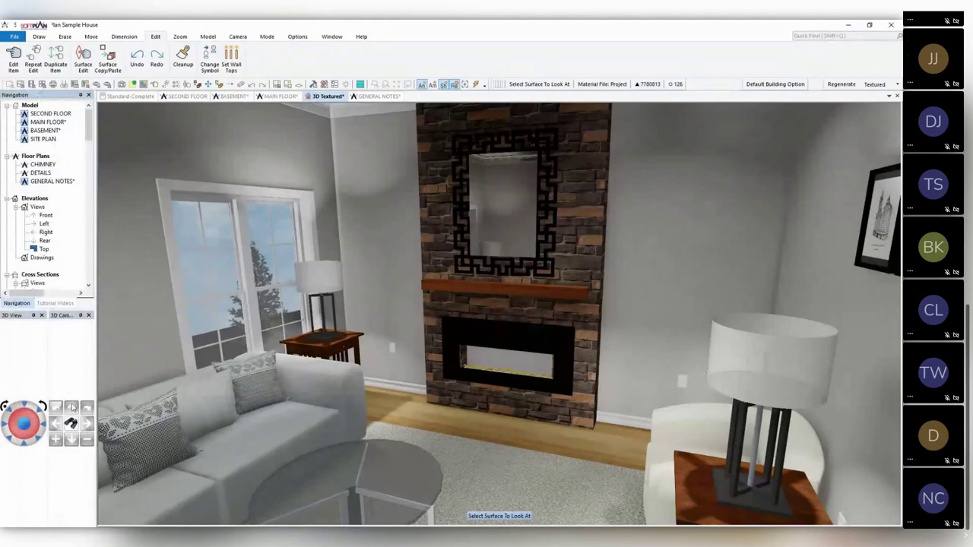
Set the brightness of the living room ceiling fan's light to 5200 lumens
click(86, 408)
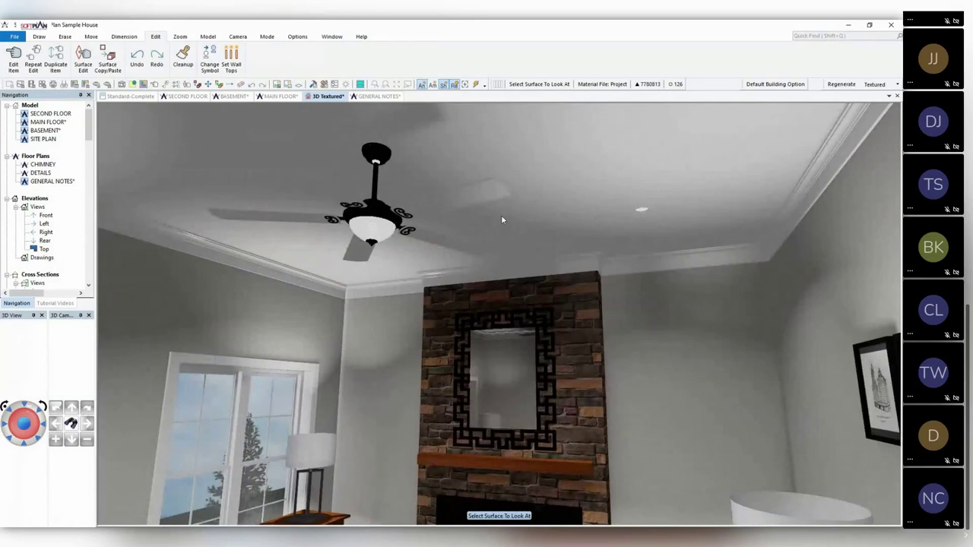
right_click(380, 233)
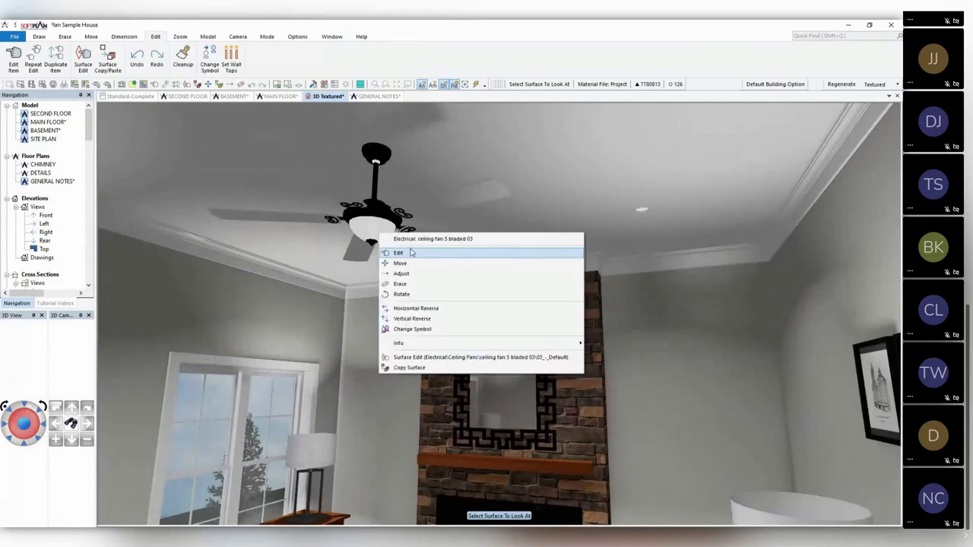
click(410, 253)
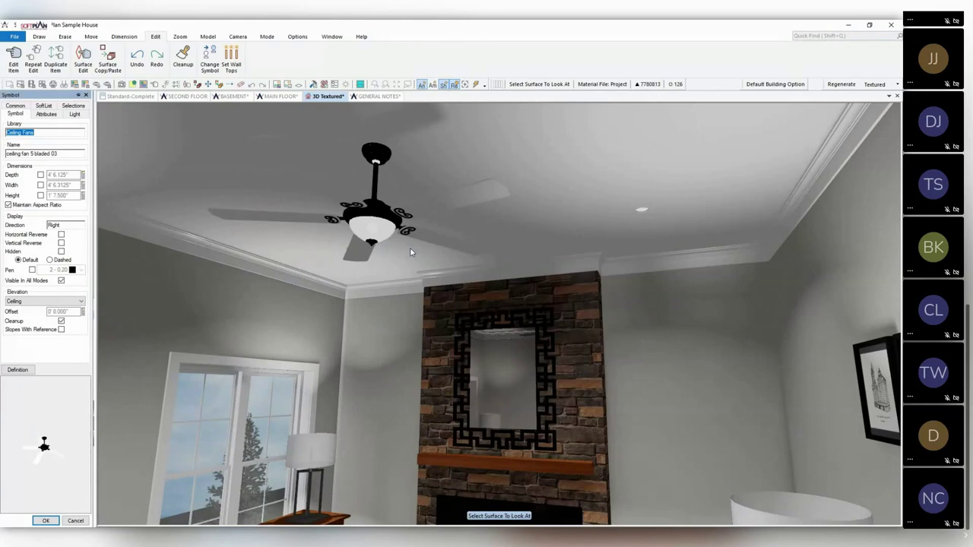
click(75, 114)
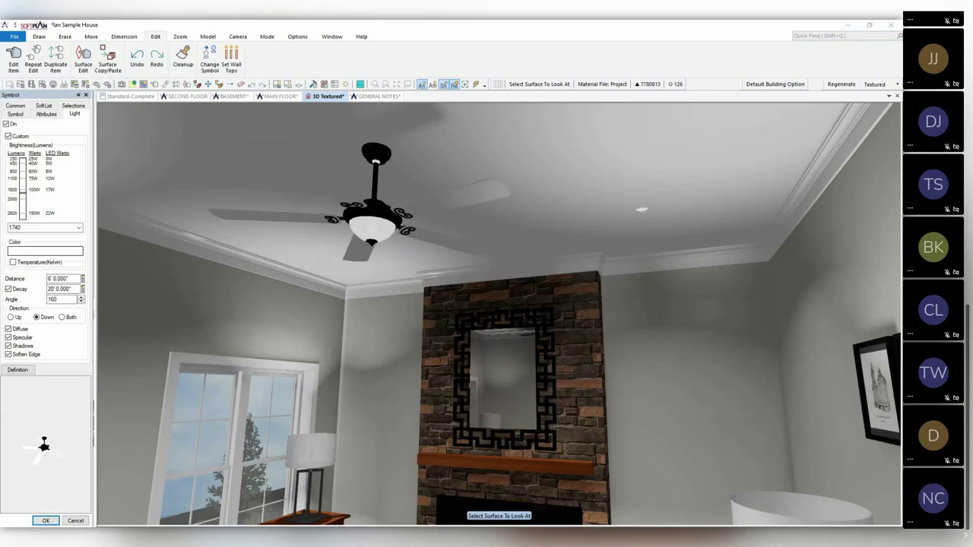
click(78, 228)
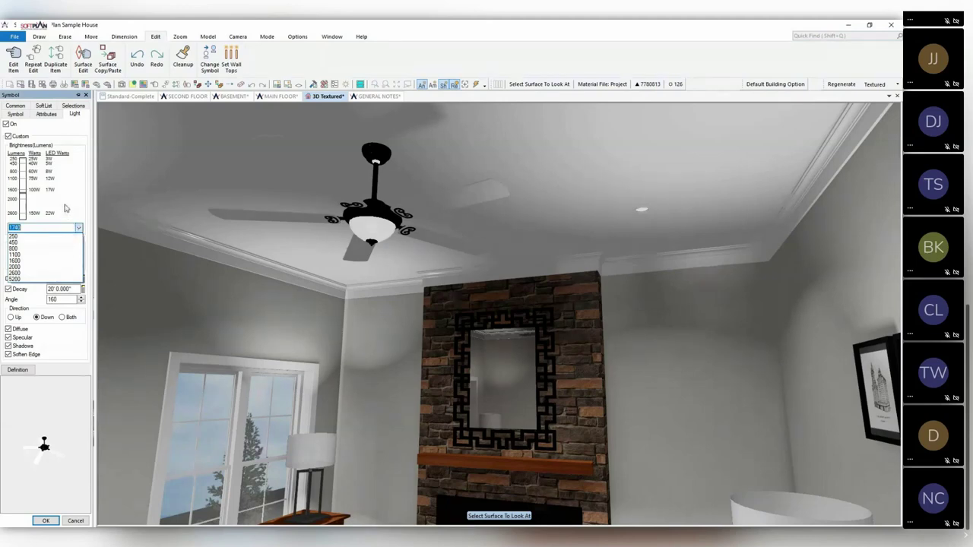
click(31, 267)
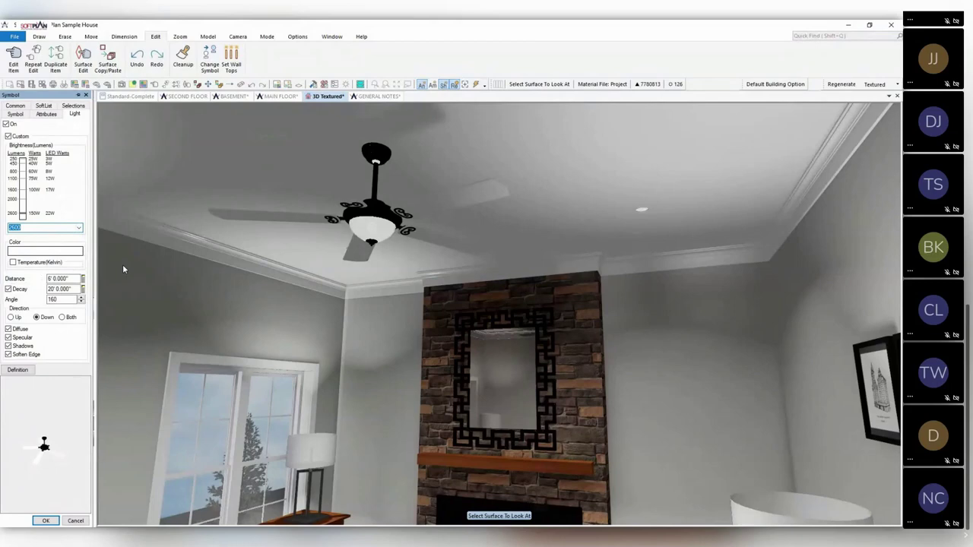
click(77, 228)
click(30, 282)
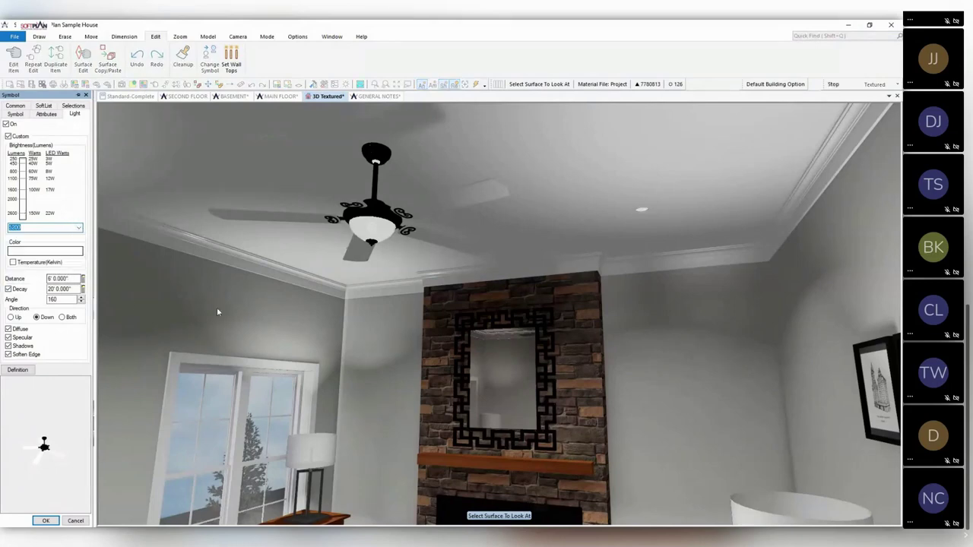
double_click(73, 279)
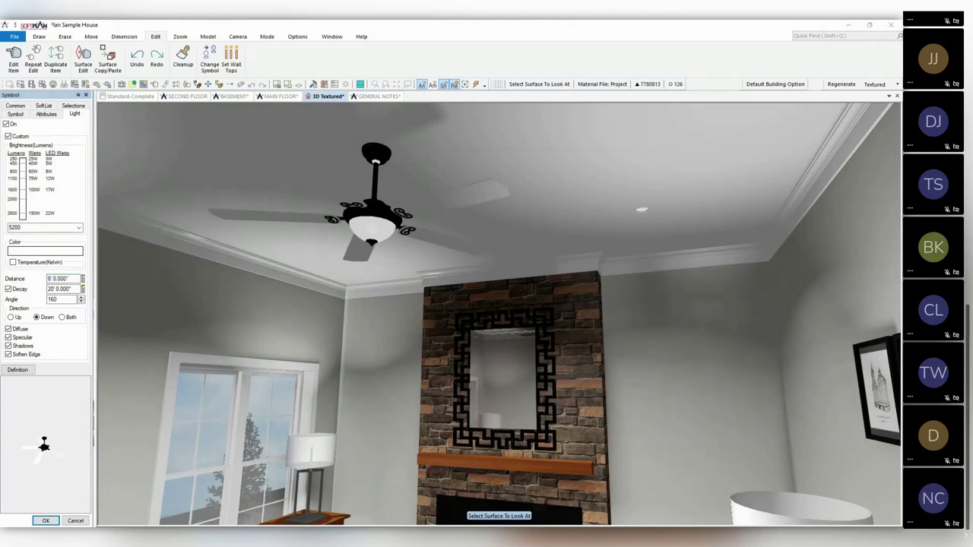
click(46, 521)
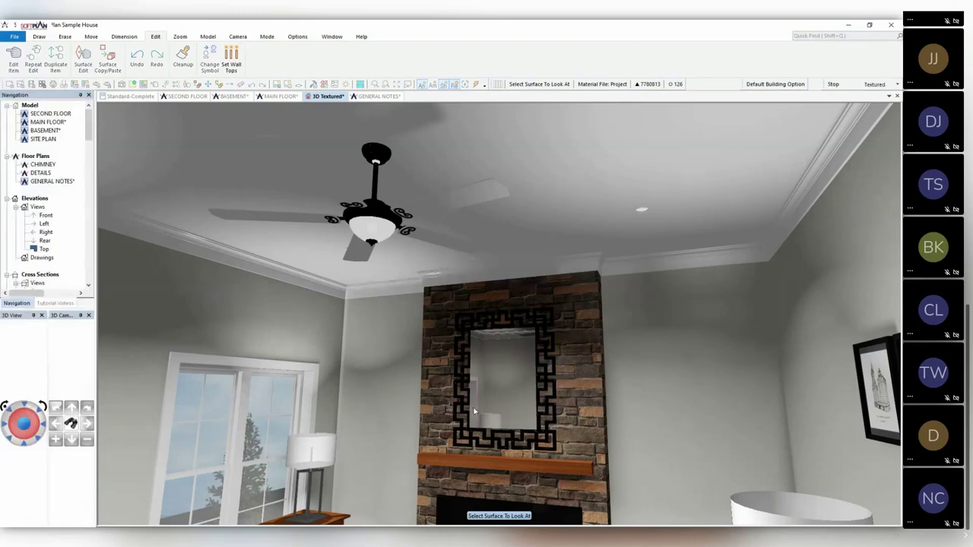
Review the light settings of the living room ceiling fan, including its beam angle
click(477, 411)
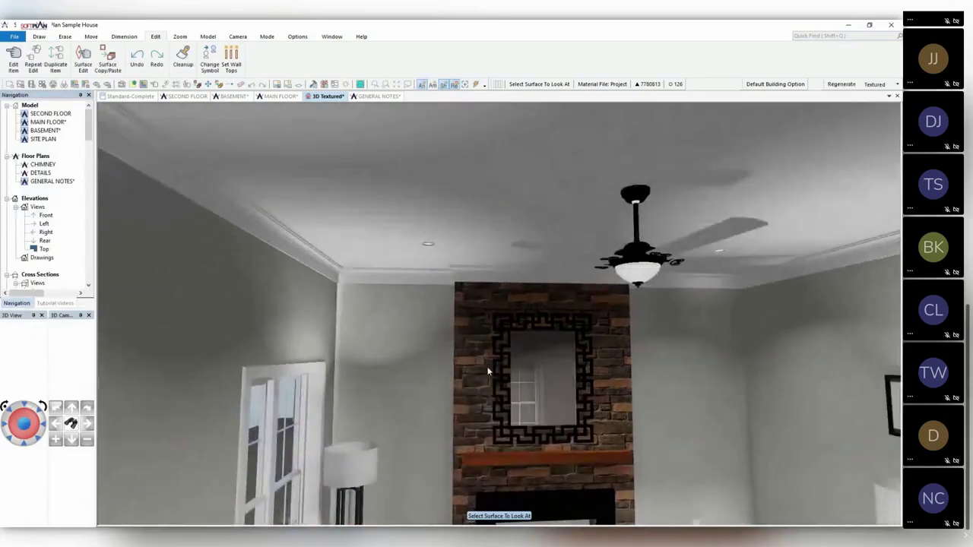
right_click(631, 275)
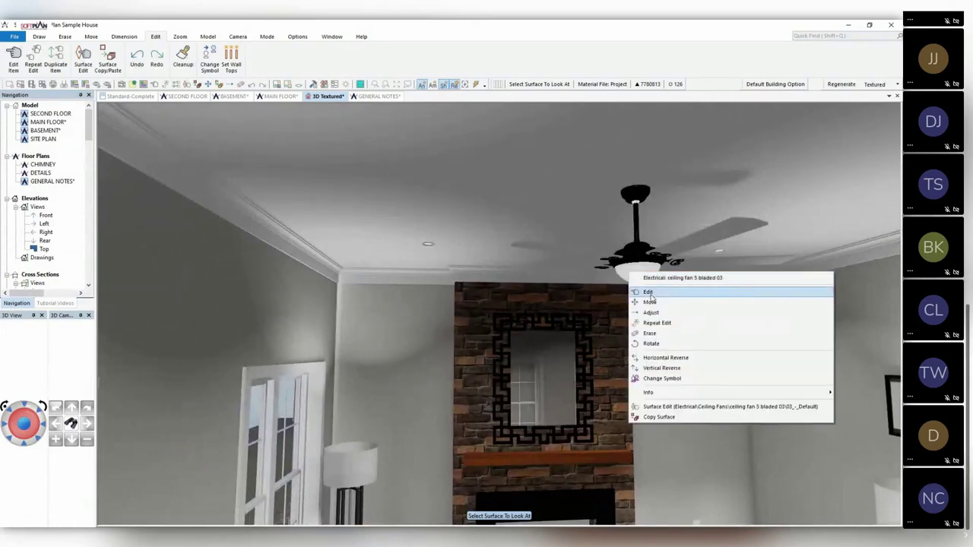
key(Escape)
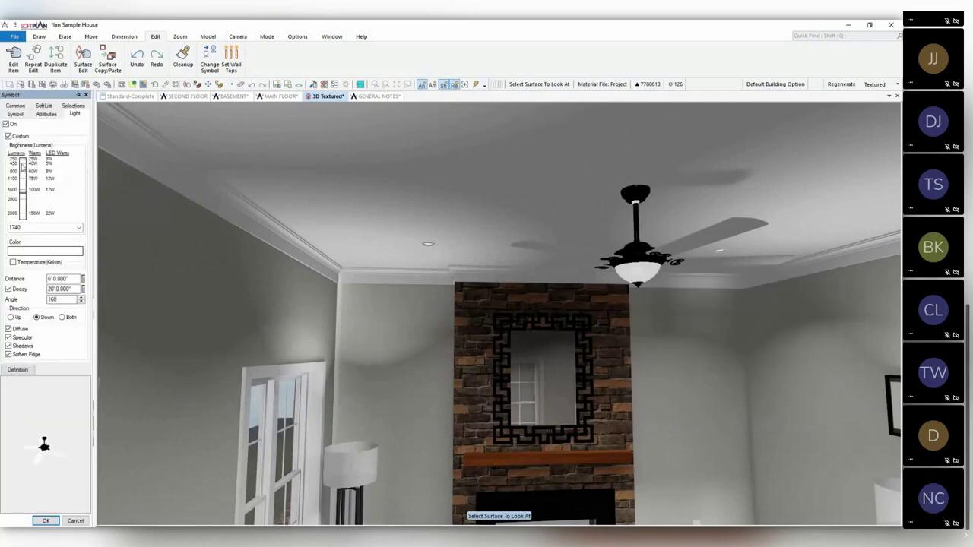
double_click(68, 299)
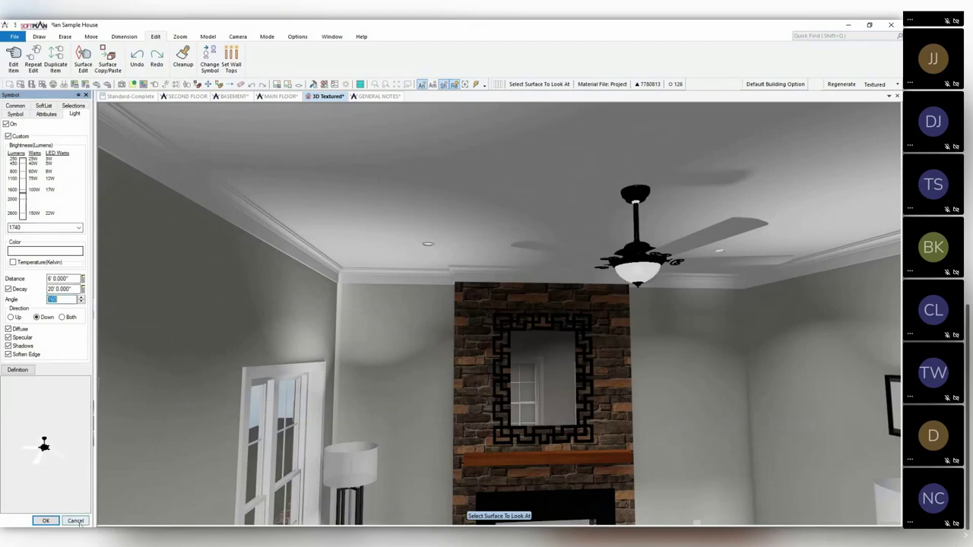
click(46, 521)
Set the roughness of the Drywall A surface on the wall beside the fireplace to 27
right_click(394, 330)
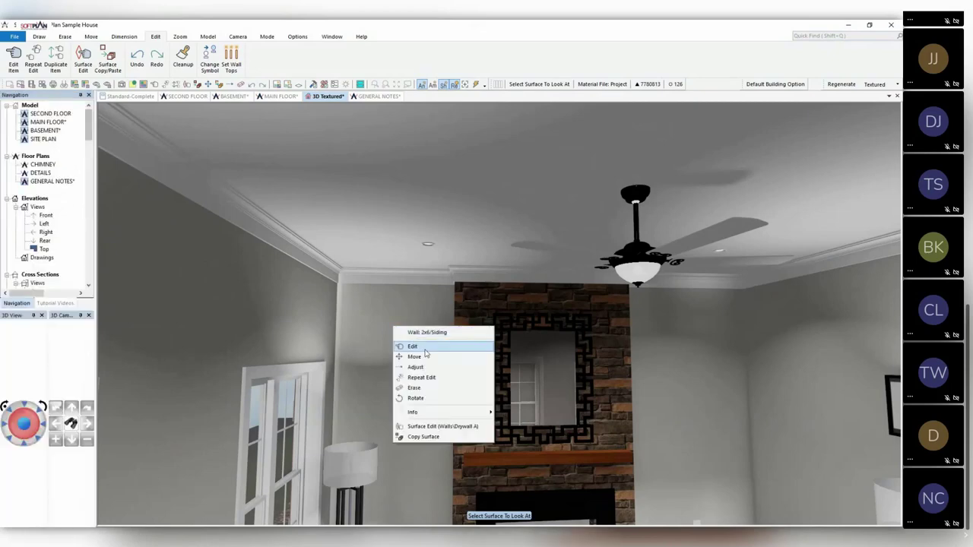
click(438, 427)
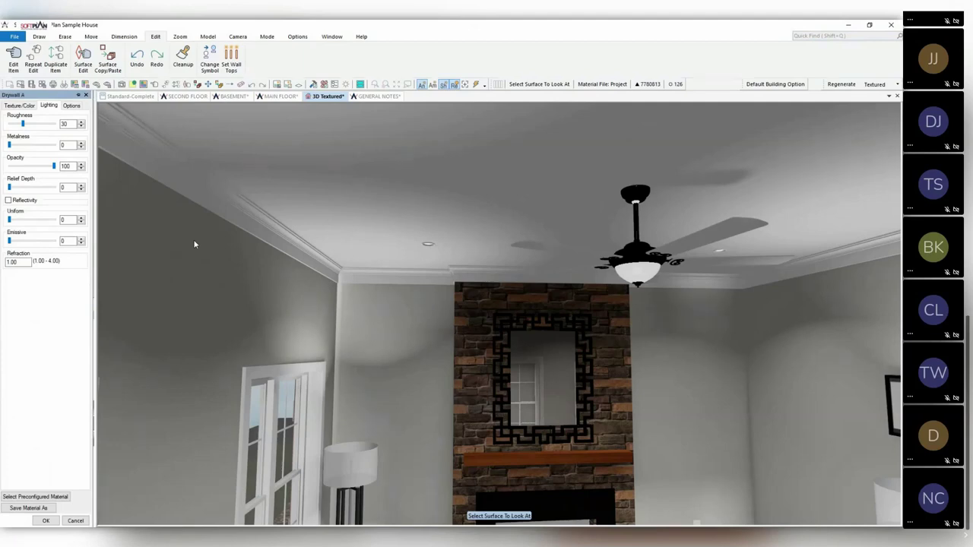
mouse_move(23, 123)
mouse_down()
mouse_move(14, 124)
mouse_move(23, 124)
mouse_up()
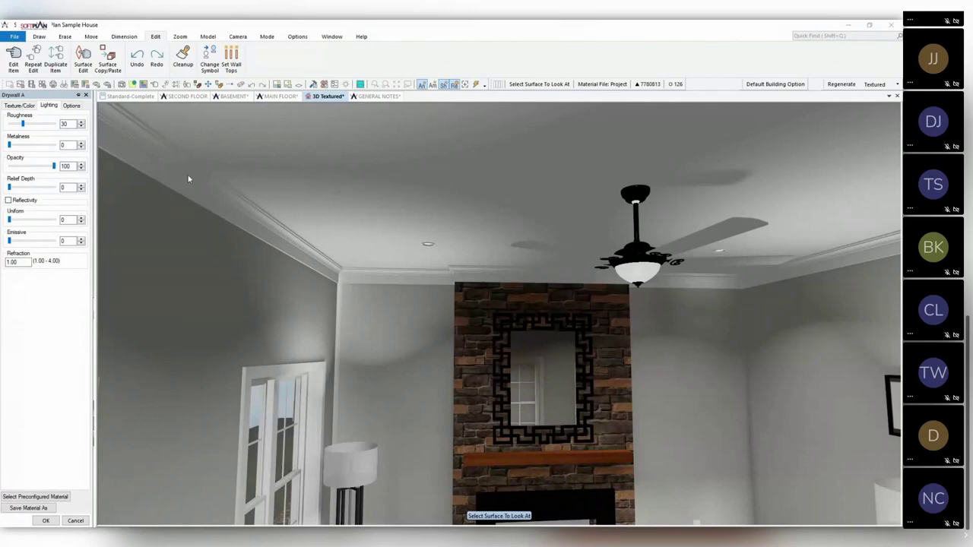
click(11, 123)
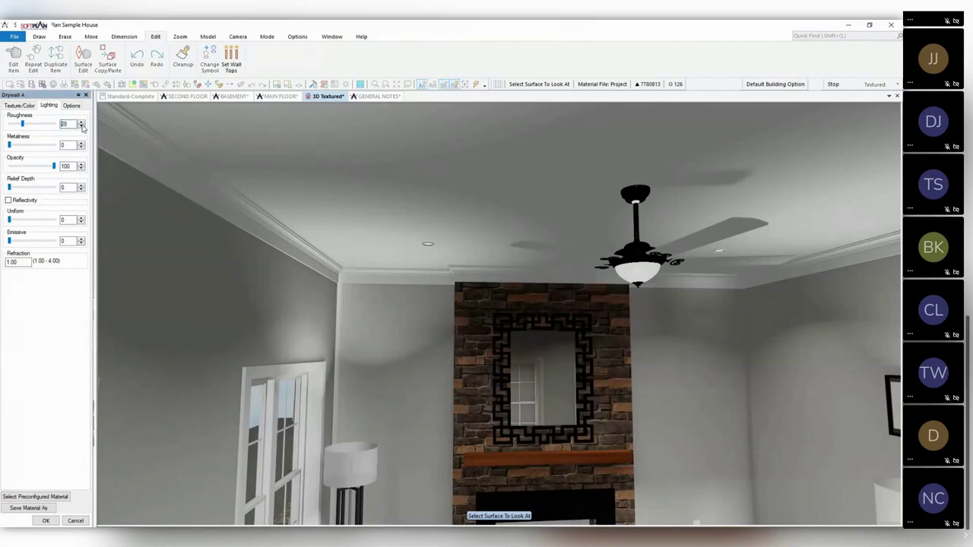
click(11, 123)
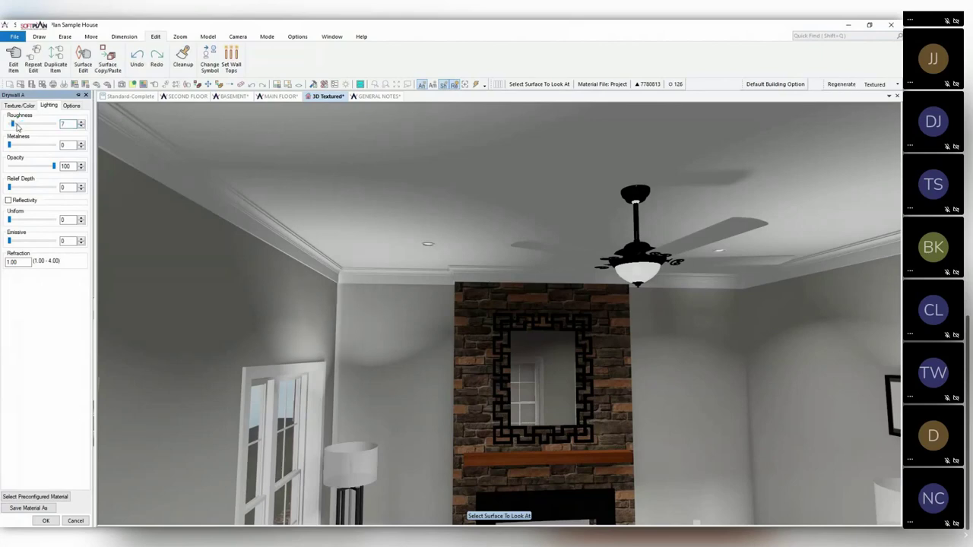
click(44, 125)
click(30, 126)
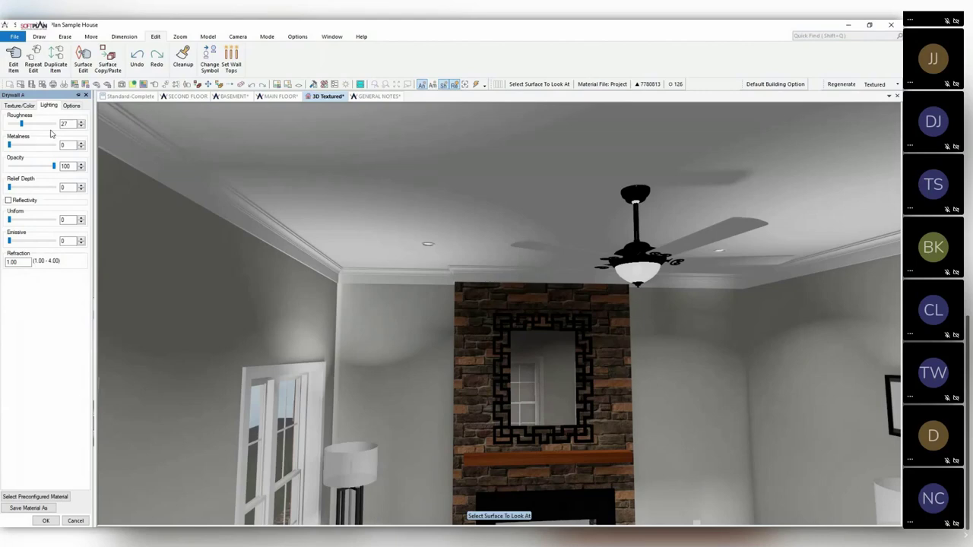
click(45, 521)
Display the main floor plan in Electrical mode and examine the light fixture layout
click(281, 96)
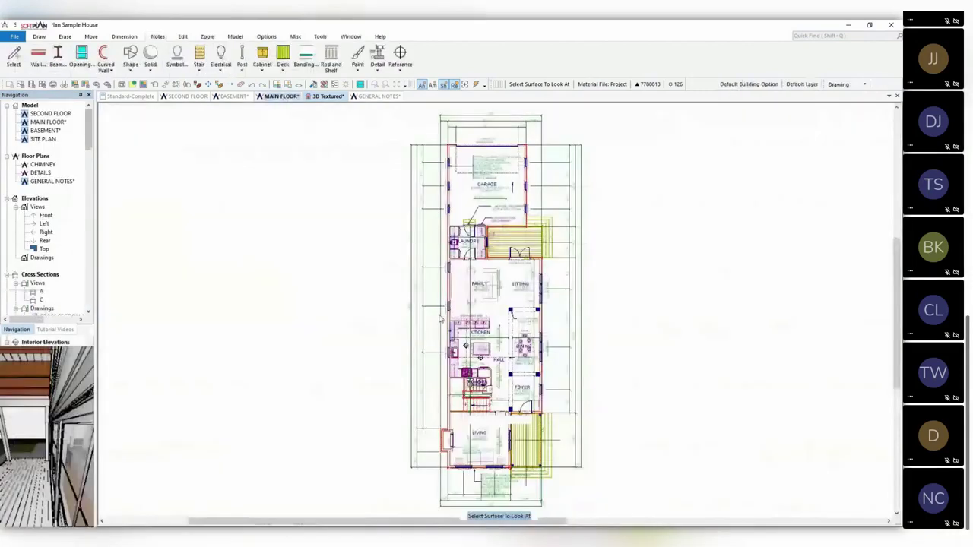
click(843, 84)
click(840, 112)
scroll(720, 445, up, 3)
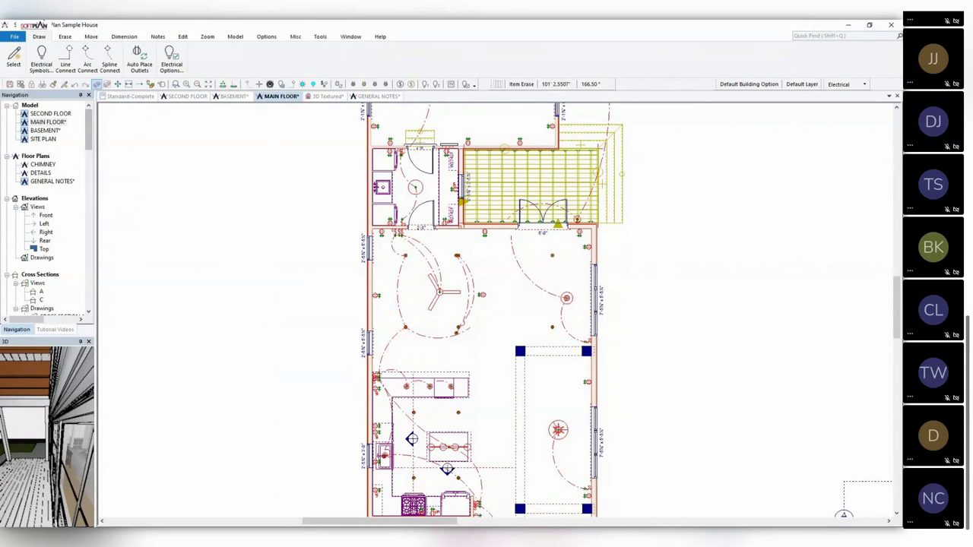
scroll(242, 196, down, 1)
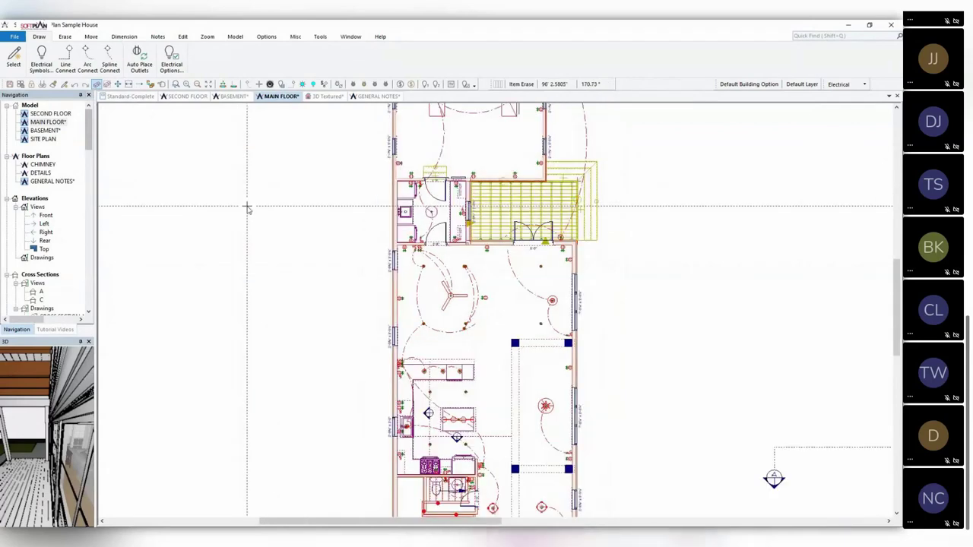
scroll(247, 208, down, 1)
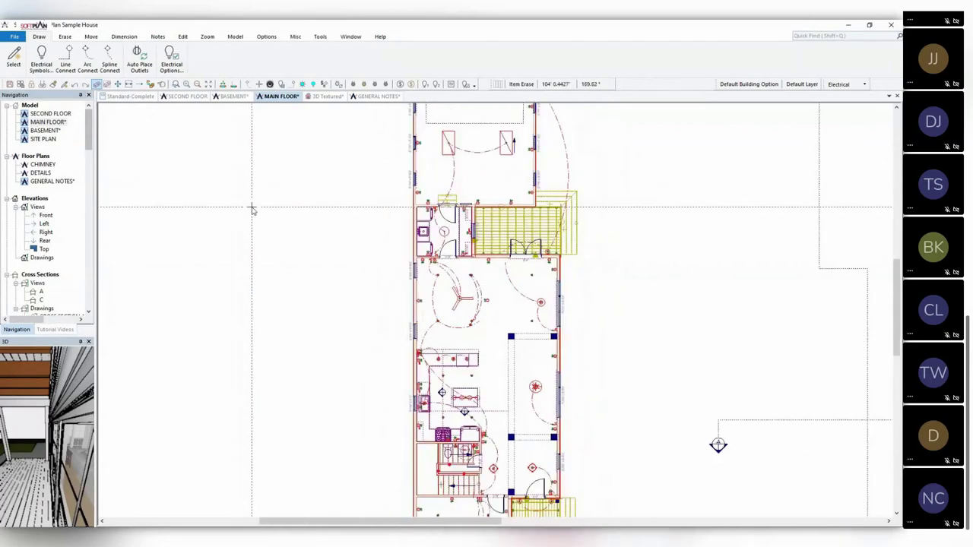
Save all unsaved tabs, open the recent Standard Details project, and bring up the siding details in its Construction Details drawing
click(15, 38)
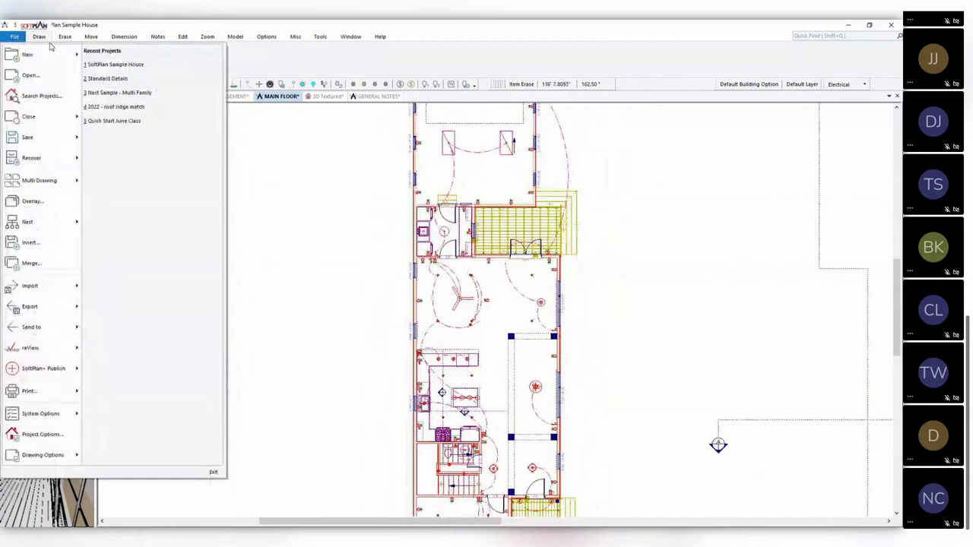
click(124, 79)
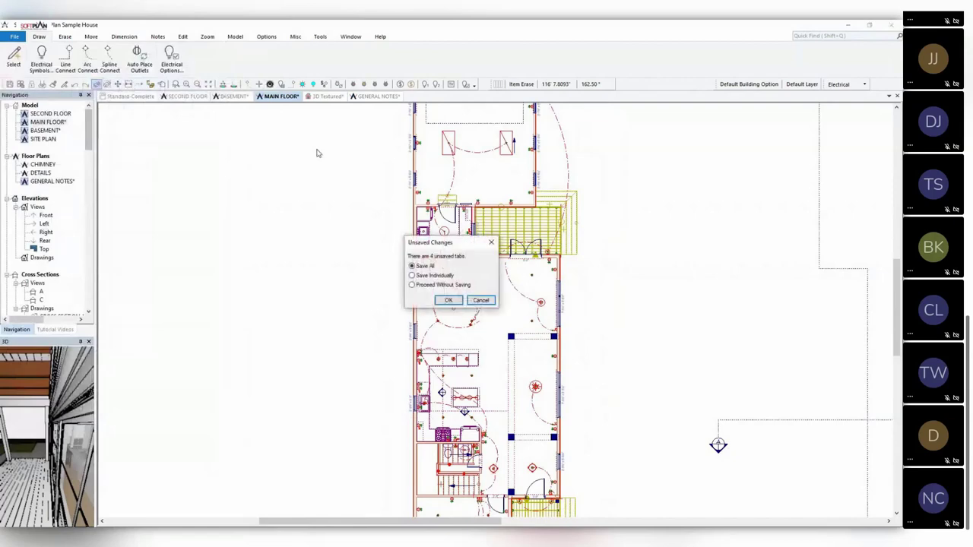
click(448, 300)
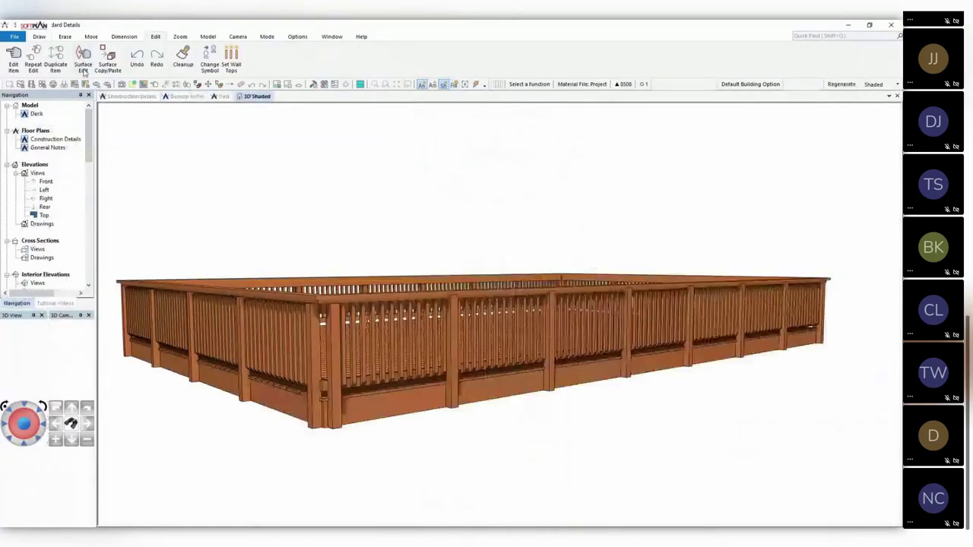
click(133, 96)
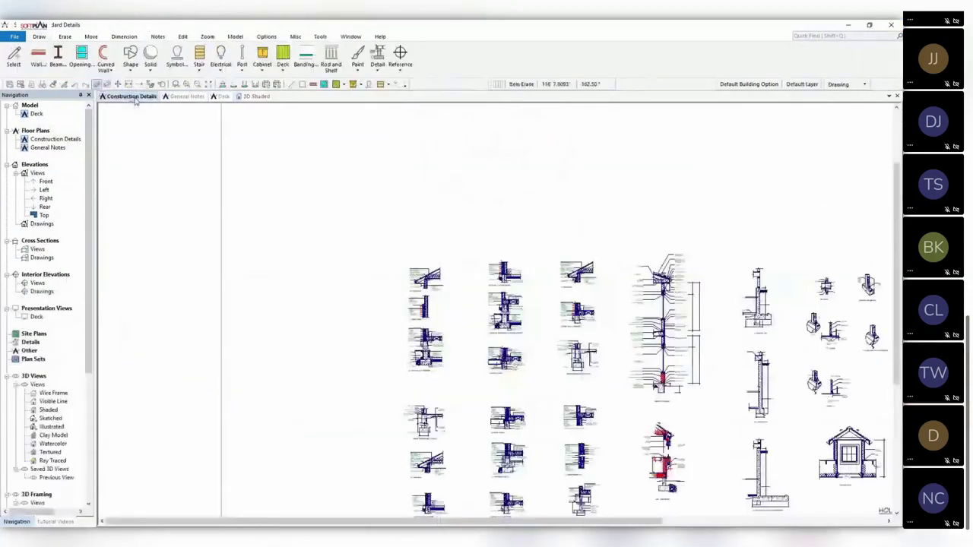
click(197, 84)
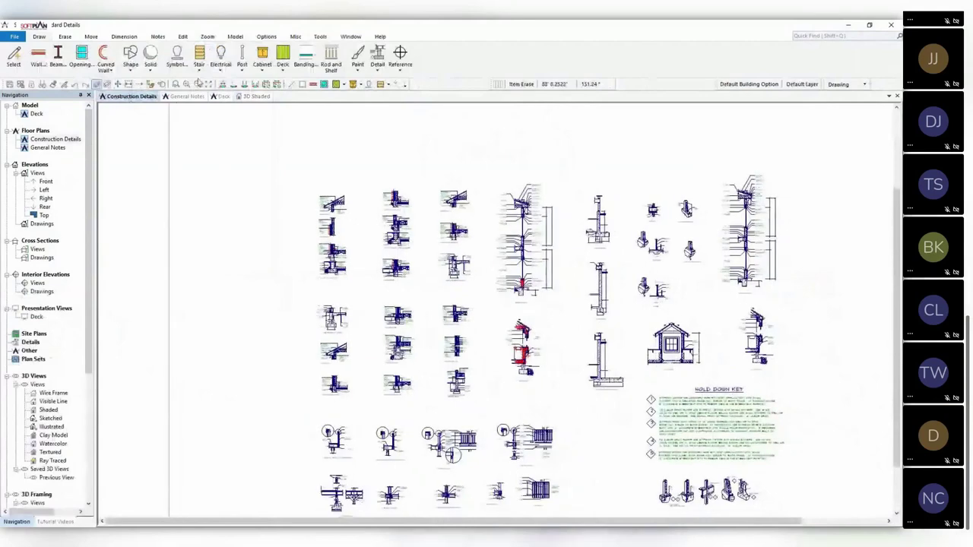
click(187, 96)
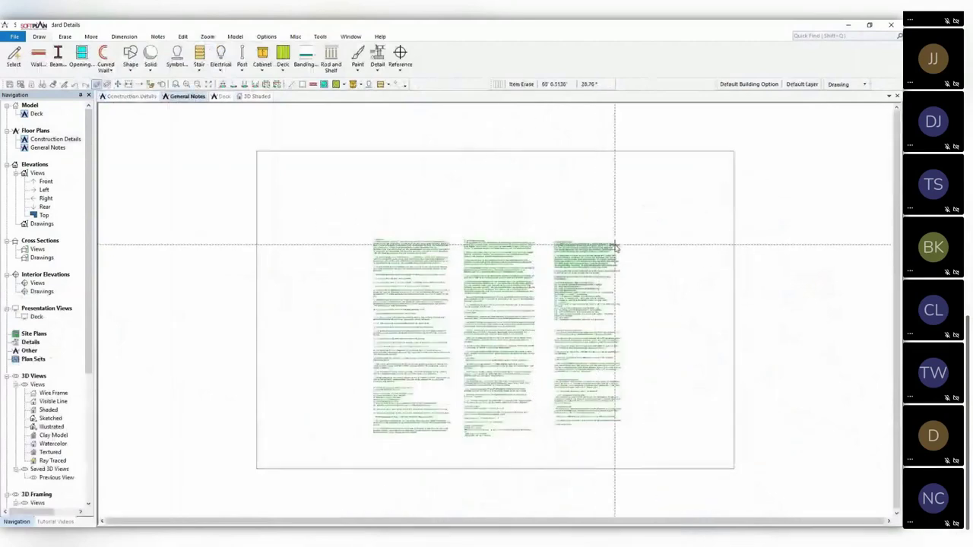
click(130, 97)
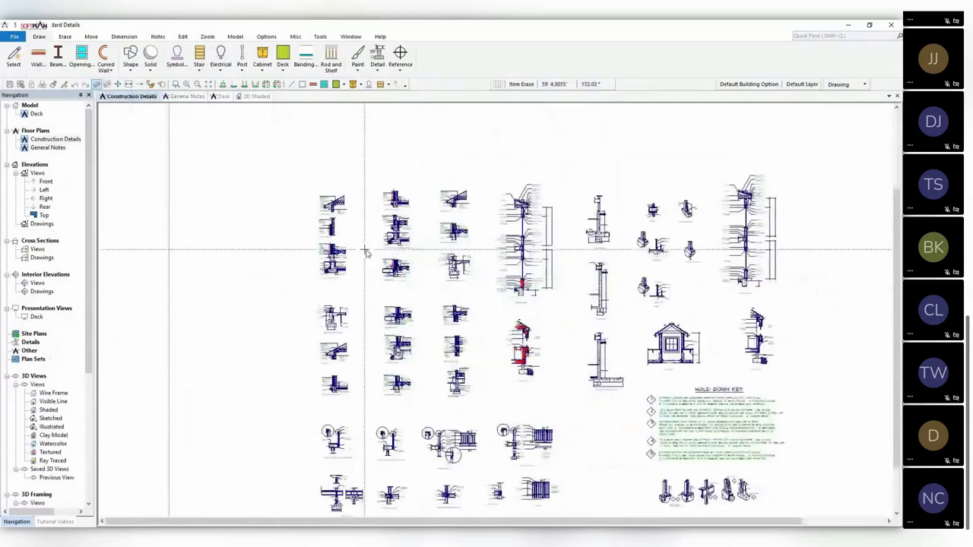
scroll(364, 253, up, 5)
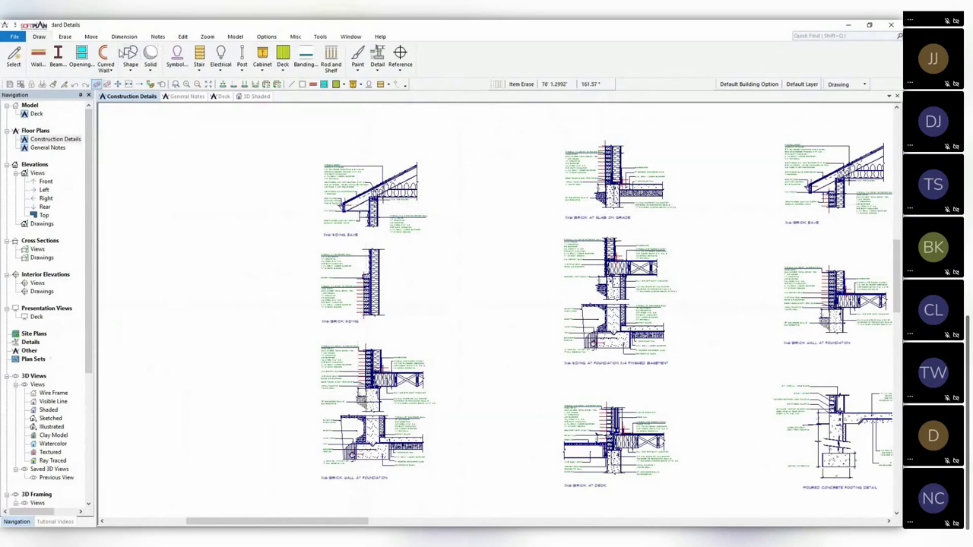
Create a nest source region named Siding Details, about 10' by 23', around the first column of construction details
click(15, 38)
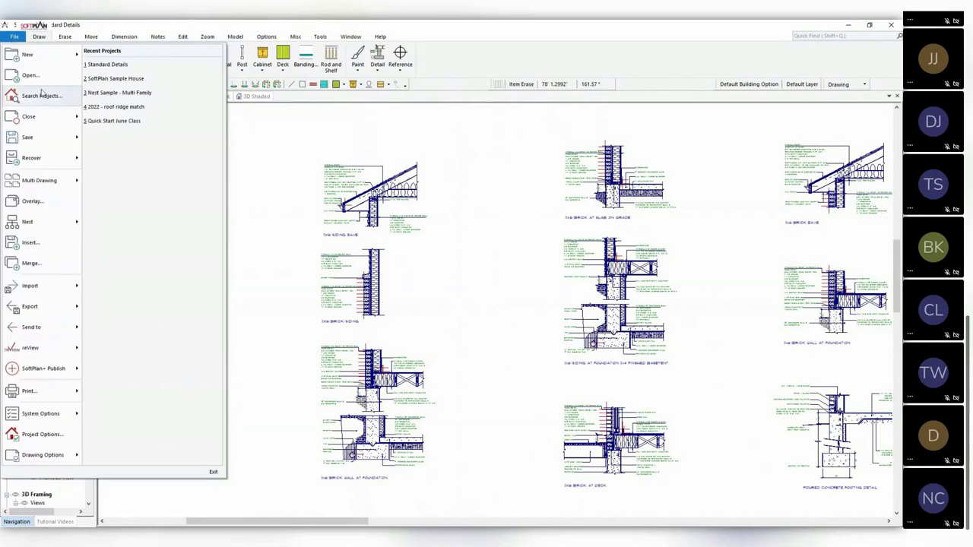
mouse_move(47, 230)
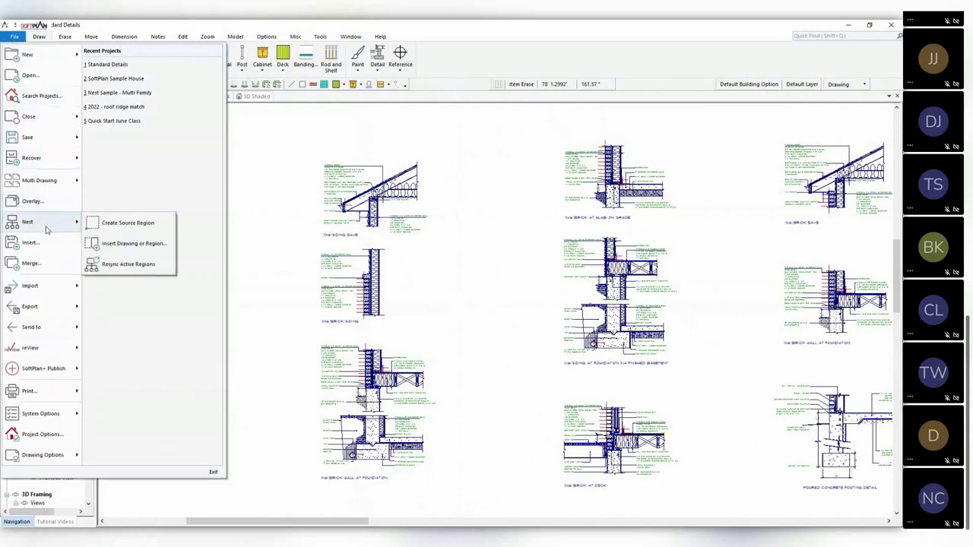
click(127, 225)
drag(295, 126, 460, 503)
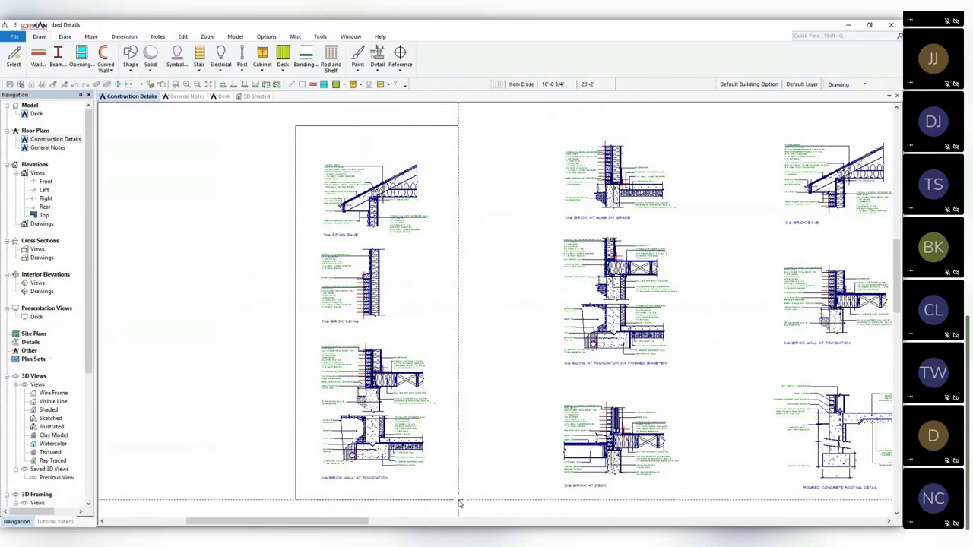
drag(460, 504, 434, 256)
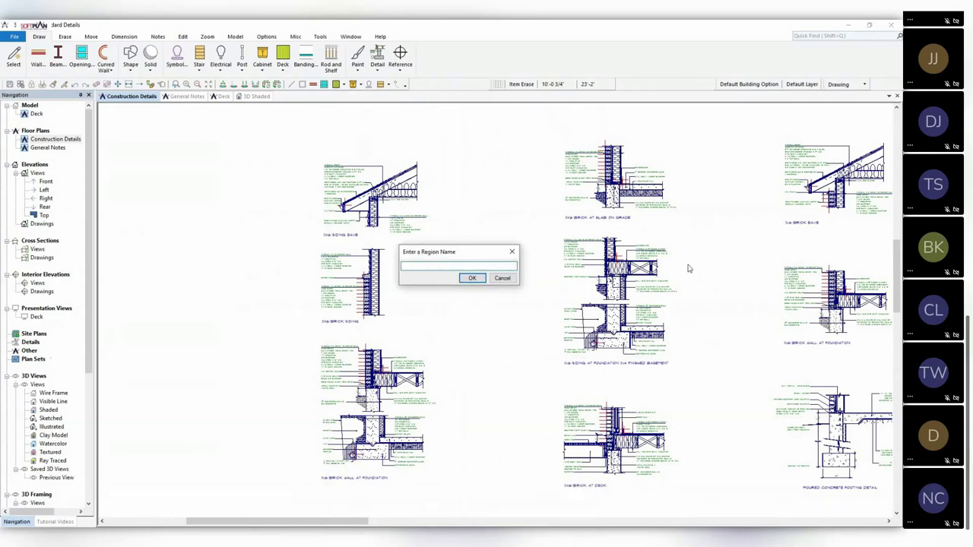
text(Siding Details)
click(471, 278)
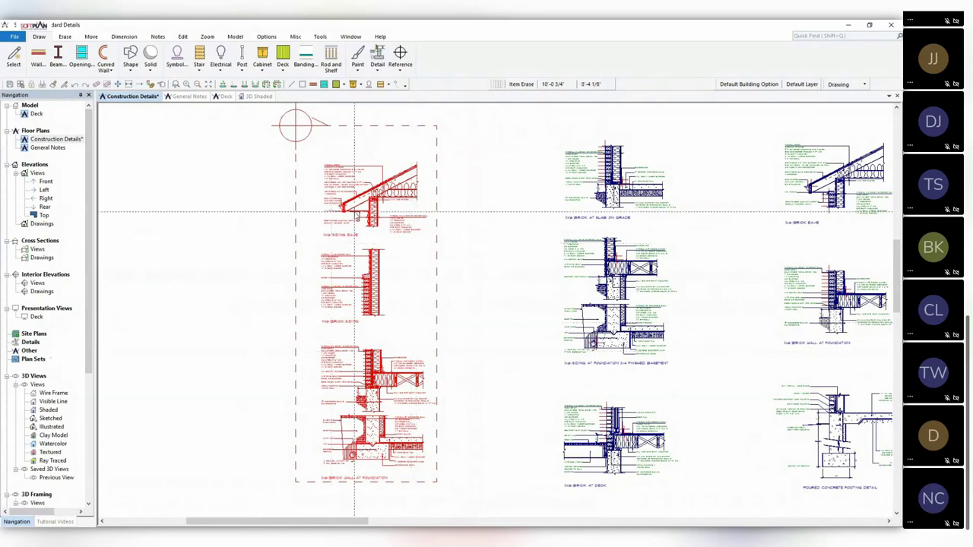
Switch Nested Entities use Color off and back on for the Siding Details region
right_click(363, 201)
mouse_move(392, 208)
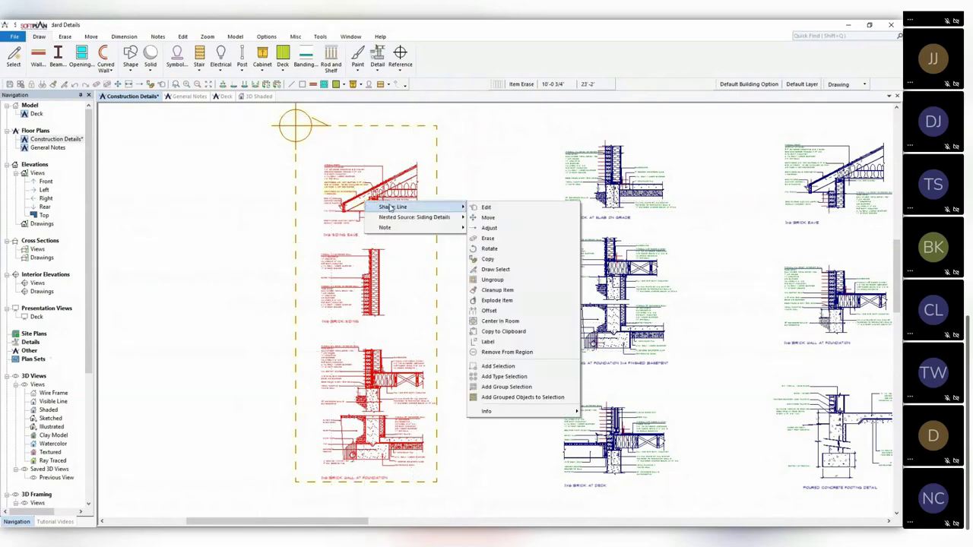
click(487, 218)
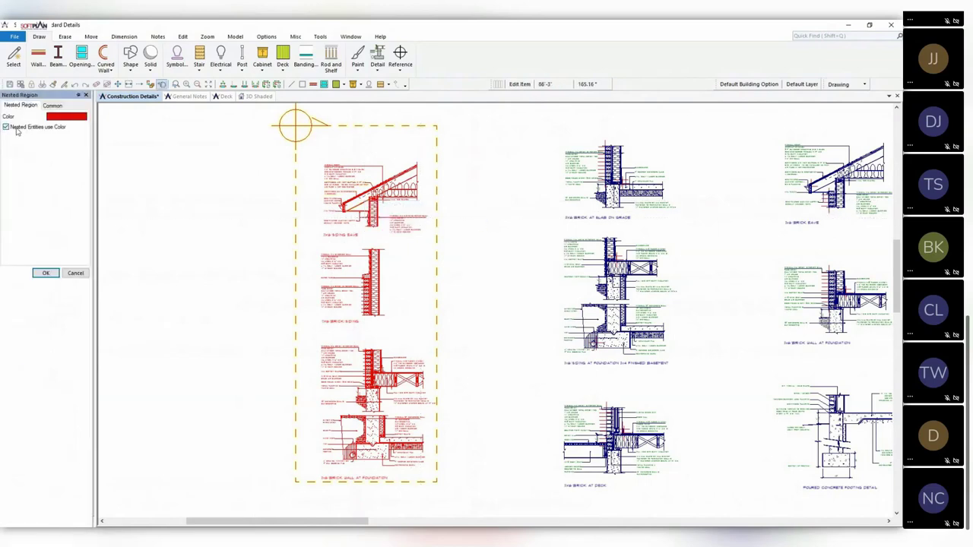
click(16, 129)
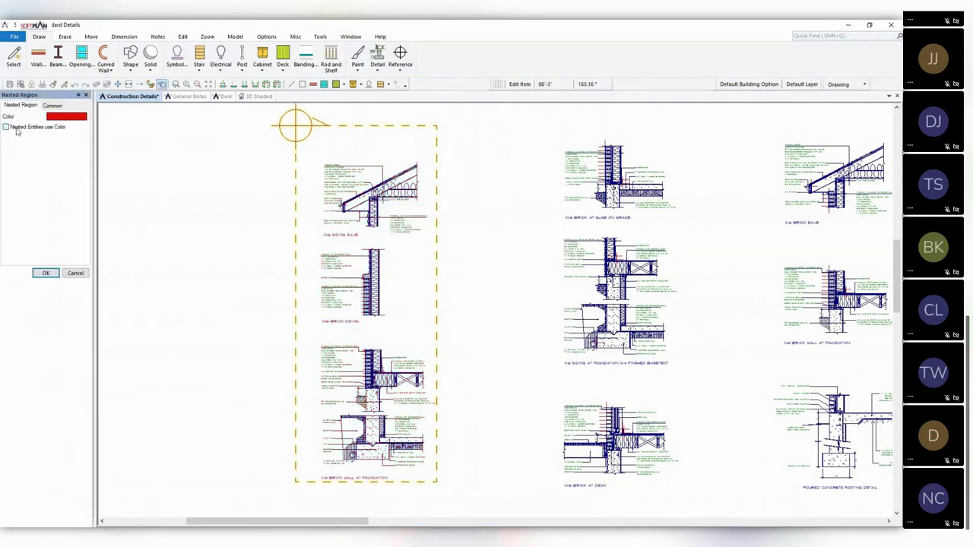
click(16, 129)
click(46, 273)
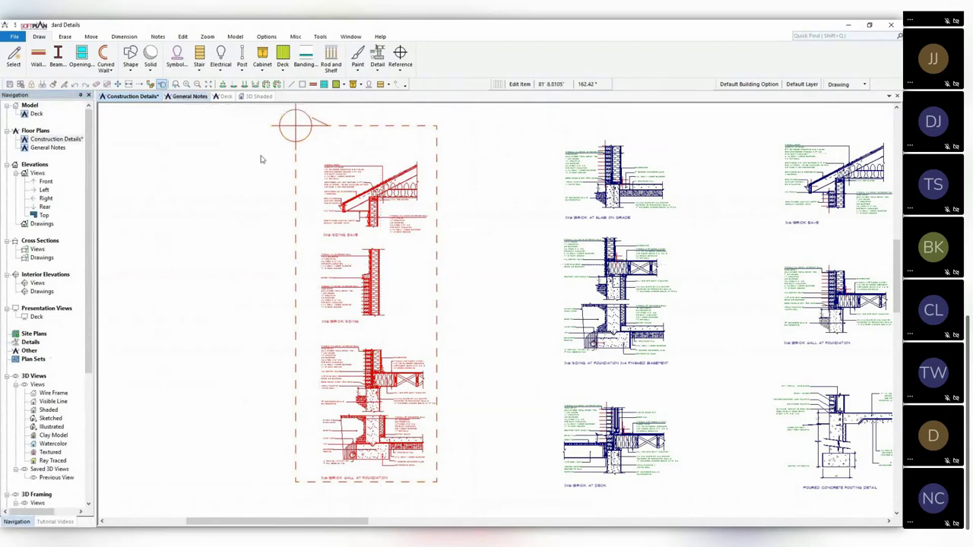
Examine the three columns of notes in the General Notes drawing
key(ctrl+Tab)
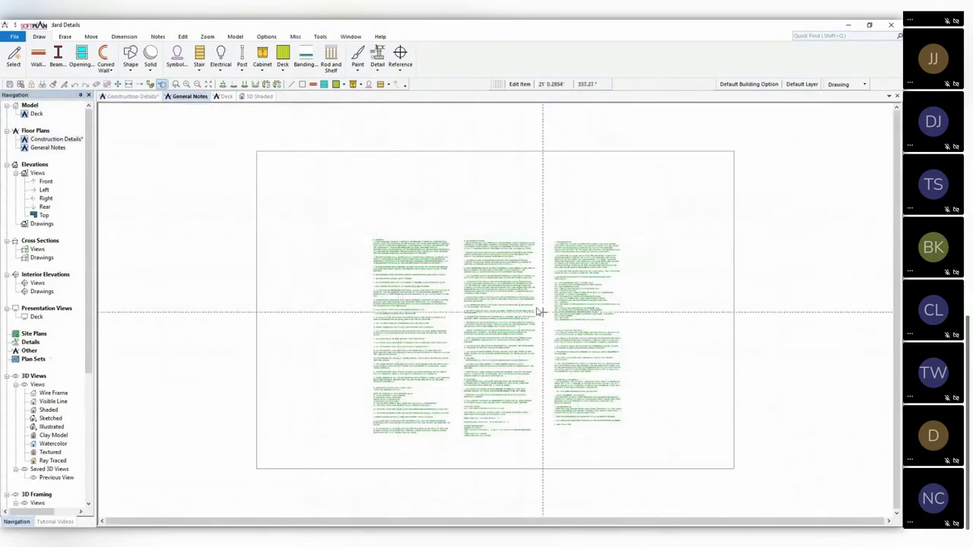
scroll(494, 308, up, 5)
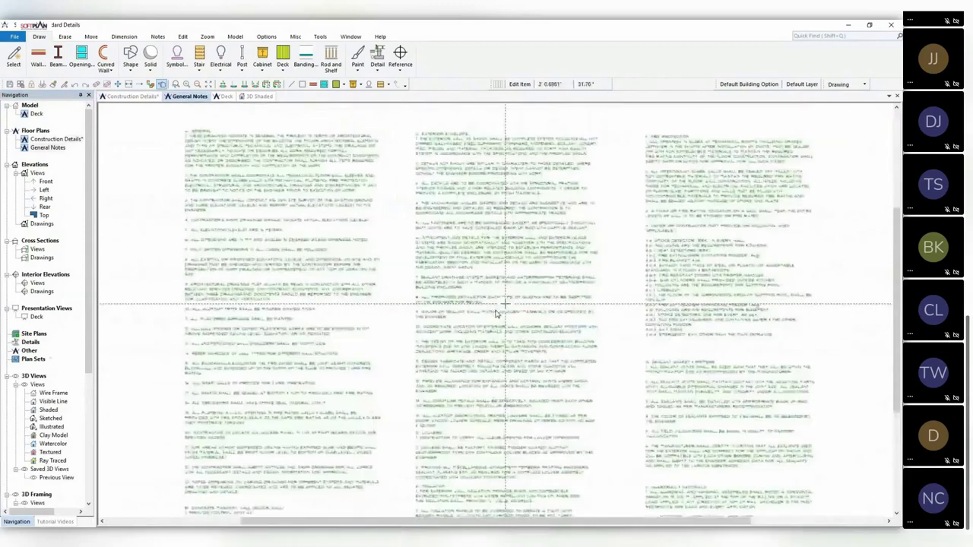
scroll(490, 294, down, 5)
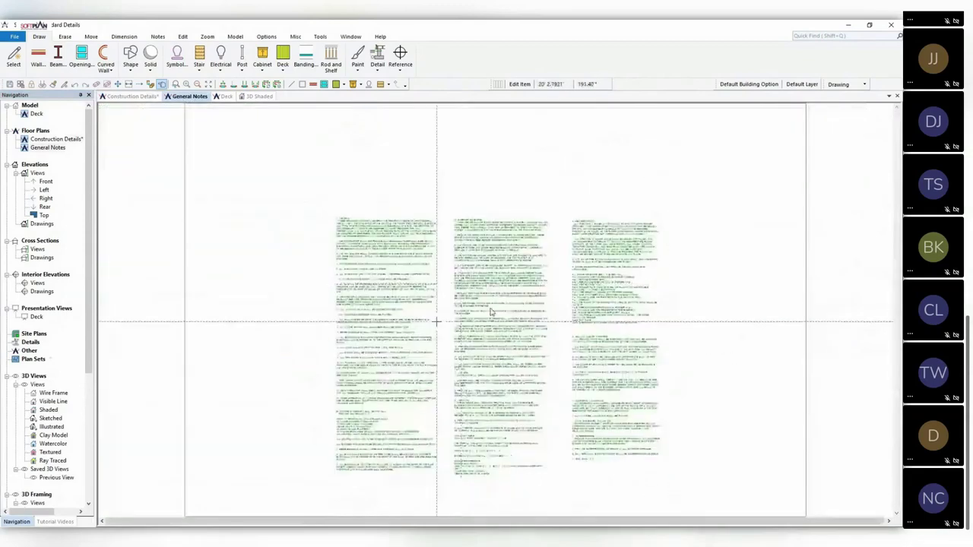
scroll(456, 281, up, 2)
scroll(456, 281, down, 2)
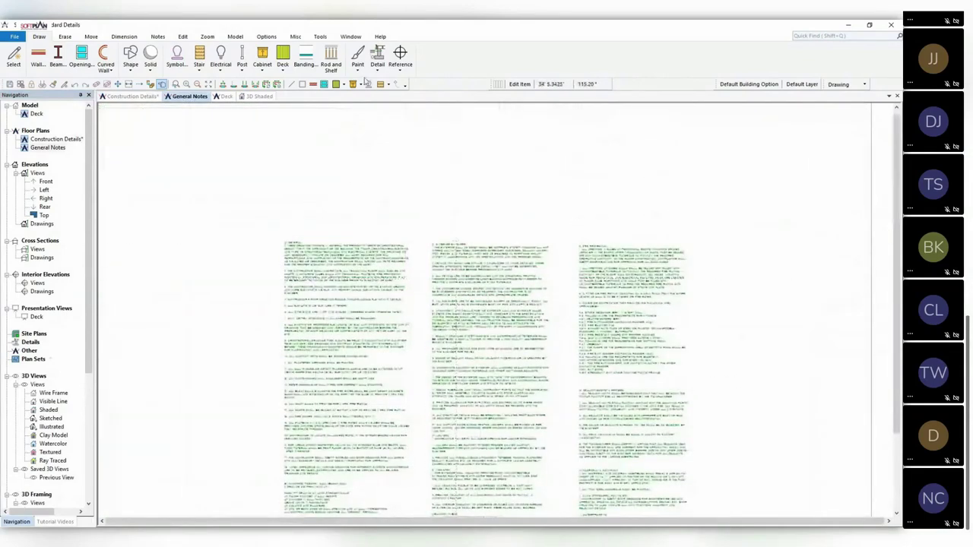
Open the recent SoftPlan Sample House project, saving the changes made to the Construction Details drawing
scroll(201, 156, down, 1)
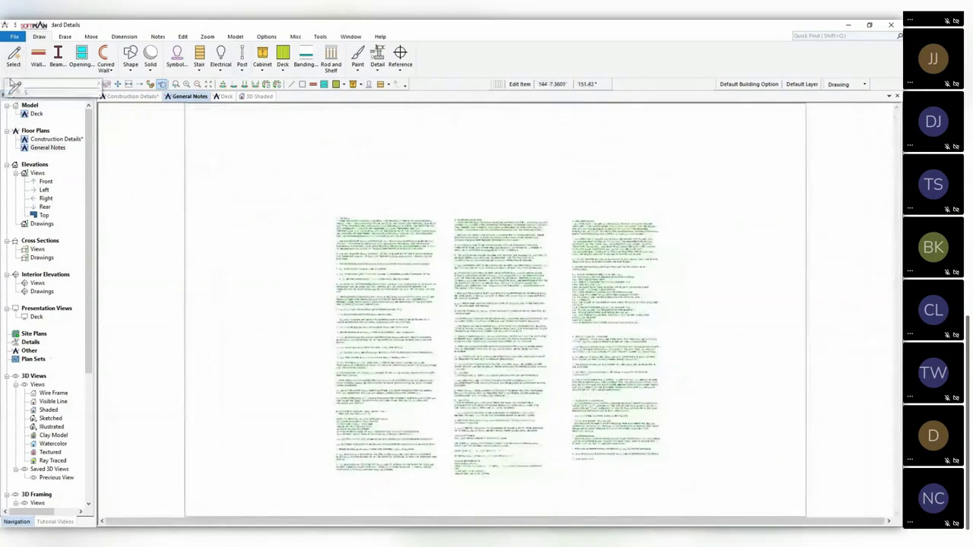
click(14, 36)
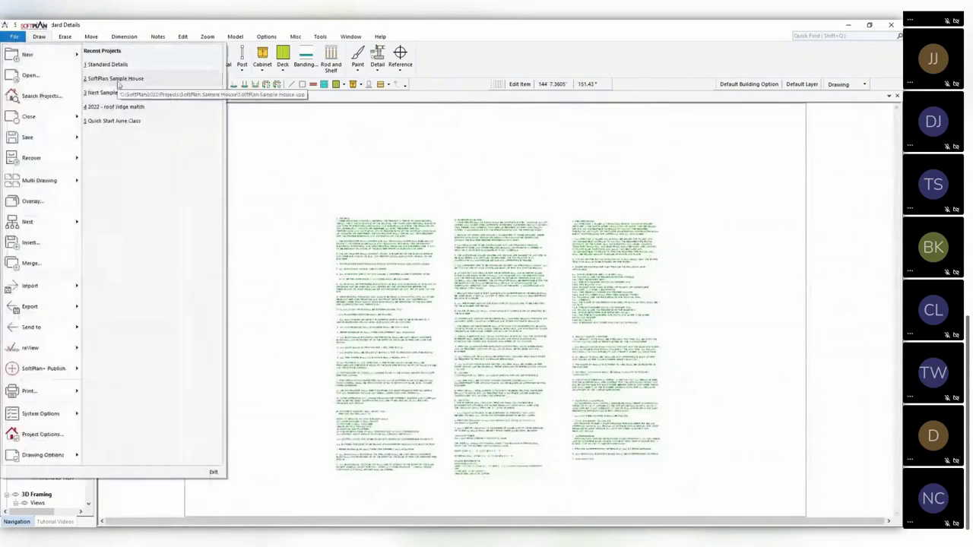
click(245, 133)
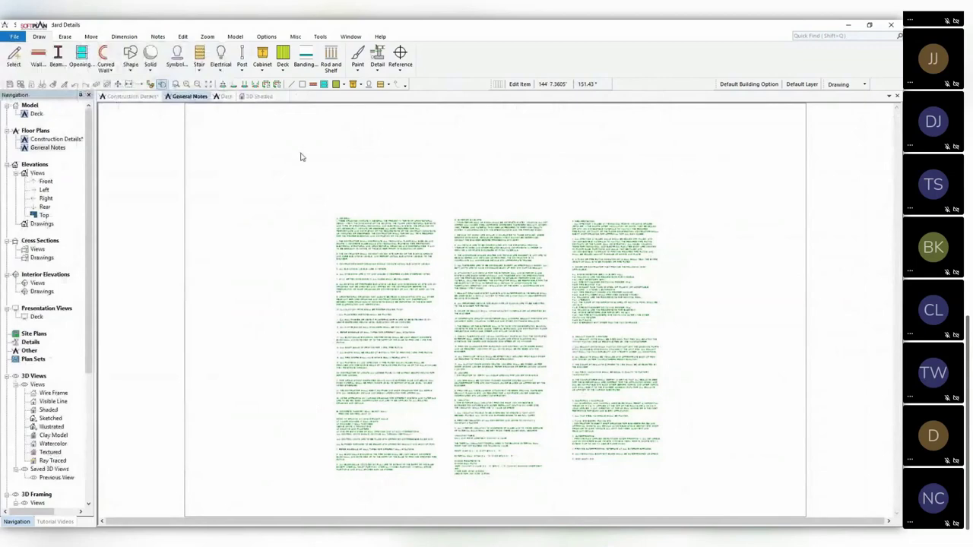
key(ctrl+Tab)
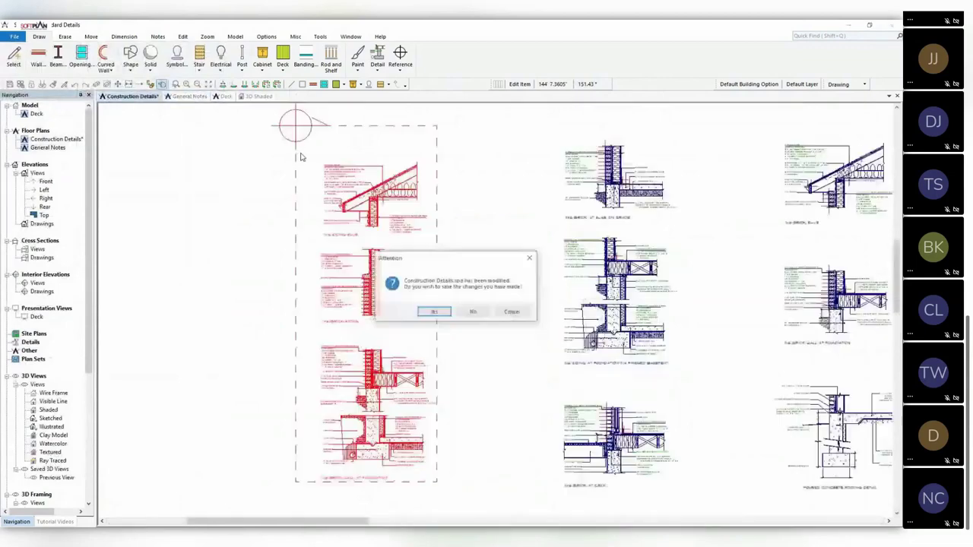
click(442, 311)
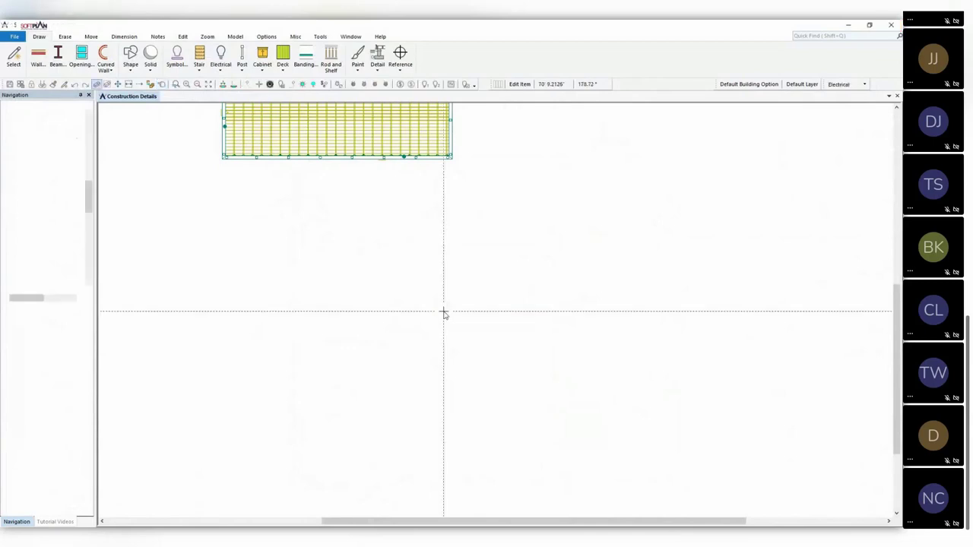
Switch the main floor plan to Drawing mode and bring the whole plan into view with free space beside it
click(839, 84)
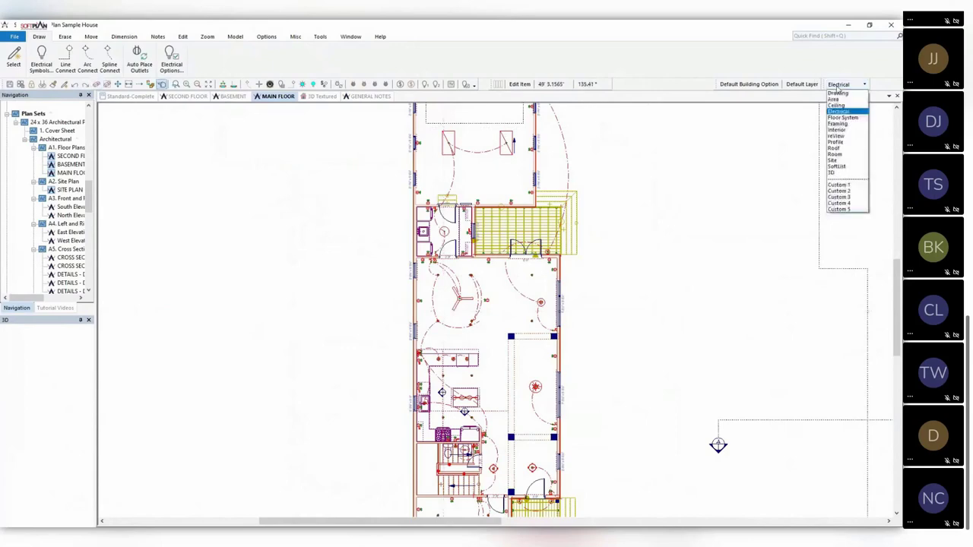
click(837, 92)
scroll(679, 232, down, 2)
middle_drag(678, 232, 509, 206)
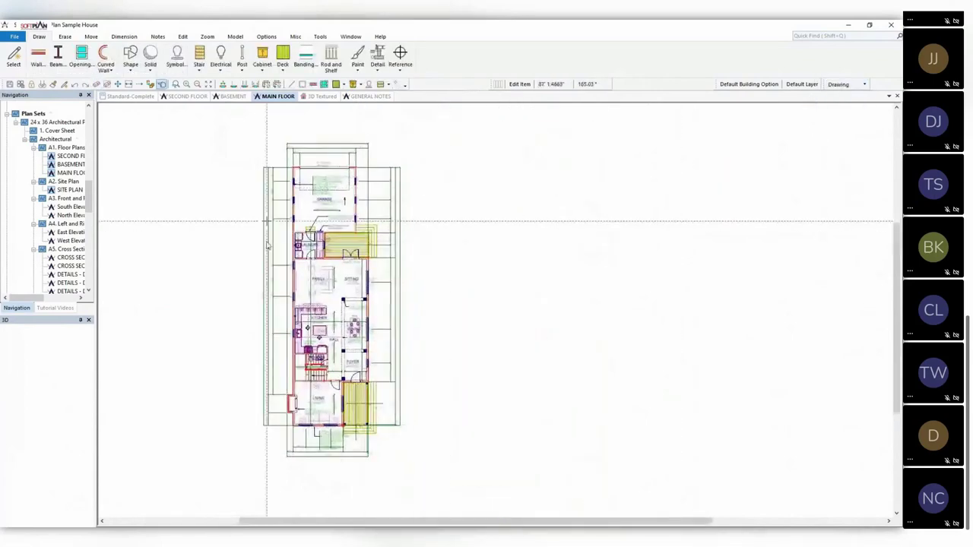
Insert the Siding Details region from the Standard Details project's Construction Details drawing as a nested region beside the main floor plan
click(16, 38)
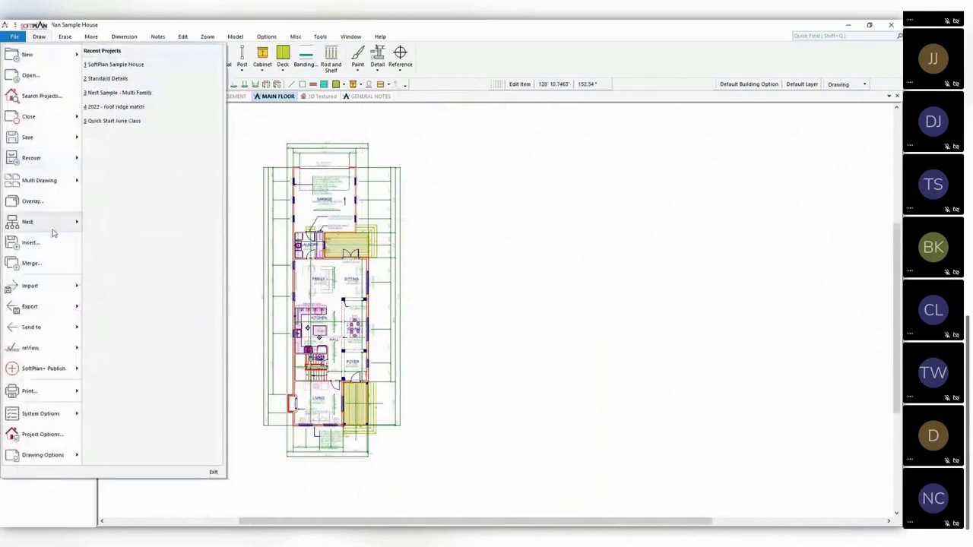
mouse_move(53, 231)
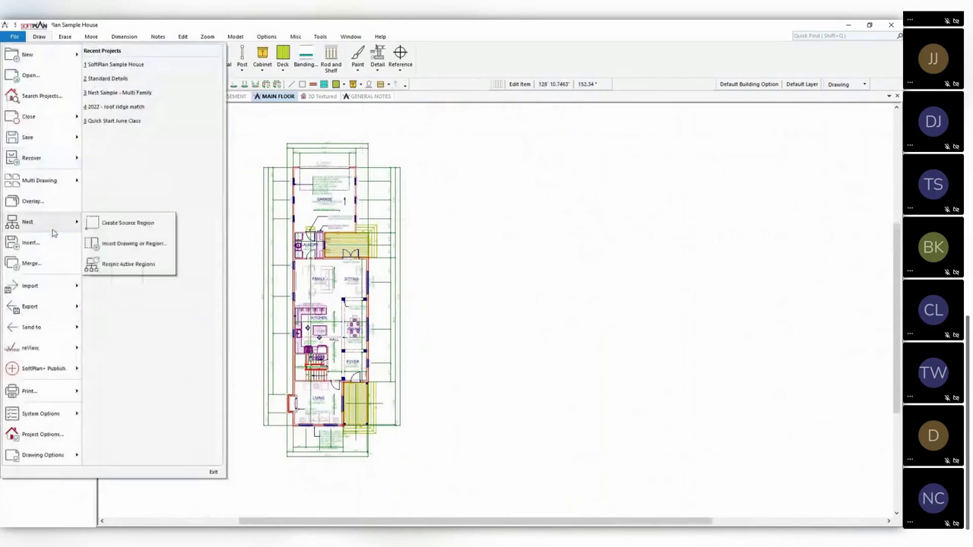
click(134, 244)
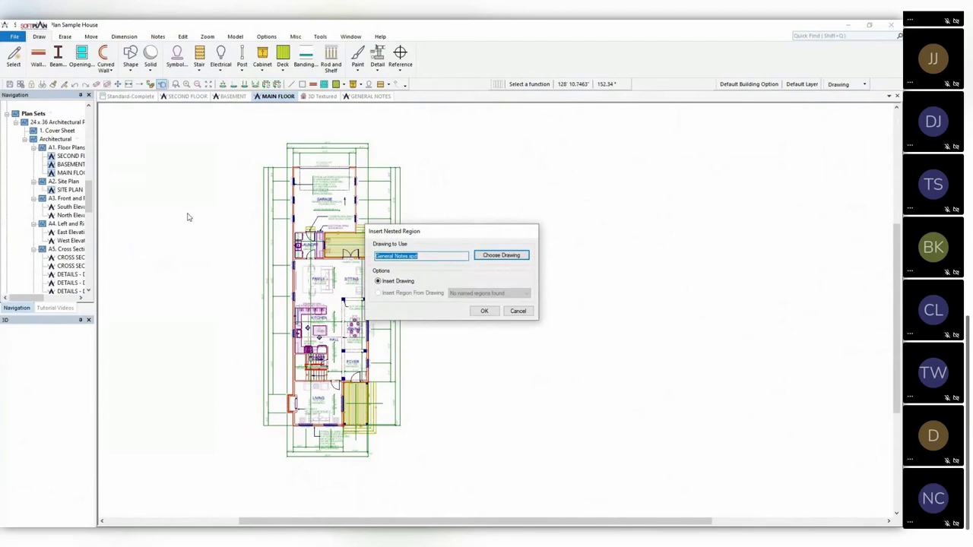
click(492, 258)
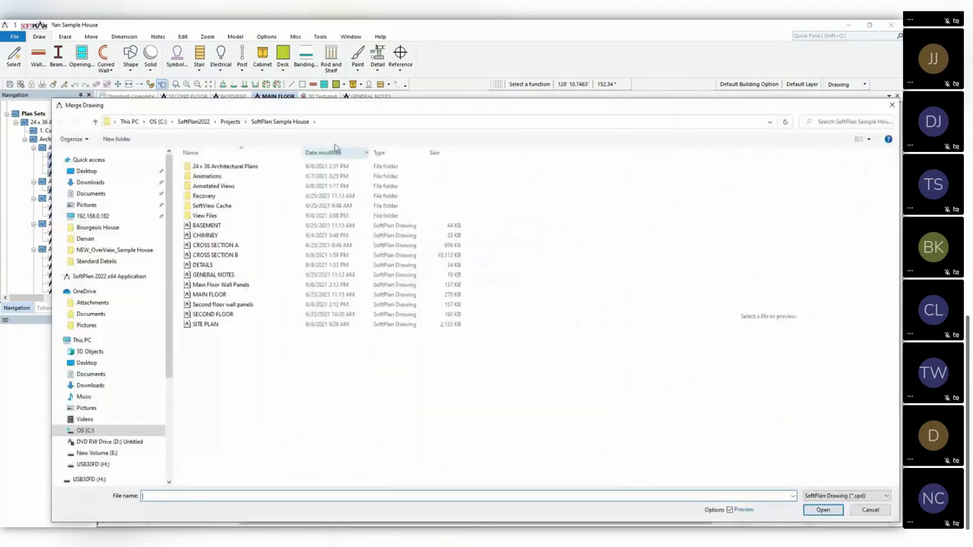
click(233, 124)
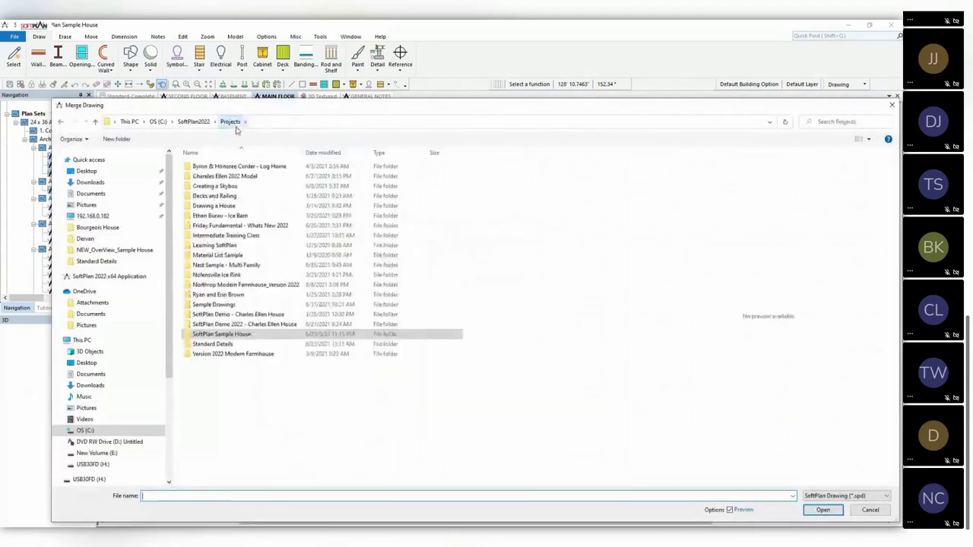
double_click(223, 346)
click(218, 197)
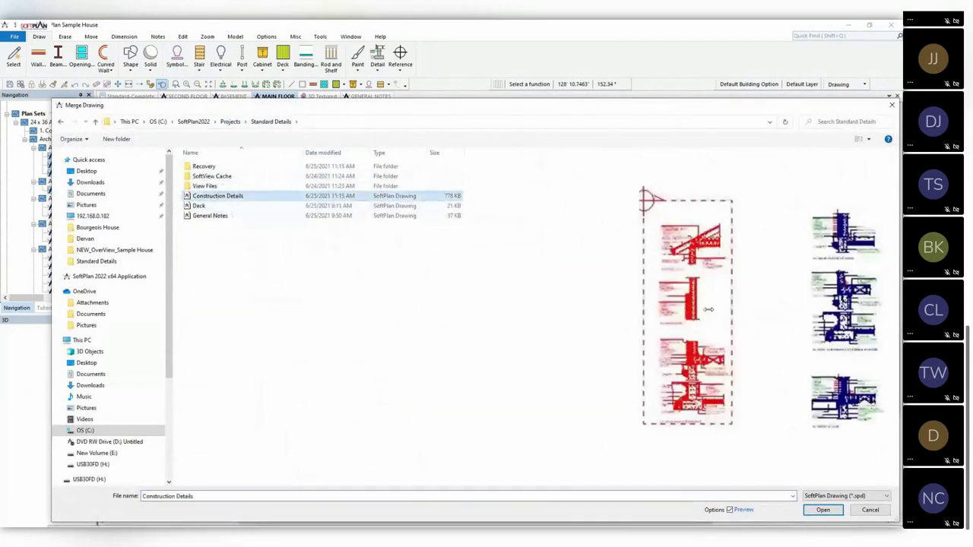
click(822, 510)
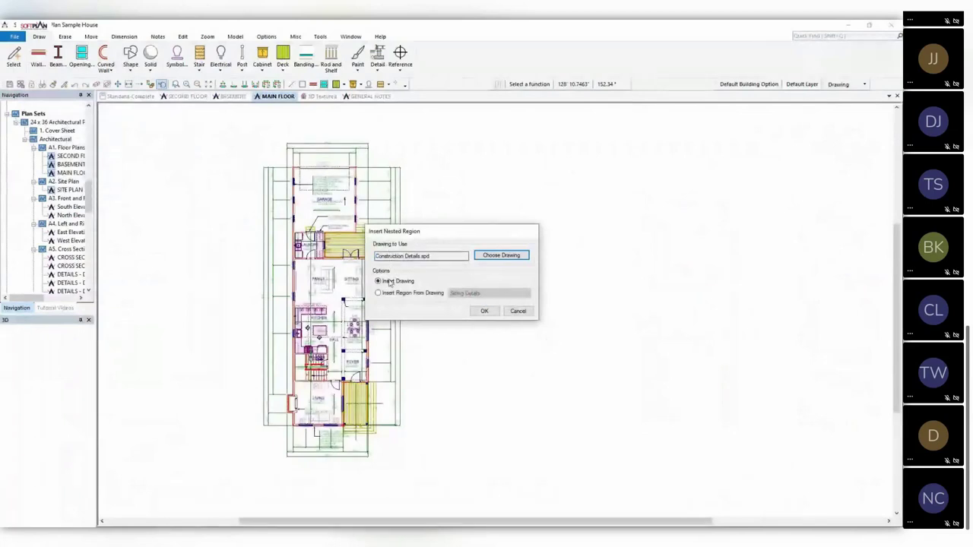
click(403, 295)
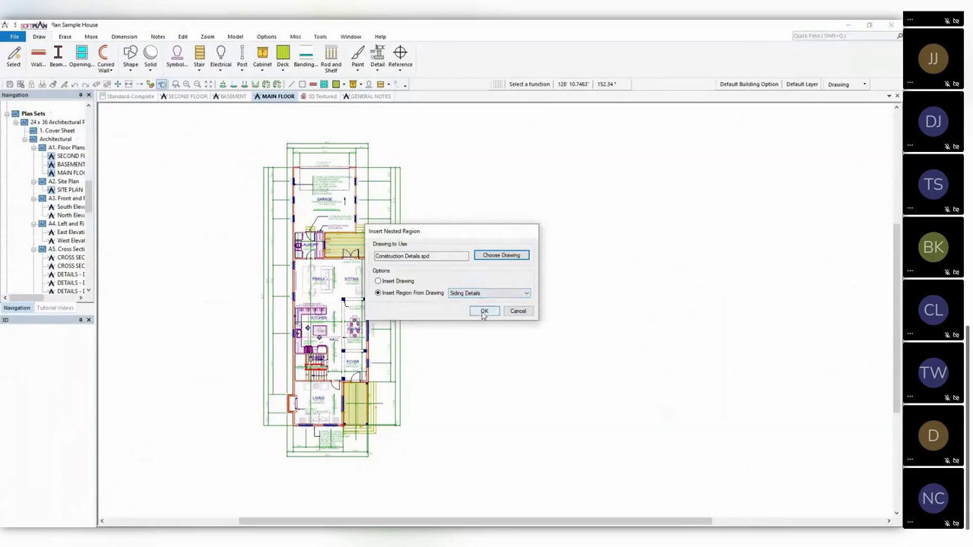
click(483, 313)
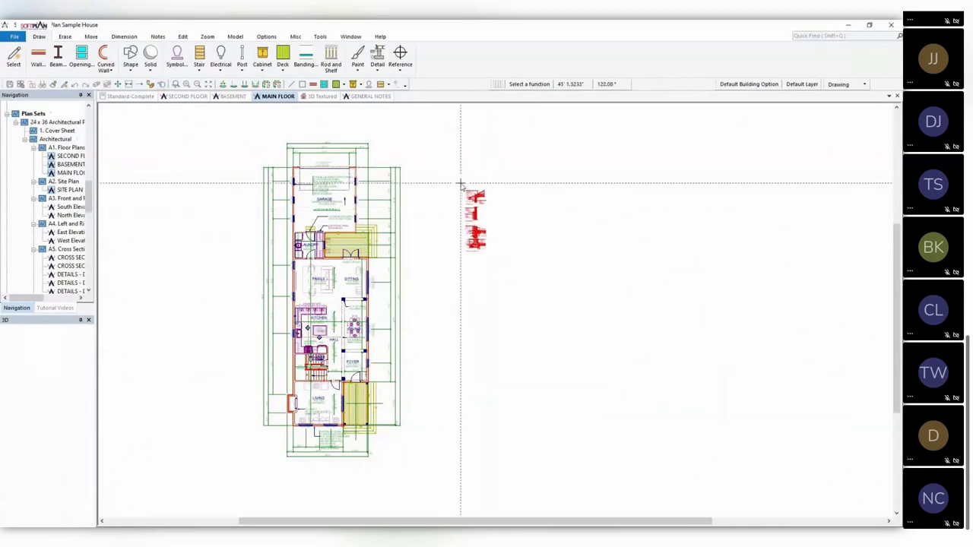
click(464, 176)
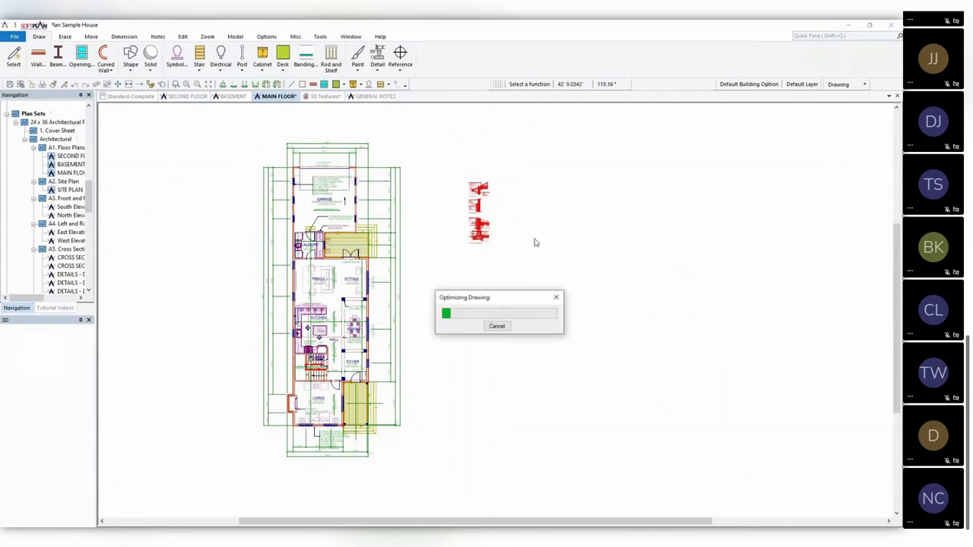
Accept the nested Siding Details region's settings with Nested Entities use Color and Automatically Sync with Source enabled
scroll(603, 156, up, 5)
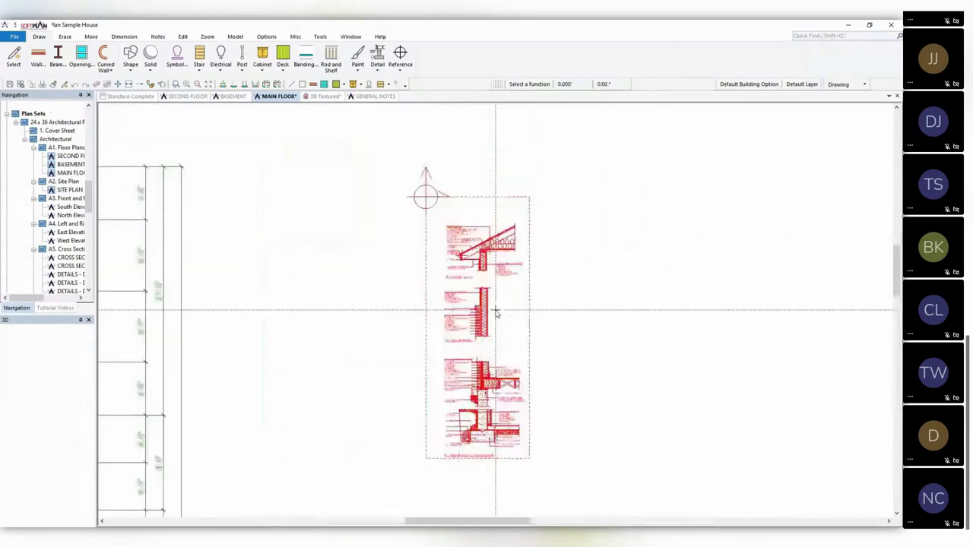
right_click(473, 294)
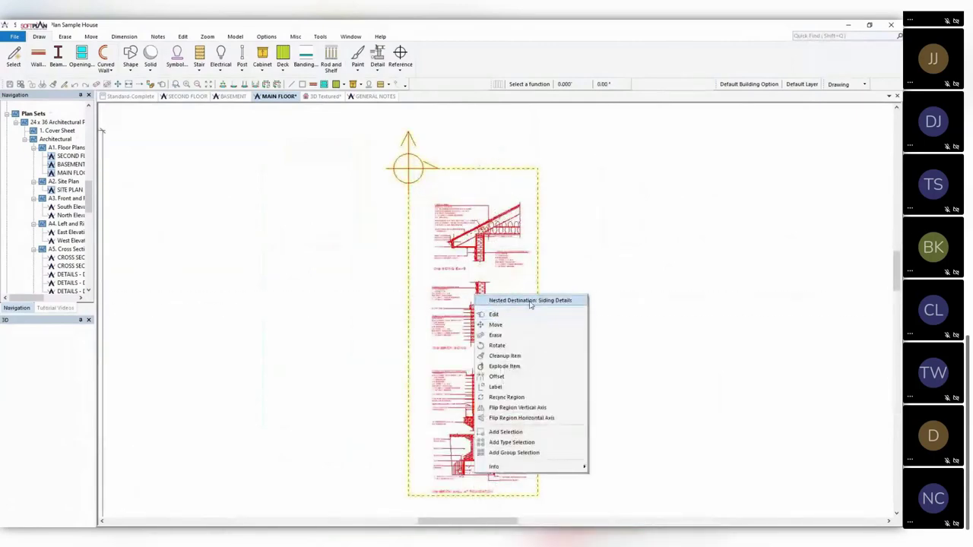
click(494, 315)
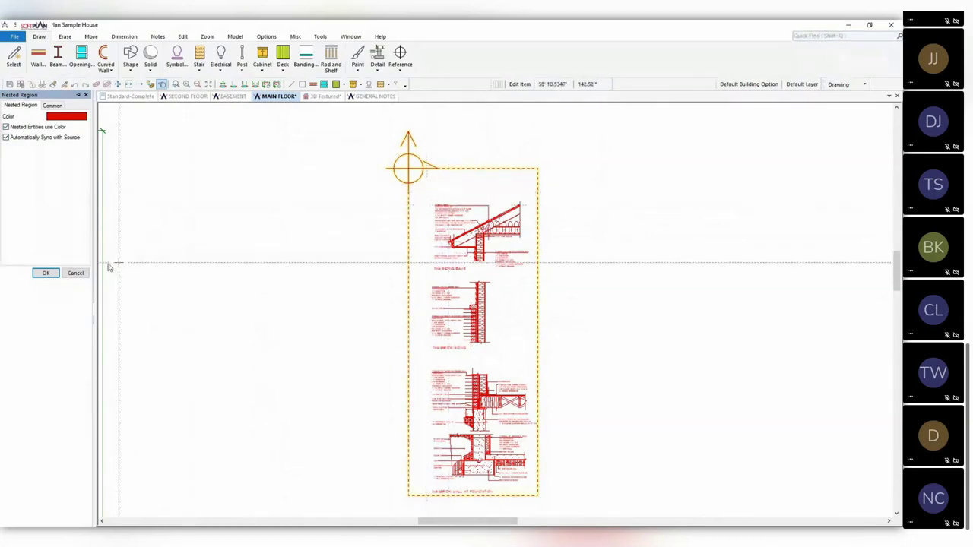
click(46, 273)
Nest the whole General Notes drawing from the Standard Details project into the sample house's GENERAL NOTES drawing
click(373, 96)
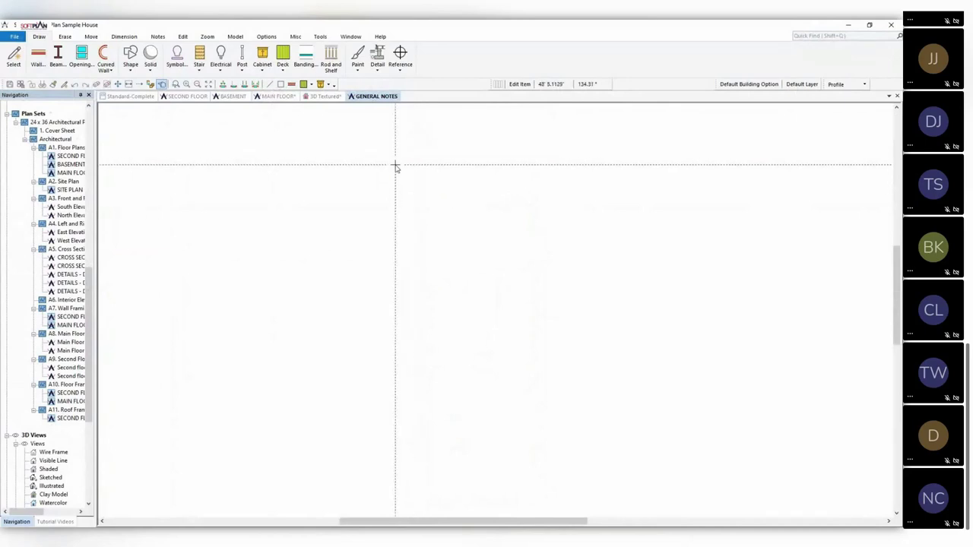
click(14, 36)
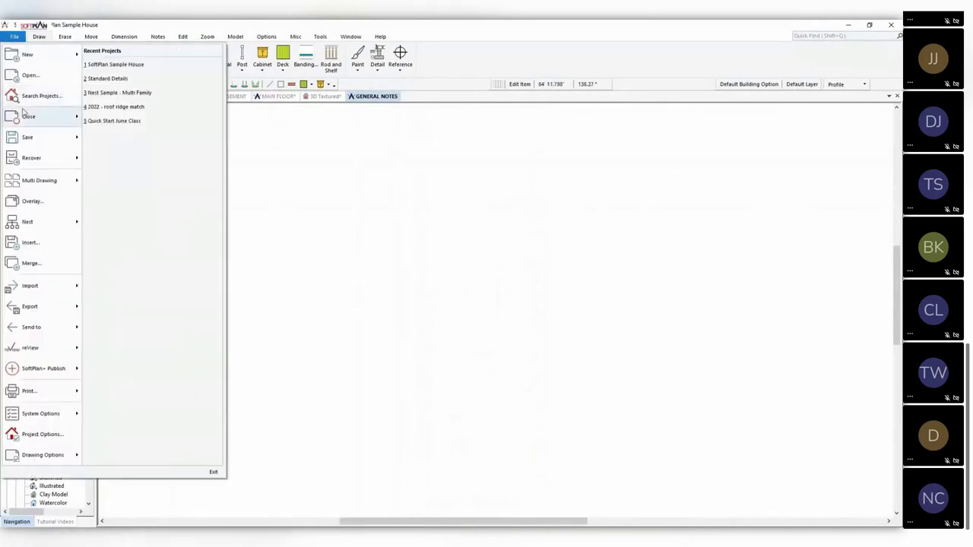
mouse_move(41, 222)
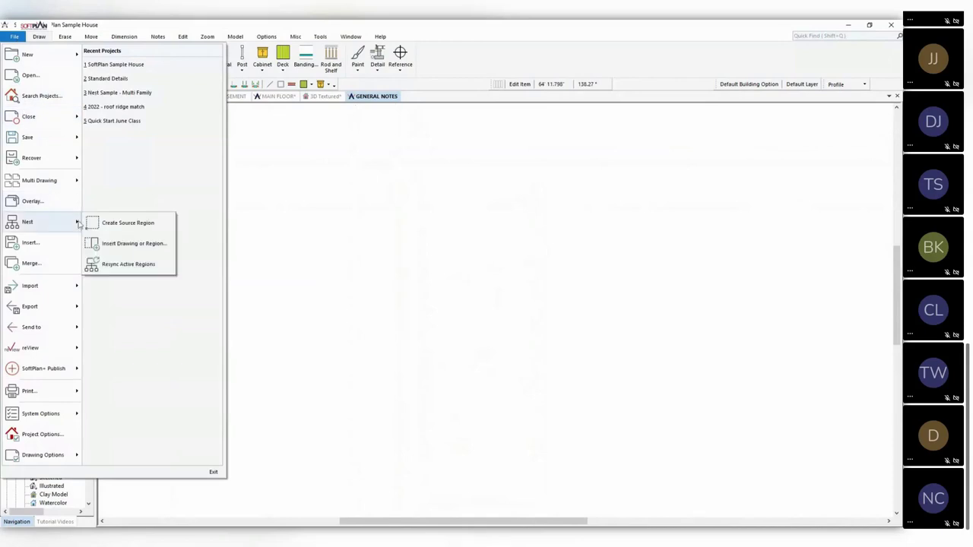
click(126, 244)
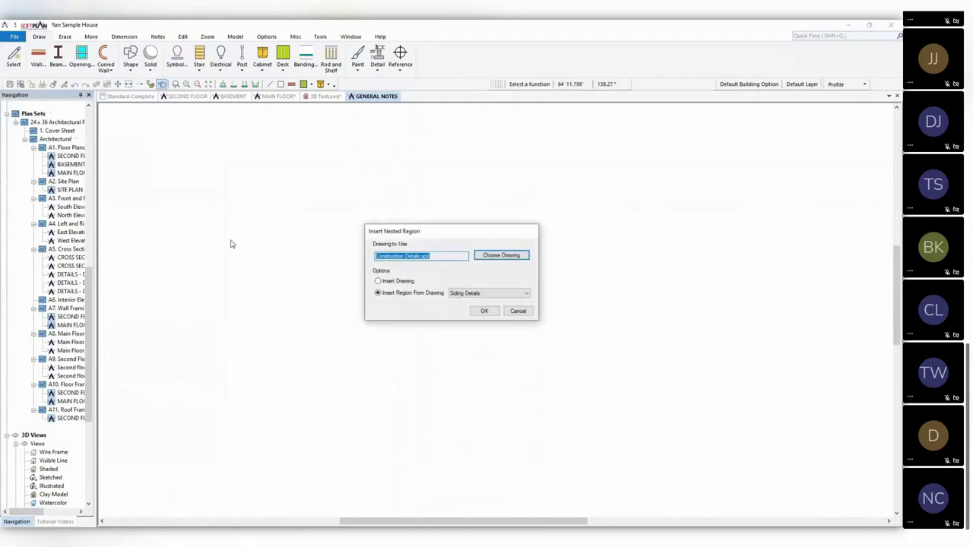
click(504, 257)
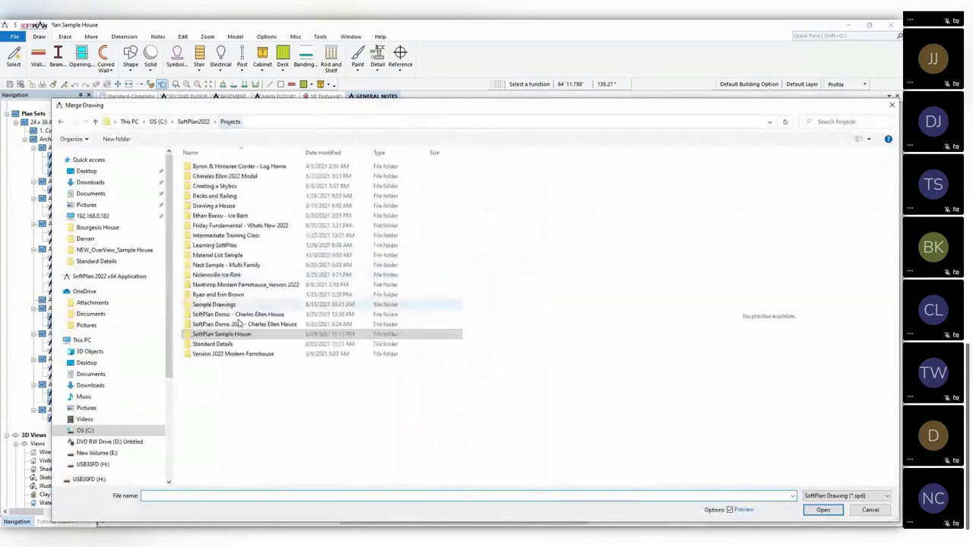
double_click(221, 343)
click(216, 216)
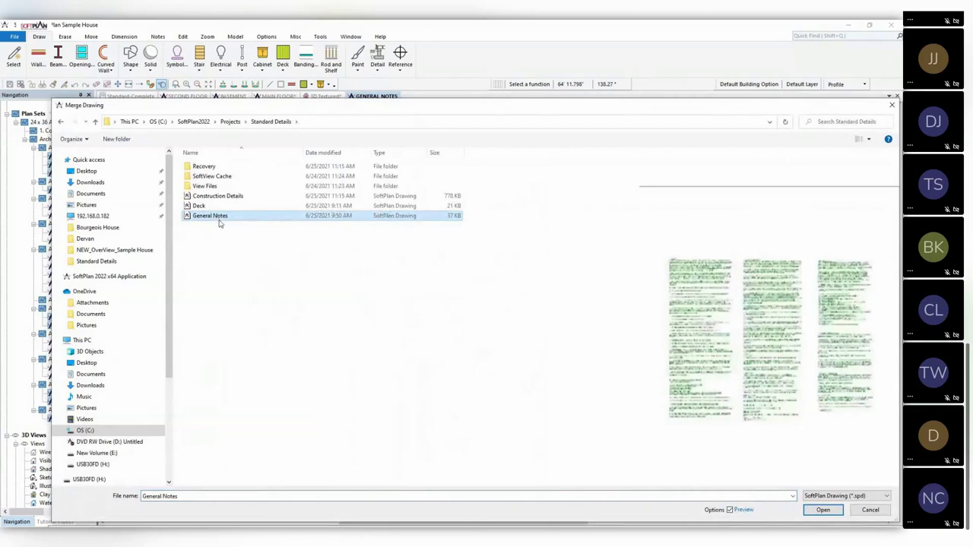
click(824, 510)
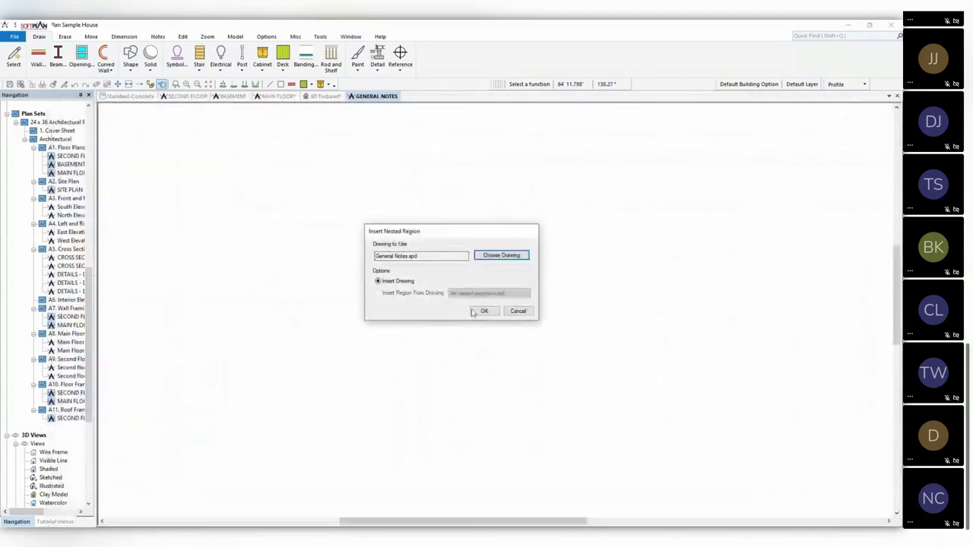
click(484, 311)
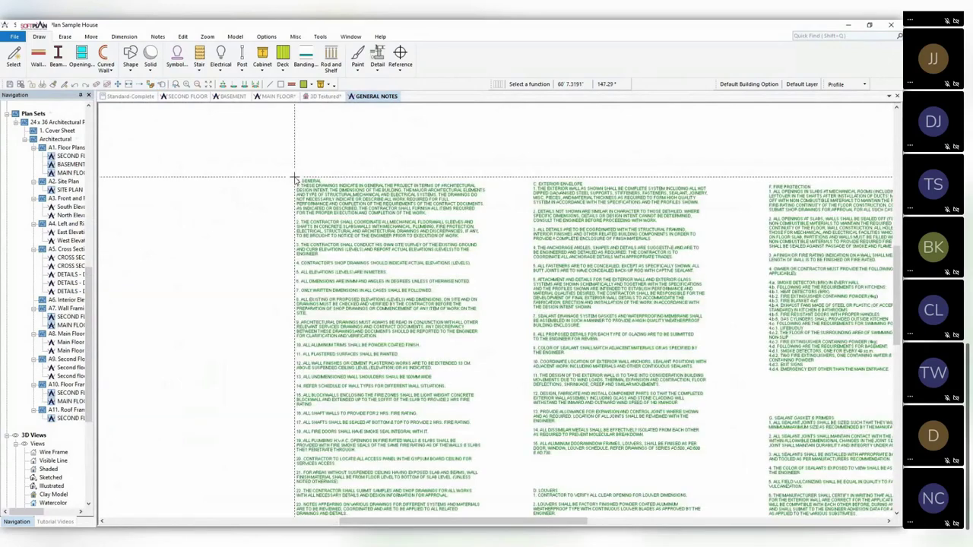
click(295, 179)
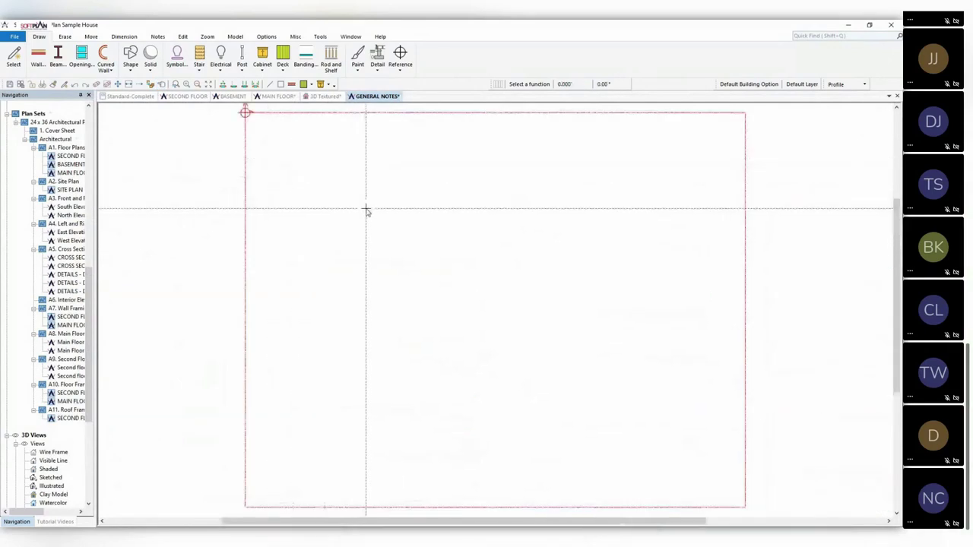
Check the color and source sync settings of the nested region in the GENERAL NOTES drawing
right_click(289, 157)
click(317, 180)
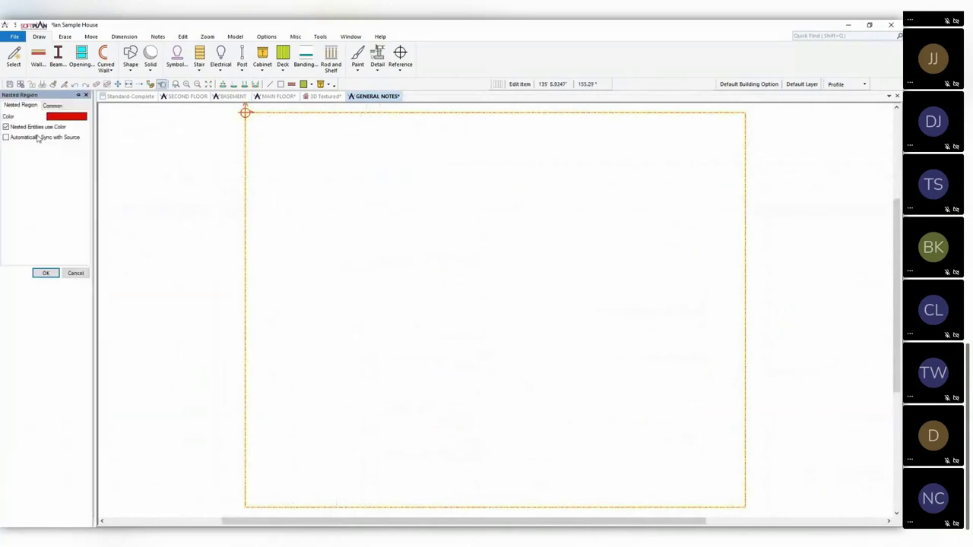
click(45, 273)
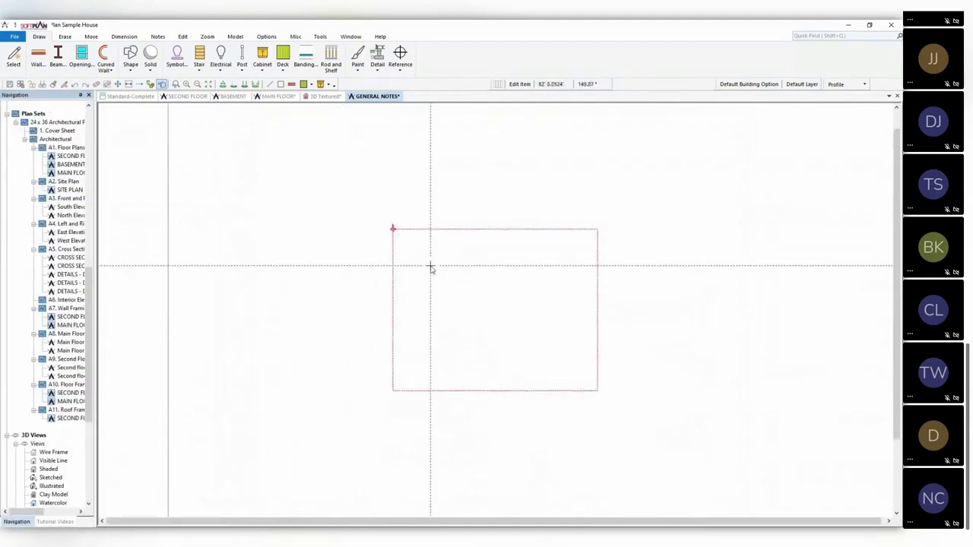
Switch the GENERAL NOTES drawing to Drawing mode and view the nested columns of notes
click(844, 84)
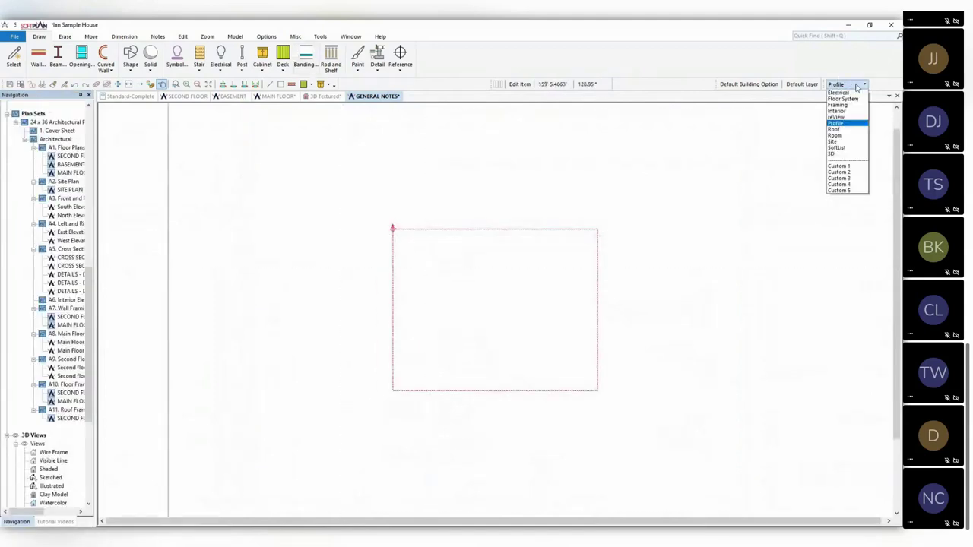
click(842, 98)
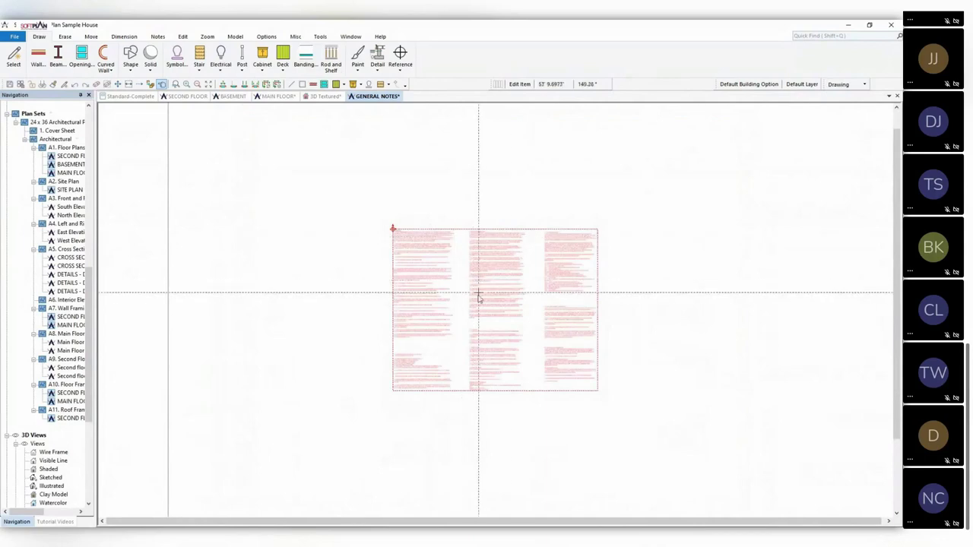
scroll(456, 292, up, 2)
scroll(497, 309, up, 1)
middle_drag(495, 311, 421, 287)
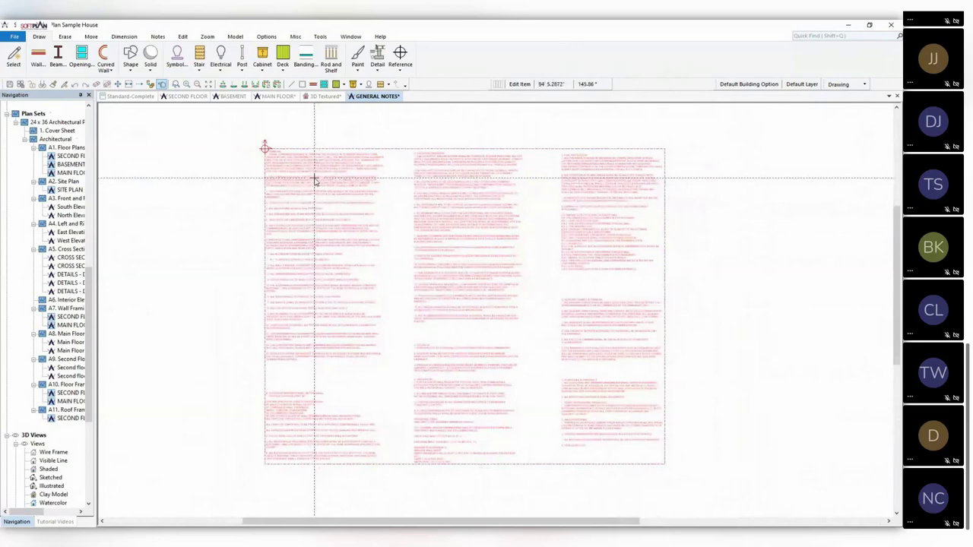
Switch to the Standard Details project and bring up its Construction Details drawing
click(13, 38)
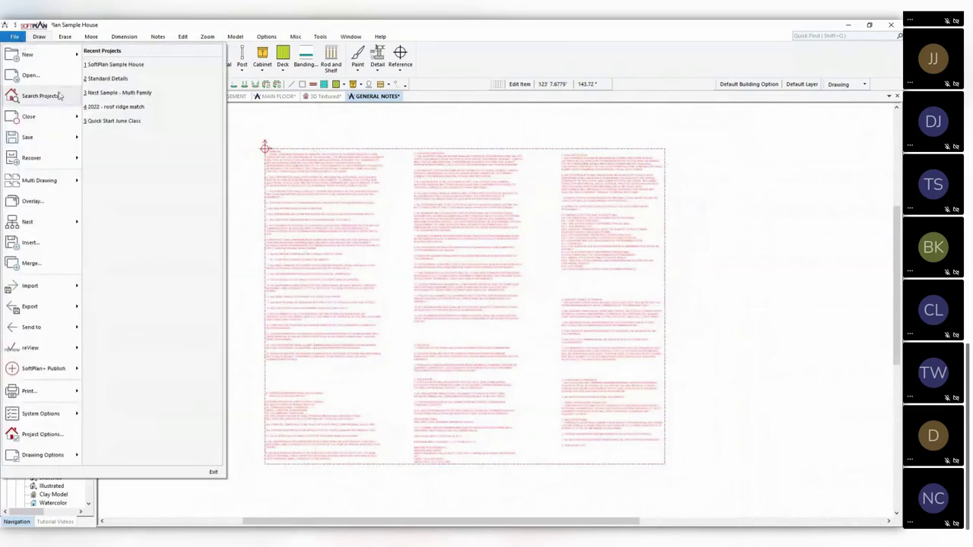
click(113, 79)
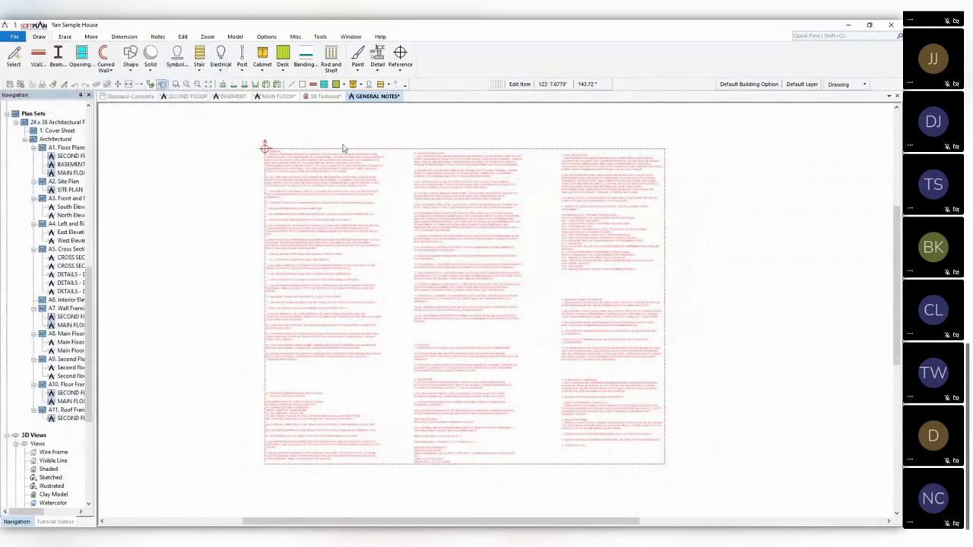
click(452, 301)
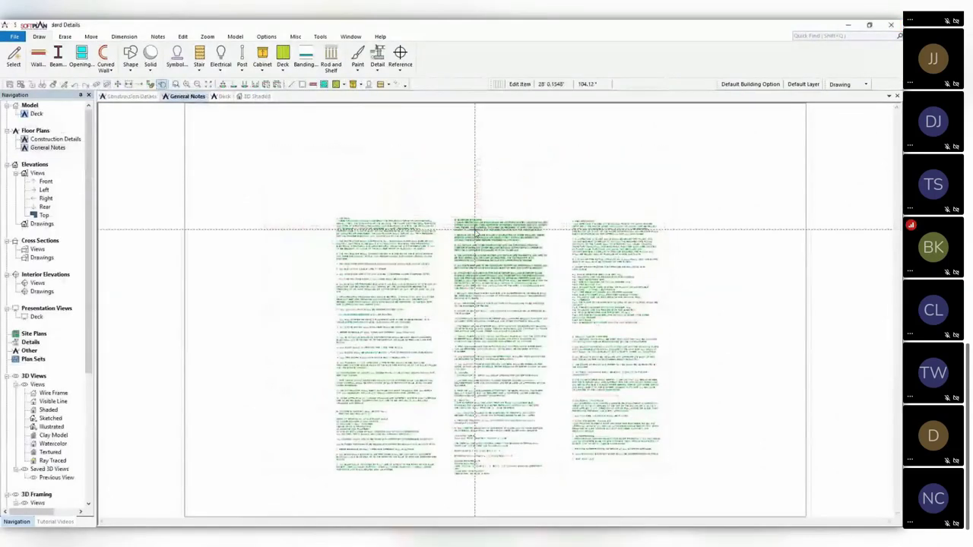
click(131, 97)
Edit the typical roof note of the 2x6/Siding Eave detail, setting the plywood sheathing thickness to 3/4"
scroll(373, 190, up, 6)
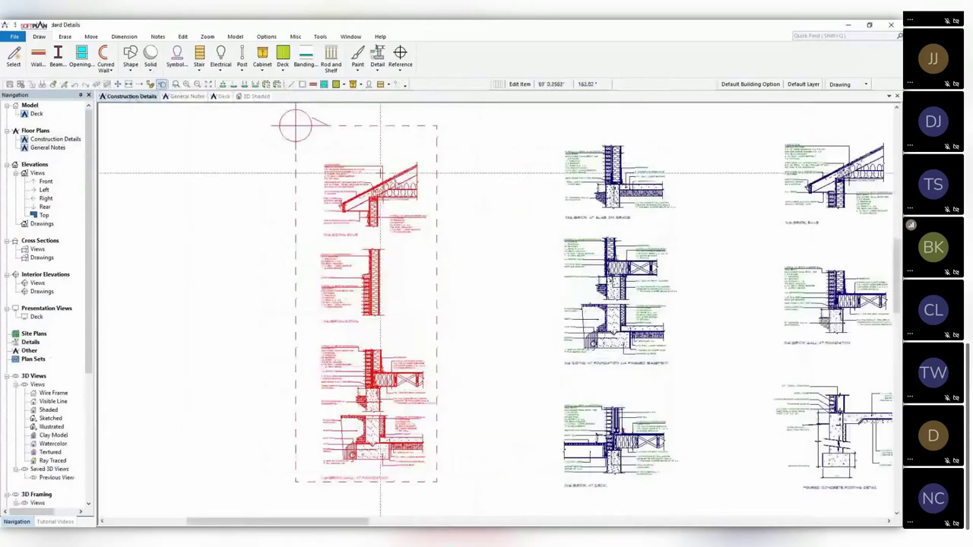
scroll(495, 310, up, 3)
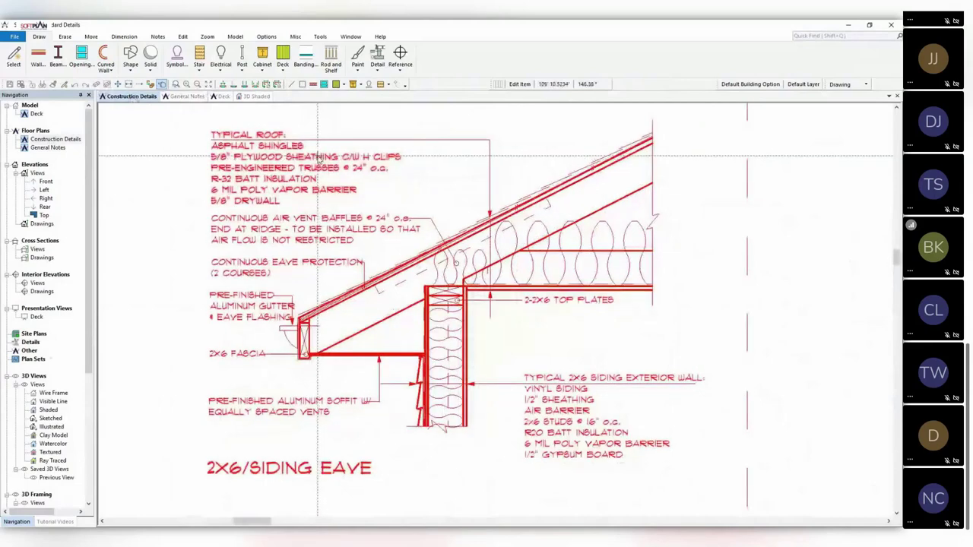
right_click(320, 159)
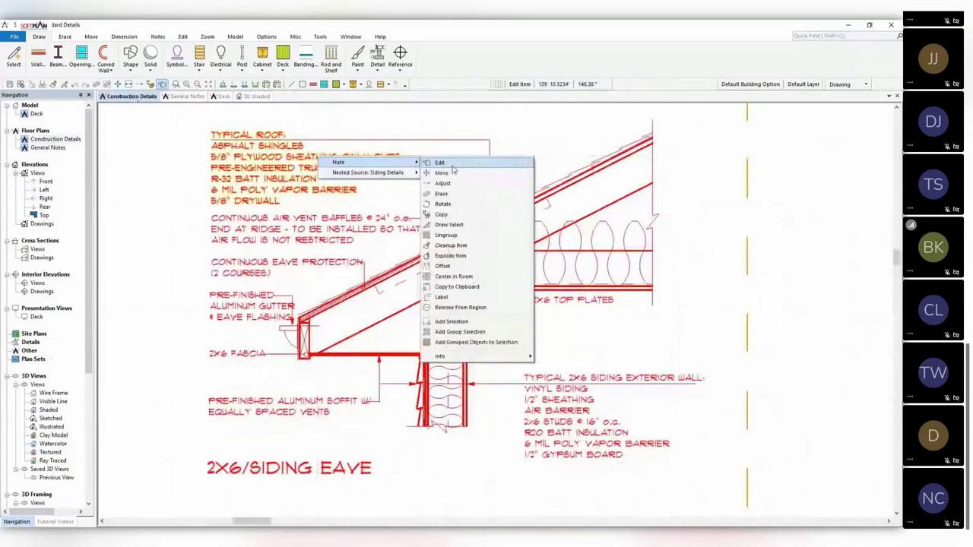
click(451, 164)
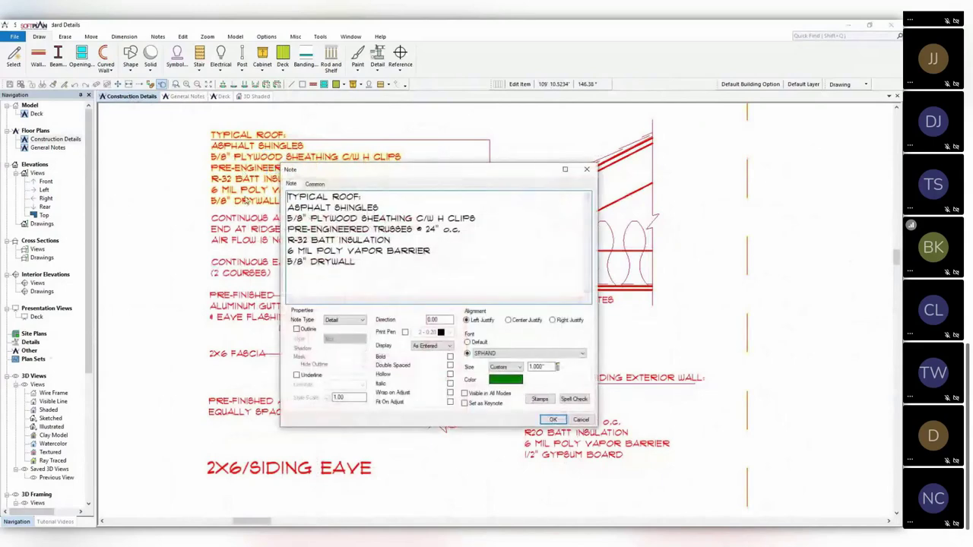
click(287, 218)
key(Delete)
text(3)
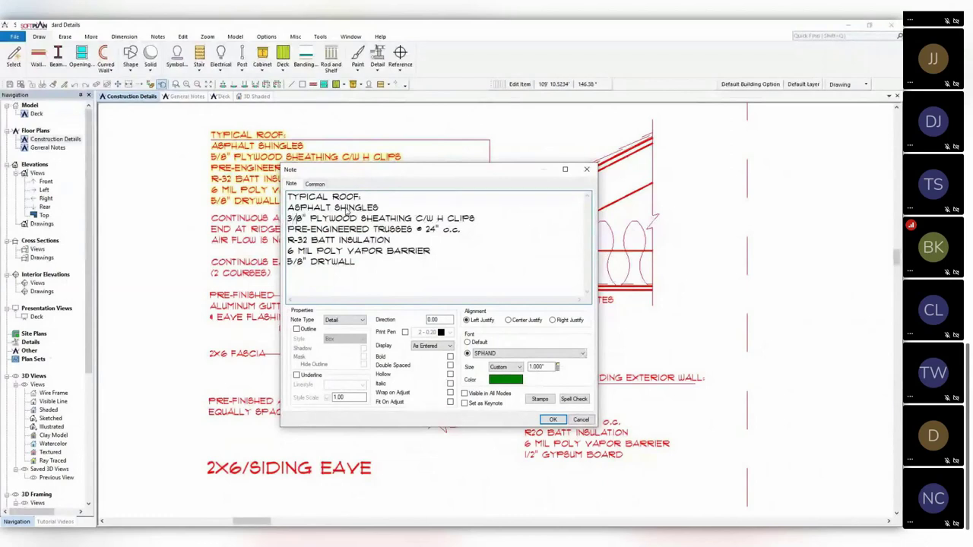
key(Right)
text(4)
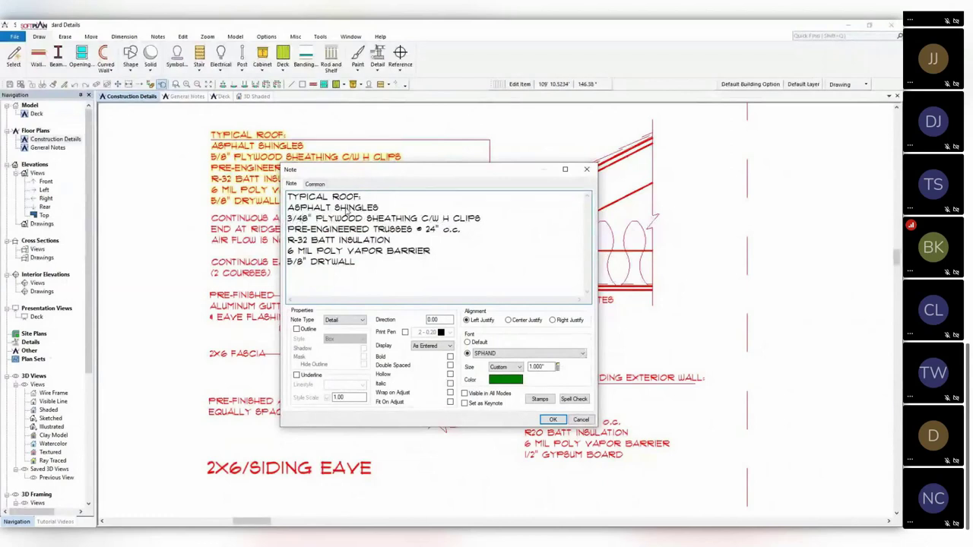
key(Delete)
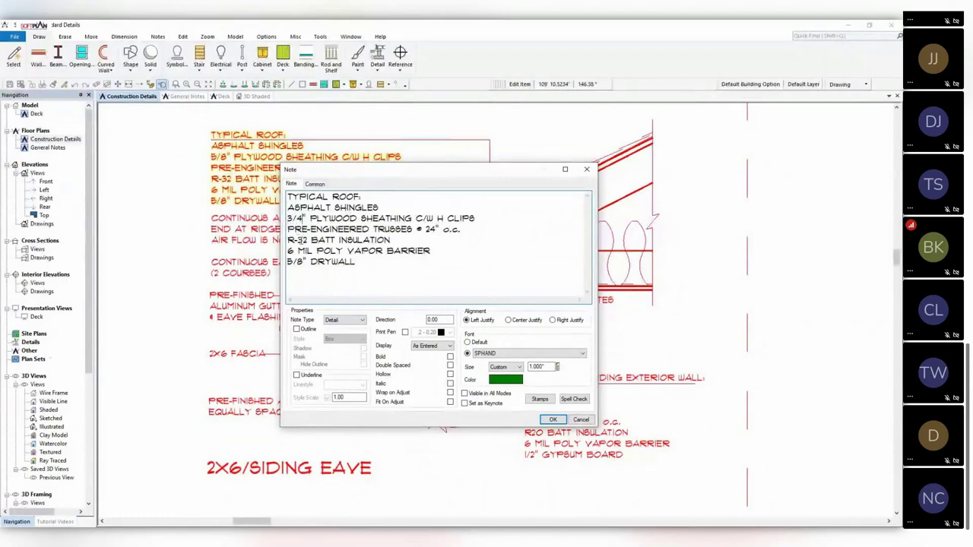
Set the batt insulation in the typical roof note to R-40 and accept the edited note
text(40)
key(Delete)
key(Delete)
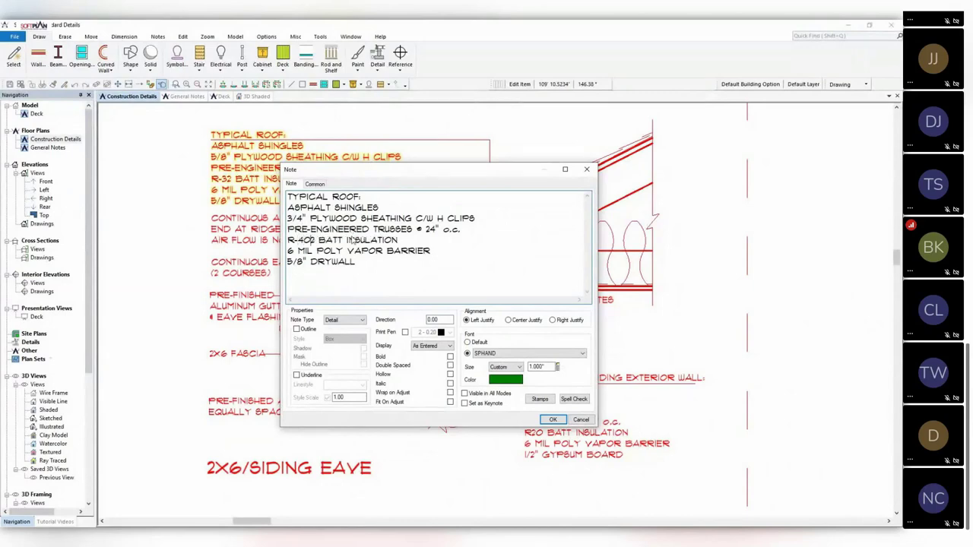
key(Delete)
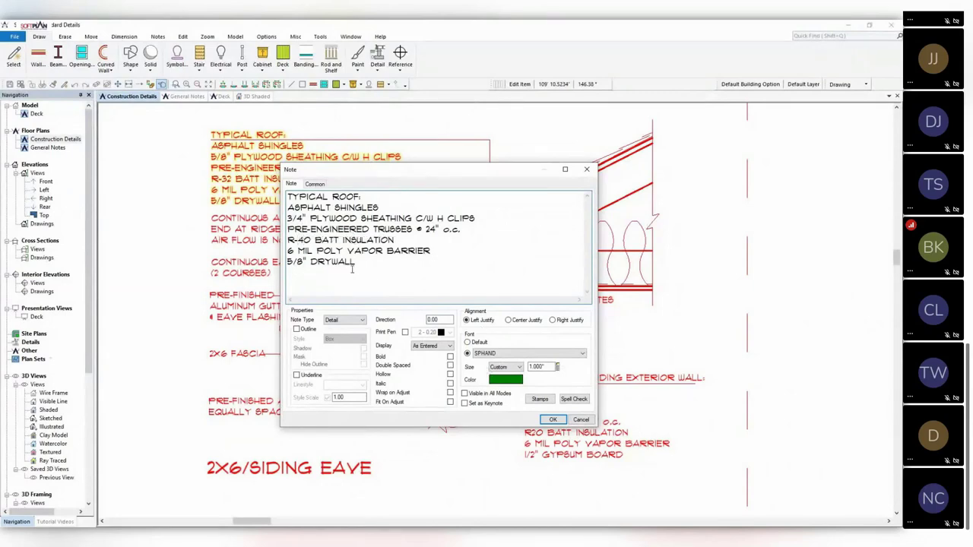
click(554, 420)
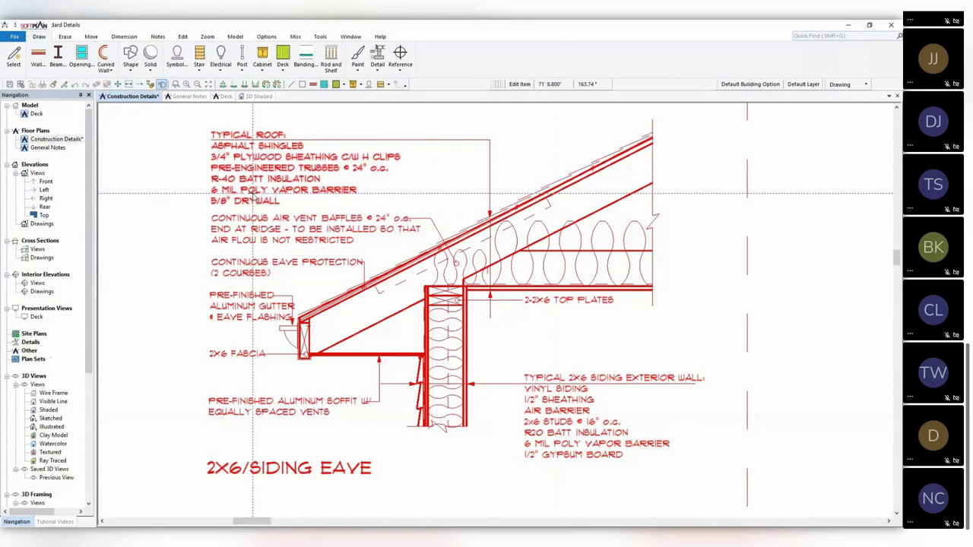
Save the Construction Details changes, reopen the SoftPlan Sample House project and inspect the roof note in MAIN FLOOR's nested siding eave detail
scroll(278, 193, down, 3)
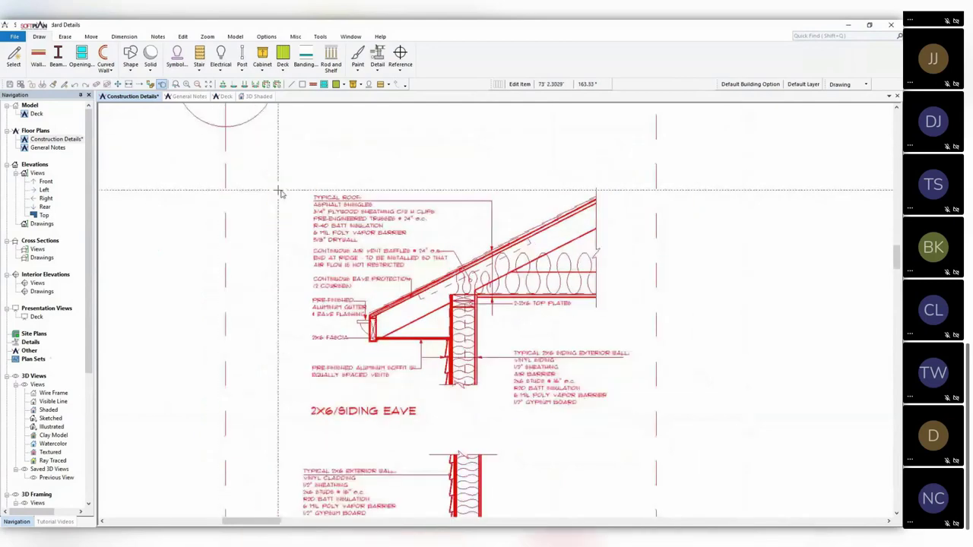
click(14, 37)
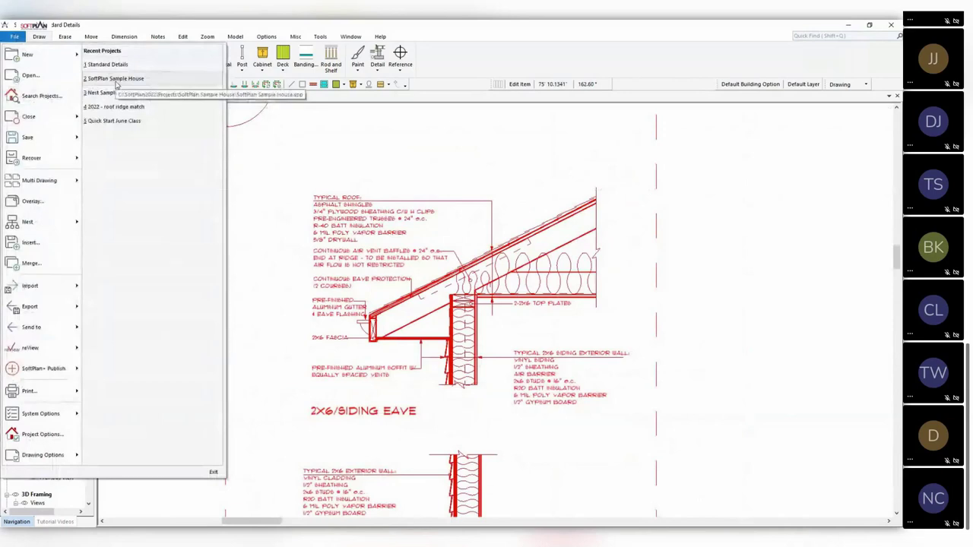
key(Escape)
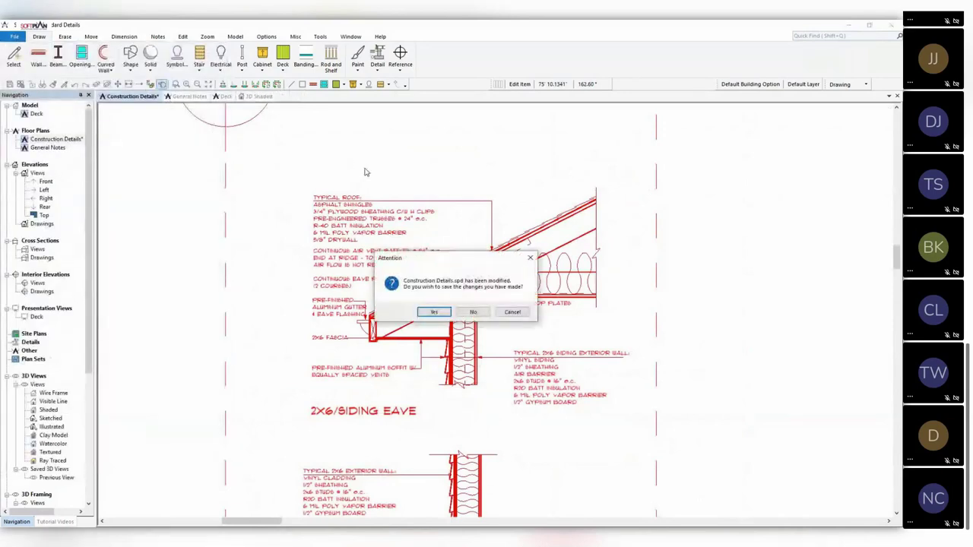
click(434, 312)
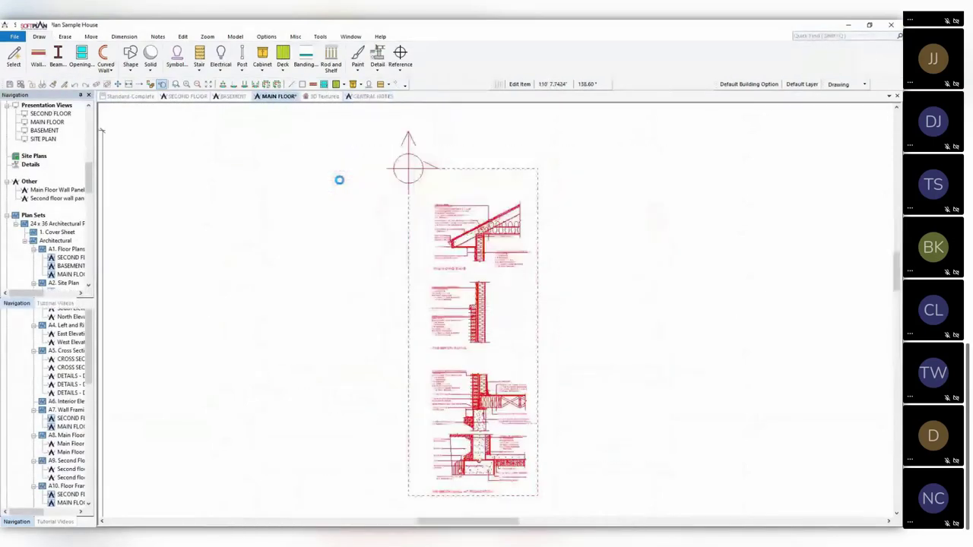
scroll(438, 226, up, 5)
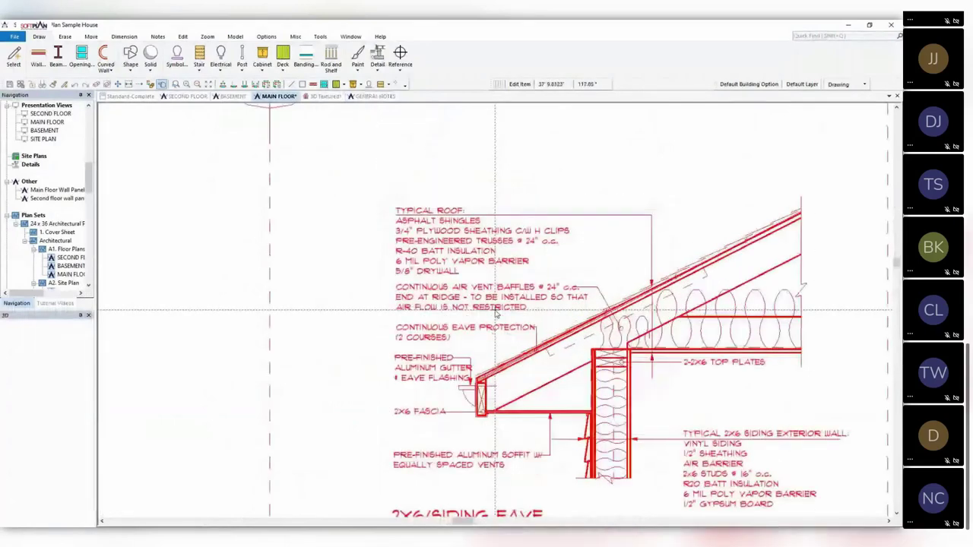
scroll(496, 312, up, 1)
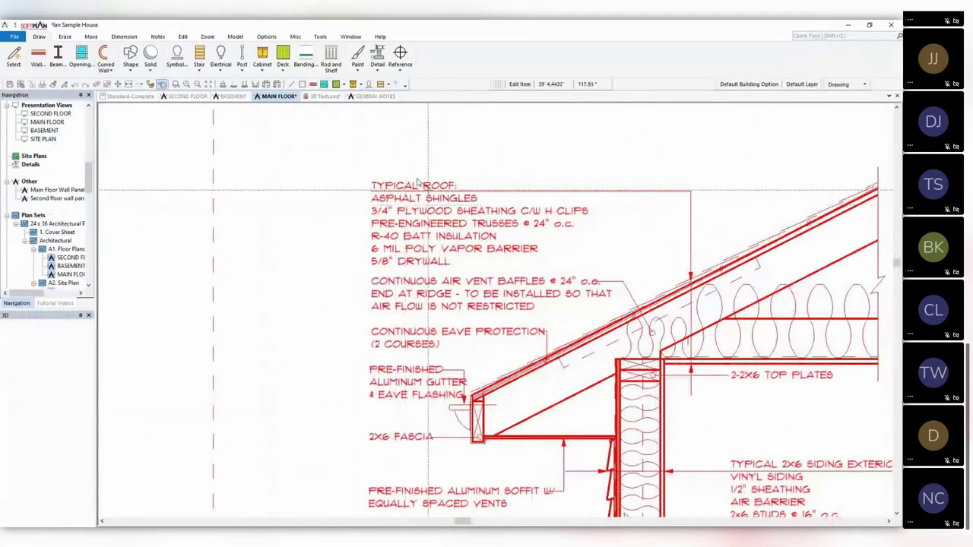
Accept the nested region's settings in the GENERAL NOTES drawing with Nested Entities use Color enabled and Automatically Sync with Source disabled
click(375, 96)
scroll(495, 312, up, 2)
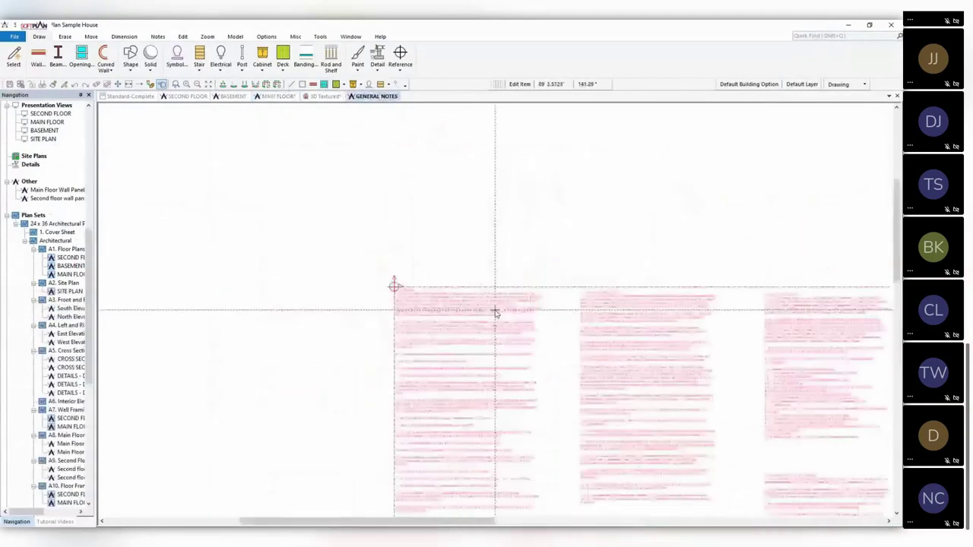
scroll(487, 312, up, 1)
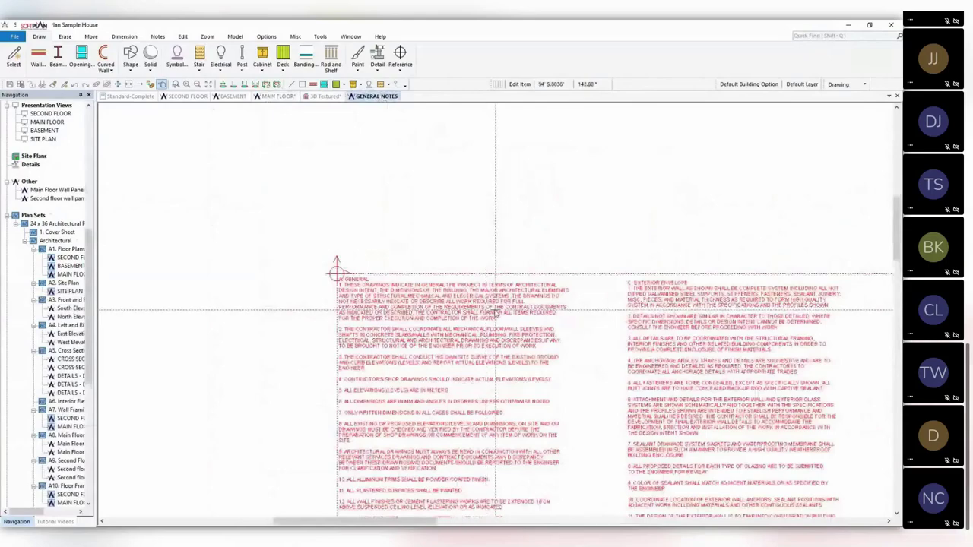
scroll(495, 313, up, 1)
scroll(495, 338, down, 2)
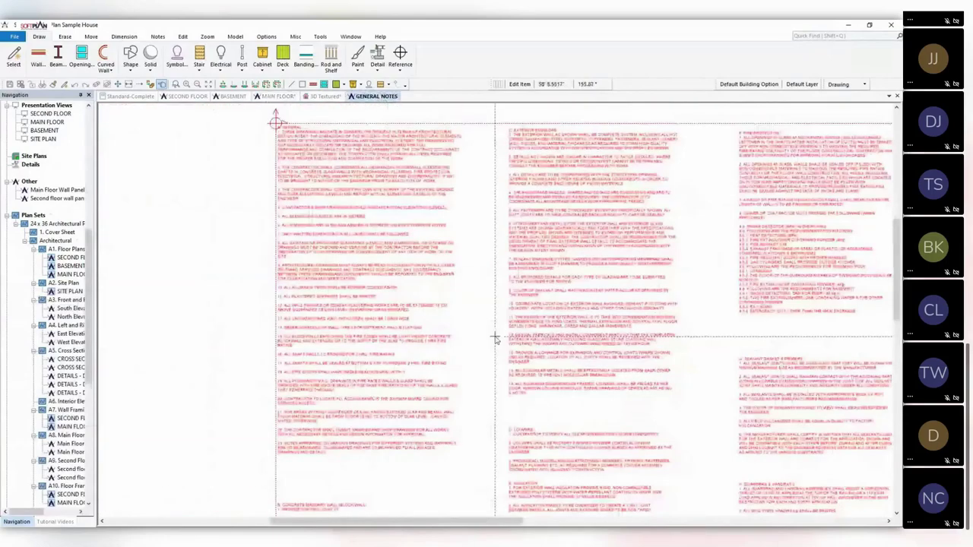
right_click(207, 289)
click(226, 309)
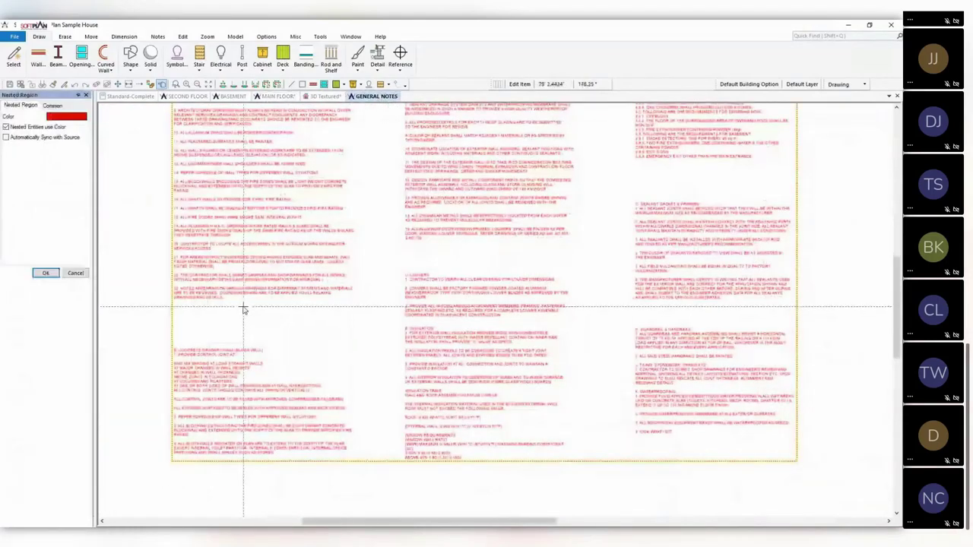
click(46, 273)
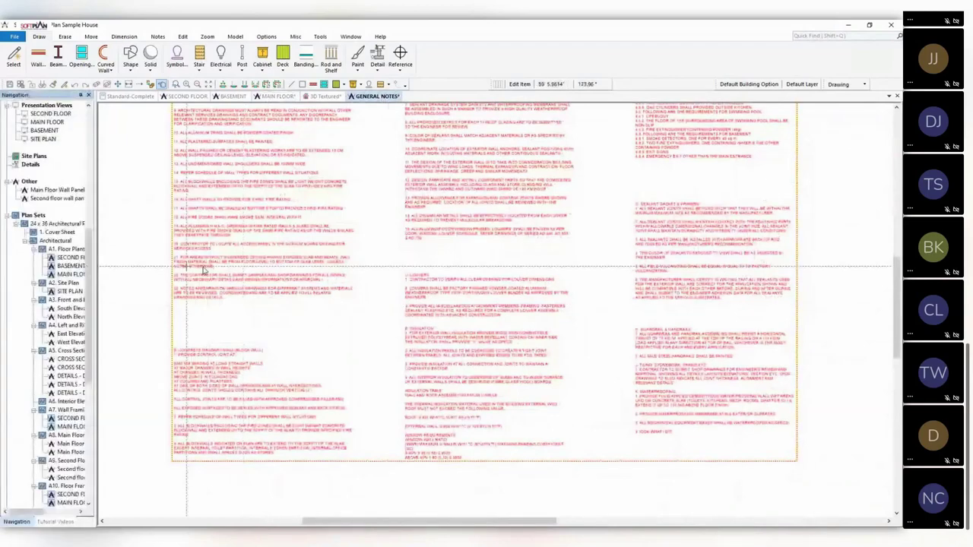
Recheck the source sync option of the nested general notes region, leave its settings without applying anything, and view the whole notes layout
scroll(465, 323, up, 3)
right_click(465, 323)
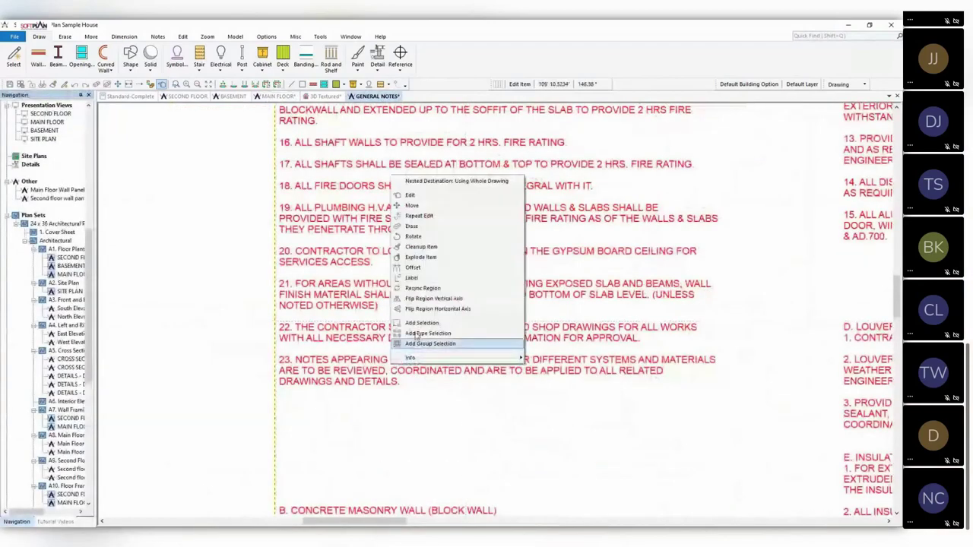
click(402, 314)
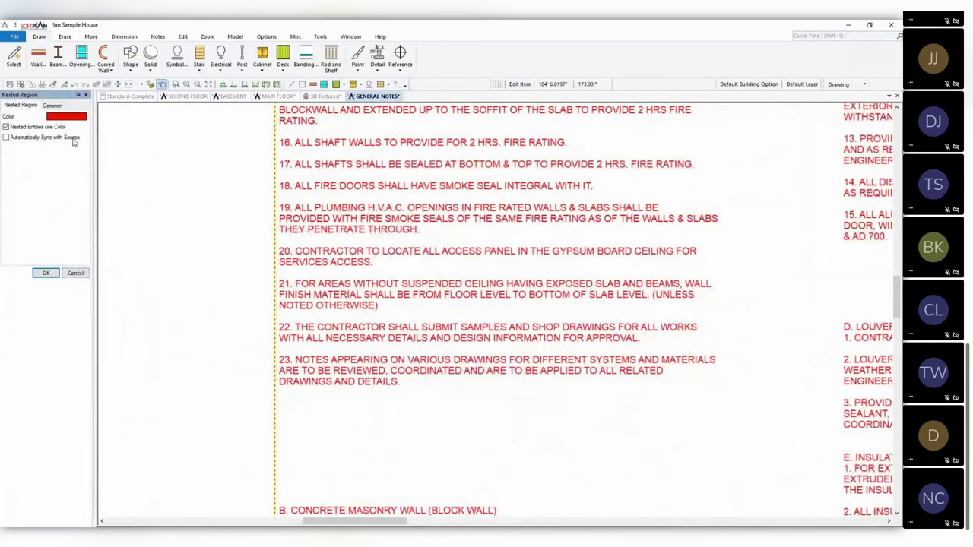
click(75, 273)
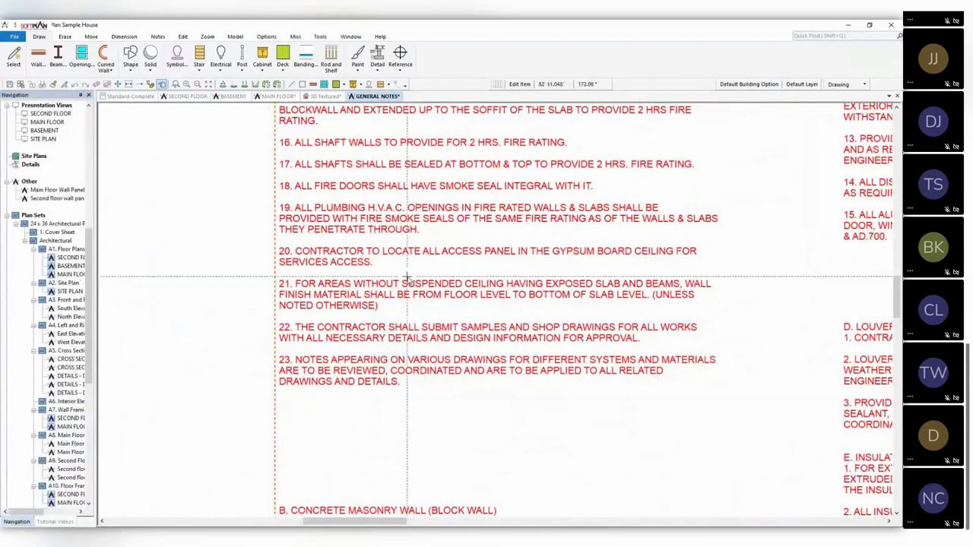
scroll(406, 278, down, 1)
scroll(415, 278, down, 1)
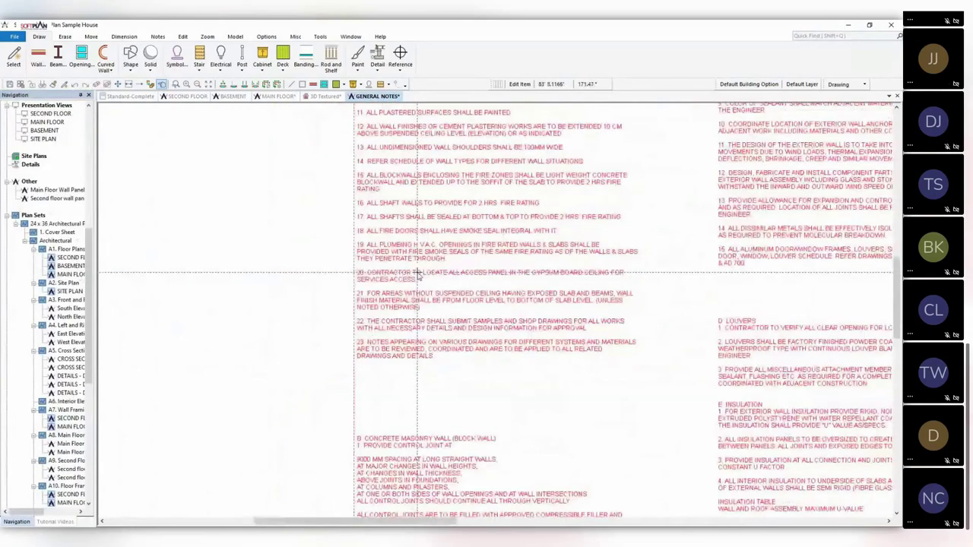
scroll(416, 275, down, 4)
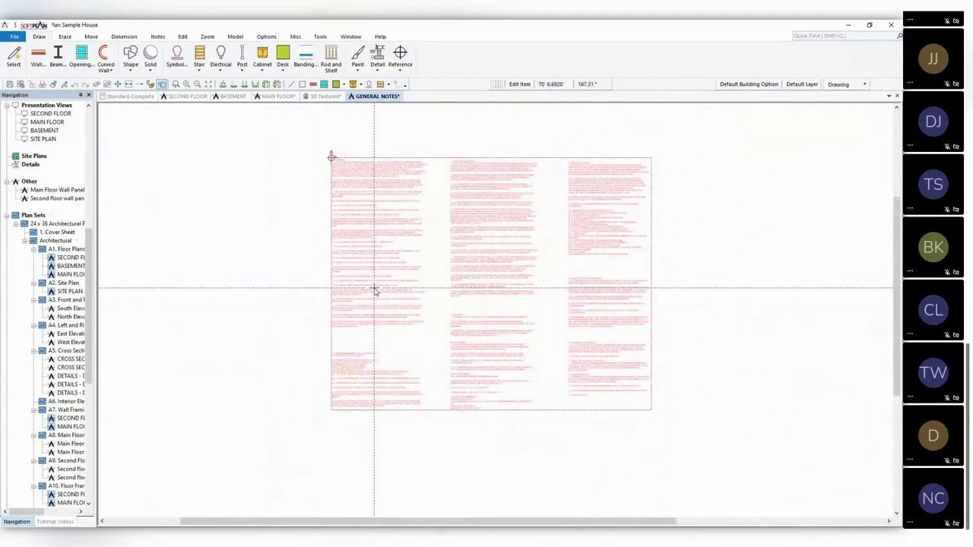
Save all unsaved sample house drawings, open the Nest Sample - Multi Family project and view flats A and B on its 1st floor
click(15, 36)
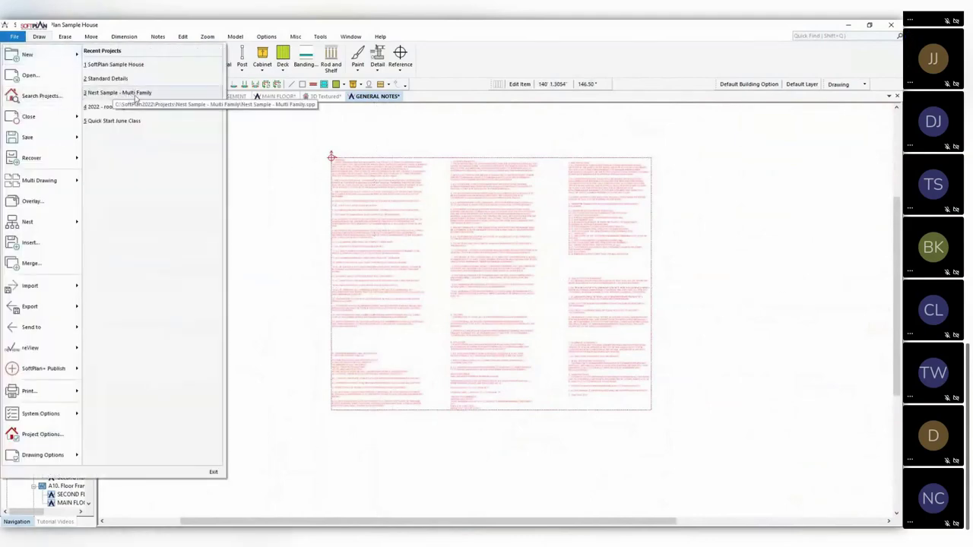
click(136, 93)
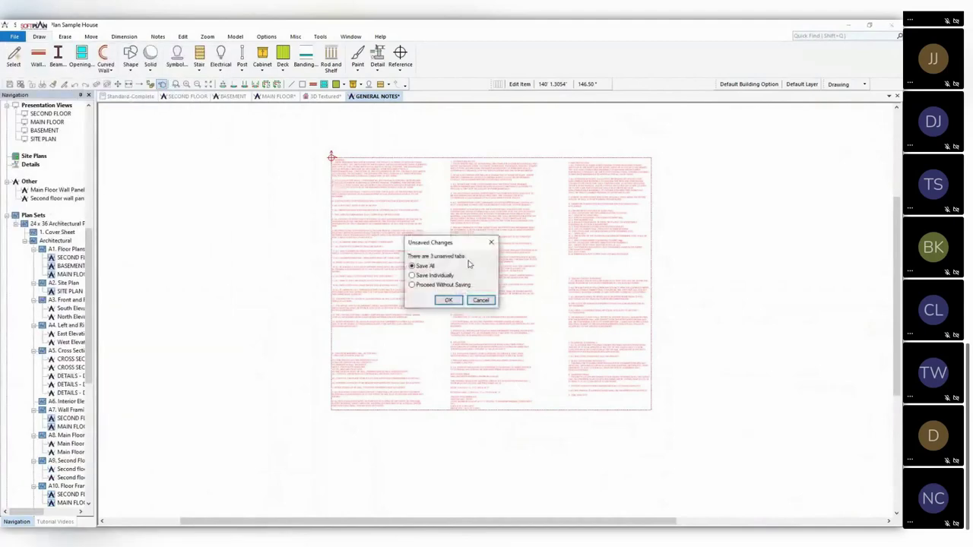
click(449, 301)
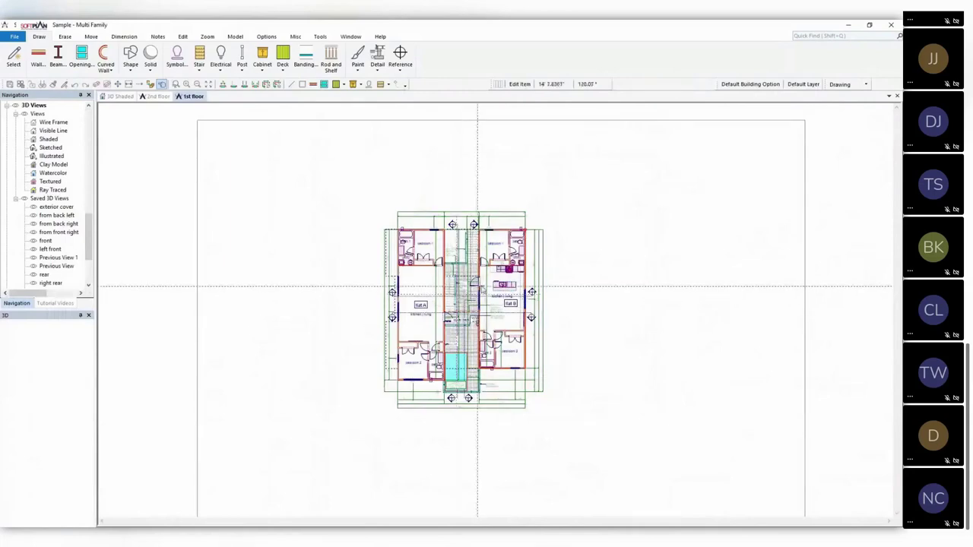
scroll(496, 311, up, 3)
scroll(496, 311, up, 1)
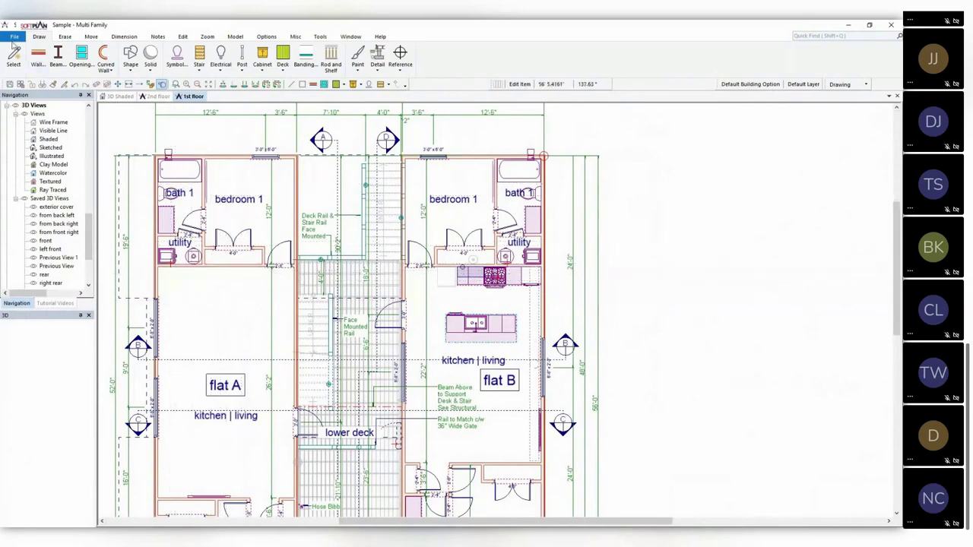
Create a nest source region named Kitchen around the kitchen cabinets, range and island in flat B
click(14, 36)
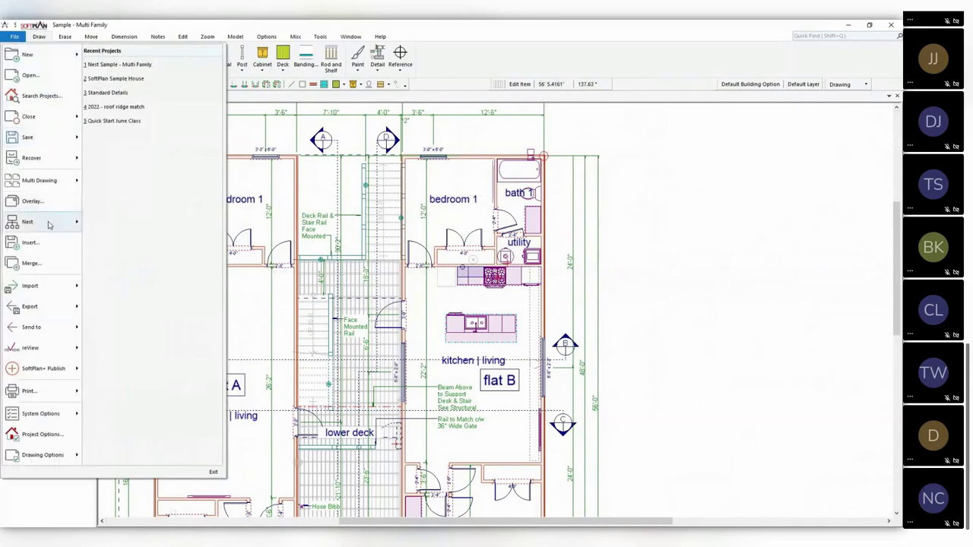
mouse_move(48, 224)
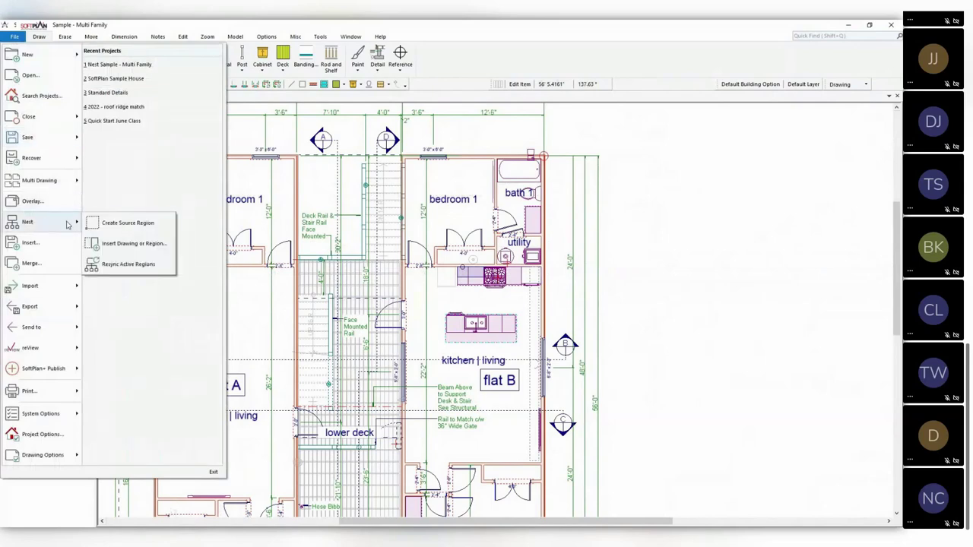
click(122, 223)
scroll(525, 304, up, 2)
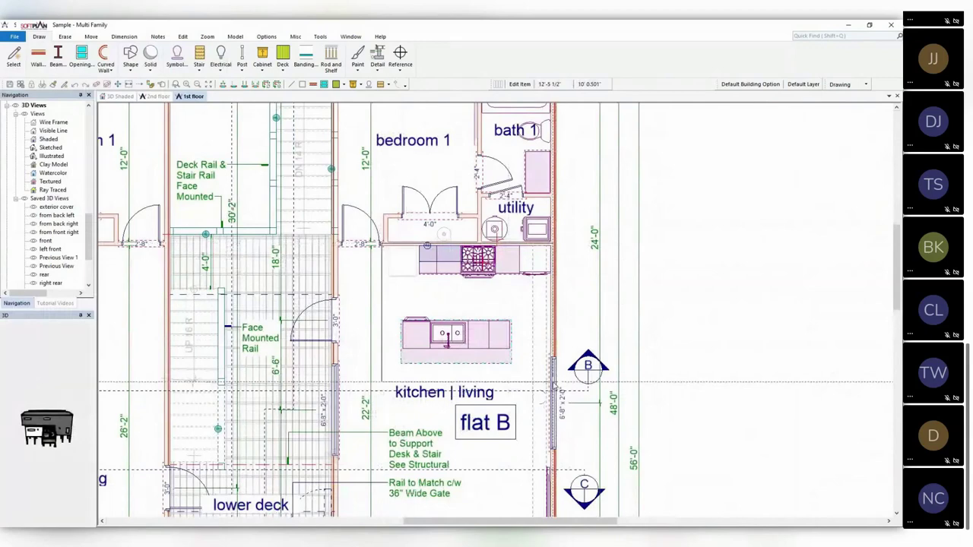
click(554, 388)
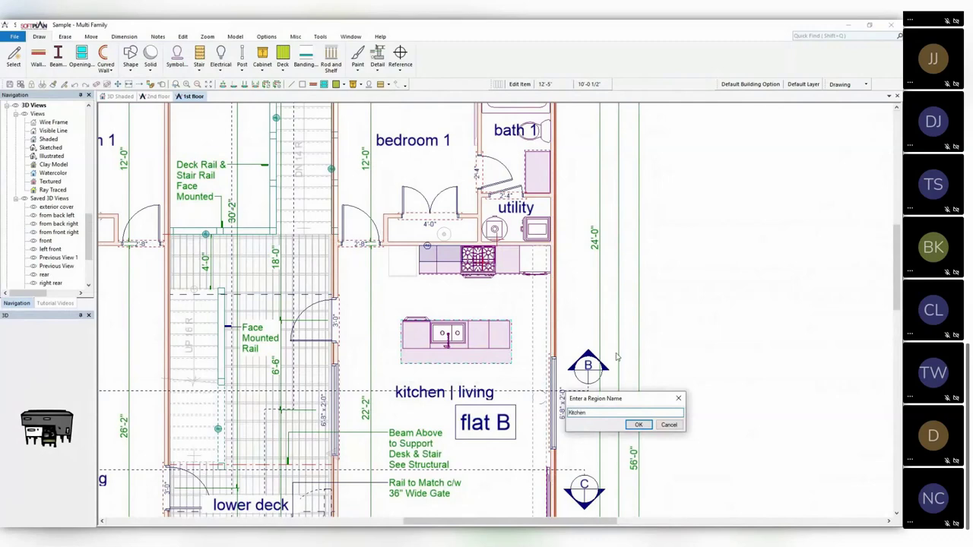
click(637, 424)
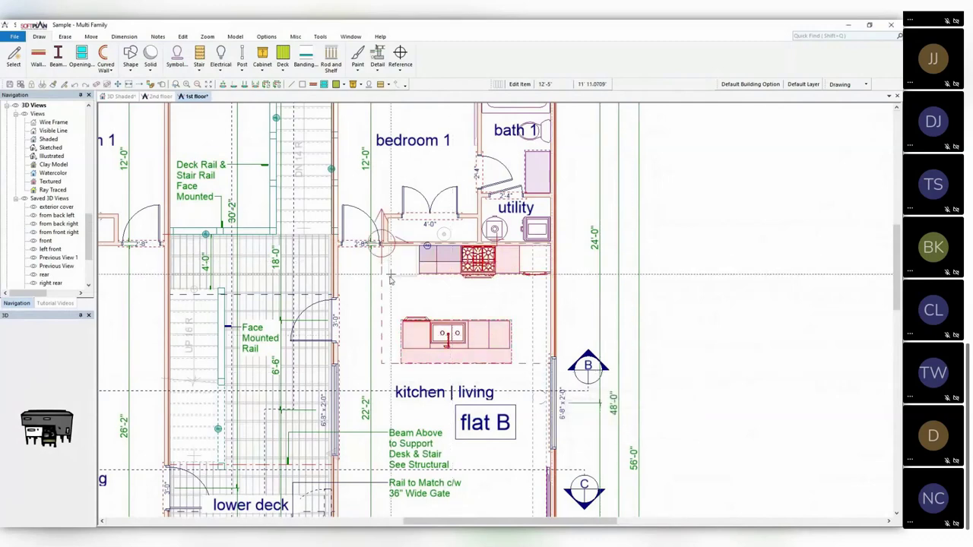
Insert the Kitchen region from the 1st floor drawing into flat A, placing it at the outer wall corner below the utility room
scroll(496, 311, down, 1)
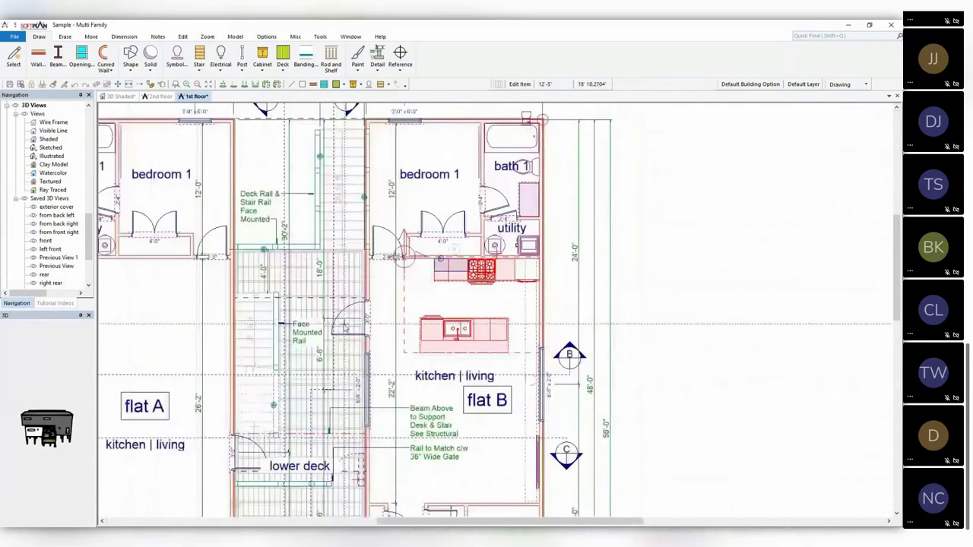
scroll(344, 325, down, 1)
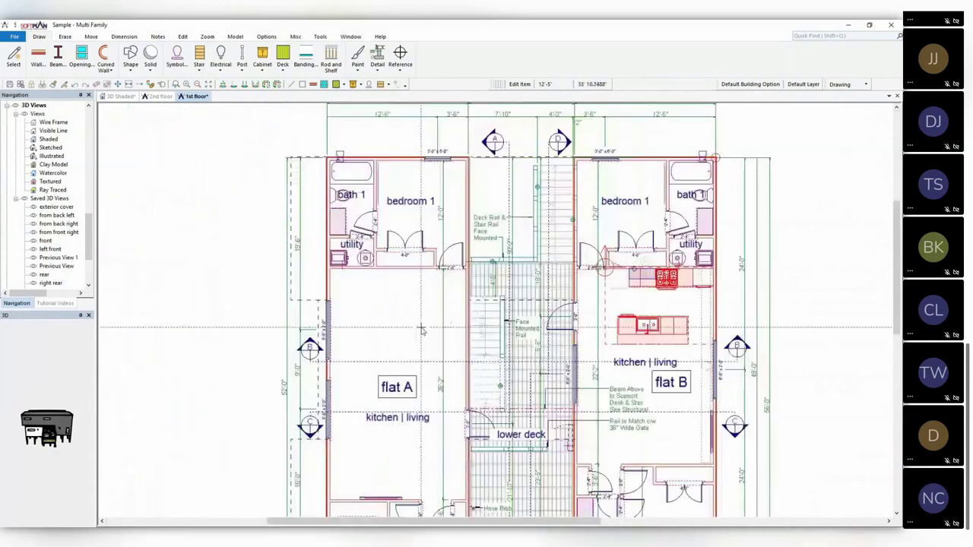
click(14, 37)
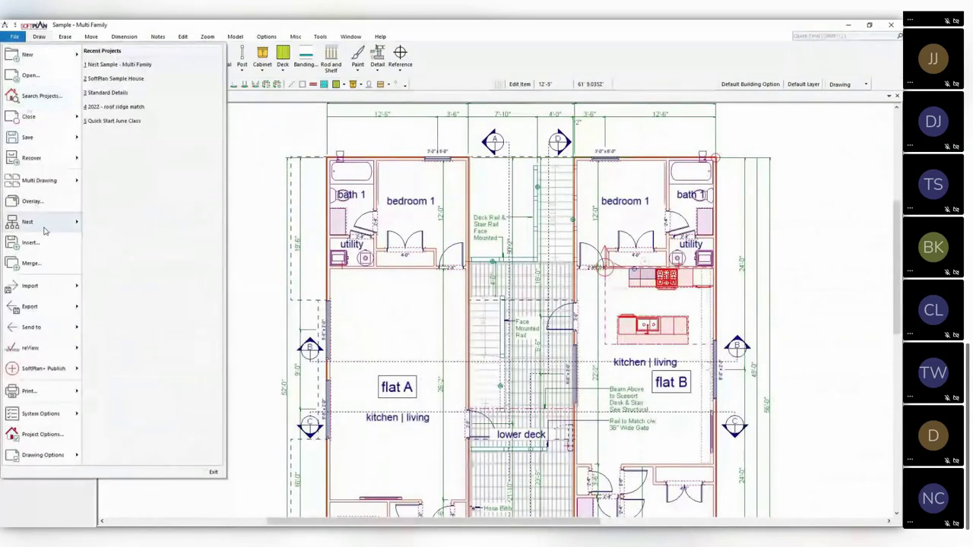
mouse_move(44, 230)
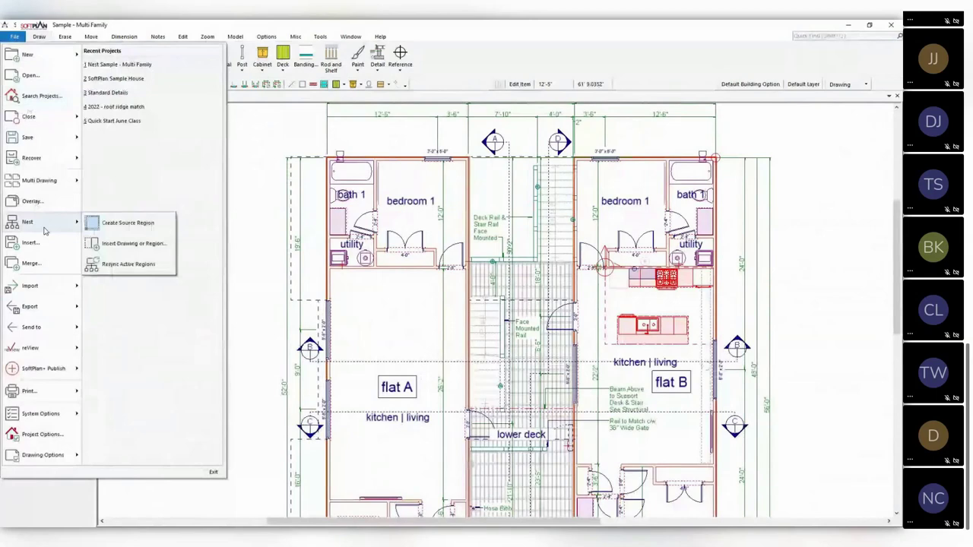
click(134, 244)
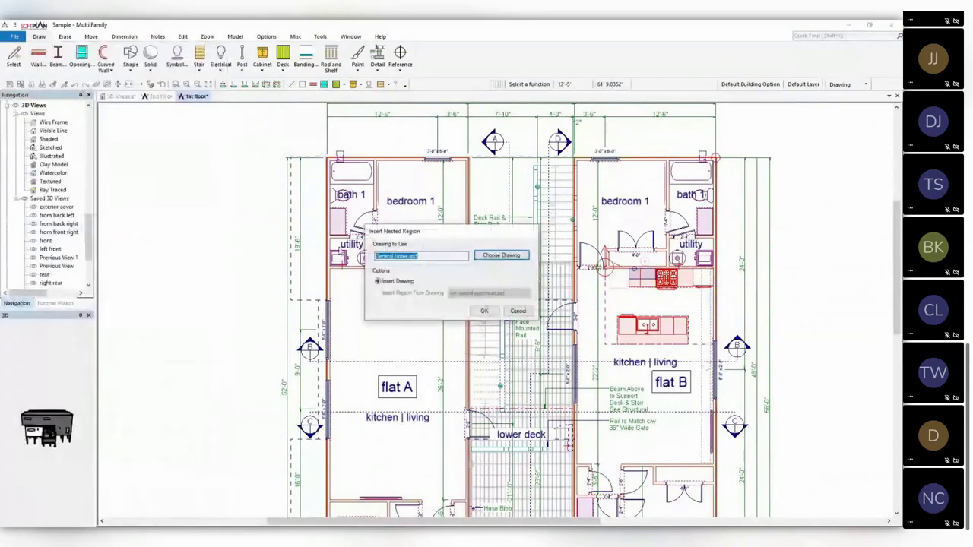
click(490, 256)
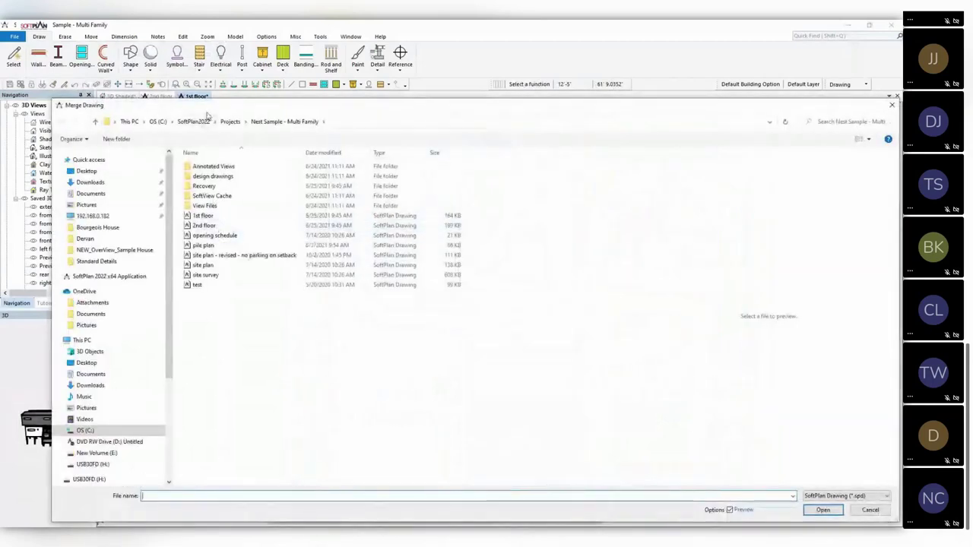
click(204, 217)
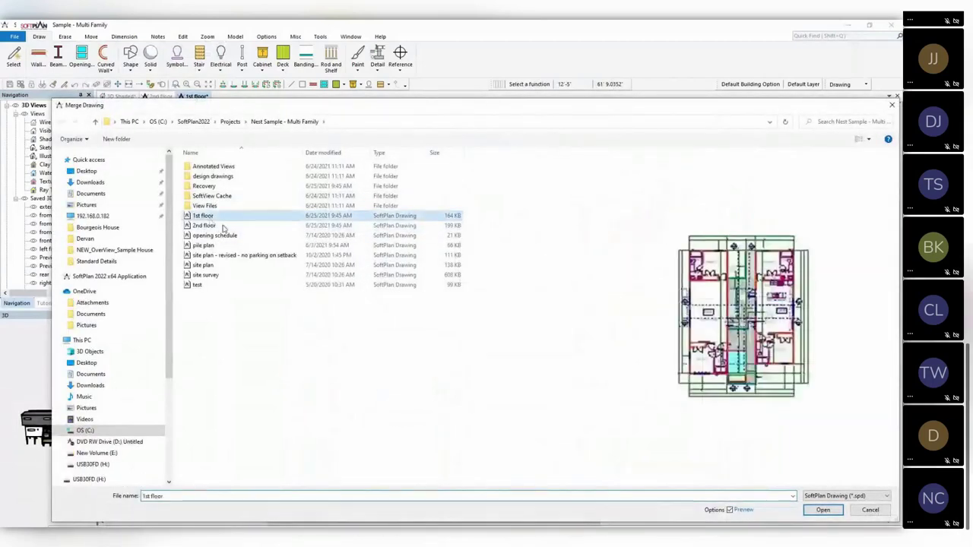
click(823, 510)
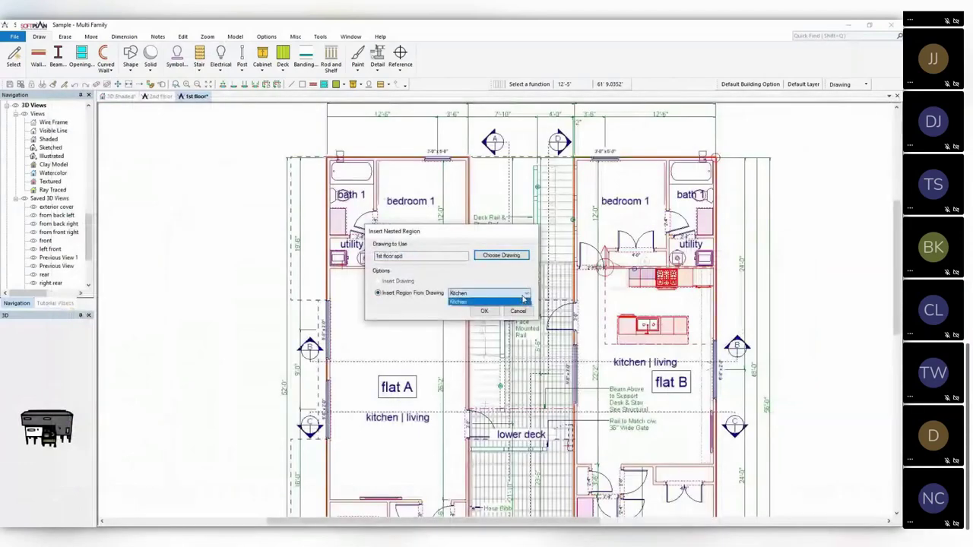
click(484, 311)
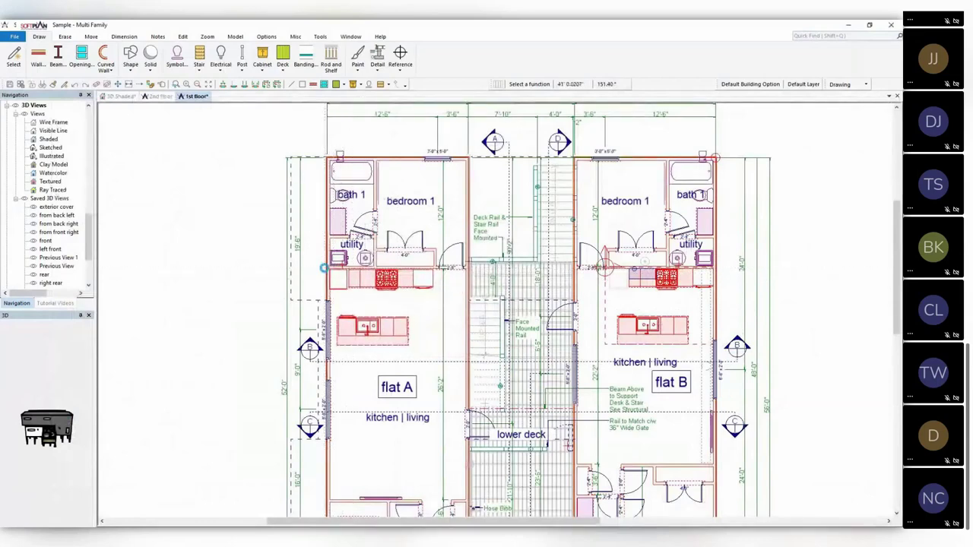
Compare both kitchens in plan and check the color and sync settings of flat A's nested kitchen region without applying anything
scroll(324, 269, down, 2)
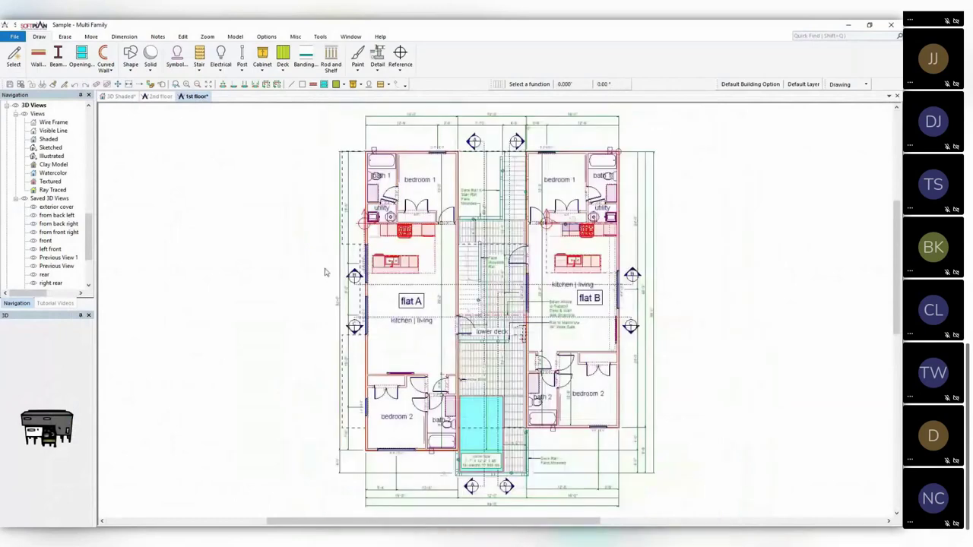
scroll(408, 249, up, 2)
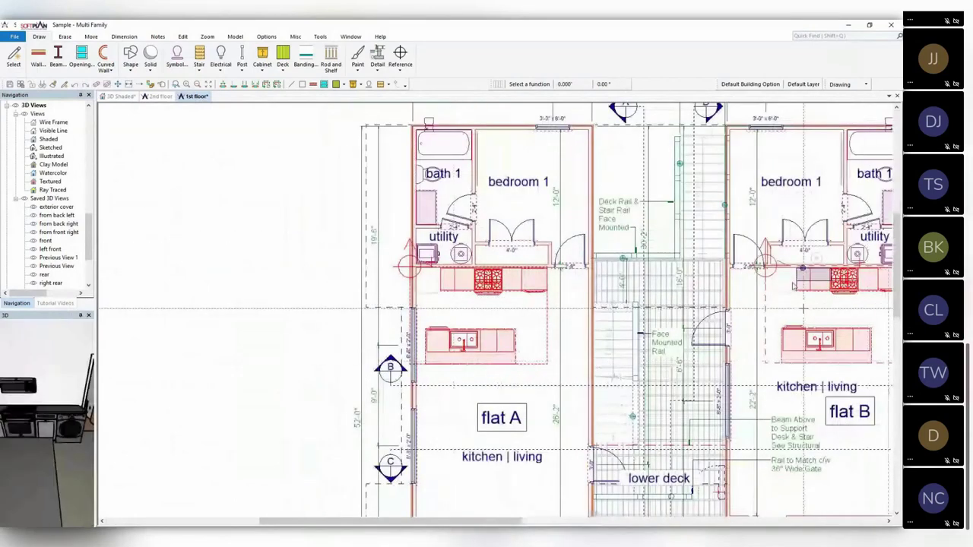
click(408, 268)
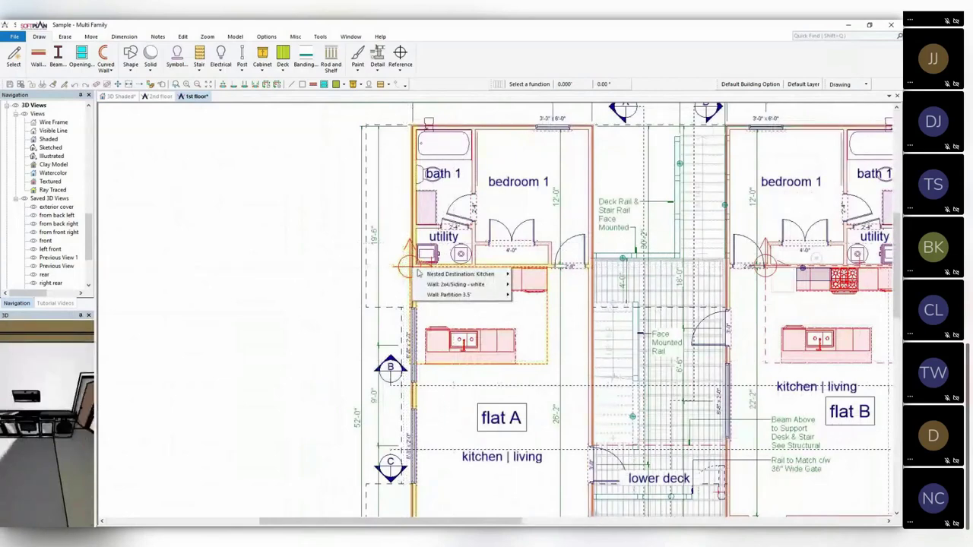
mouse_move(456, 275)
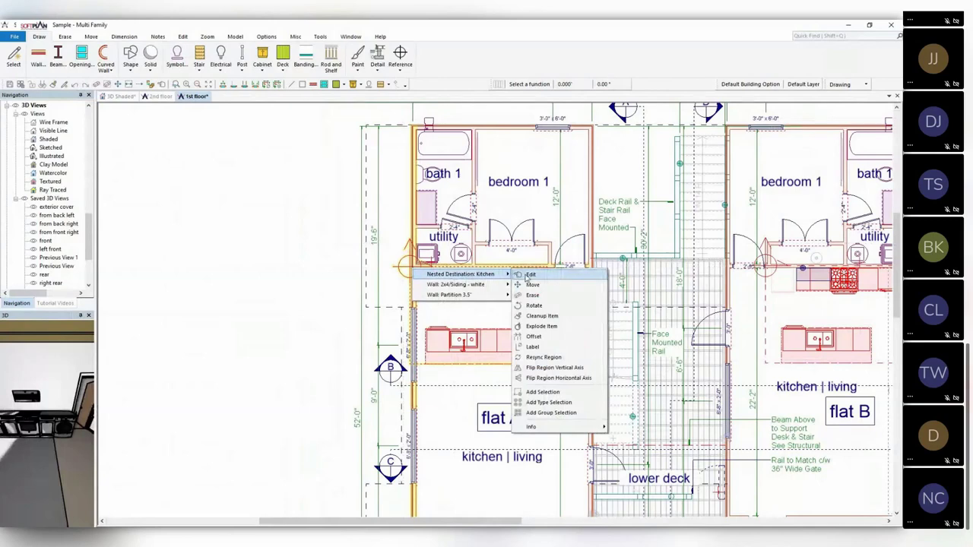
click(539, 284)
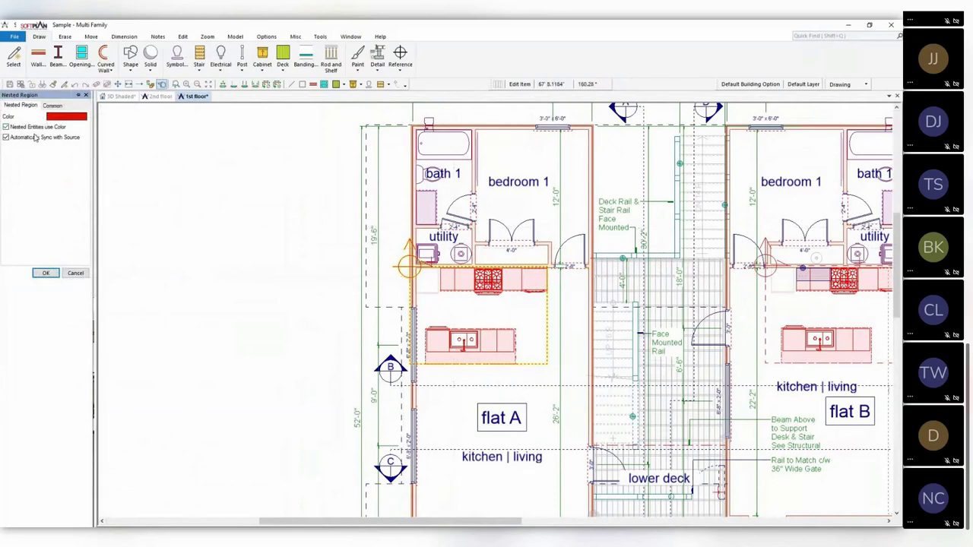
click(75, 273)
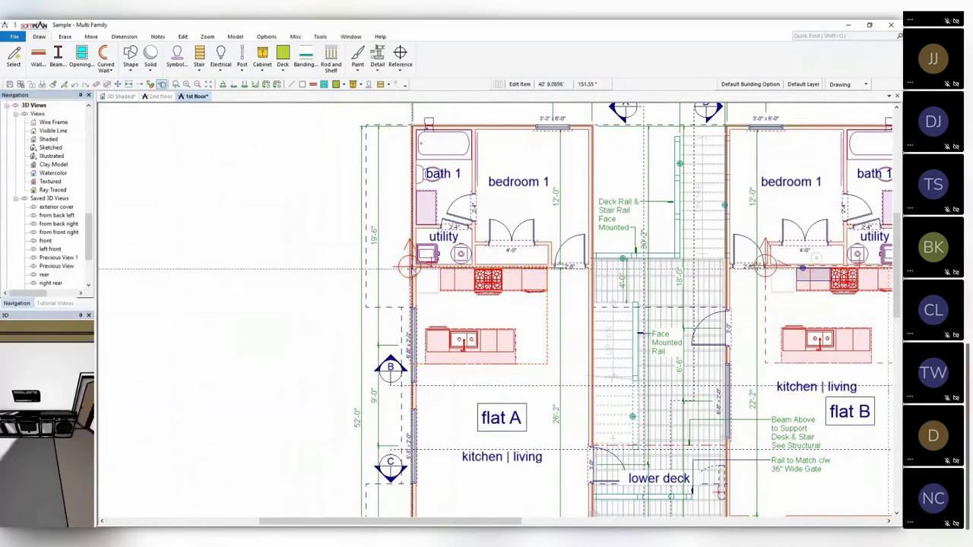
Flip flat A's nested kitchen region about its vertical axis and move it so the cabinets meet the outer wall's inside face
right_click(412, 268)
mouse_move(439, 275)
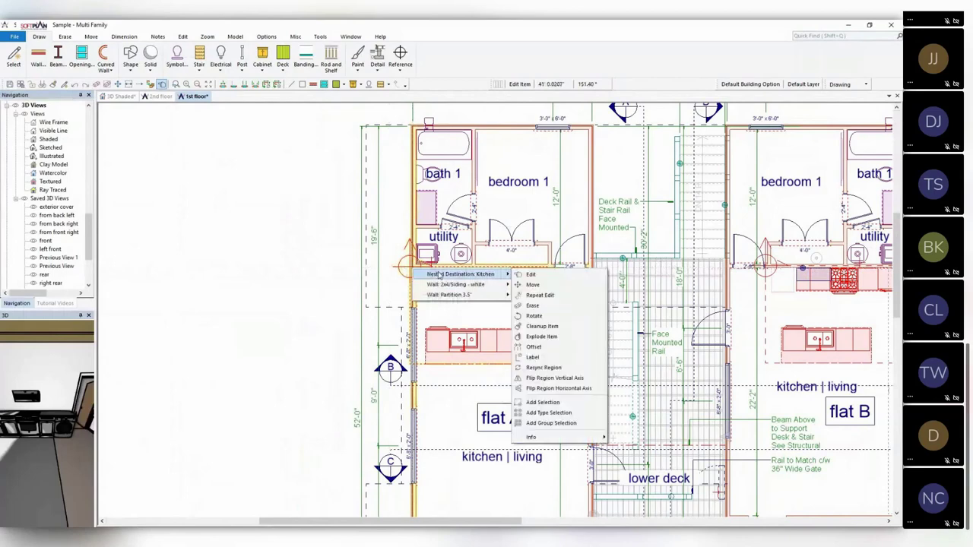
click(557, 378)
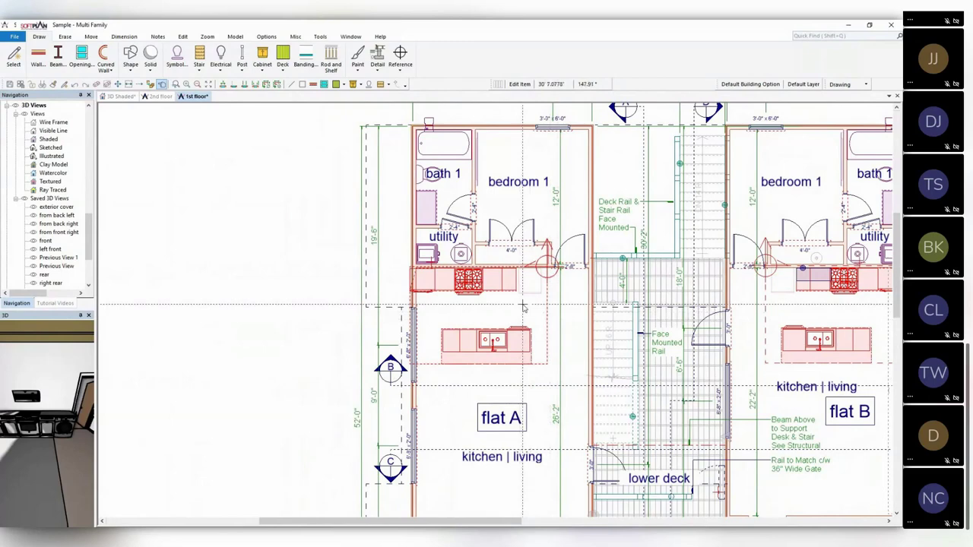
click(90, 37)
click(13, 57)
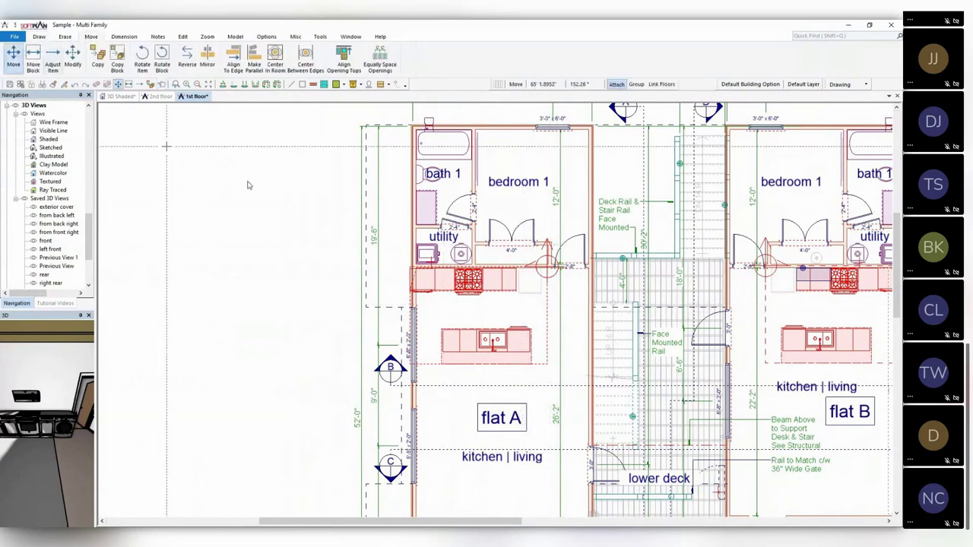
drag(548, 305, 566, 318)
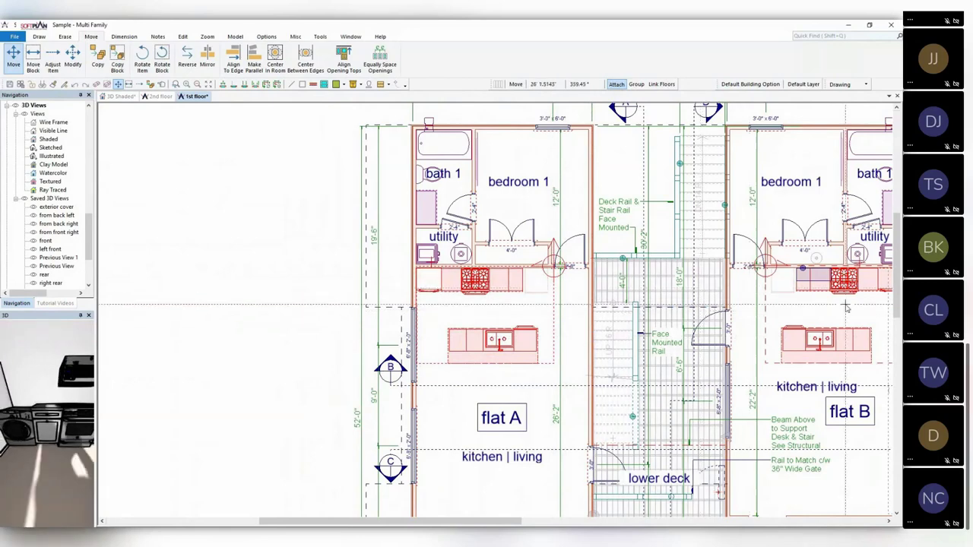
Replace the dual-fuel range in flat B's source kitchen with the radiant range from the General Electric Cafe library
scroll(830, 311, up, 1)
scroll(487, 307, down, 2)
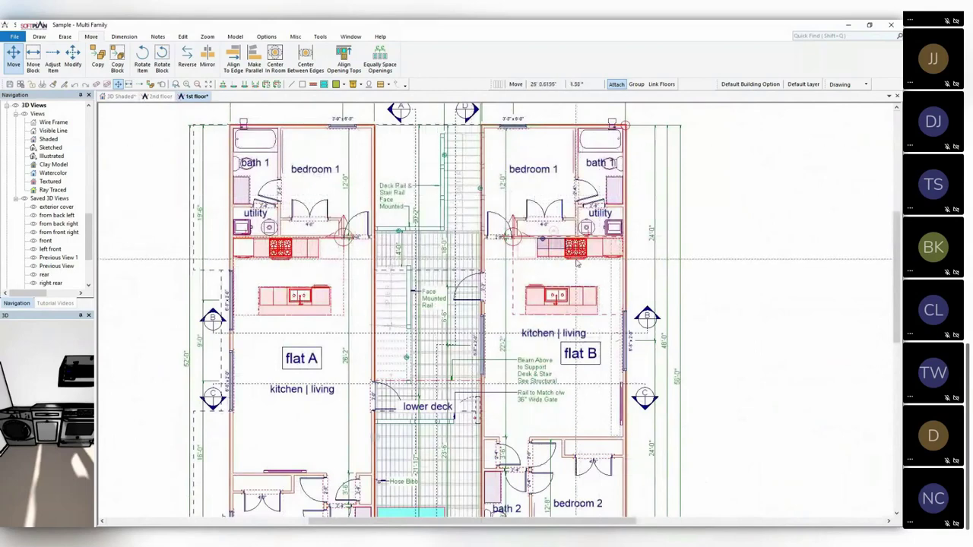
mouse_move(646, 266)
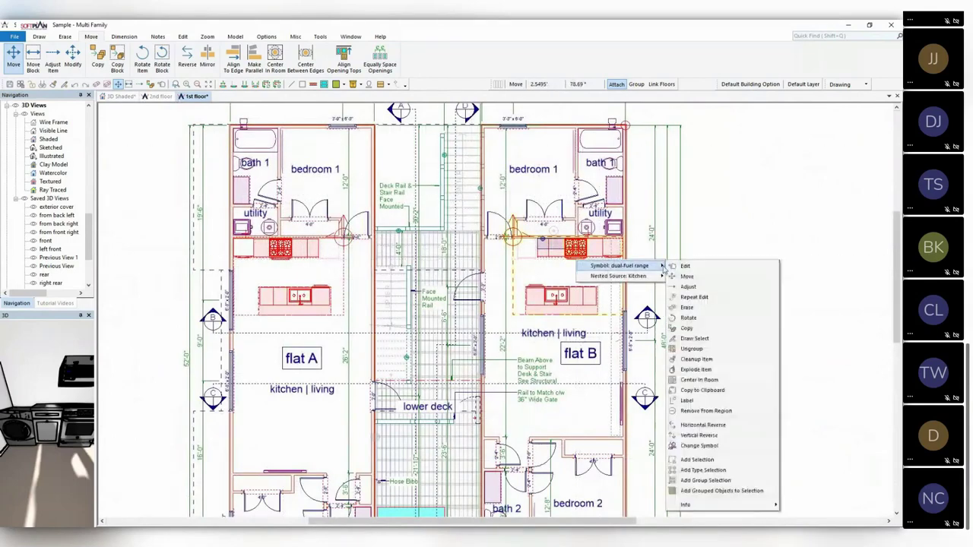
click(686, 266)
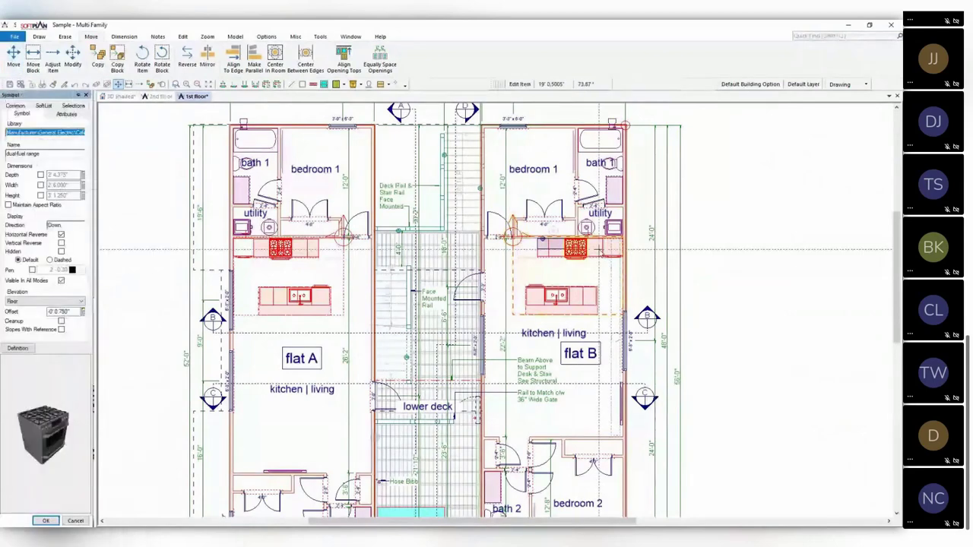
click(46, 133)
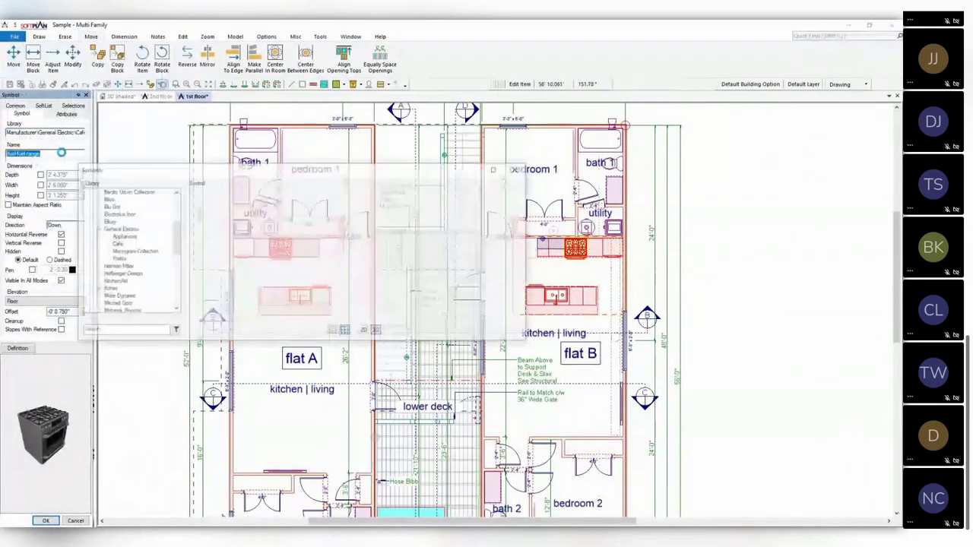
click(312, 291)
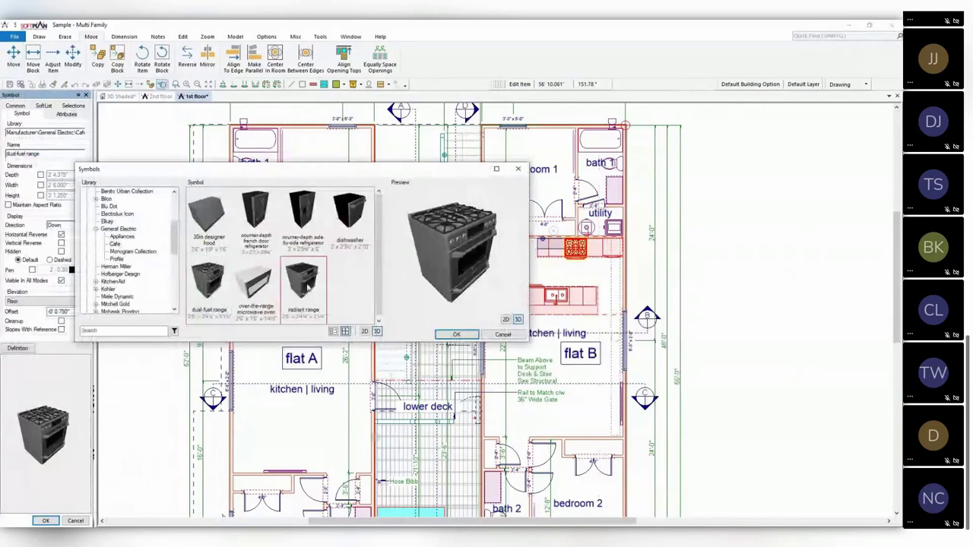
click(456, 336)
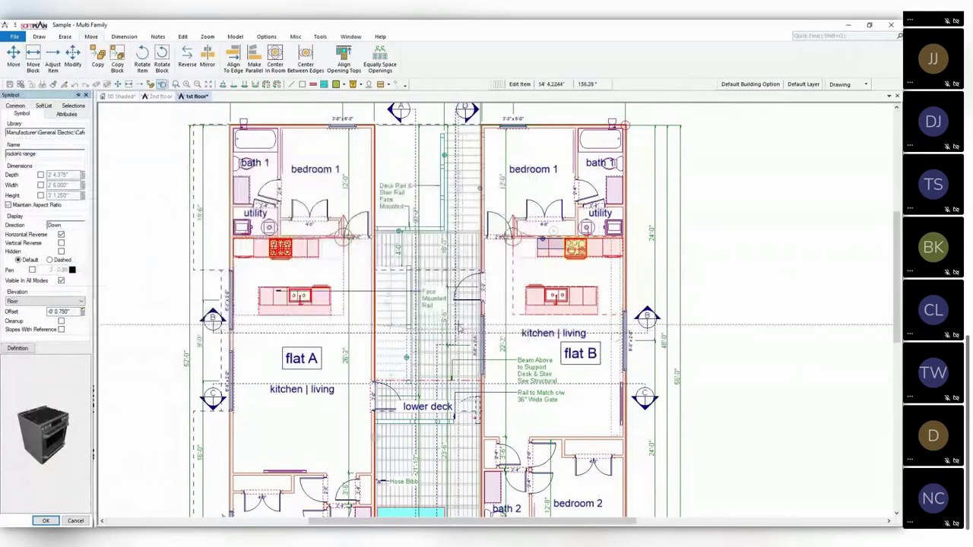
click(45, 521)
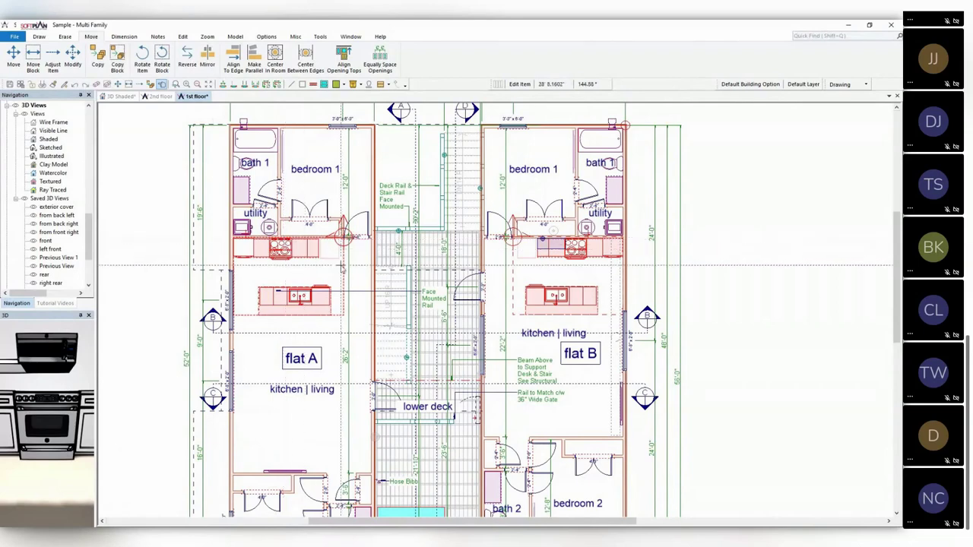
Review flat A's nested kitchen region settings, the Explode command and the Add To Region choice for flat B's water heater without applying anything
mouse_move(361, 276)
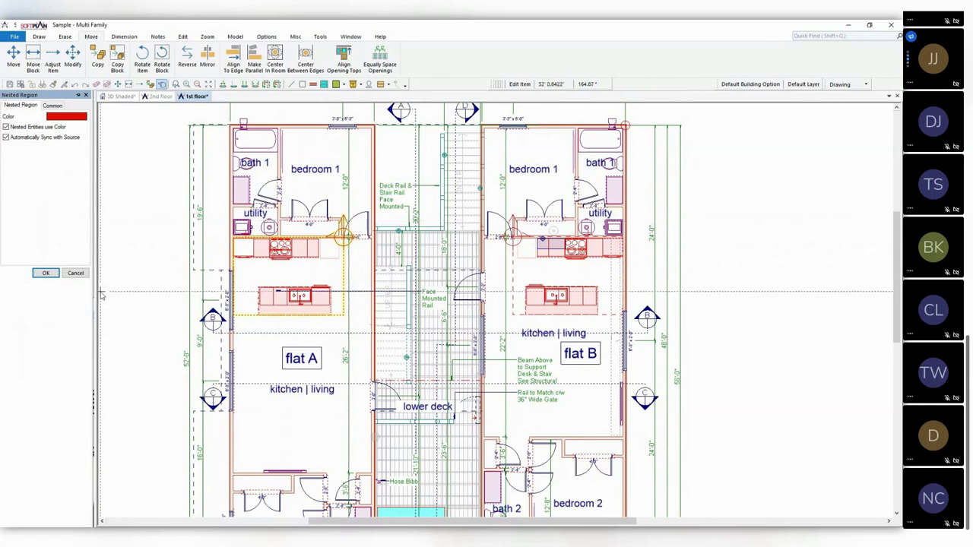
click(76, 273)
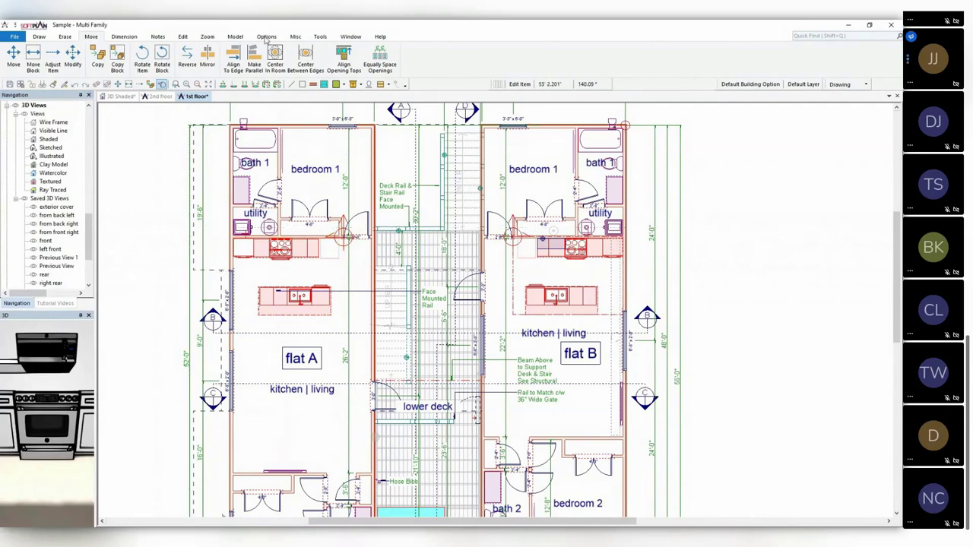
click(295, 37)
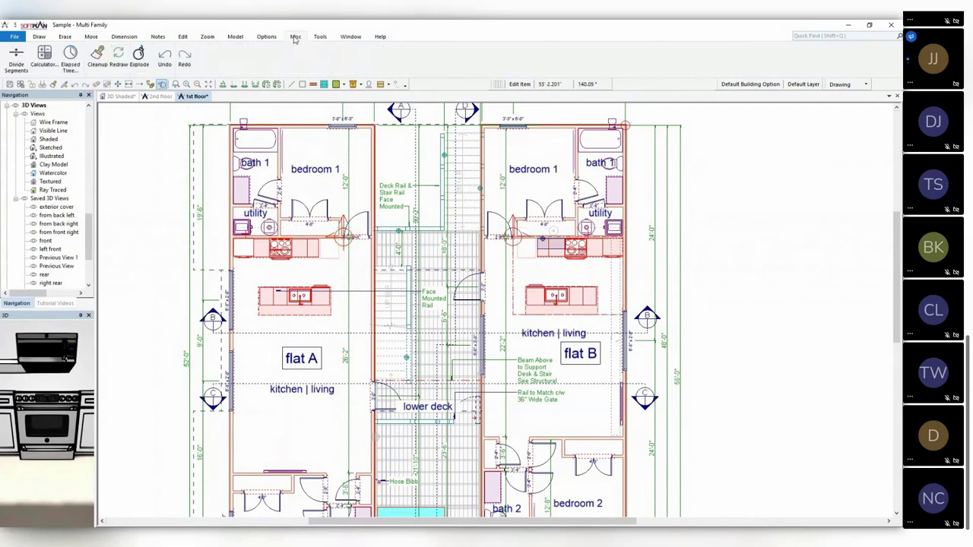
click(144, 66)
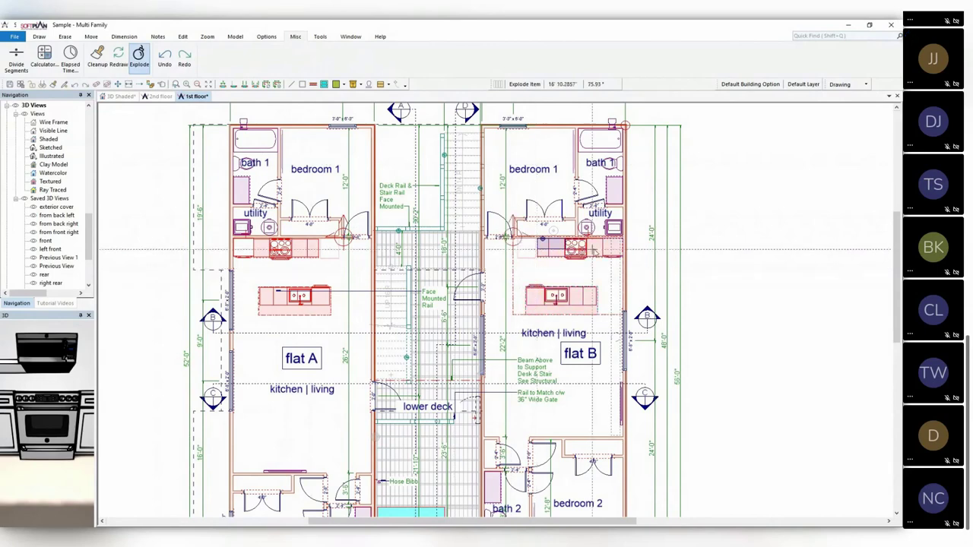
click(586, 234)
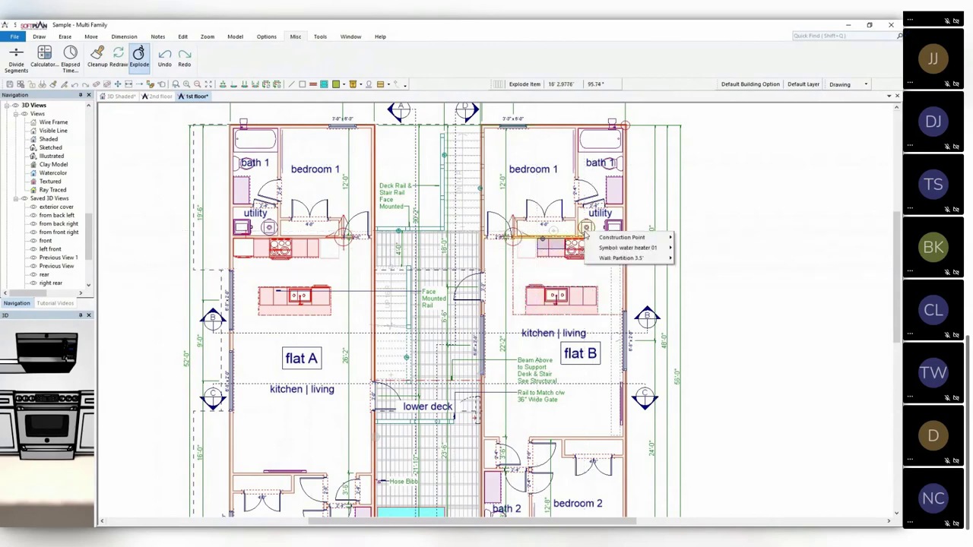
mouse_move(624, 250)
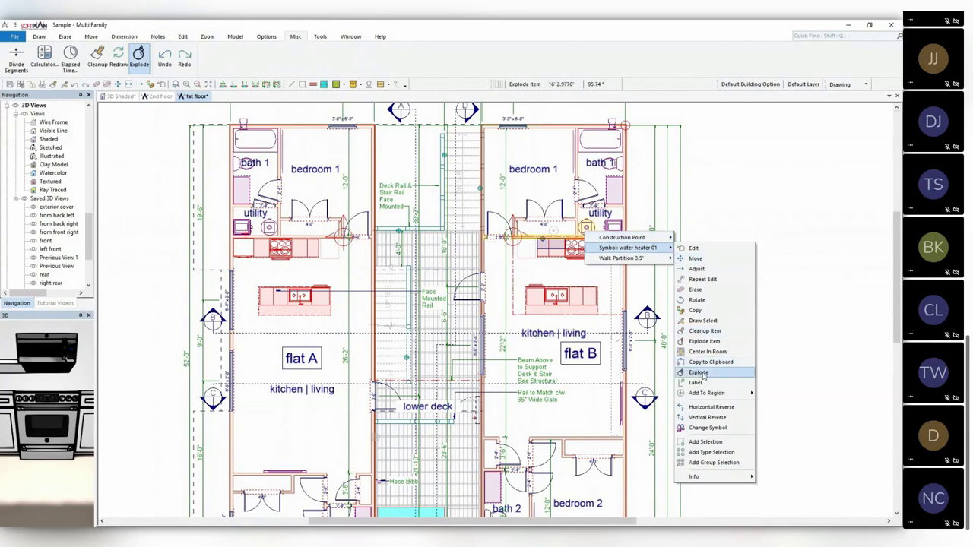
mouse_move(722, 393)
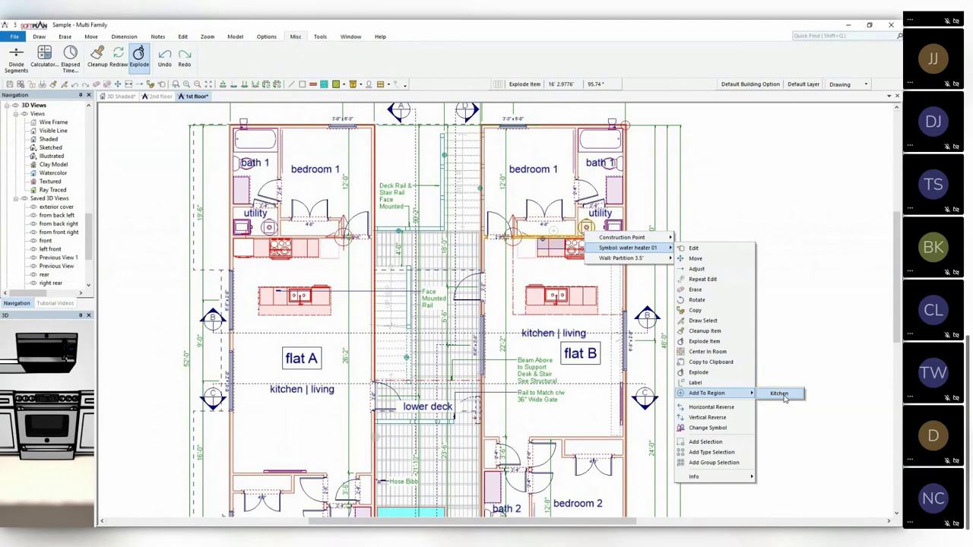
click(784, 346)
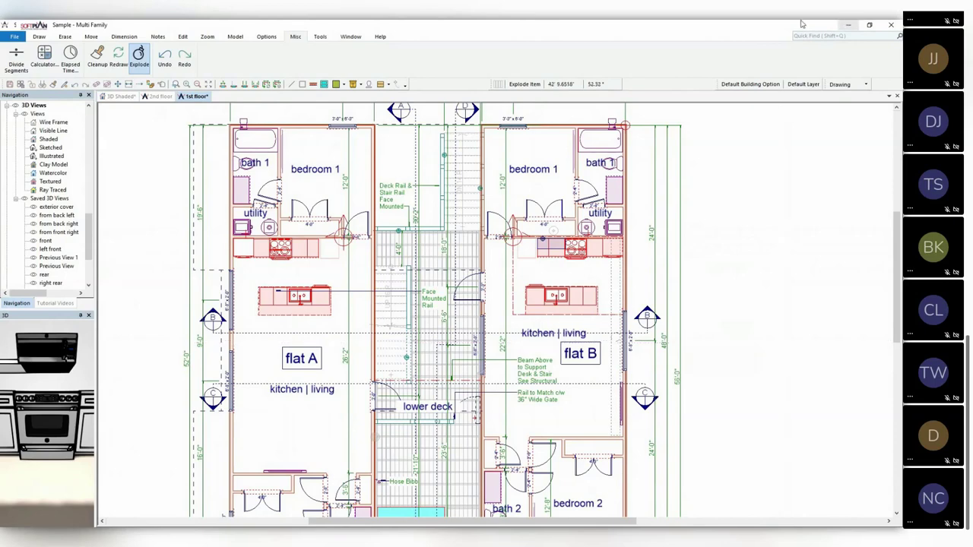
Close the Sample - Multi Family project, saving all unsaved tabs, and return to the SoftPlan Sample House project
key(ctrl+minus)
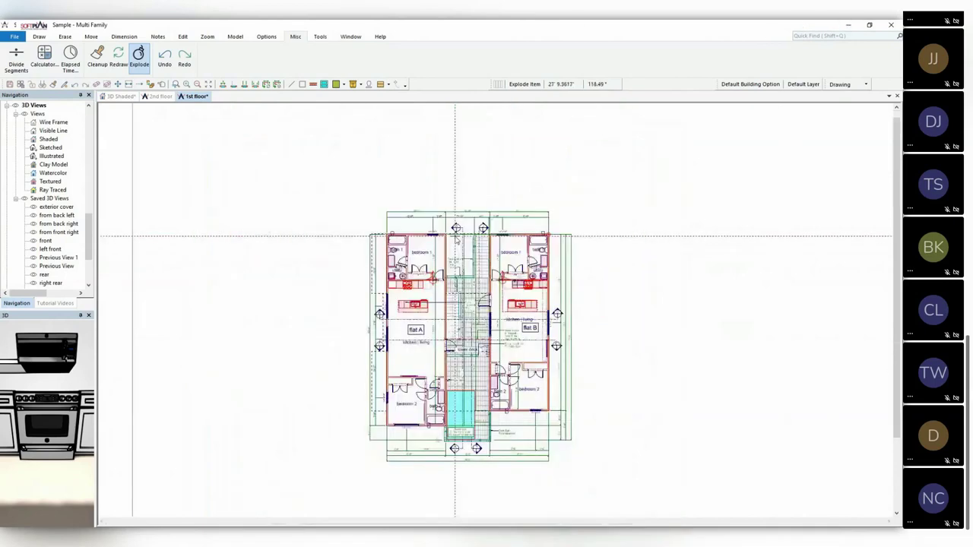
scroll(454, 236, down, 1)
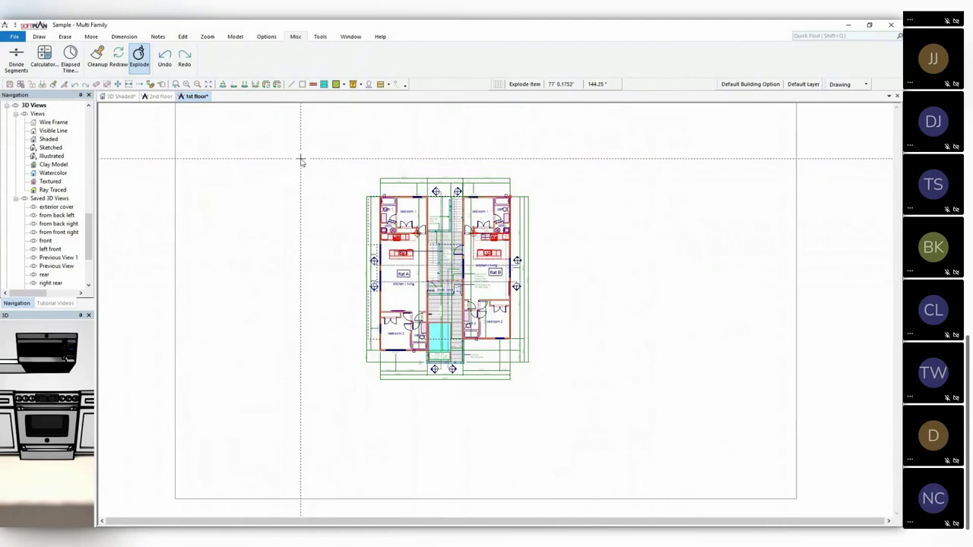
click(14, 36)
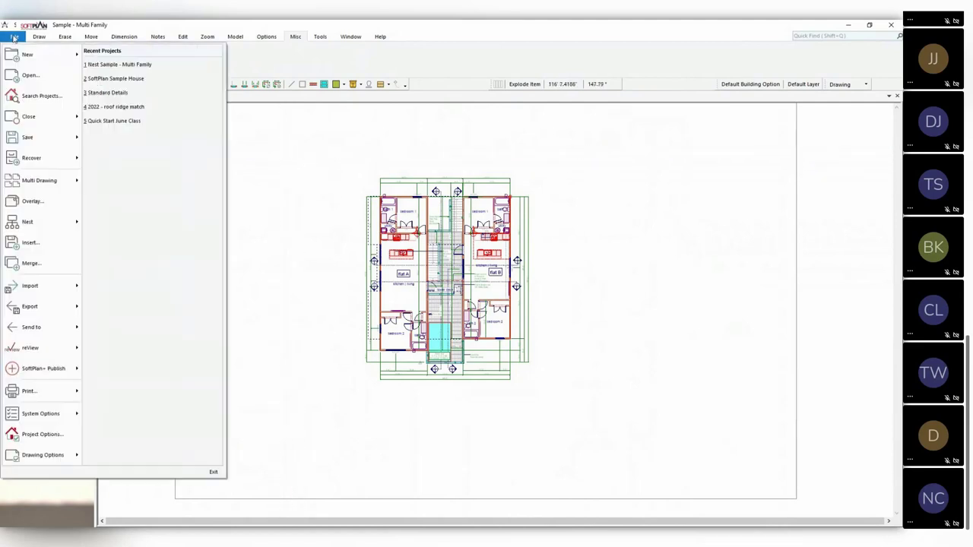
key(Escape)
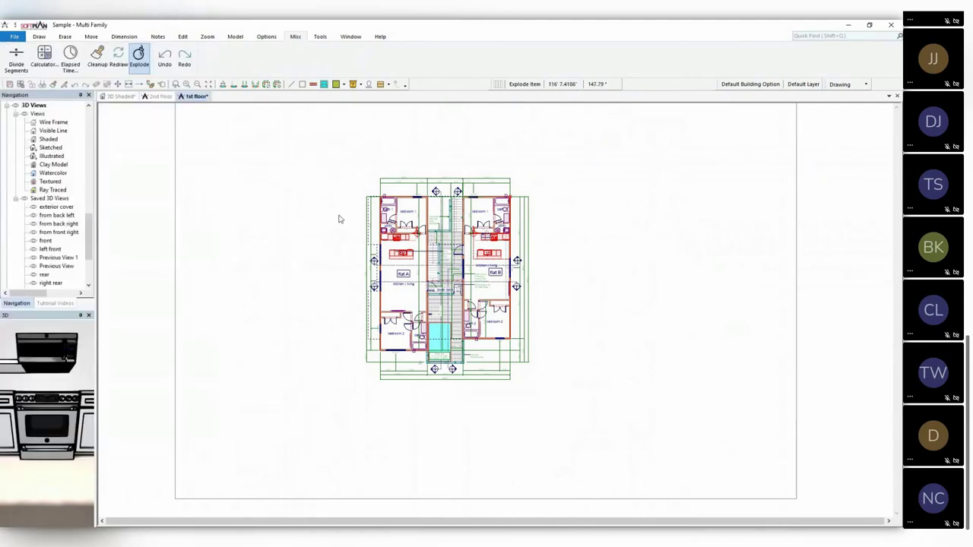
key(alt+F4)
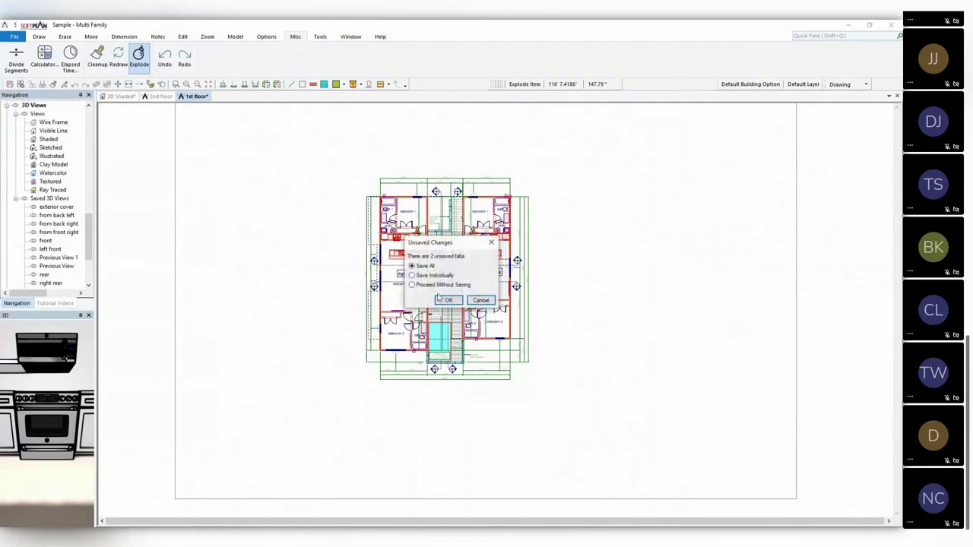
click(449, 299)
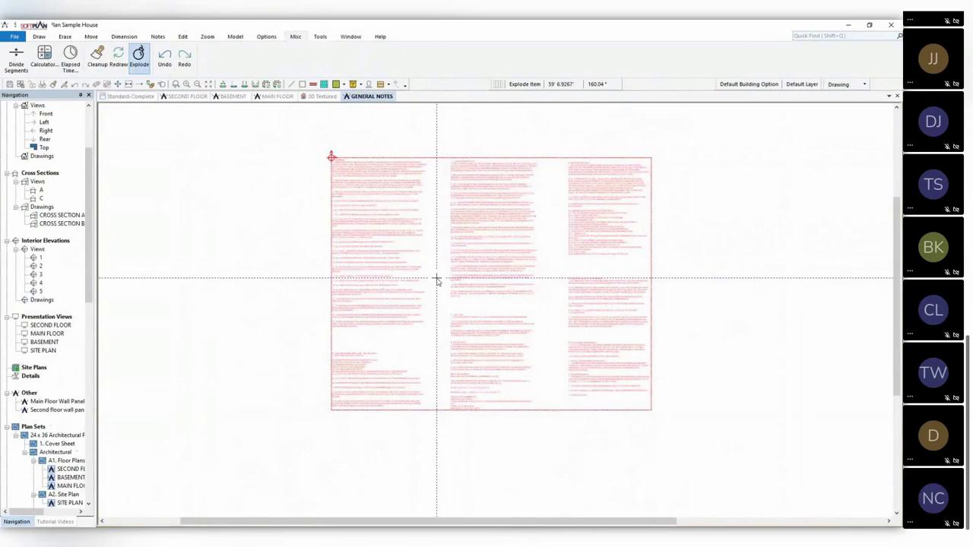
Bring up the MAIN FLOOR drawing and display its building options list at the Garage Options group
click(275, 96)
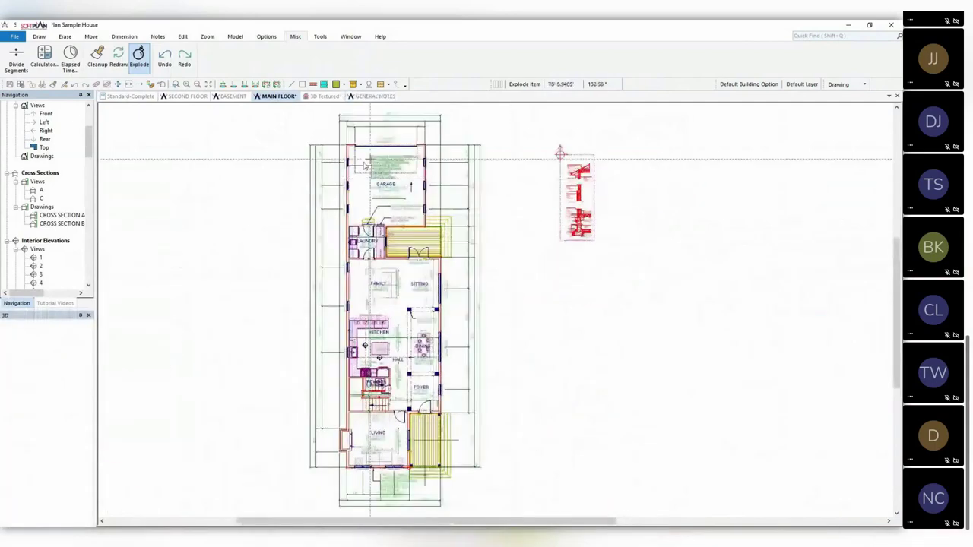
click(759, 87)
scroll(243, 487, down, 3)
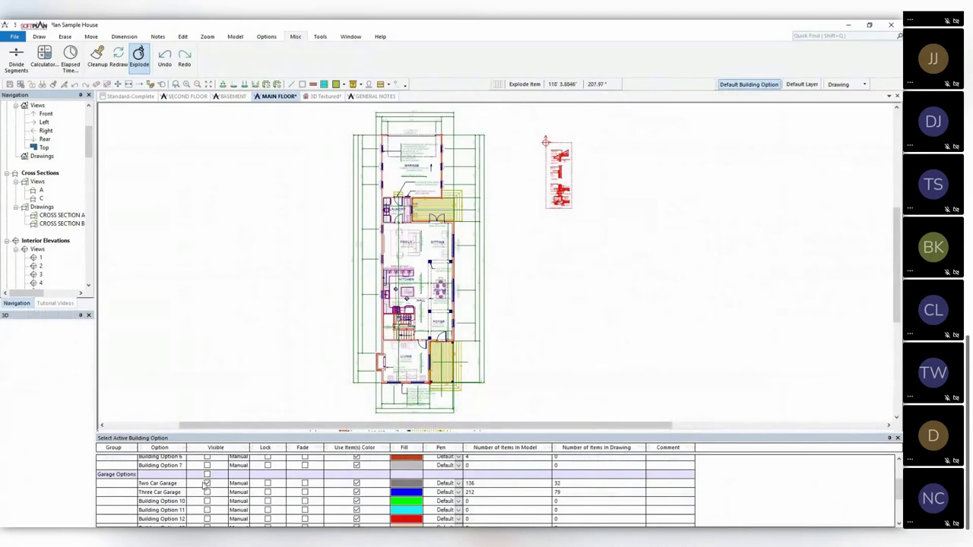
Manually swap the visible garage from Two Car Garage to Three Car Garage and back to Two Car Garage
click(207, 493)
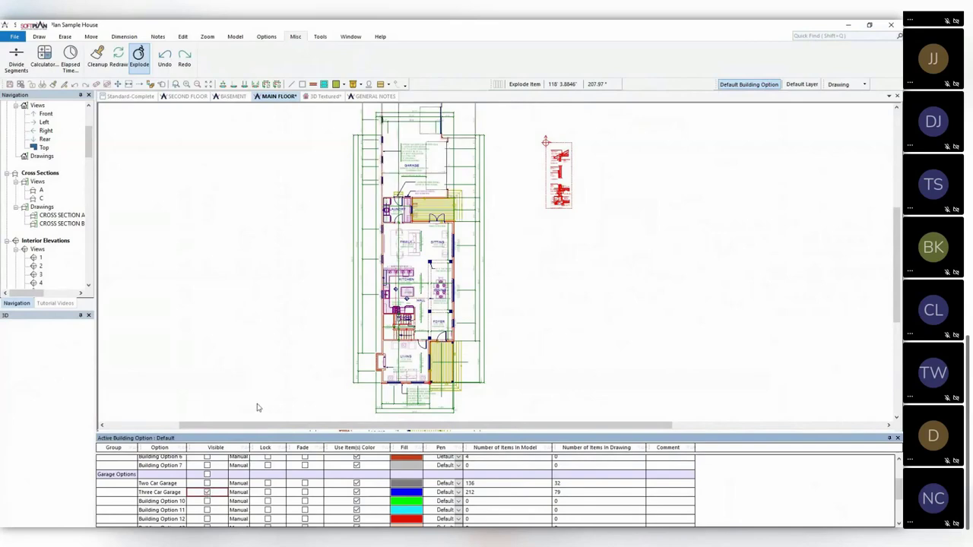
scroll(537, 165, down, 1)
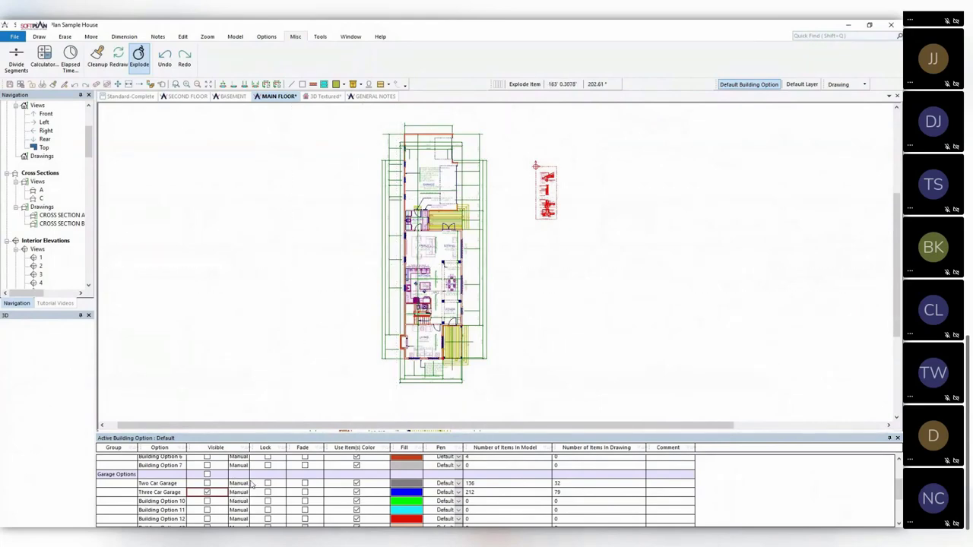
click(207, 492)
click(207, 491)
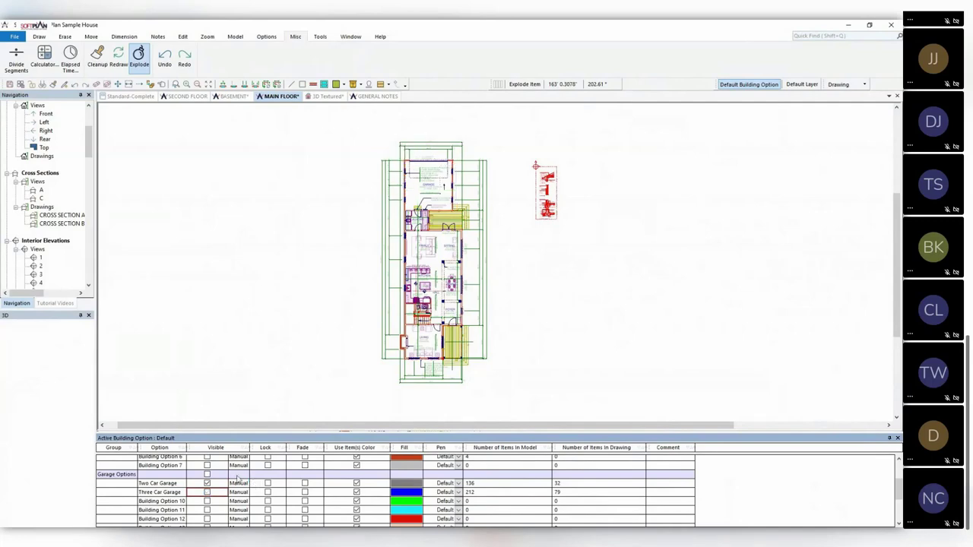
Make the Two Car Garage option visible automatically when Three Car Garage is NOT on, and turn on Three Car Garage
click(243, 483)
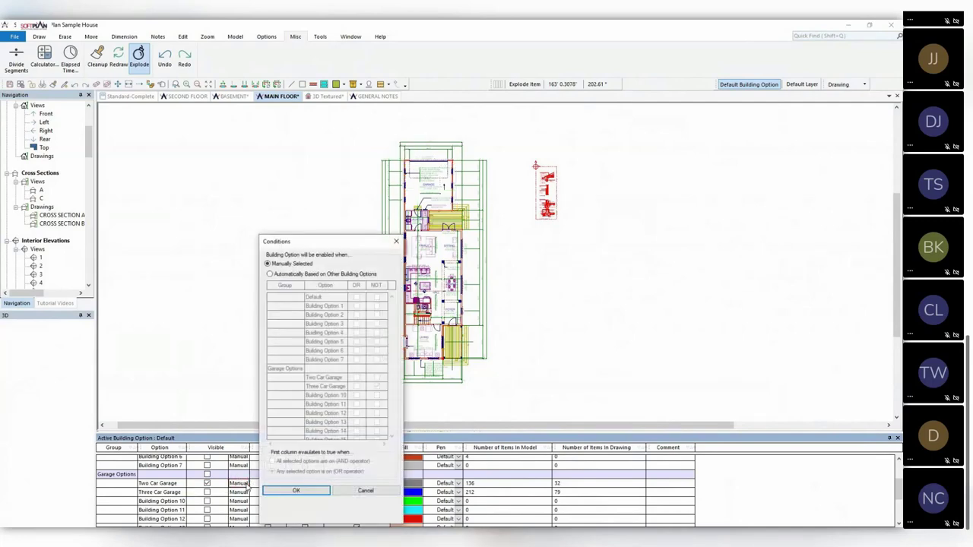
click(331, 275)
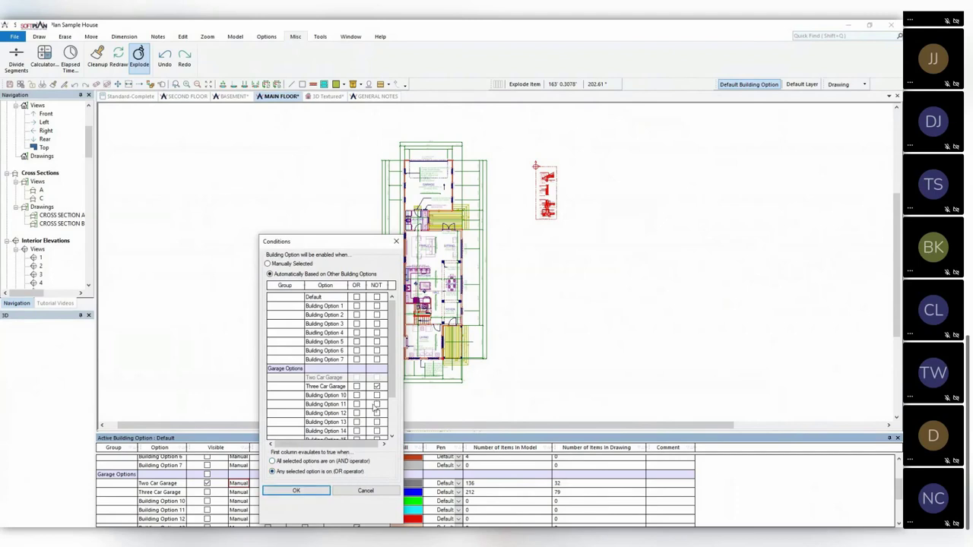
click(296, 491)
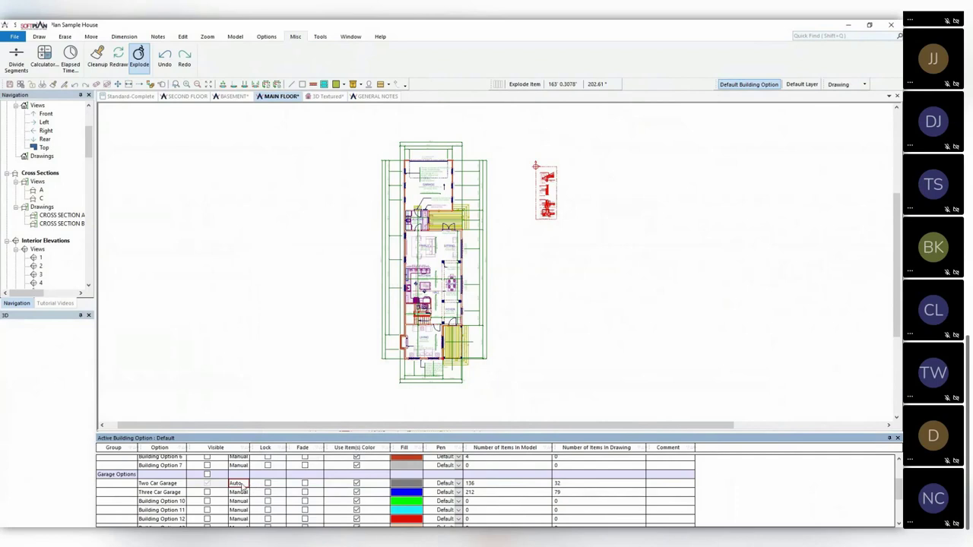
click(207, 493)
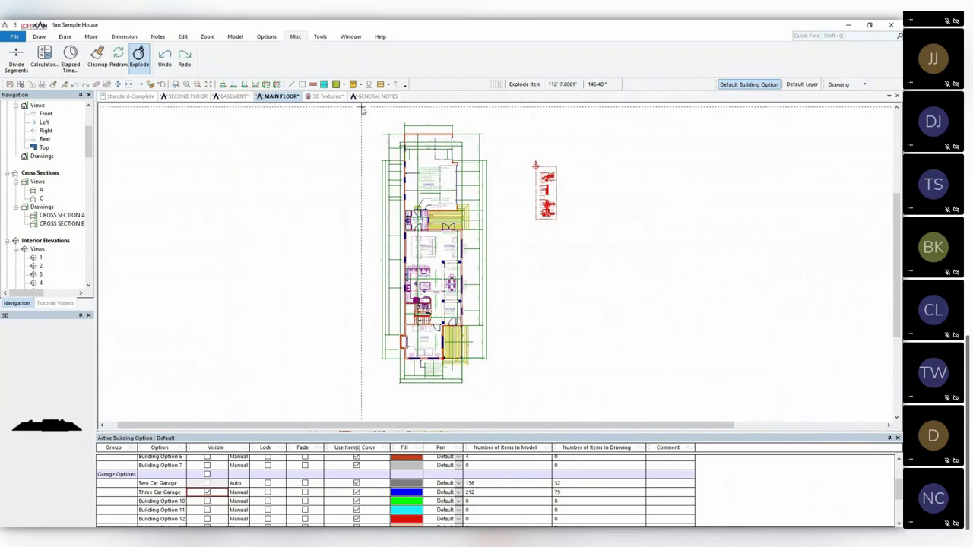
Clear all drawings from the SoftPlan Sample House model, saving the changed drawings
drag(87, 136, 87, 117)
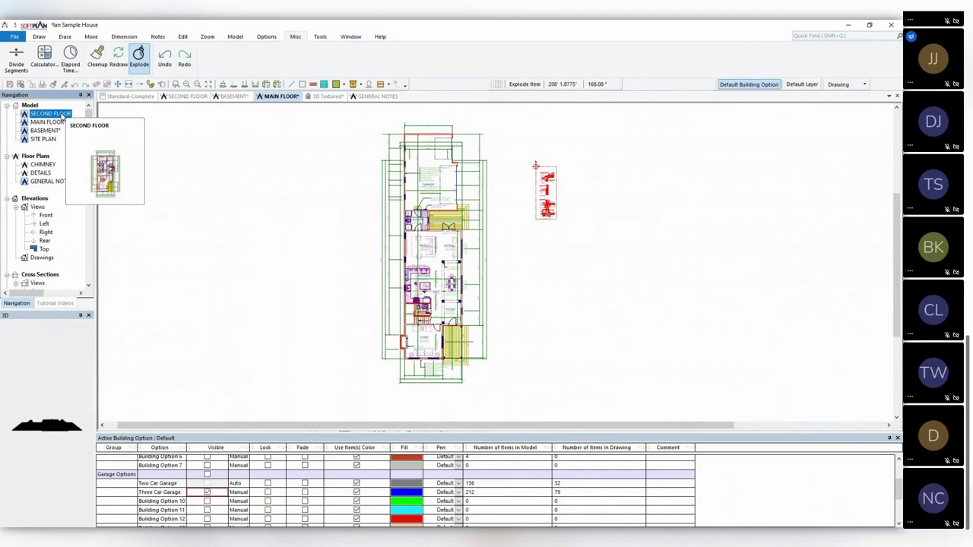
right_click(63, 117)
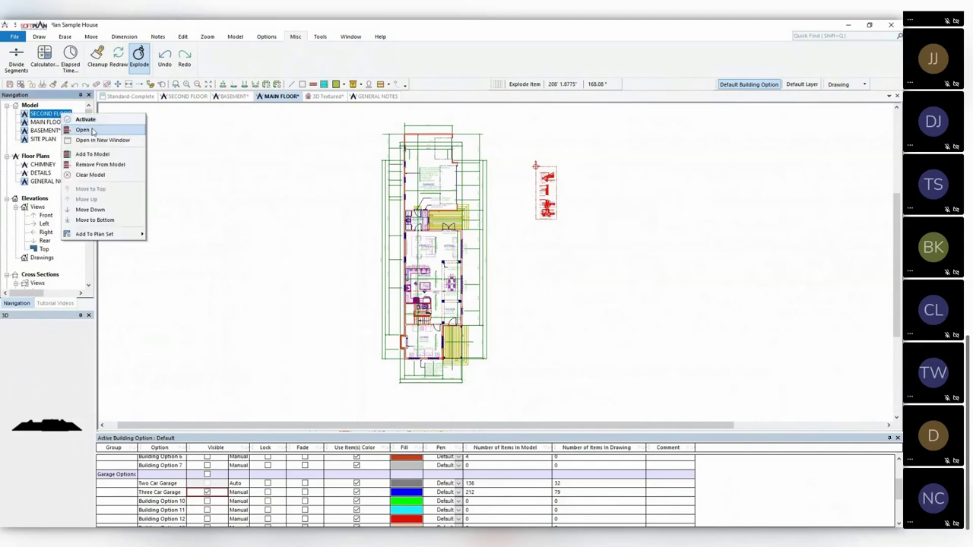
click(109, 175)
click(433, 312)
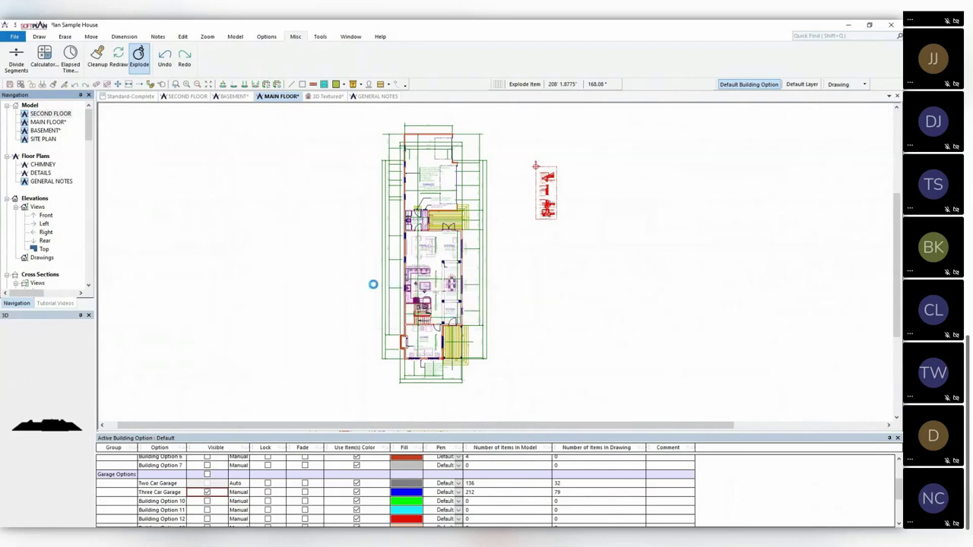
click(437, 310)
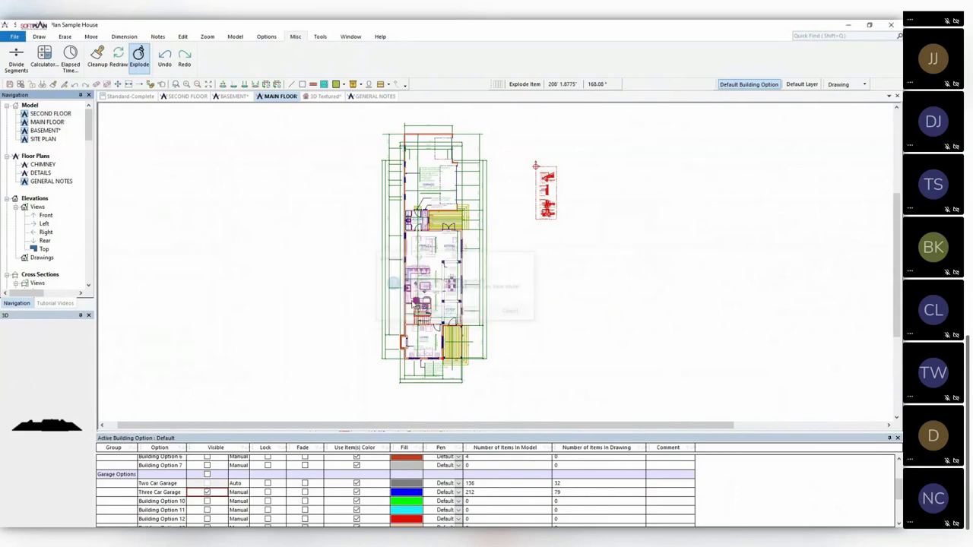
Add the BASEMENT floor plan to the empty model
click(46, 140)
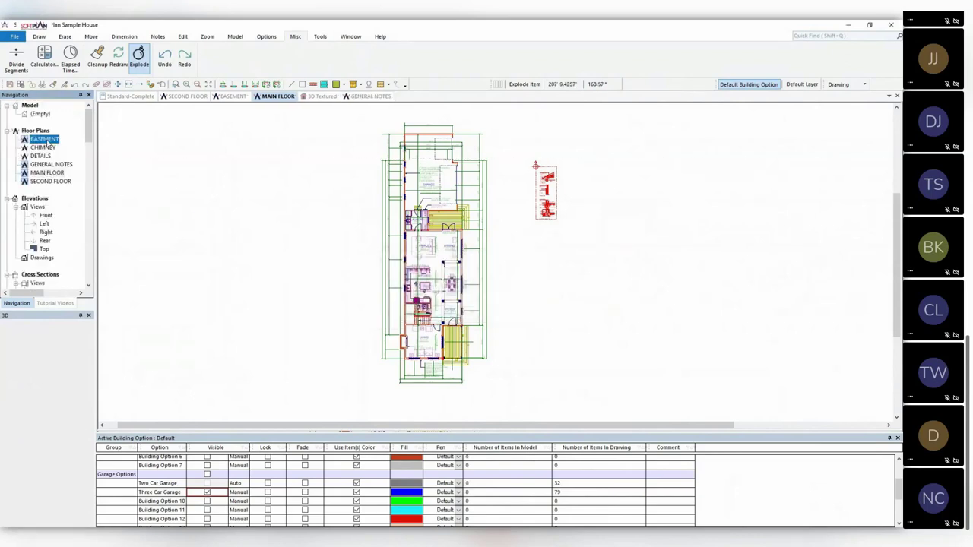
right_click(46, 140)
click(79, 181)
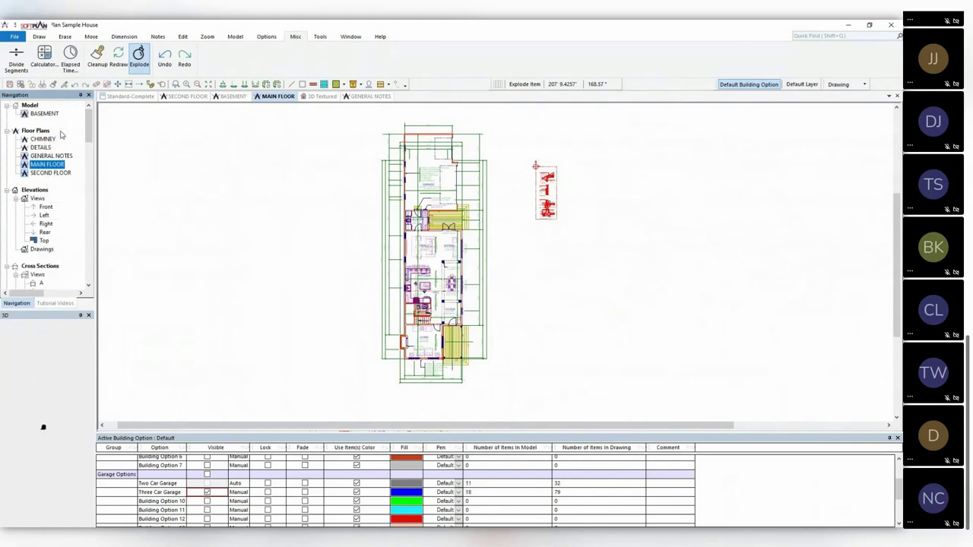
Examine the basement's brick garage wall in the textured 3D view, check the Three Car Garage option, and return to the MAIN FLOOR drawing
click(322, 97)
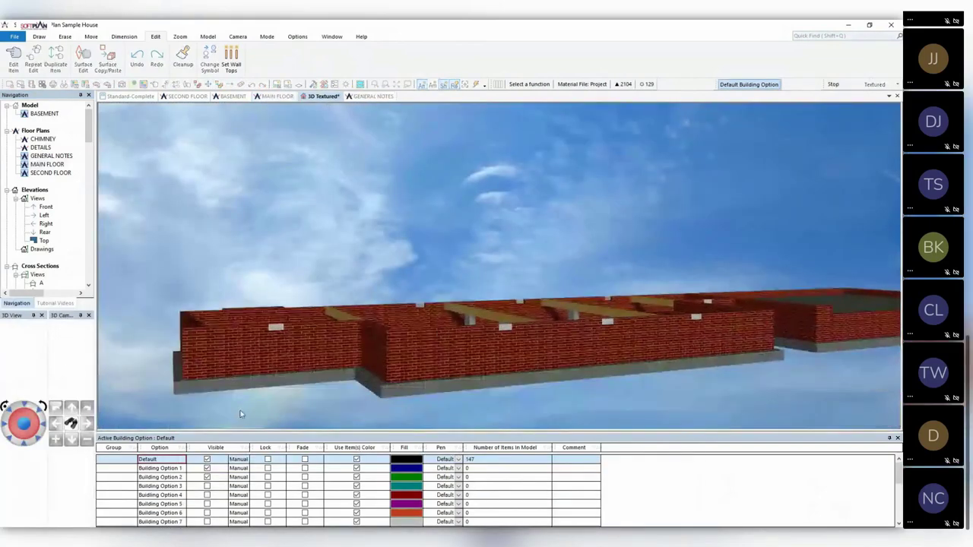
click(72, 424)
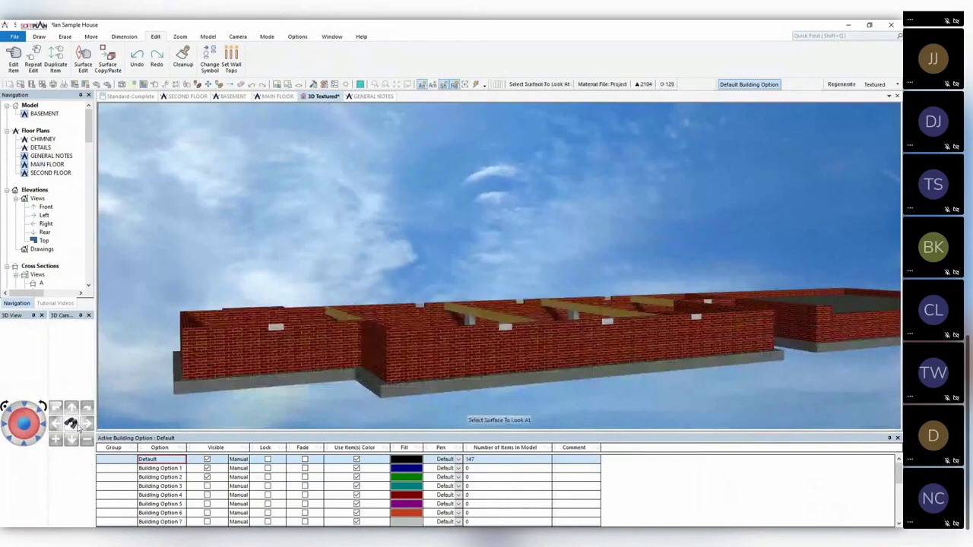
click(856, 327)
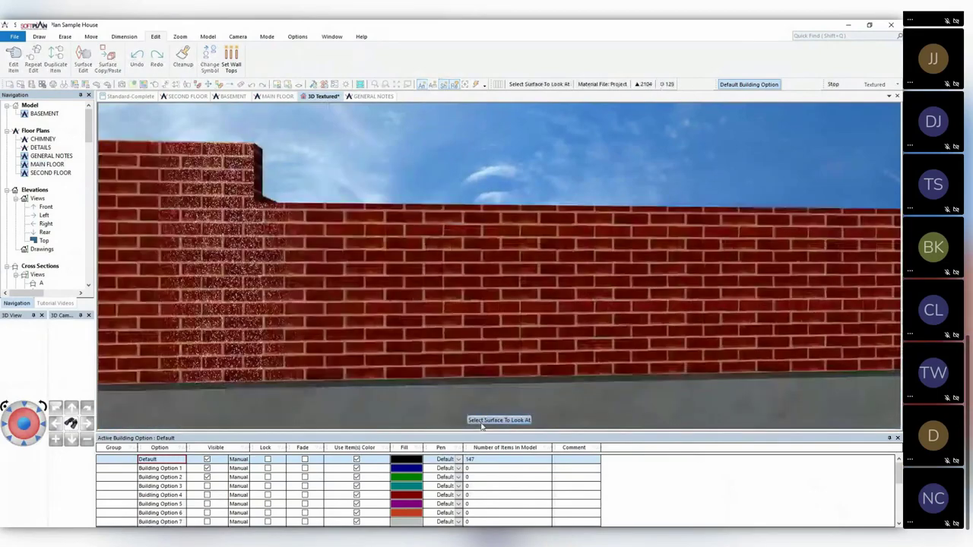
scroll(210, 477, down, 5)
scroll(208, 475, up, 5)
scroll(207, 470, down, 2)
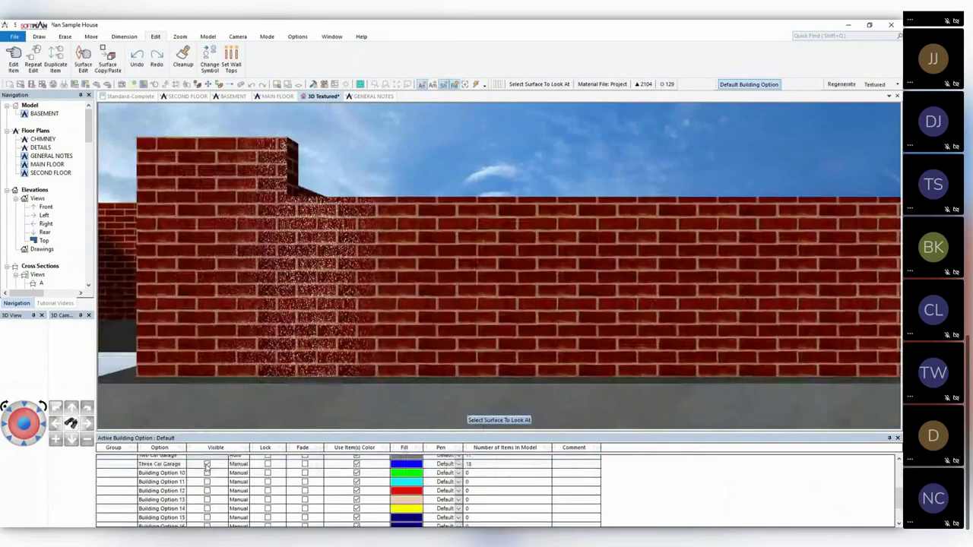
click(275, 95)
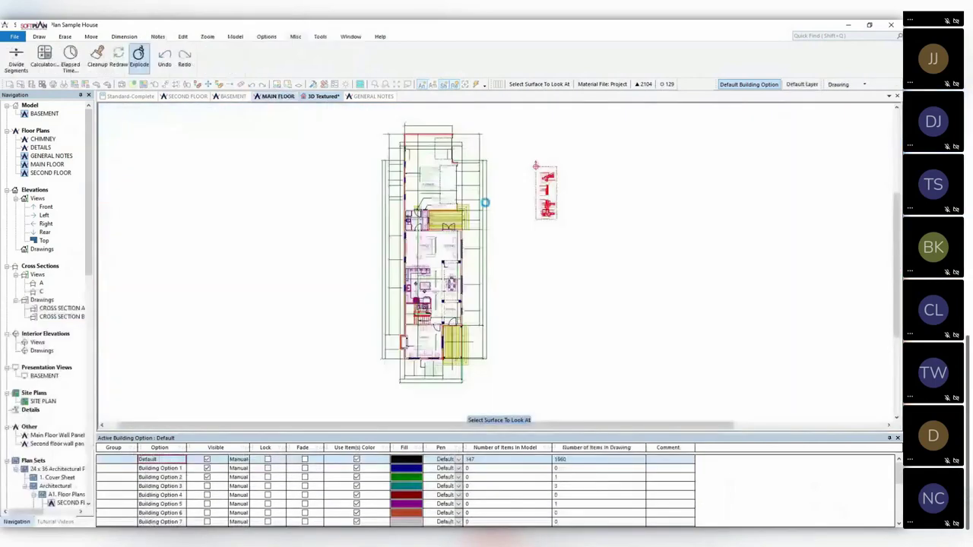
Place the 3D Textured view beside the plan drawings in a vertical split and show the whole basement foundation in it
click(232, 97)
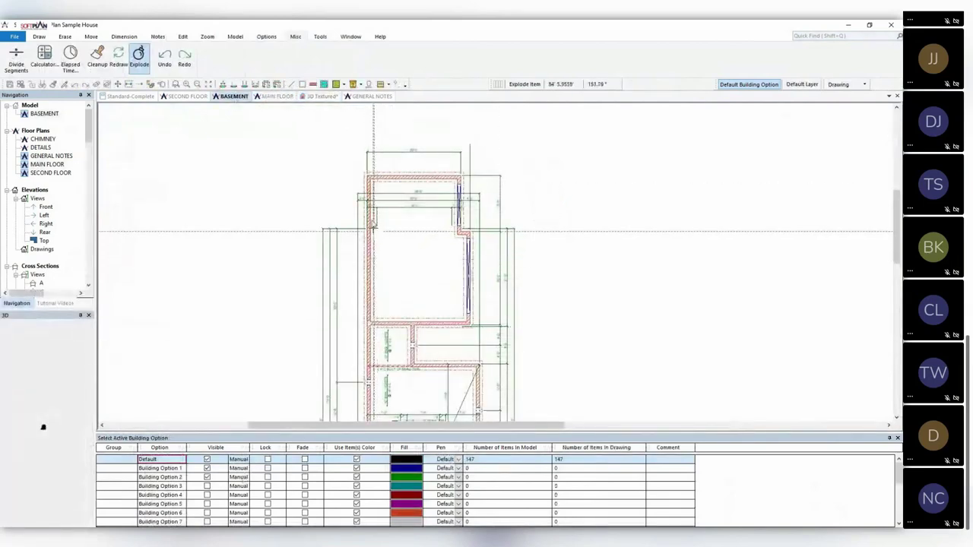
click(326, 98)
right_click(325, 98)
click(385, 141)
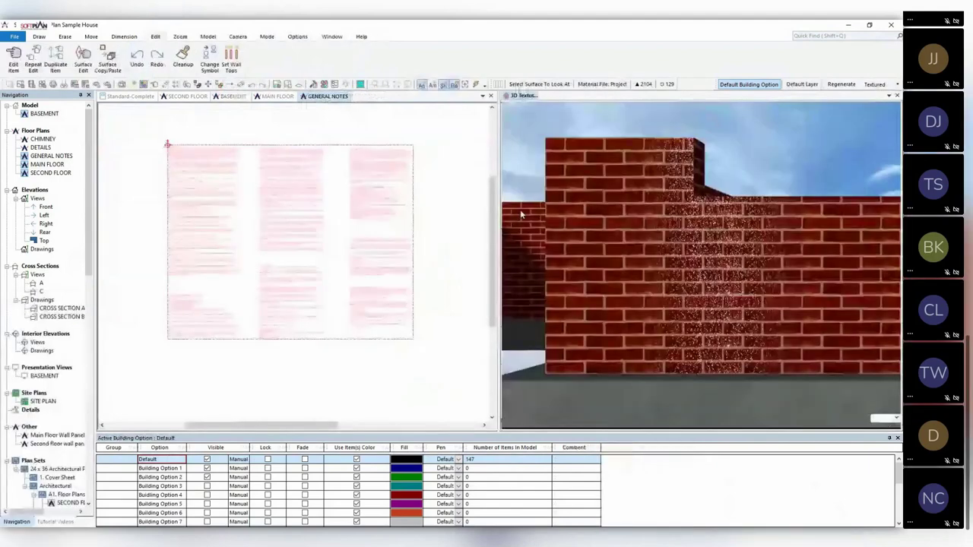
click(521, 215)
drag(522, 215, 628, 297)
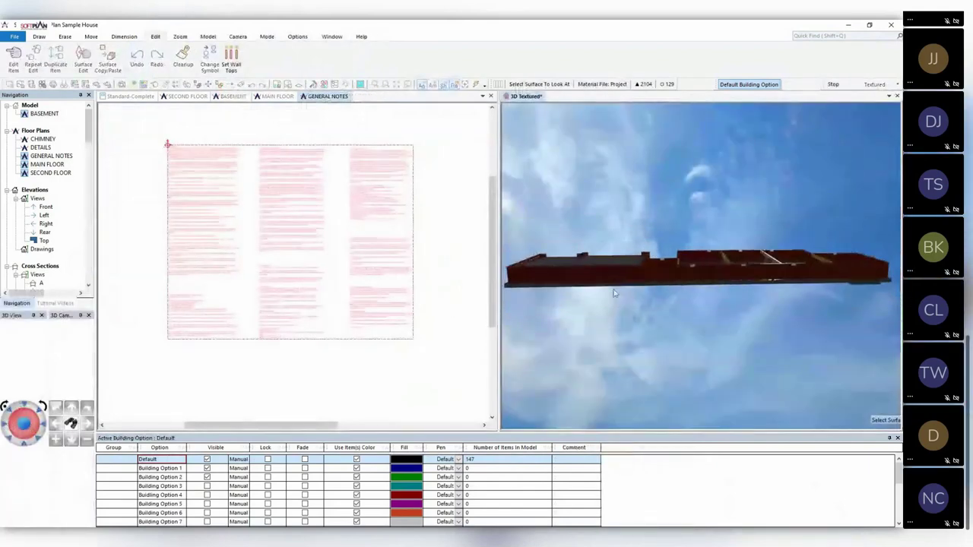
Set the 3D view's background mode to Color instead of the flat sky image
click(297, 37)
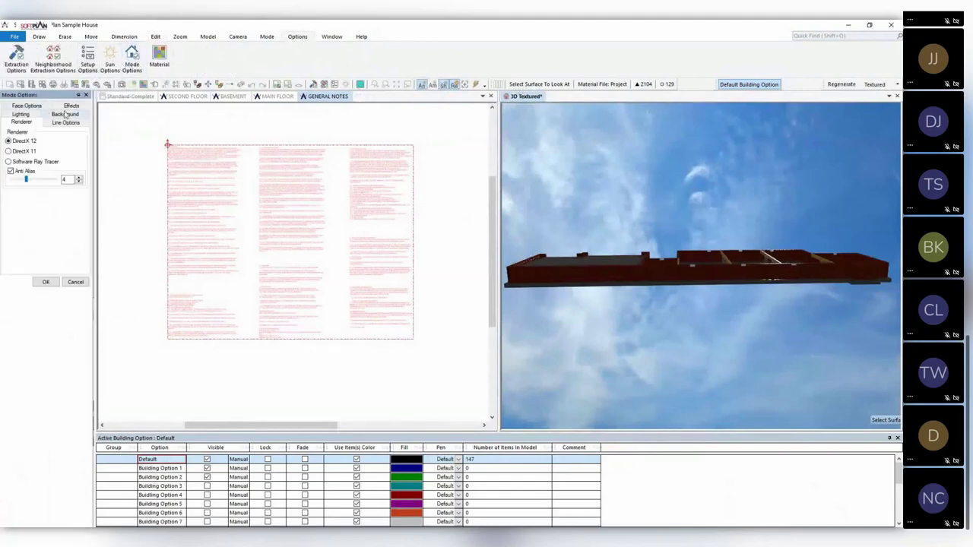
click(65, 114)
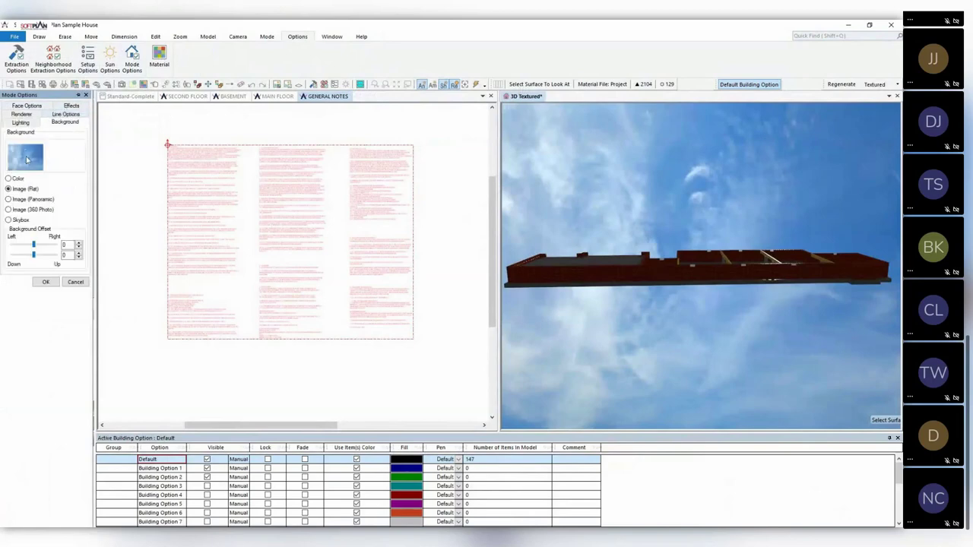
click(16, 180)
click(46, 265)
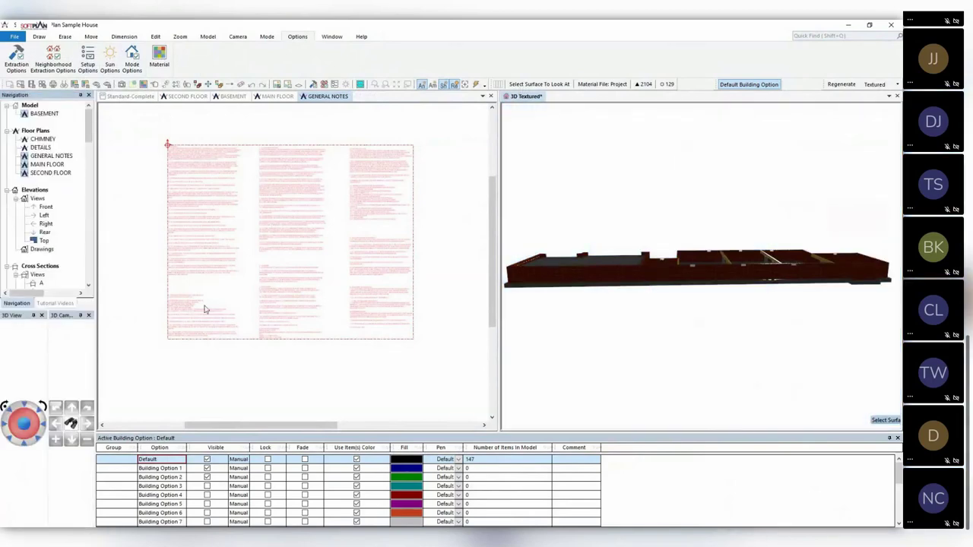
Face the 3D view toward the foundation's long brick side wall and bring up the BASEMENT plan's uppermost room beside it
click(551, 270)
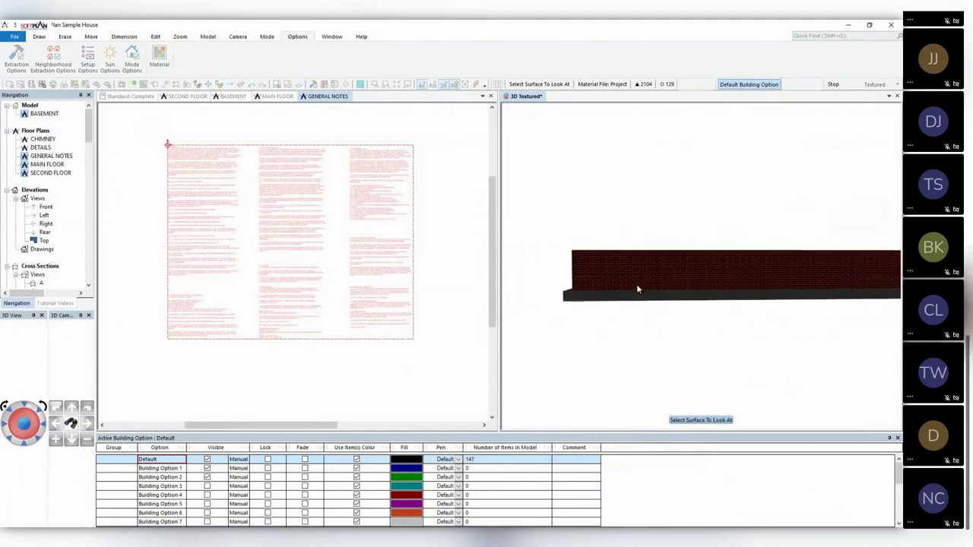
click(336, 220)
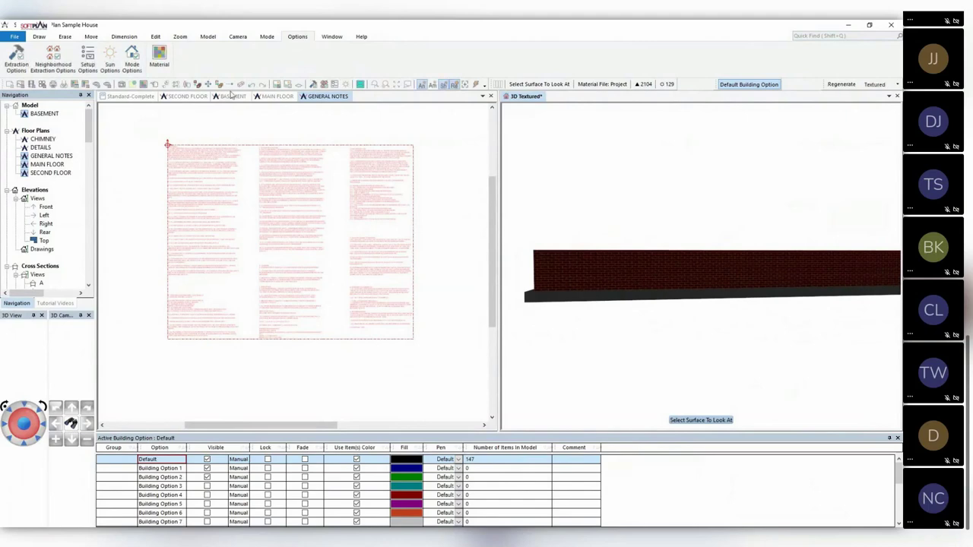
click(234, 98)
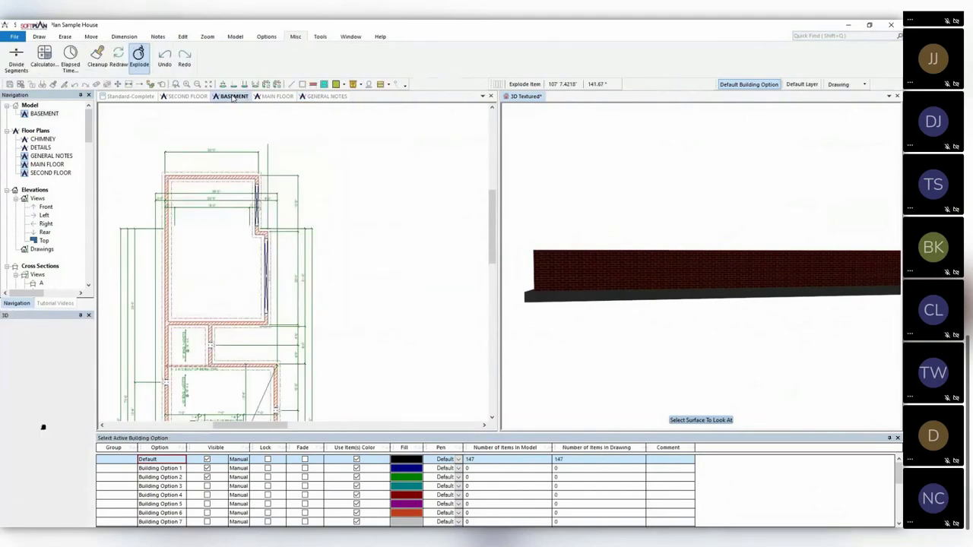
scroll(301, 243, up, 5)
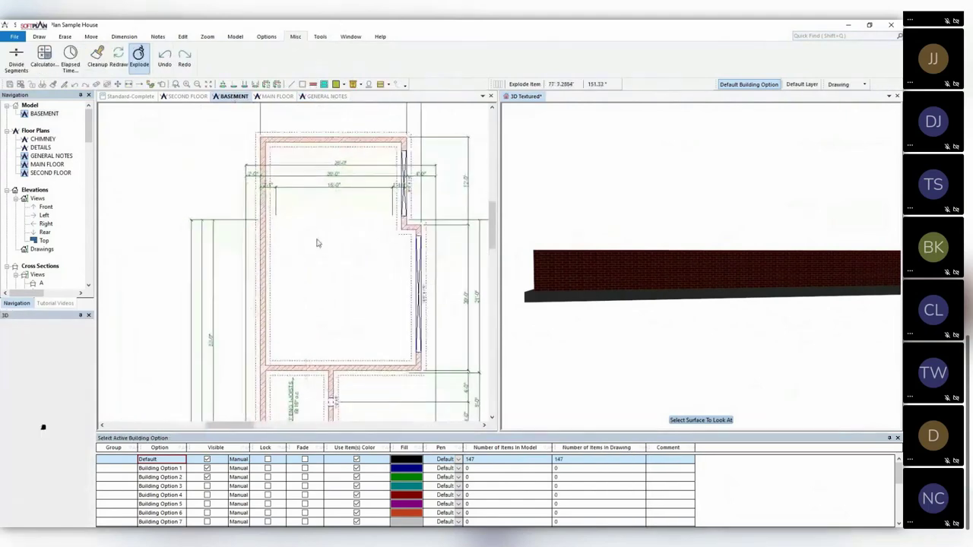
Auto-dimension the basement plan and erase the dimension lines outside the uppermost room's long left wall
click(125, 37)
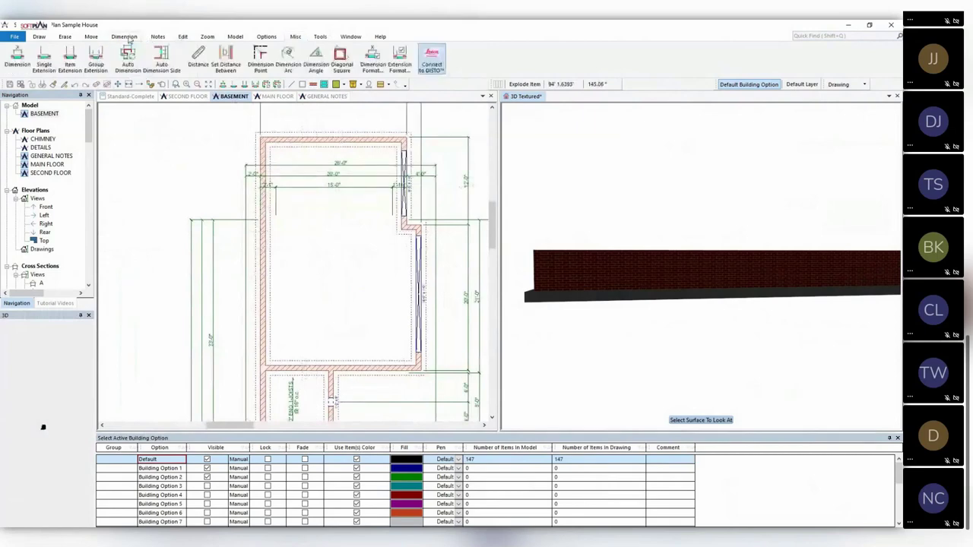
click(127, 57)
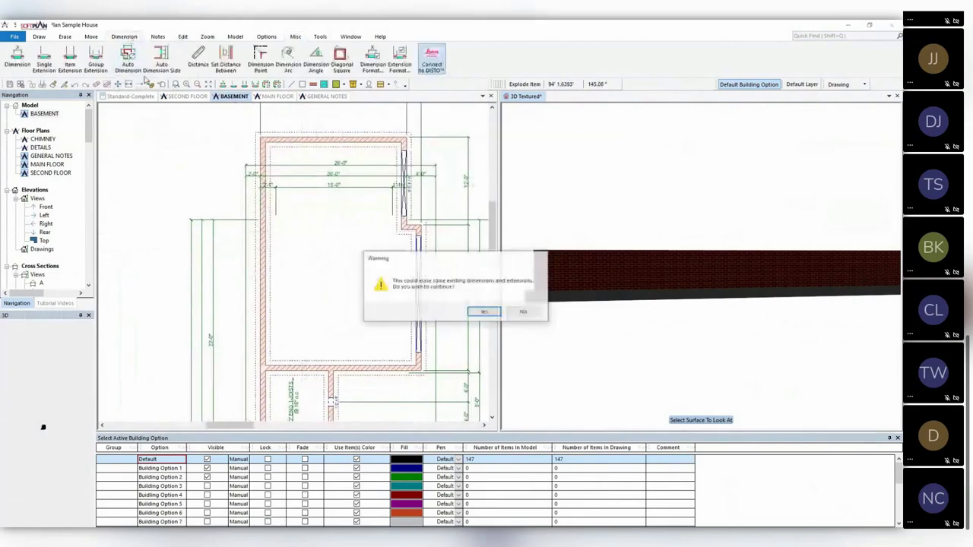
click(484, 312)
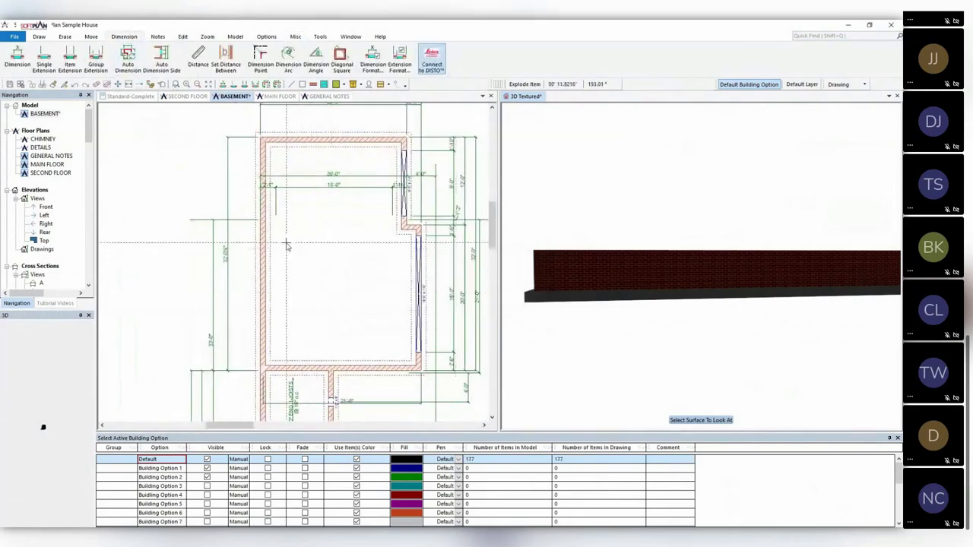
click(211, 223)
click(225, 259)
click(228, 138)
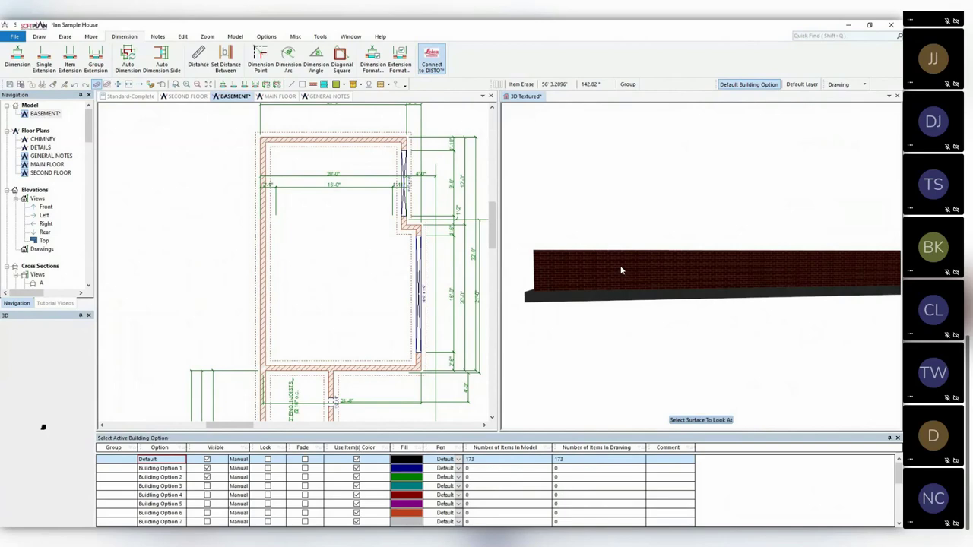
Edit the uppermost room's left Block 8" wall and set its bottom-of-wall style to Step
right_click(265, 228)
key(Escape)
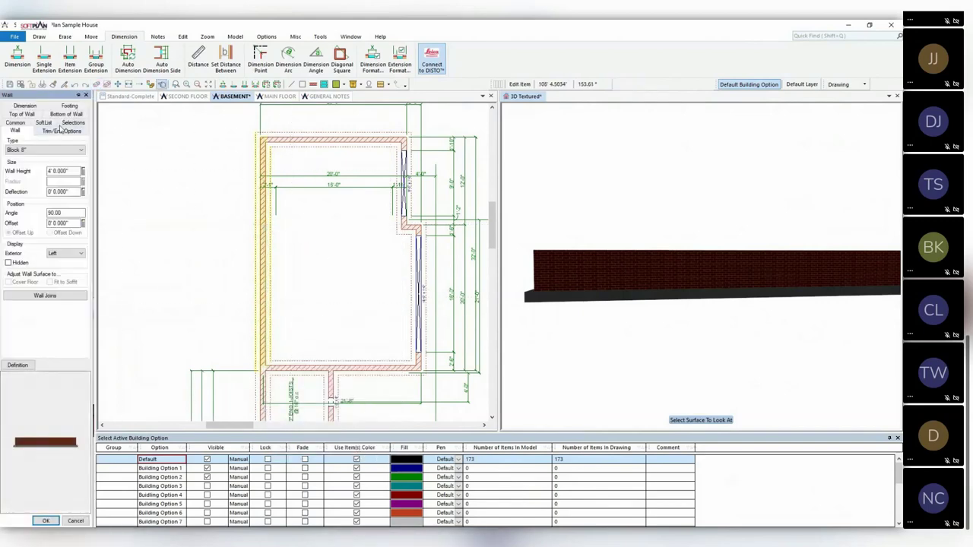
click(31, 114)
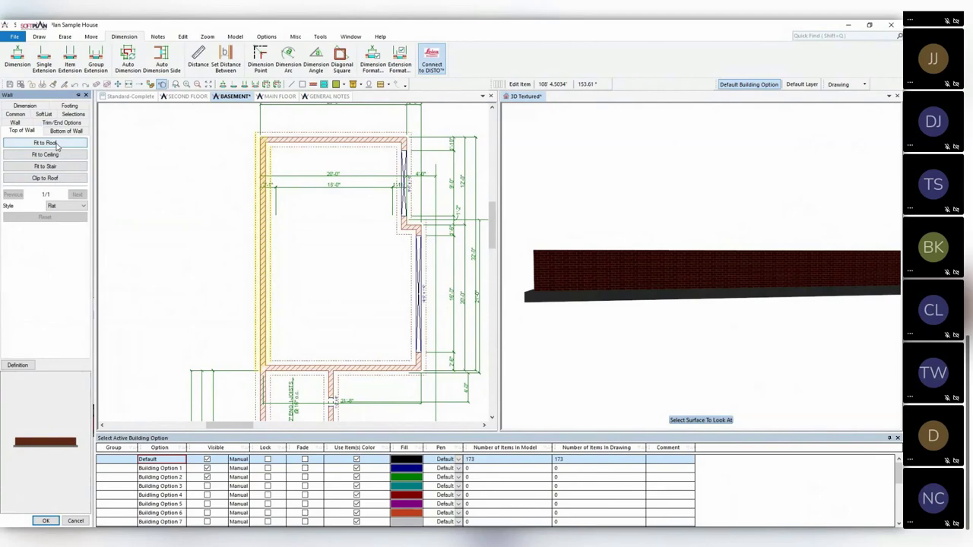
click(84, 209)
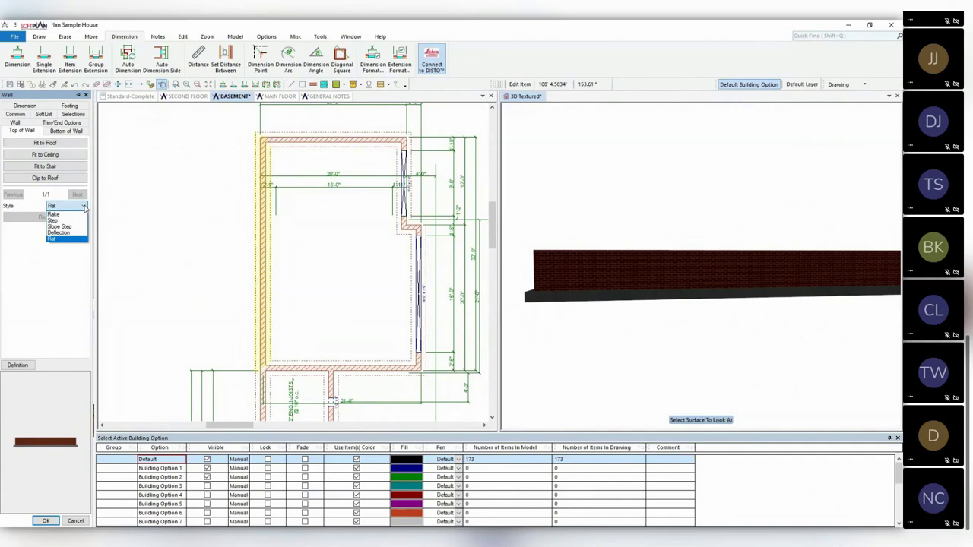
click(84, 208)
click(66, 131)
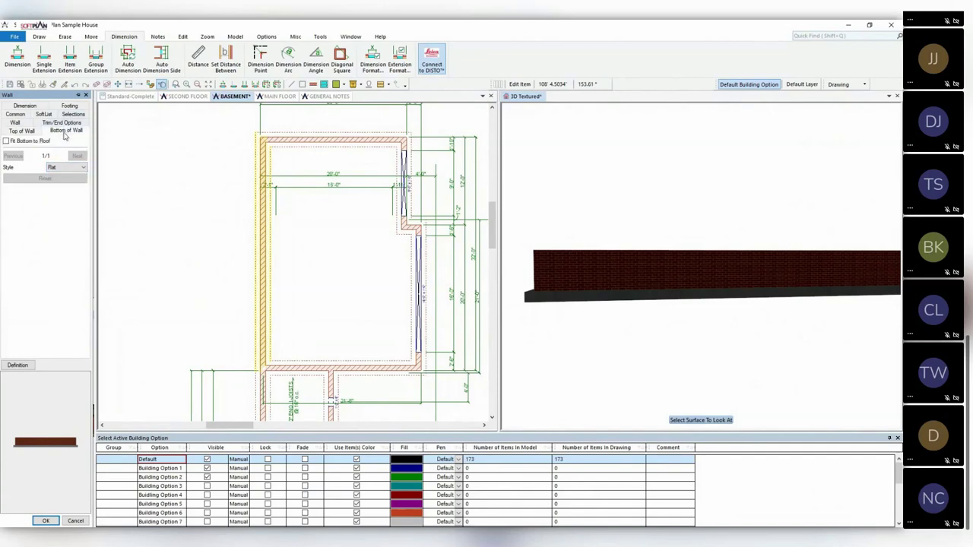
click(84, 168)
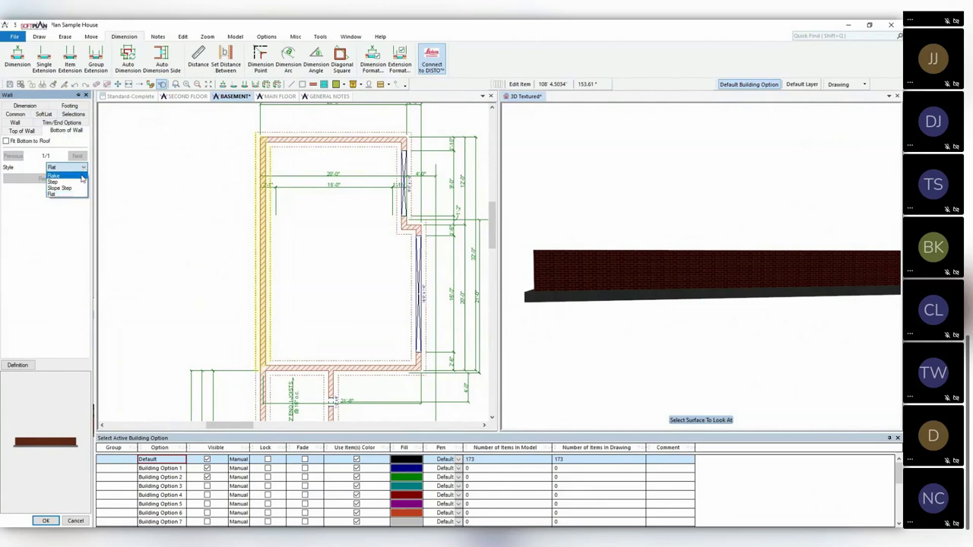
click(79, 181)
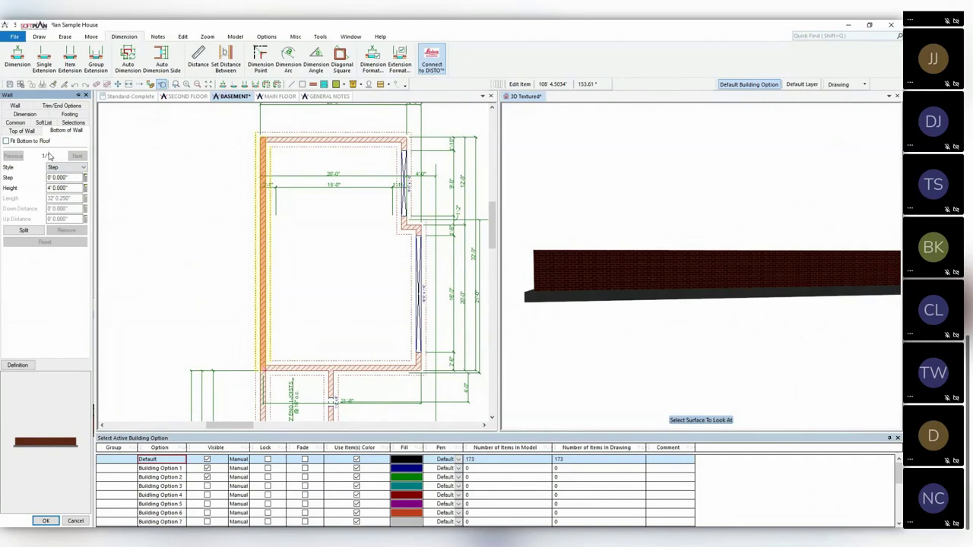
Split the wall's stepped bottom near its midpoint into two sections about 16' long
click(23, 230)
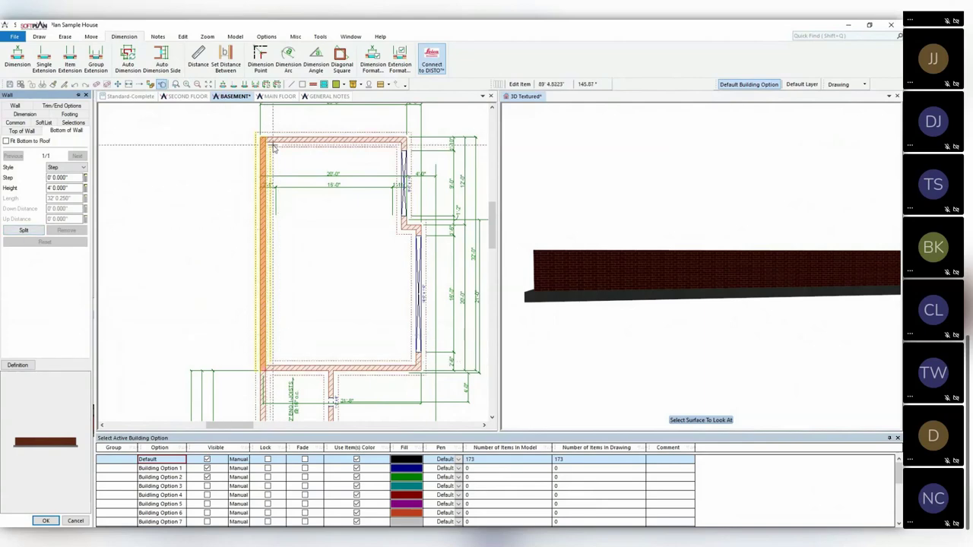
click(24, 230)
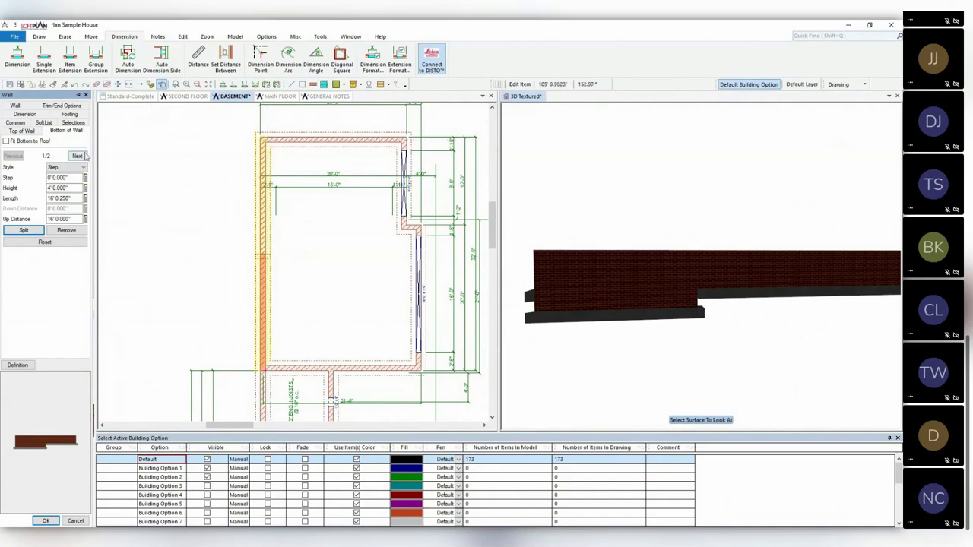
click(79, 156)
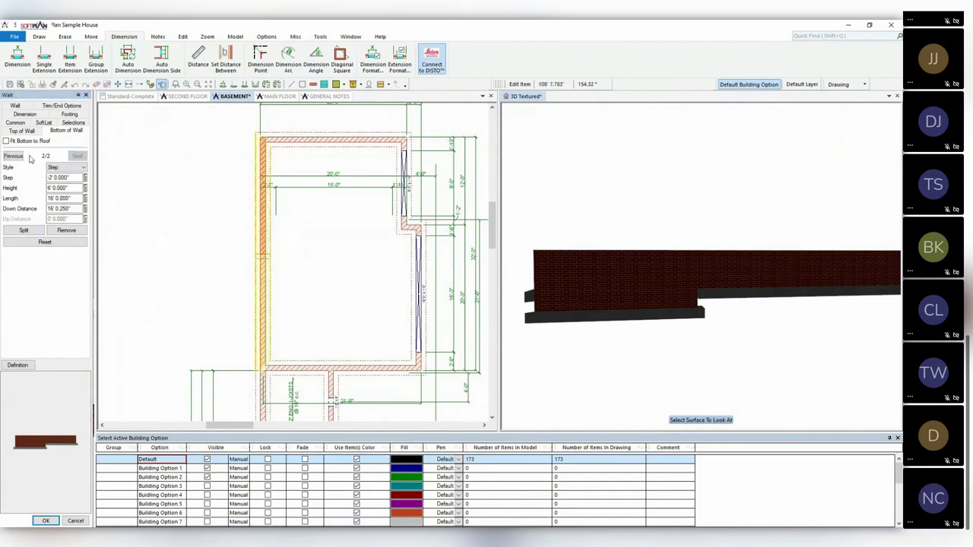
click(17, 156)
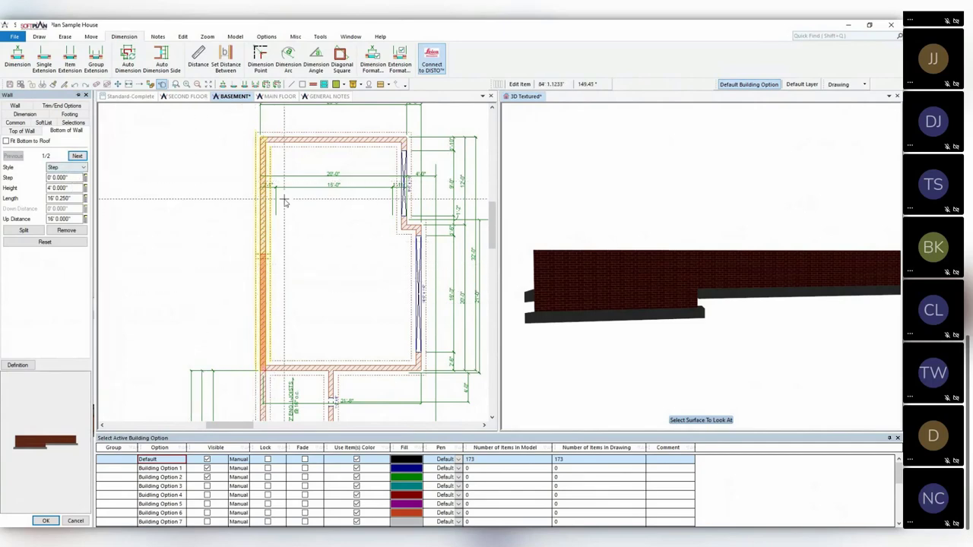
Split the second, upper section of the wall bottom again into parts about 7' 10" and 8' 2" long
click(78, 156)
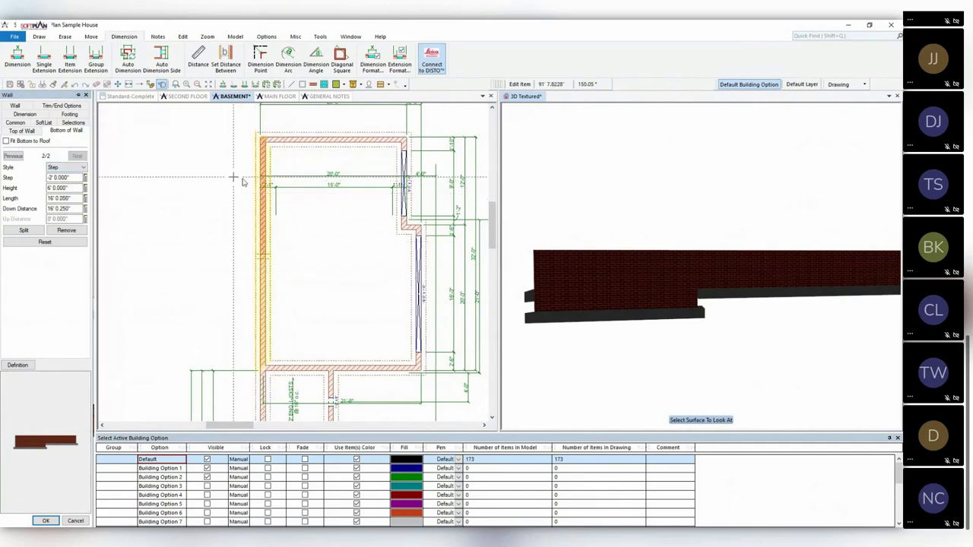
click(79, 168)
click(57, 183)
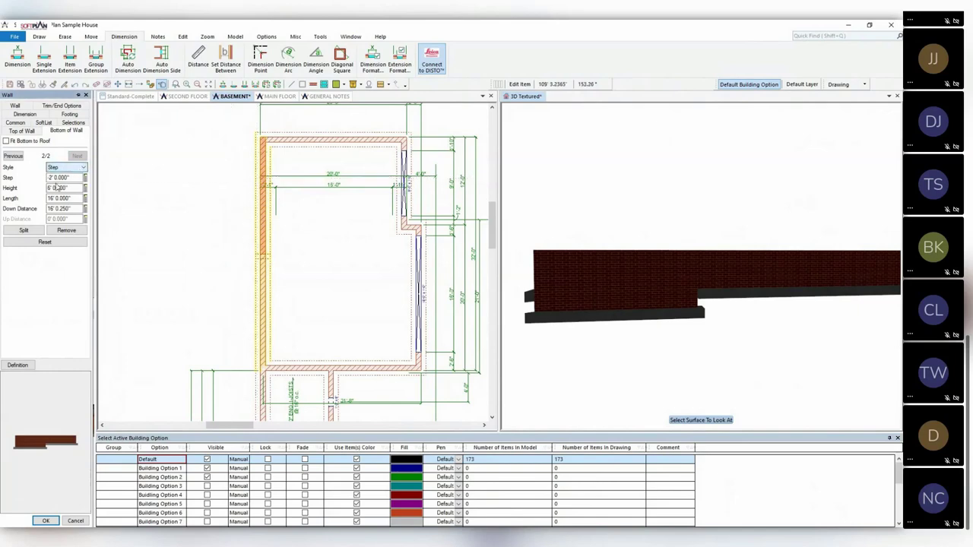
click(26, 230)
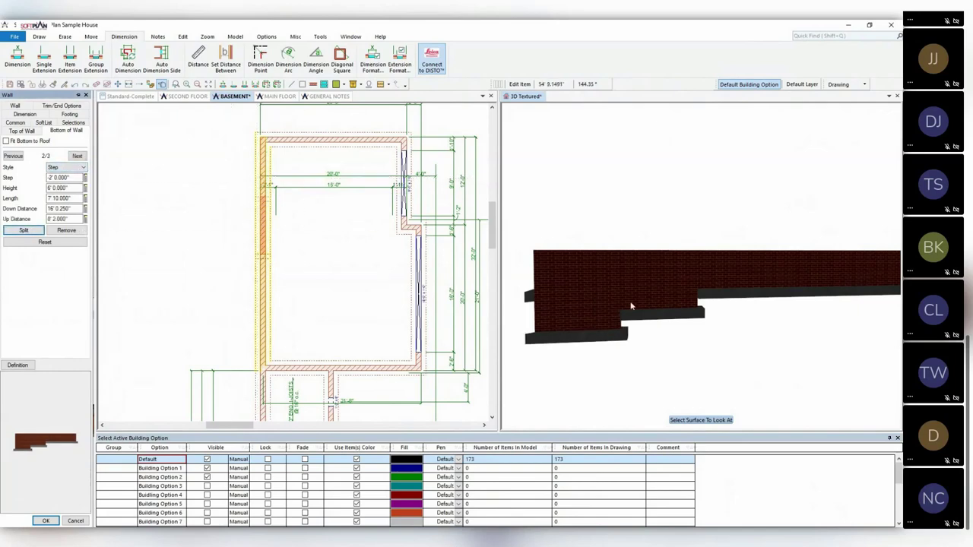
Set the height of the first wall-bottom section to 8', giving a step of -4'
click(73, 168)
click(74, 168)
click(13, 156)
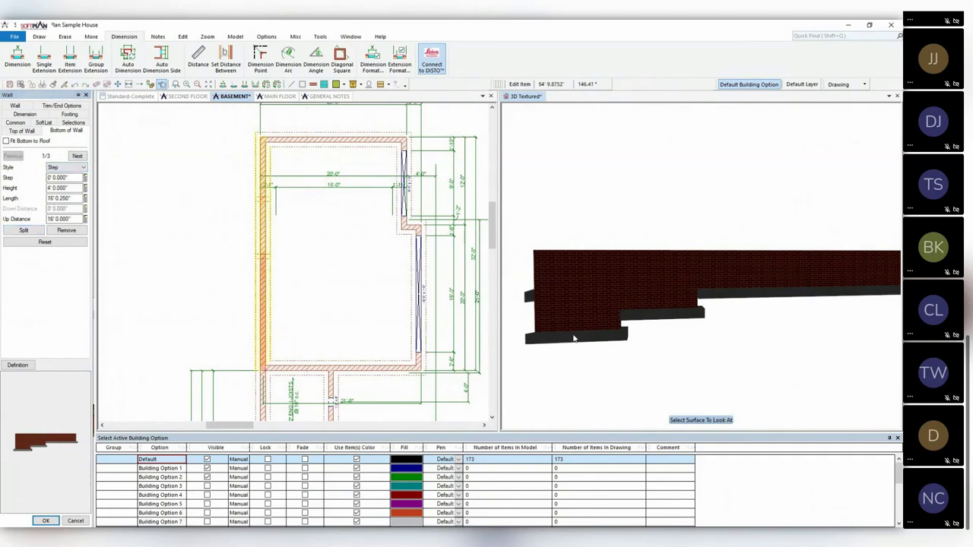
click(70, 177)
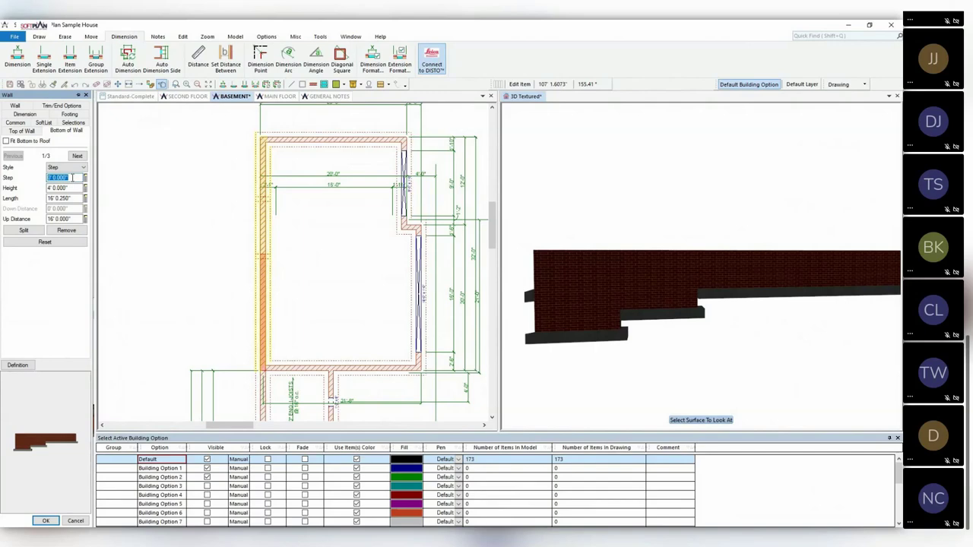
click(75, 187)
text(8)
key(Tab)
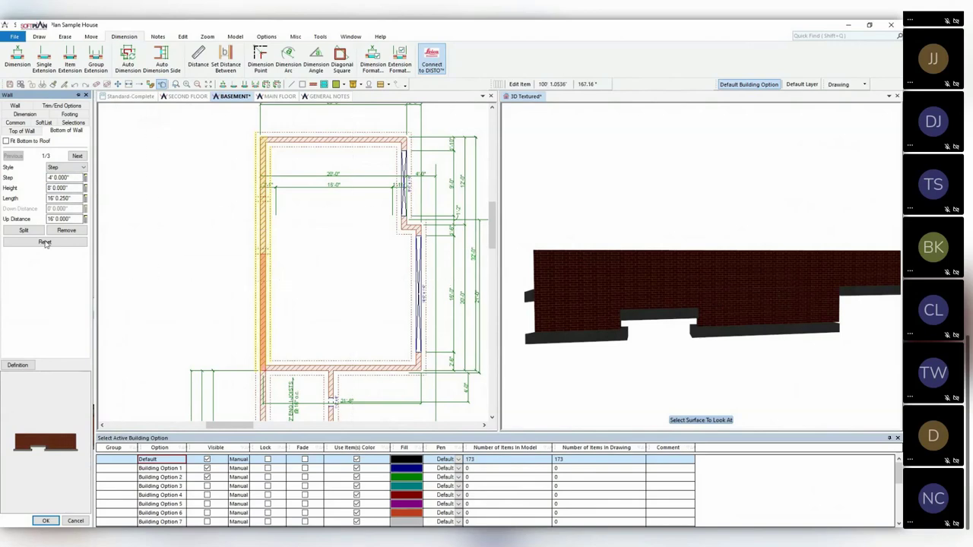
Try step values of 4' and 2' on the middle wall-bottom section and set its height back to 6'
click(76, 156)
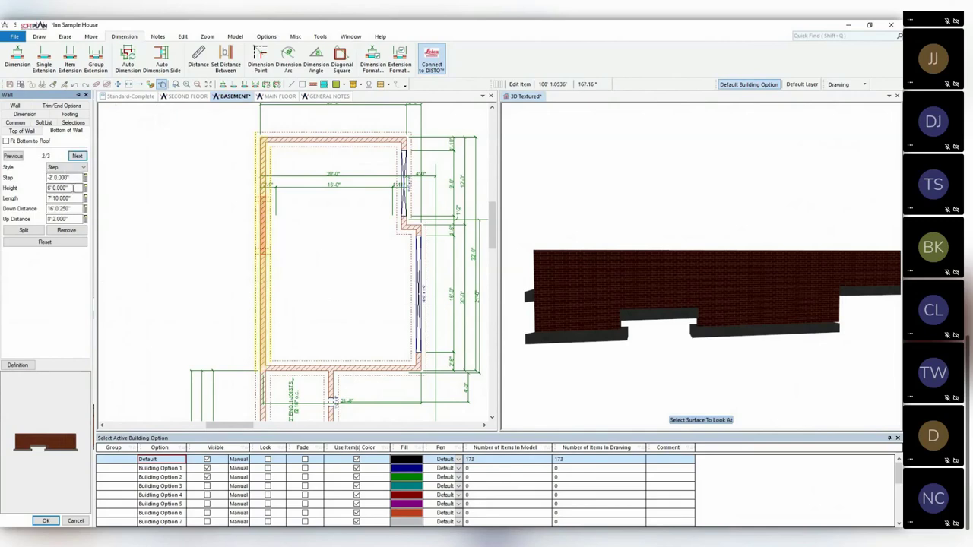
click(73, 177)
text(4)
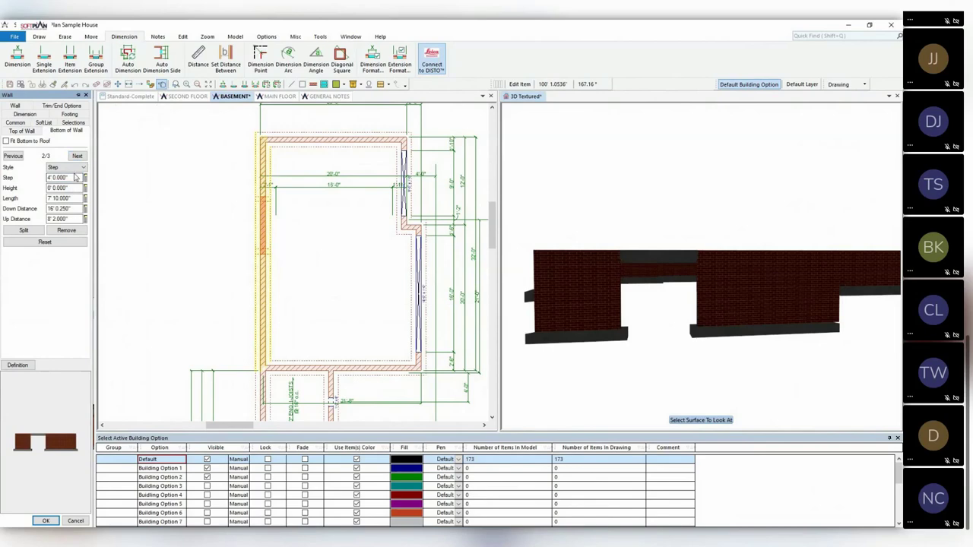
click(74, 177)
text(2)
key(Tab)
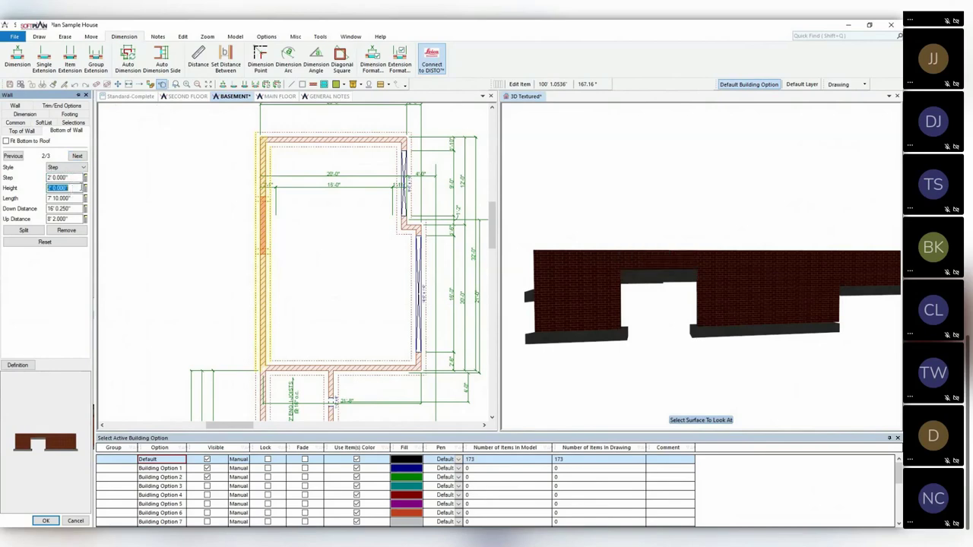
text(6)
key(Tab)
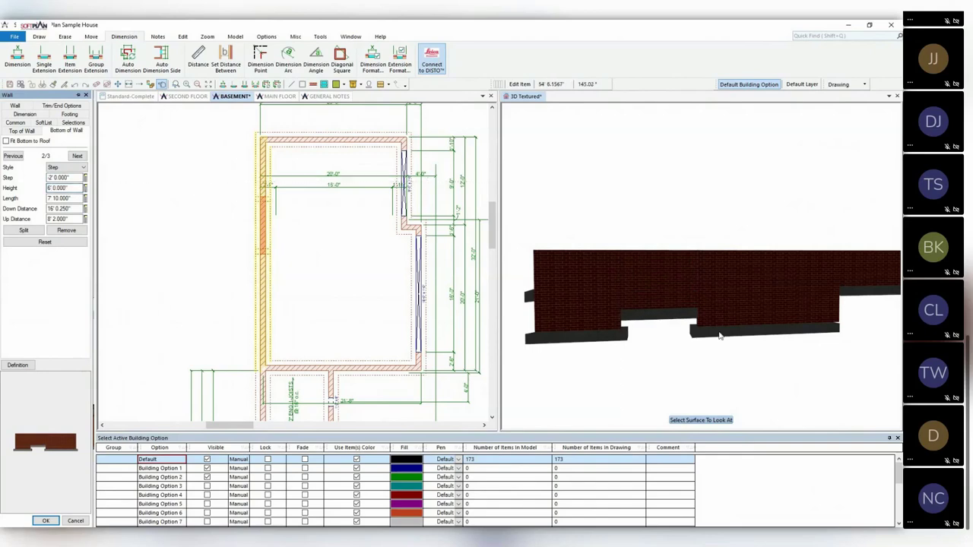
Set the height of the third wall-bottom section to 4'
click(70, 188)
click(73, 177)
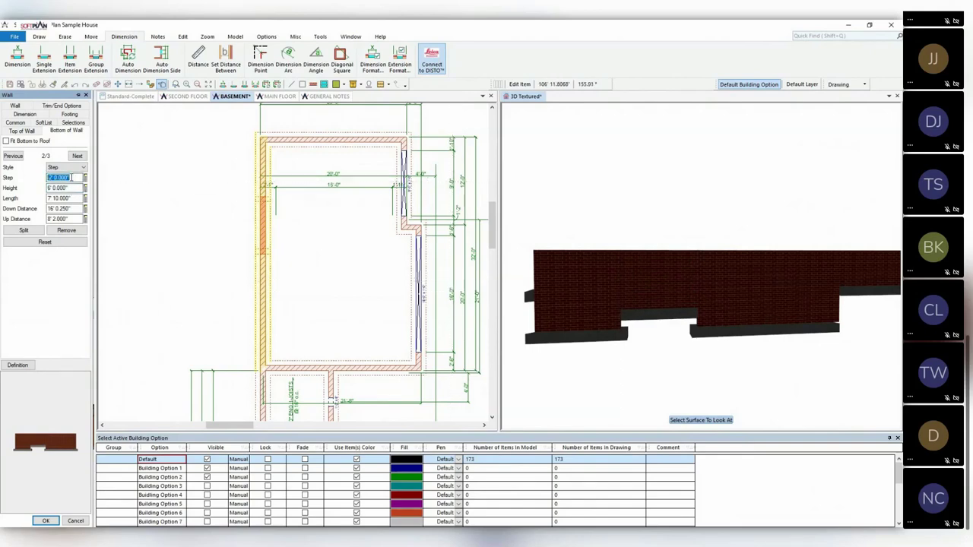
click(76, 158)
click(72, 189)
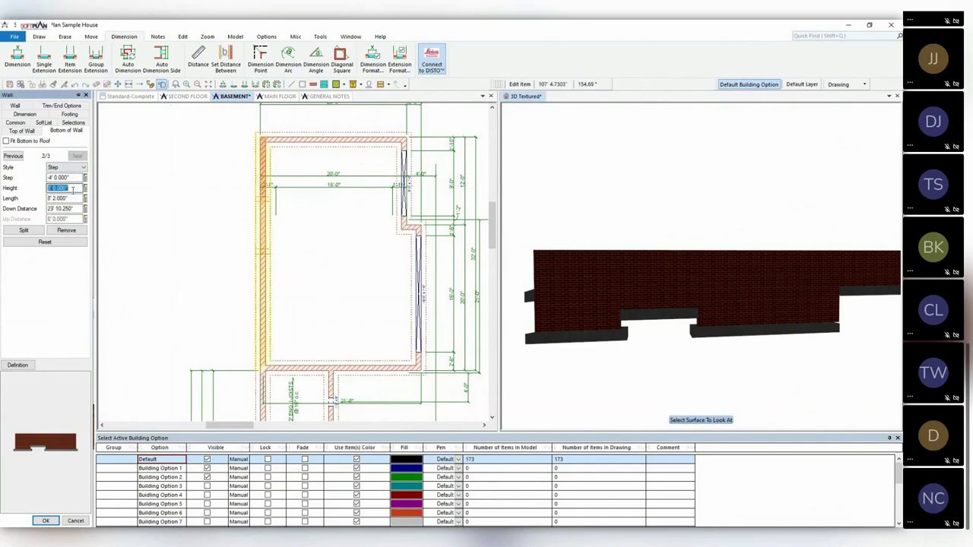
text(4)
key(Return)
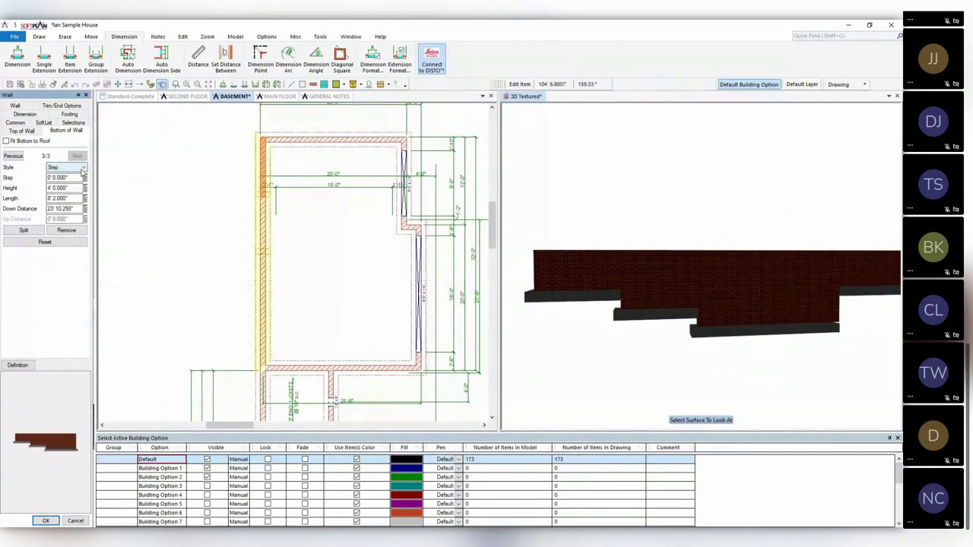
Change the style of the middle wall-bottom section from Step to Slope Step
click(20, 156)
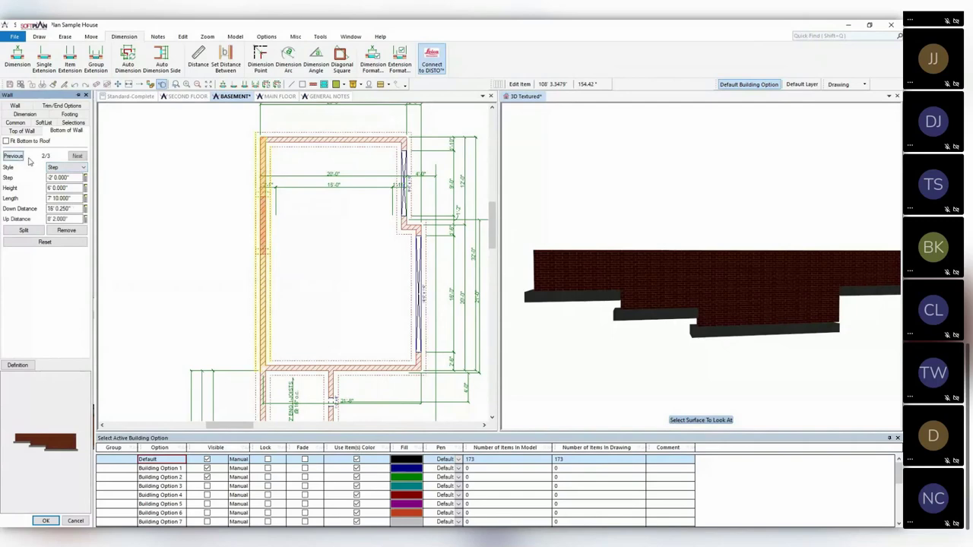
click(84, 168)
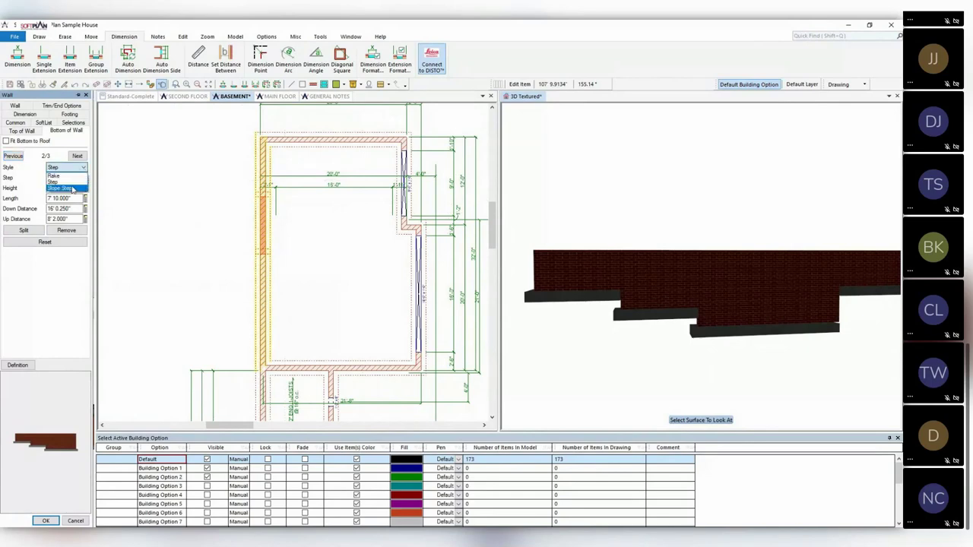
click(72, 189)
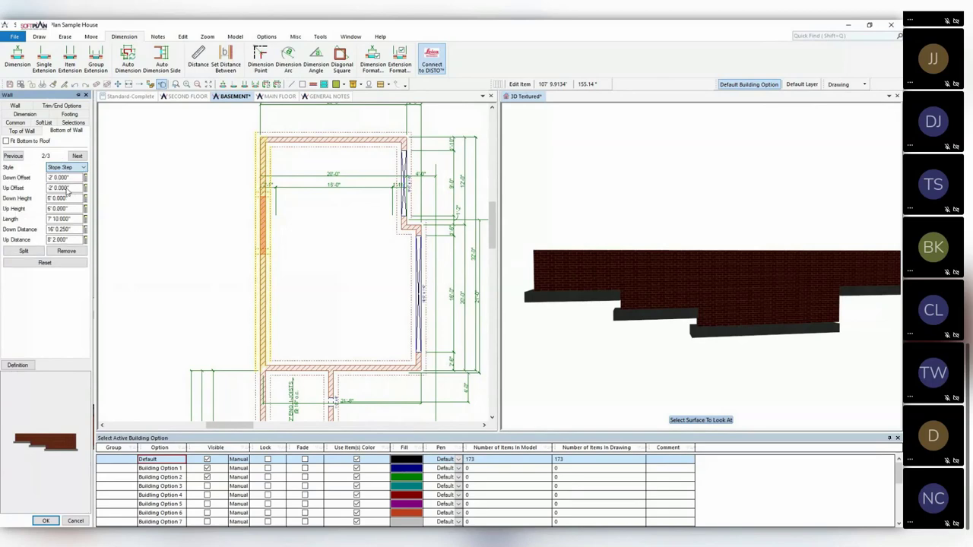
click(61, 177)
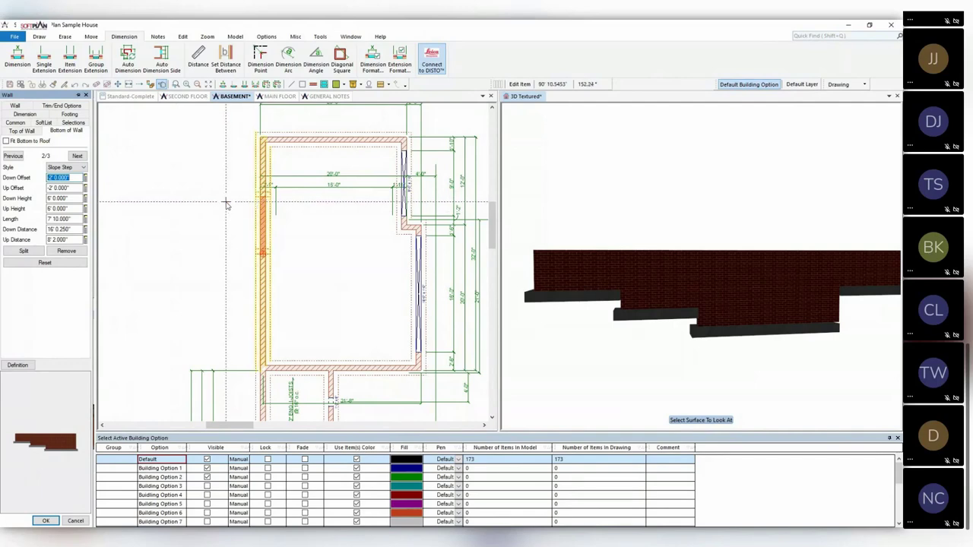
Set the sloped middle section's down height to 8' and up height to 4', and apply the wall changes
click(76, 199)
text(8)
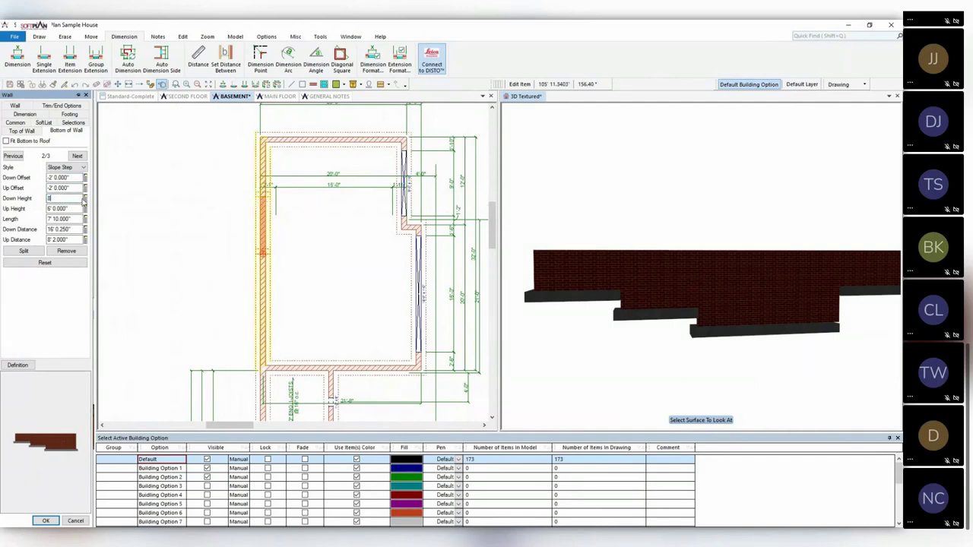
key(Return)
click(70, 209)
text(4)
key(Return)
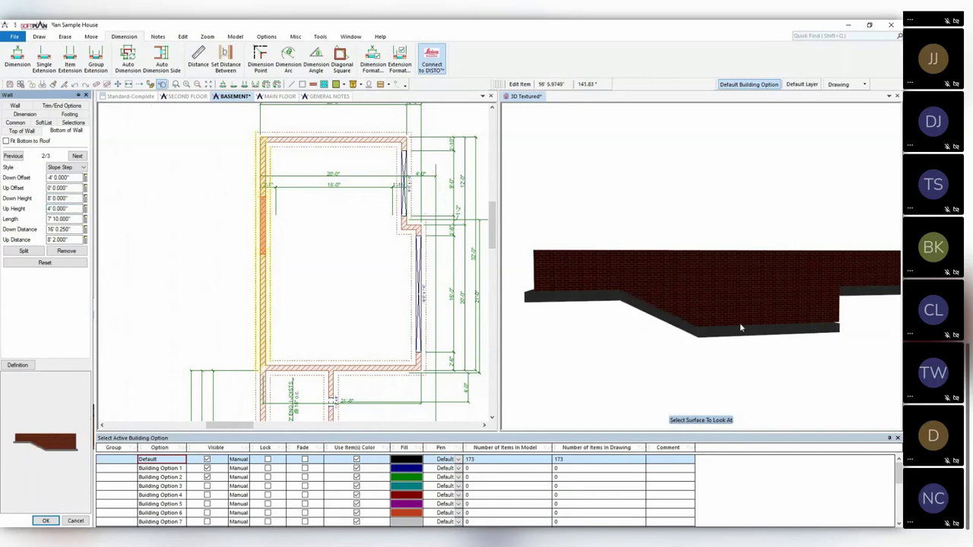
click(46, 520)
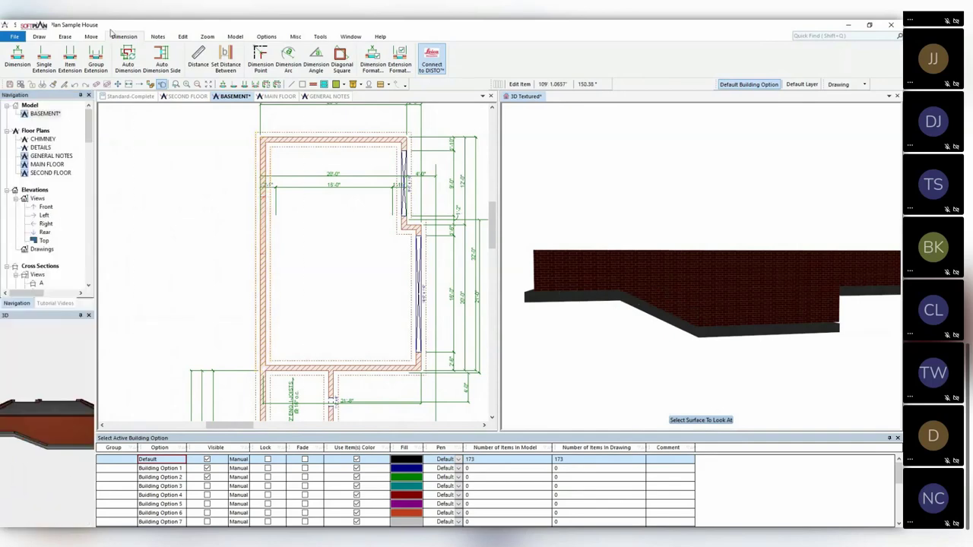
Place a 30X30 DOUBLE HUNG 1 window in the basement wall near the upper end of its sloped bottom section
click(40, 36)
click(81, 54)
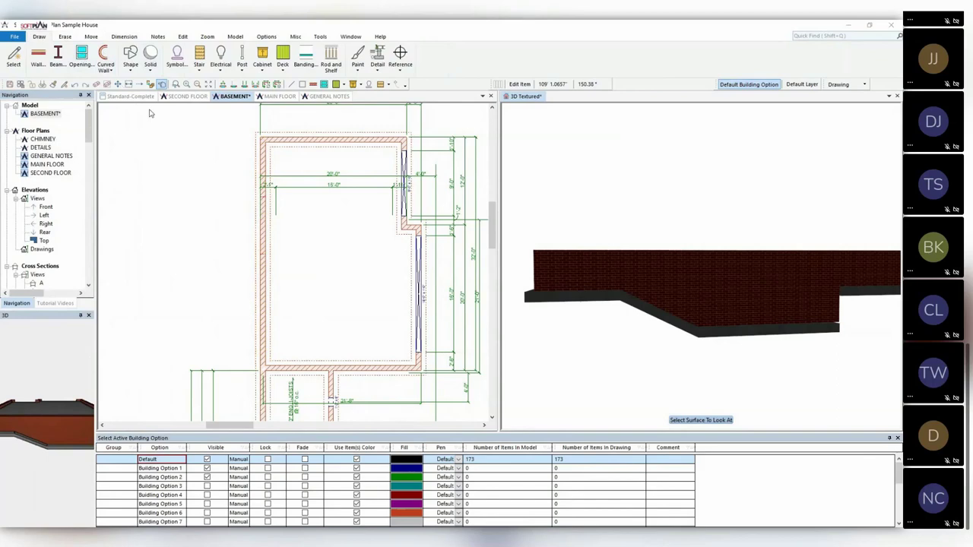
click(176, 209)
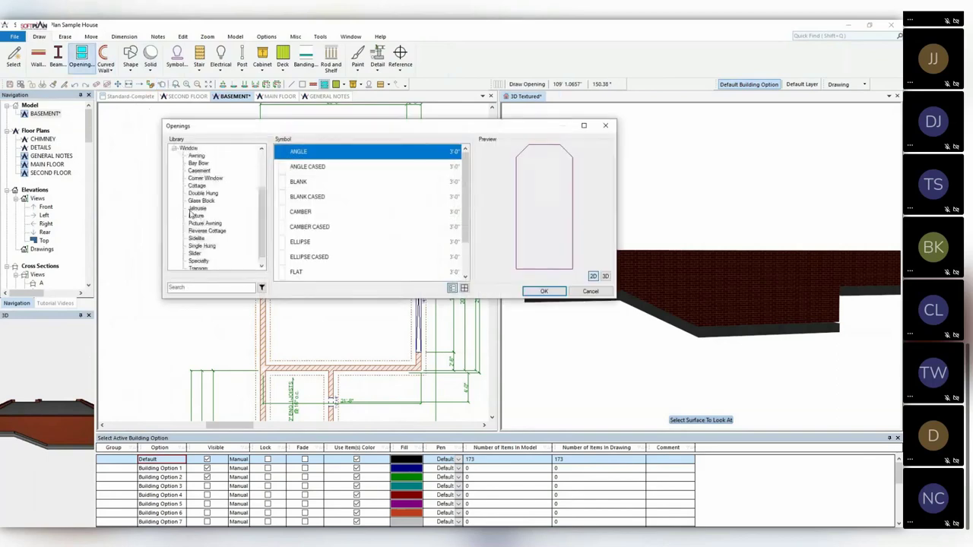
click(203, 193)
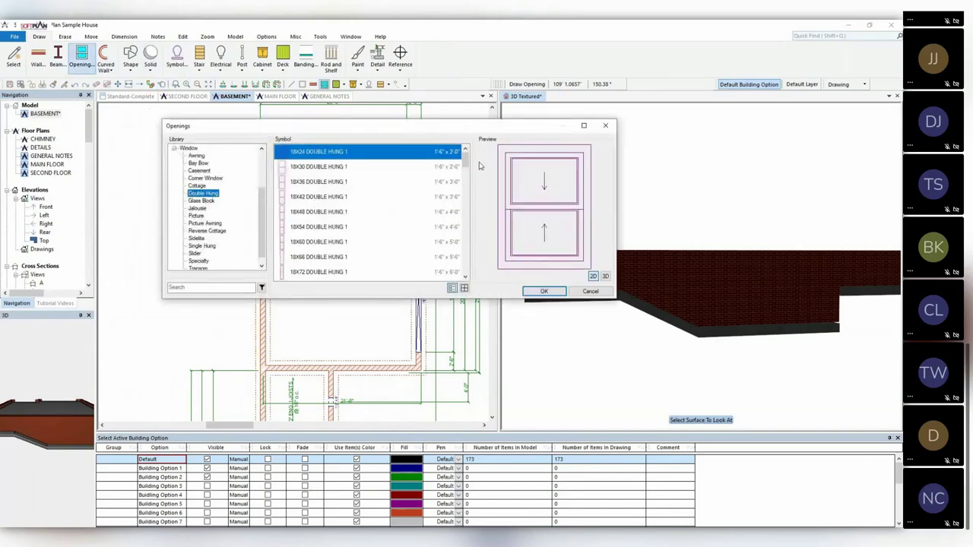
drag(470, 168, 467, 199)
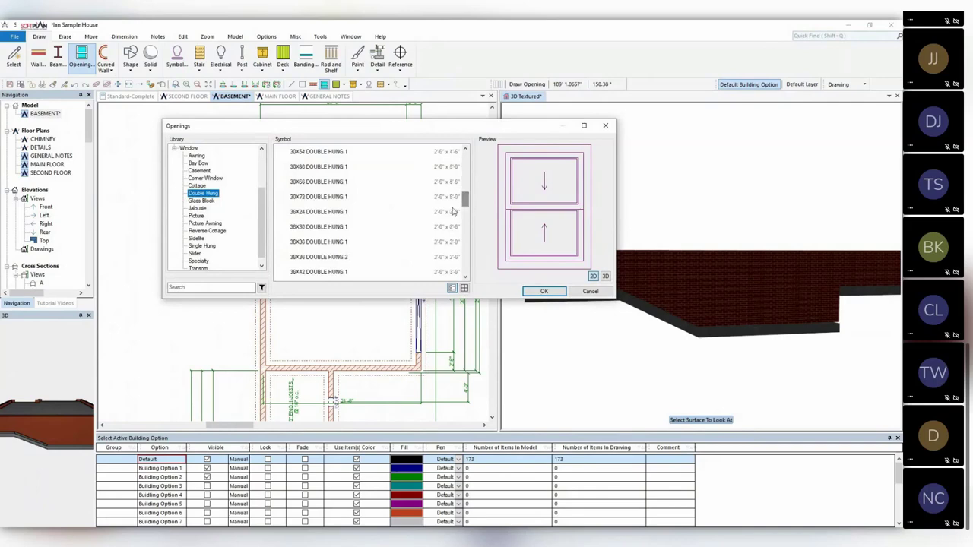
click(312, 182)
click(311, 168)
scroll(312, 174, up, 2)
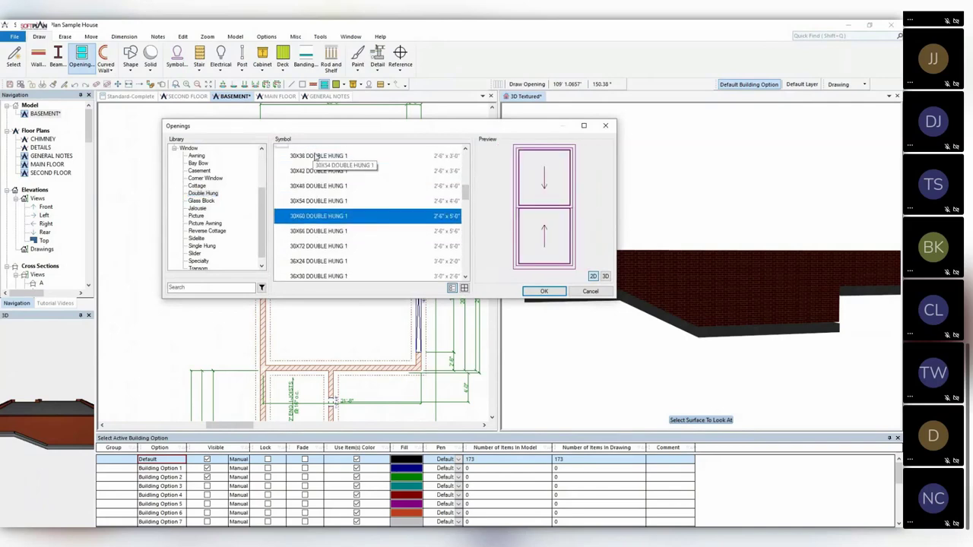
click(311, 183)
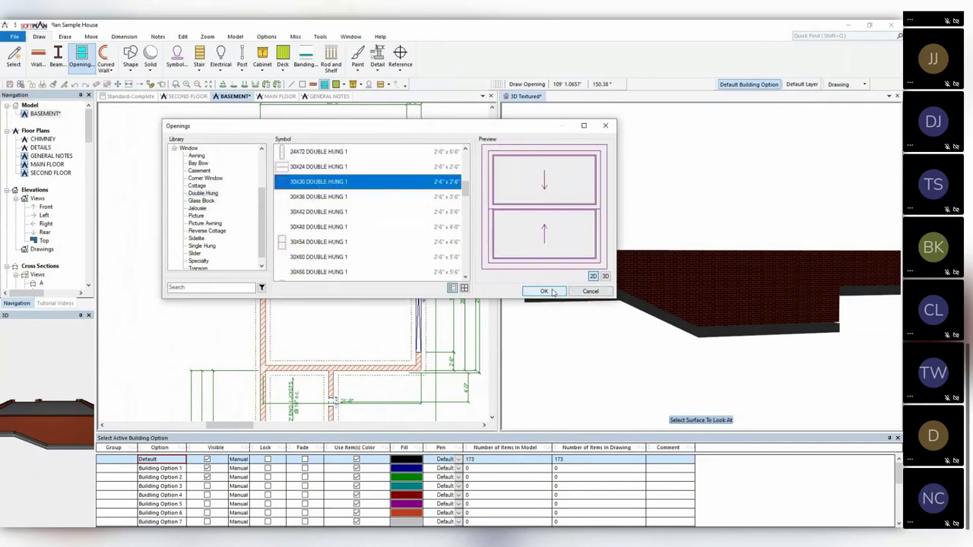
click(544, 291)
click(613, 272)
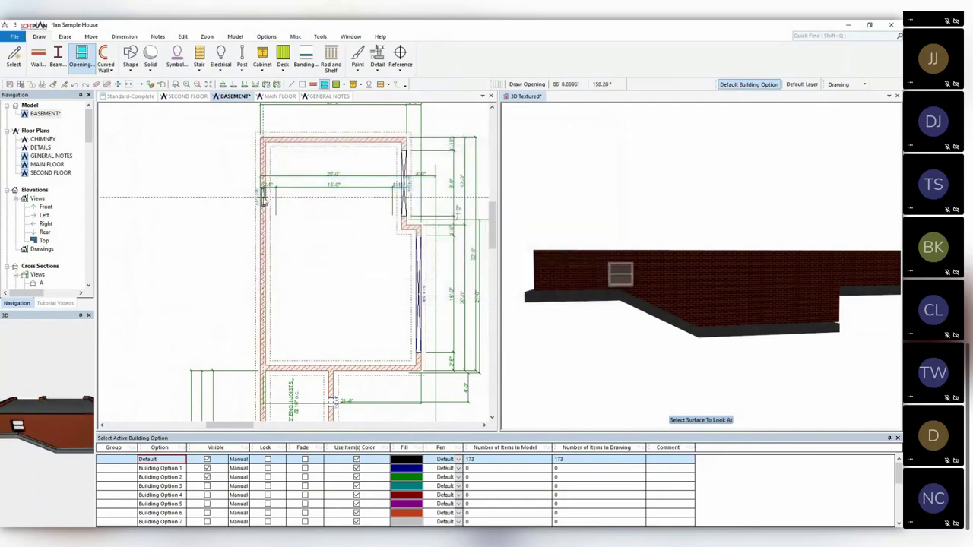
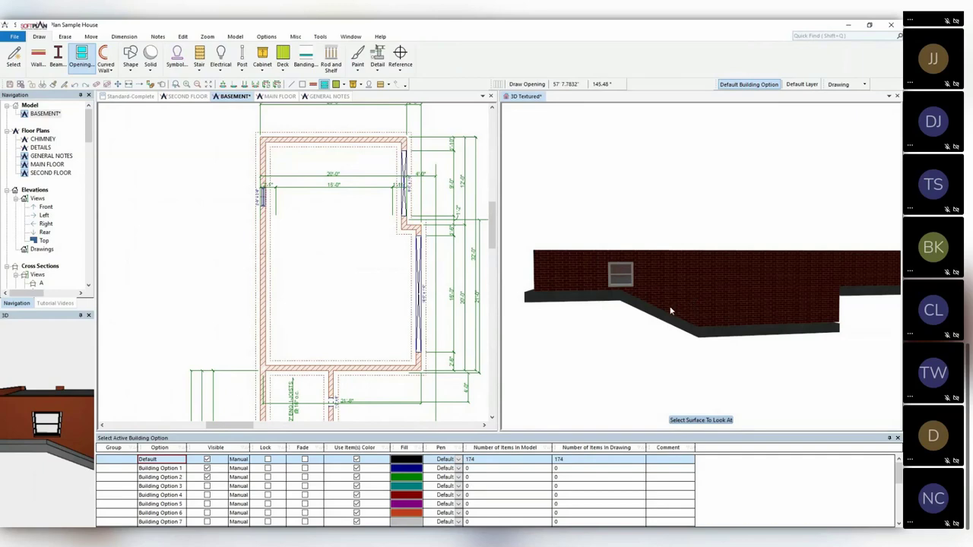
Open the same basement wall for editing and try a Deflection style with a 2' deflection on its top
click(685, 270)
right_click(686, 269)
click(712, 297)
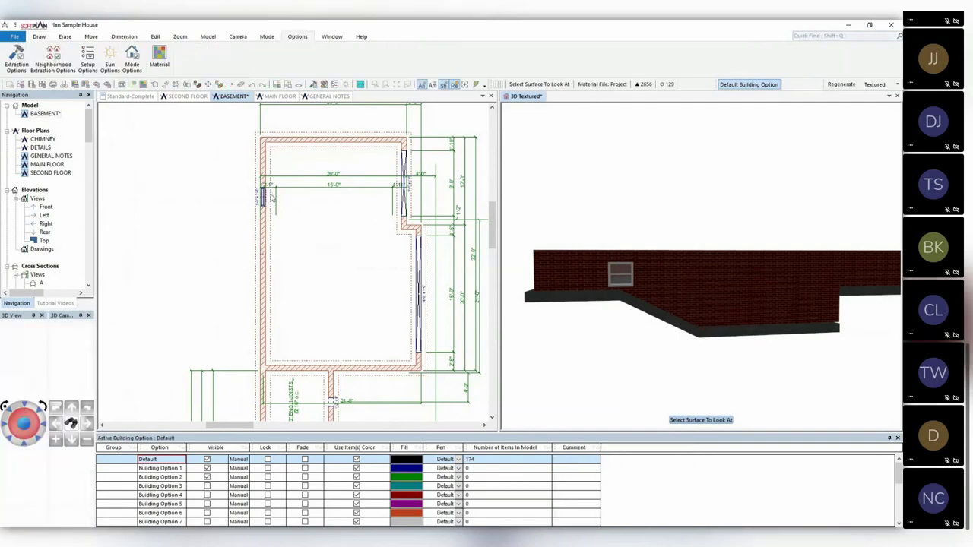
double_click(275, 206)
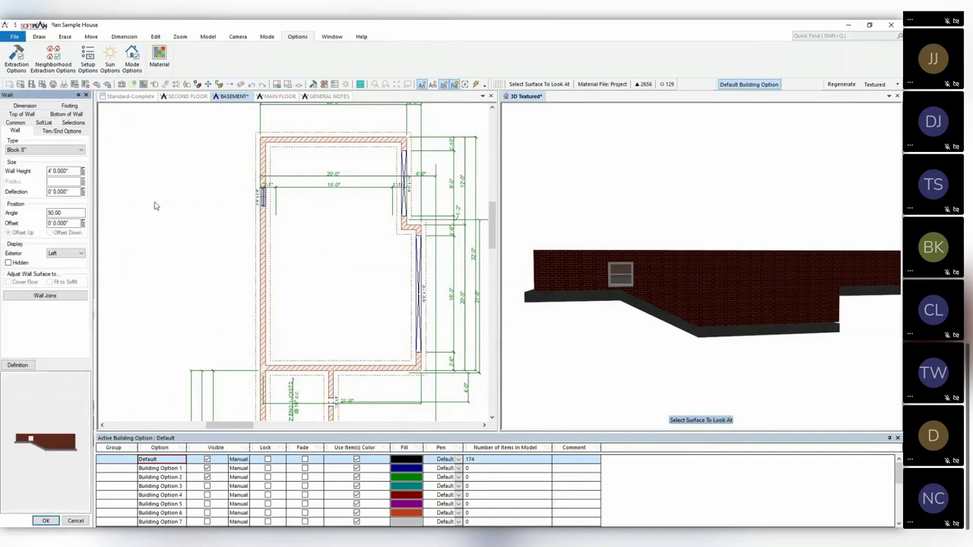
click(30, 114)
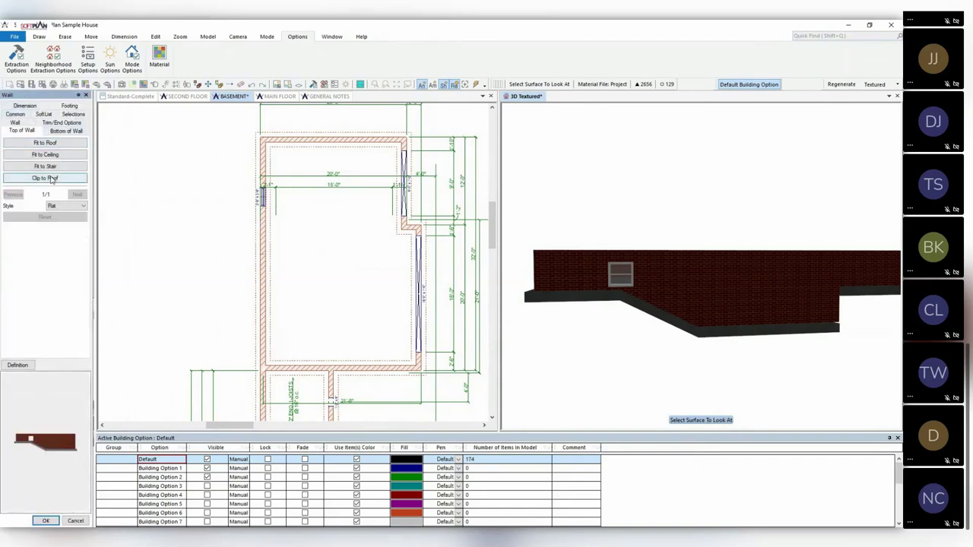
click(65, 206)
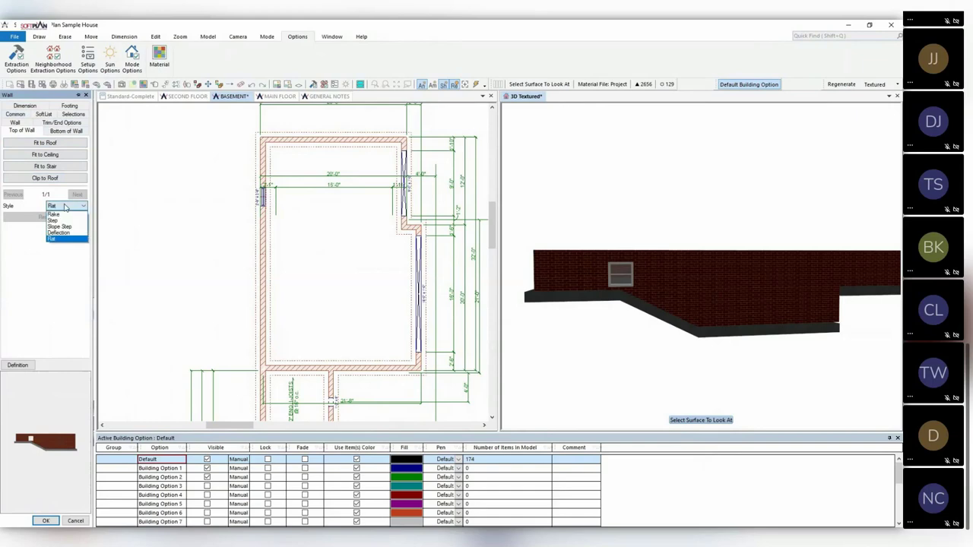
click(59, 232)
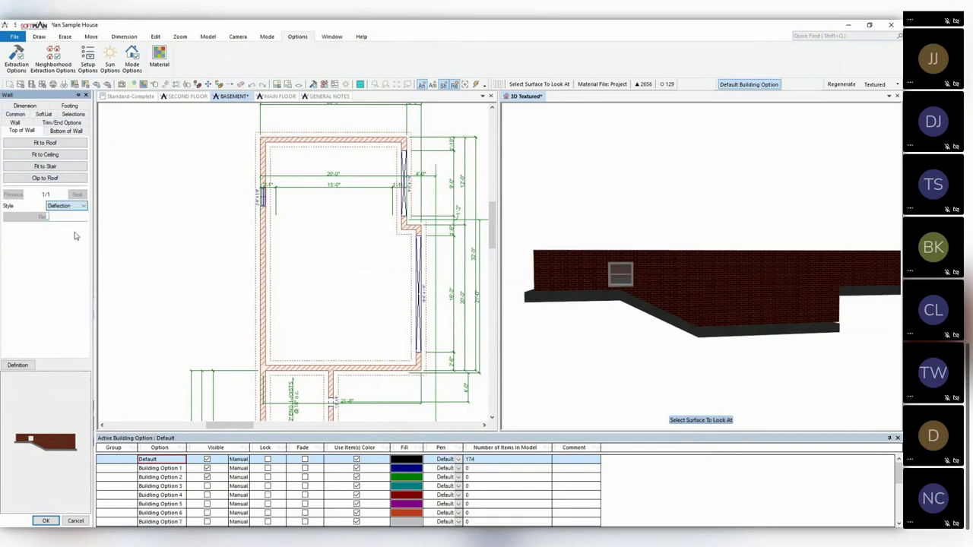
triple_click(75, 225)
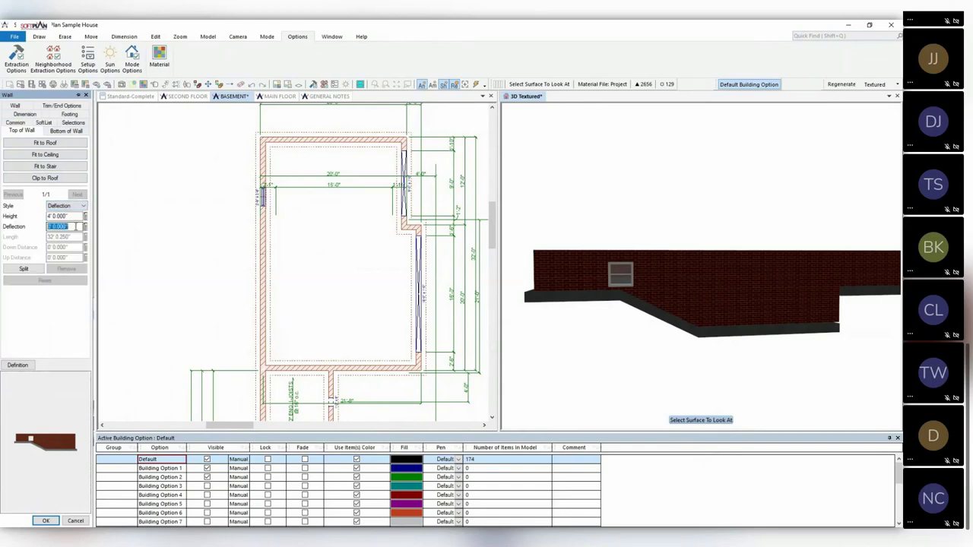
text(2)
key(Return)
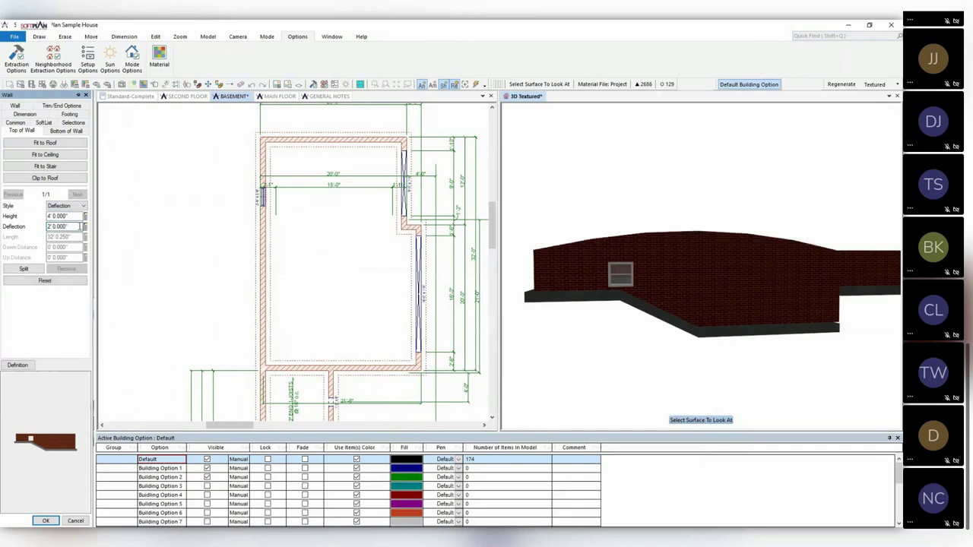
Try splitting the arched wall top three times into successively shorter arched sections, then discard the wall-top changes
click(25, 269)
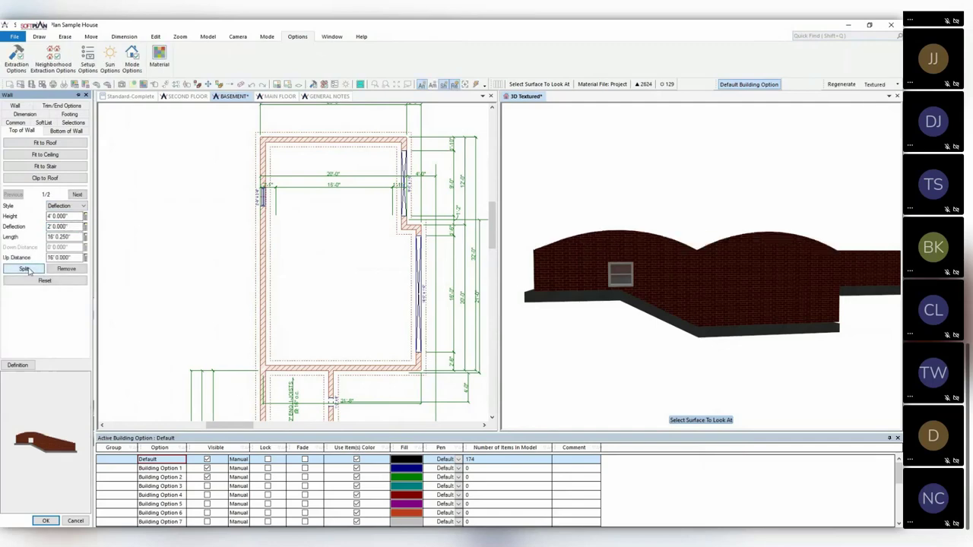
click(25, 269)
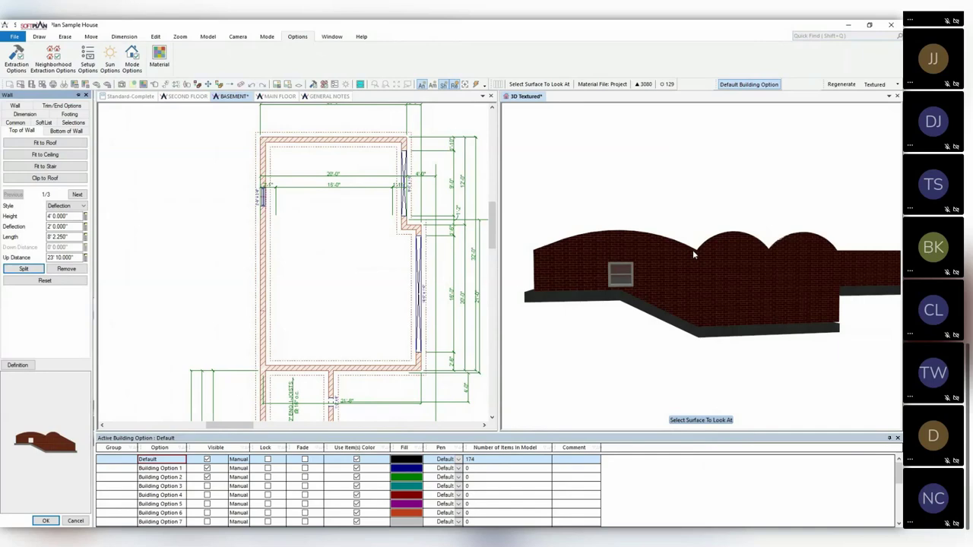
click(23, 269)
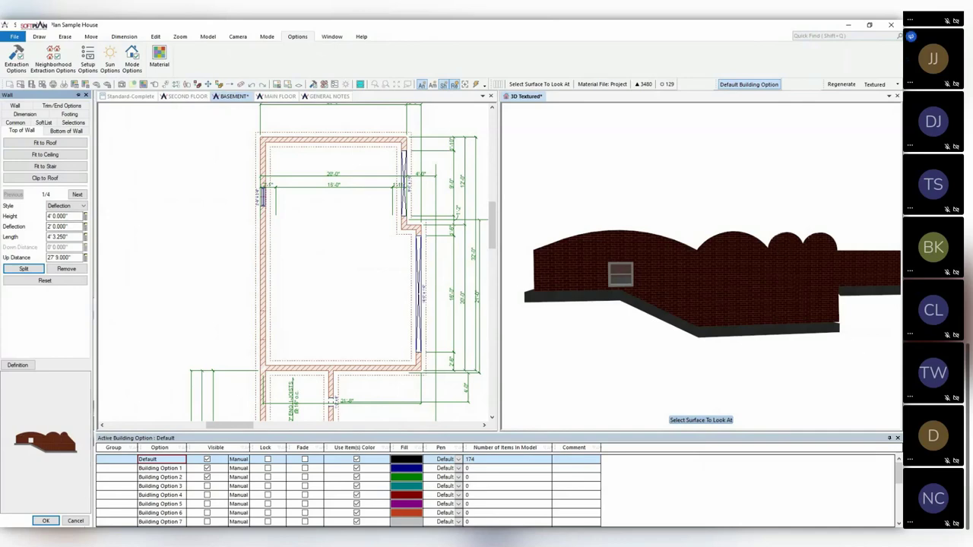
click(76, 521)
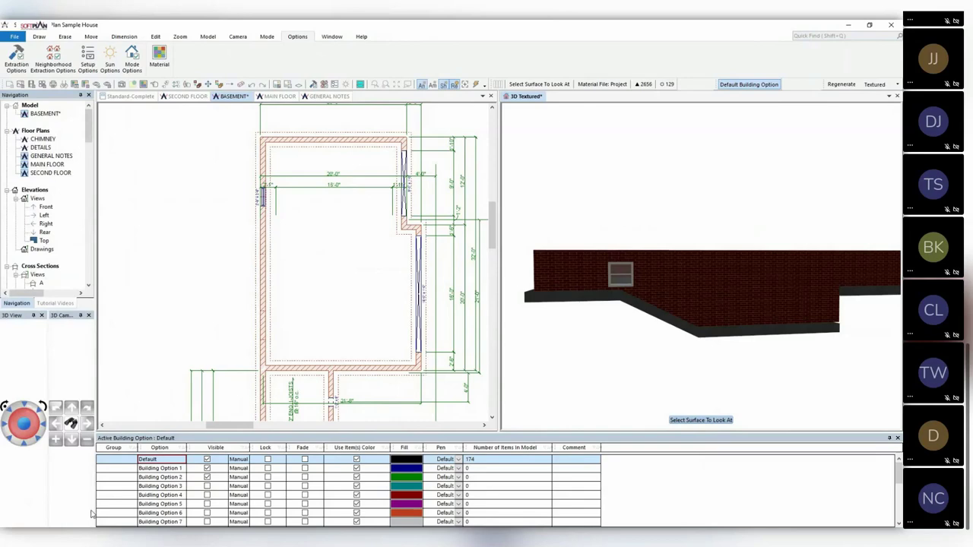
Open the MAIN FLOOR plan and add it to the model above the BASEMENT
click(279, 97)
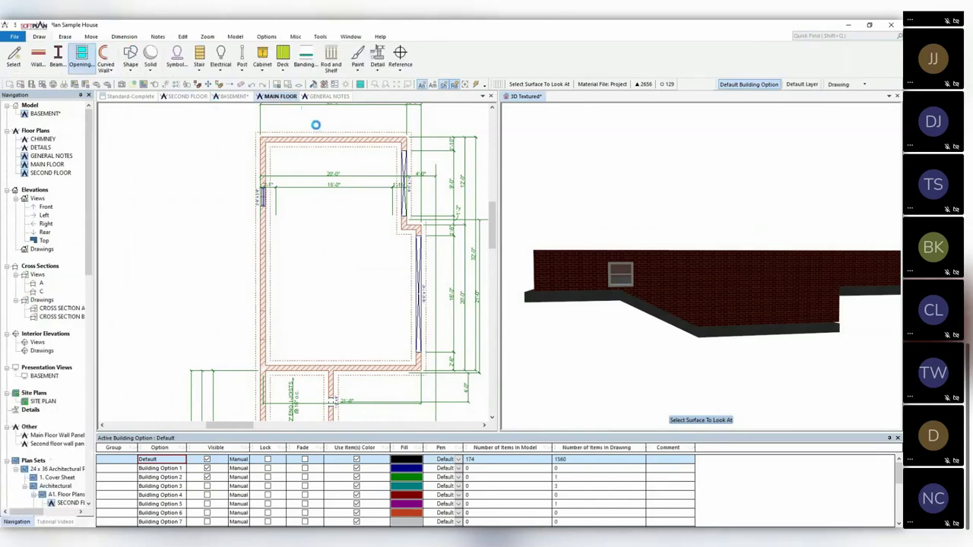
right_click(278, 97)
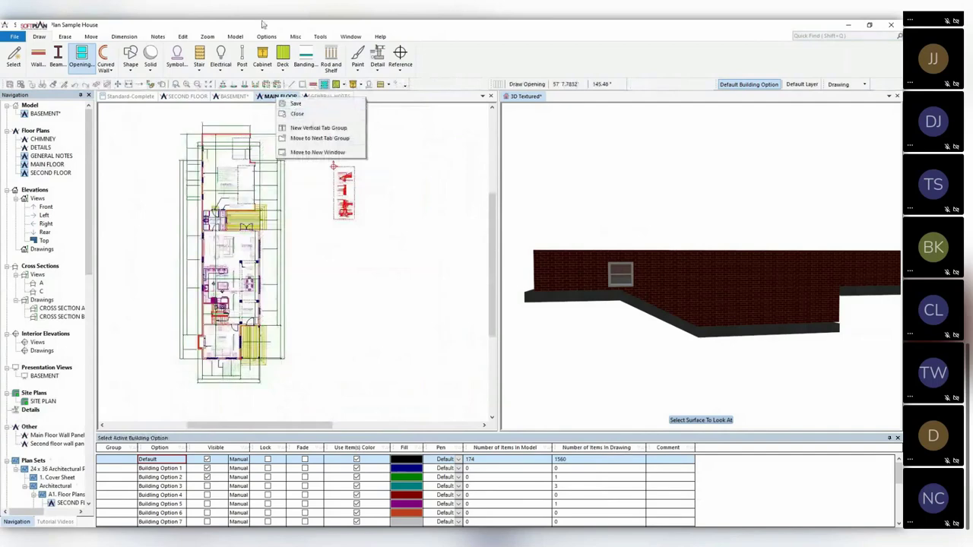
click(275, 97)
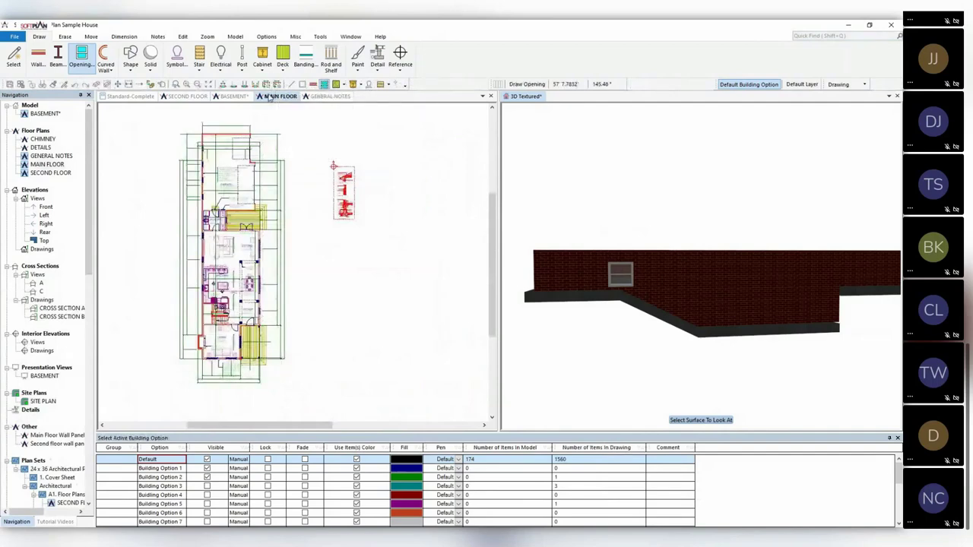
scroll(262, 189, up, 5)
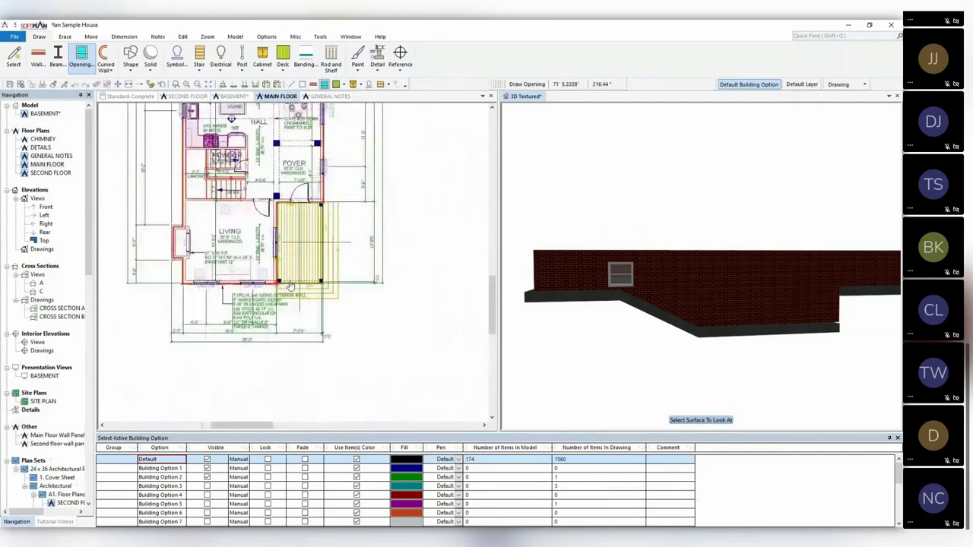
click(47, 165)
right_click(53, 166)
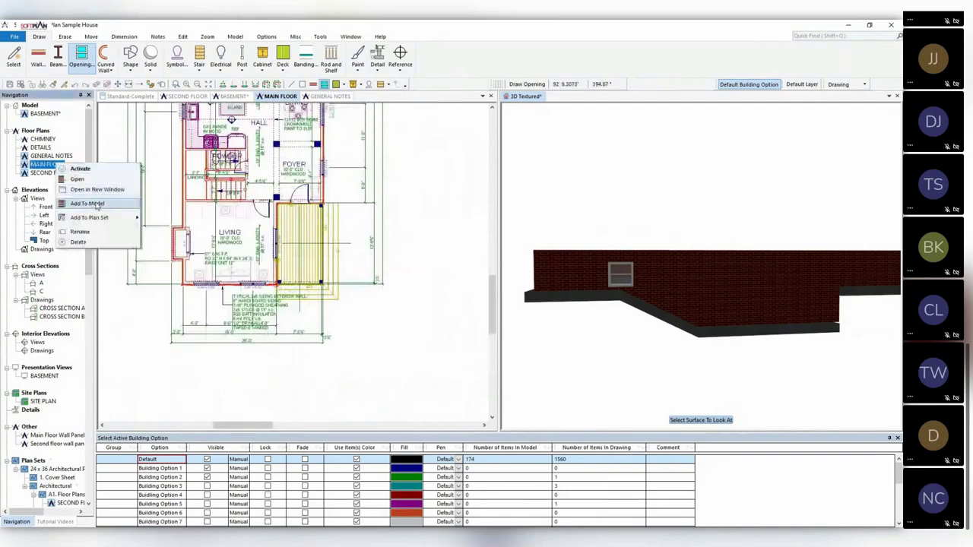
click(84, 199)
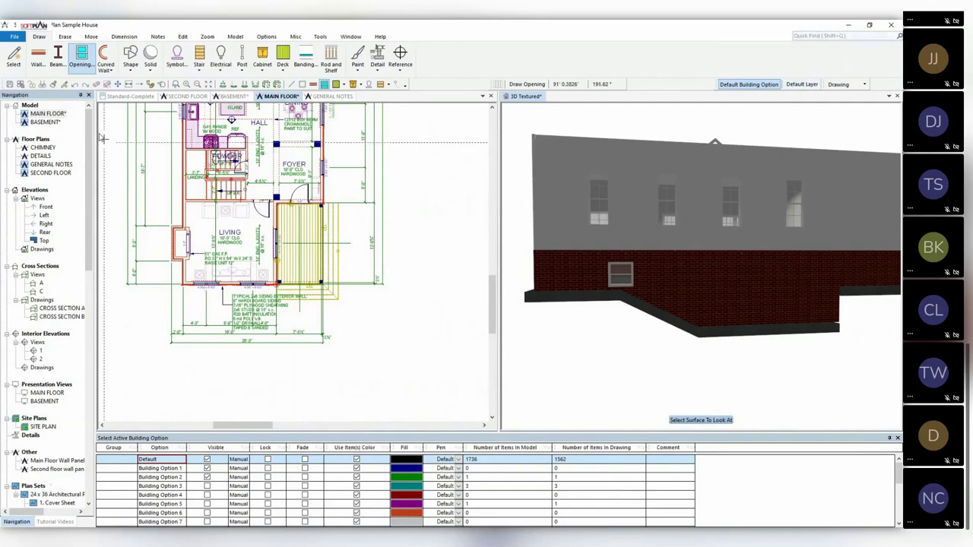
Add the SECOND FLOOR plan to the model above the MAIN FLOOR and bring the front porch into close view in textured 3D
right_click(53, 176)
click(98, 215)
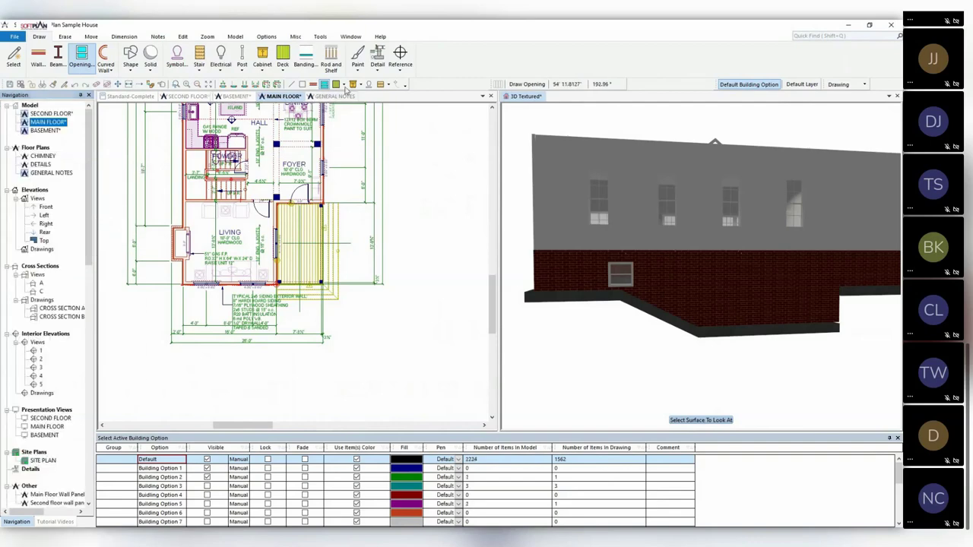
click(805, 35)
click(281, 98)
click(524, 98)
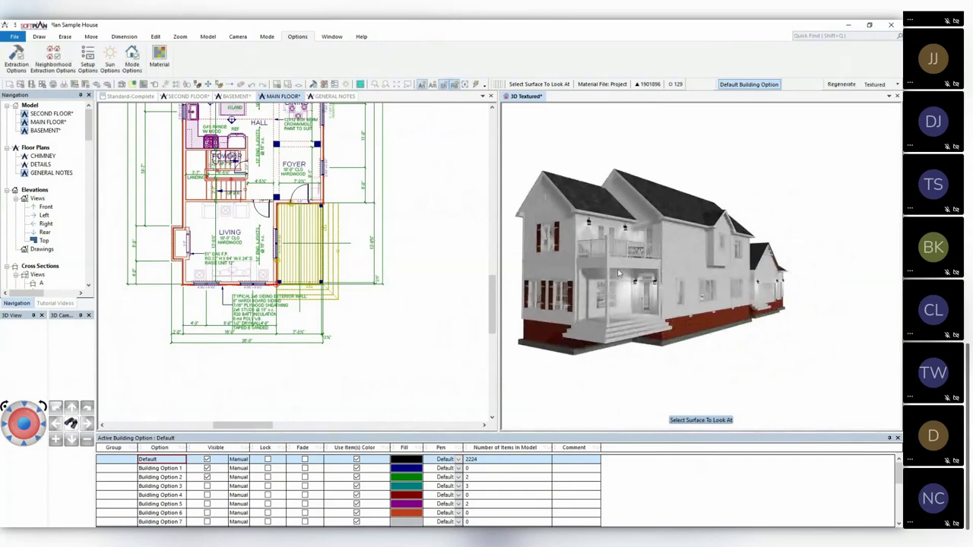
click(609, 275)
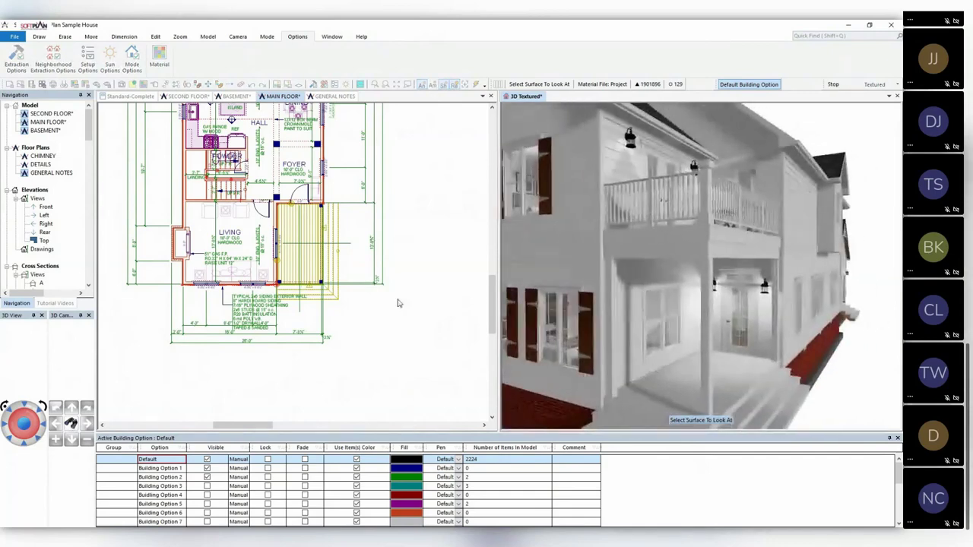
Draw two post braces on the MAIN FLOOR front porch, each running about 1'-8" inward from one of the two front posts
click(346, 266)
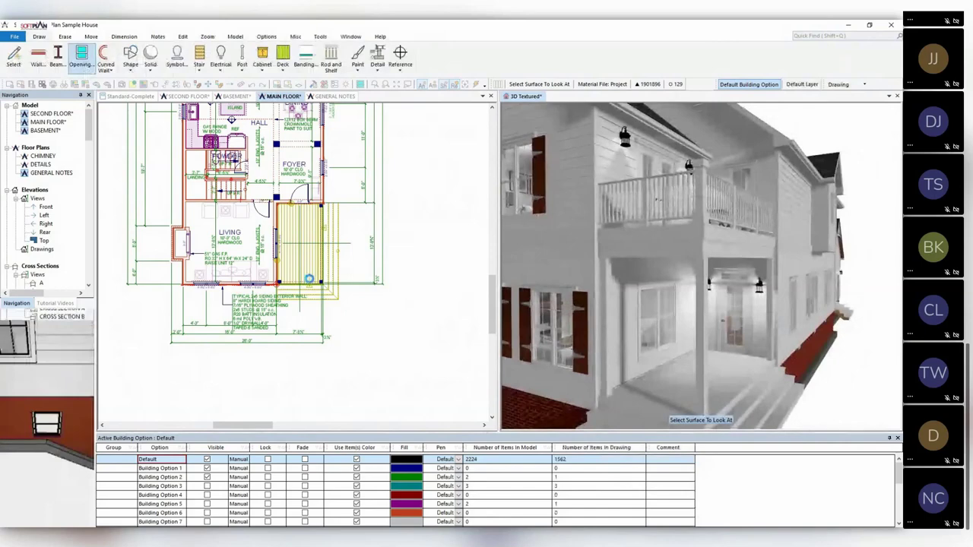
scroll(309, 268, up, 5)
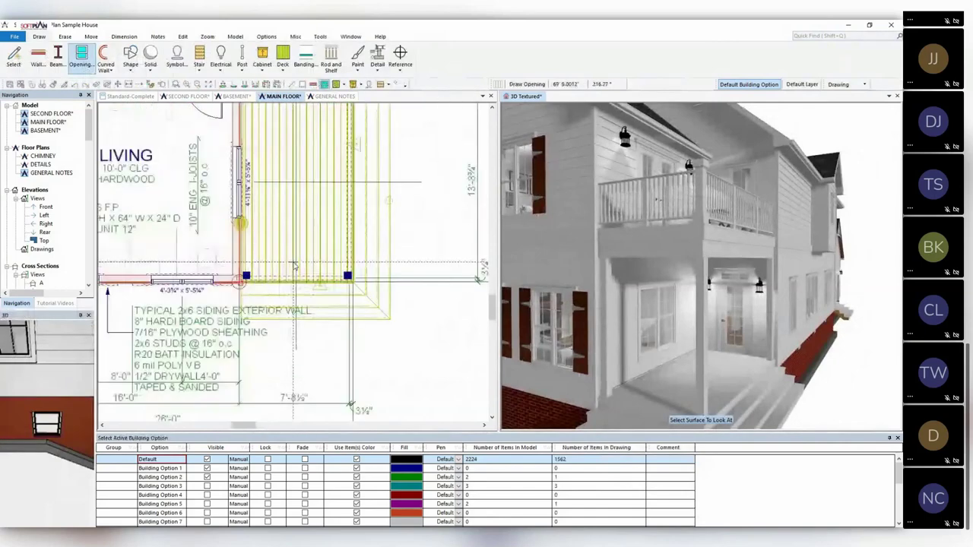
click(823, 37)
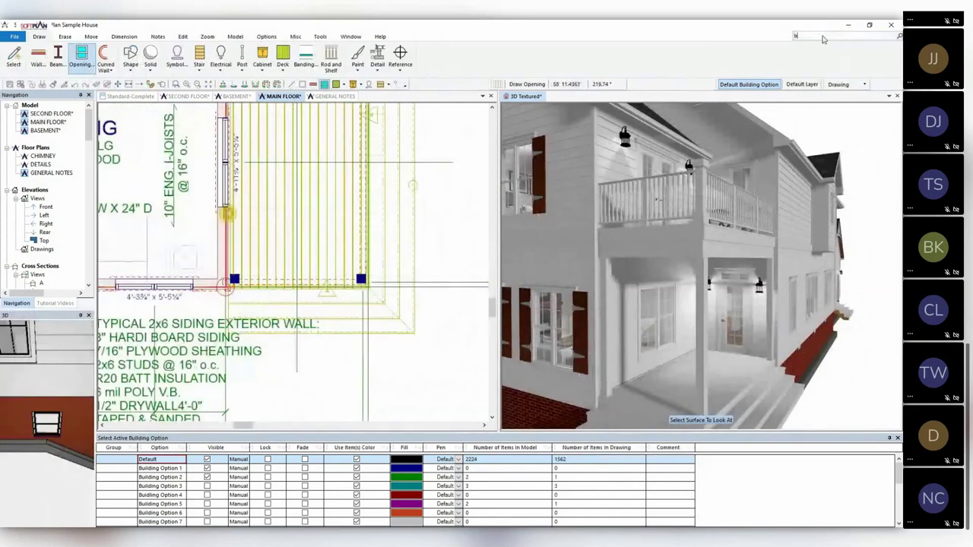
text(br)
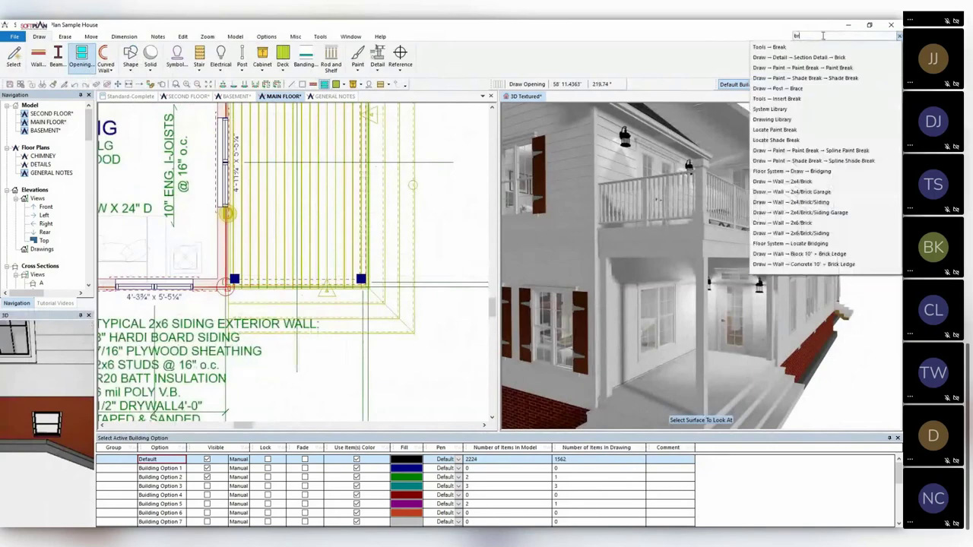
text(a)
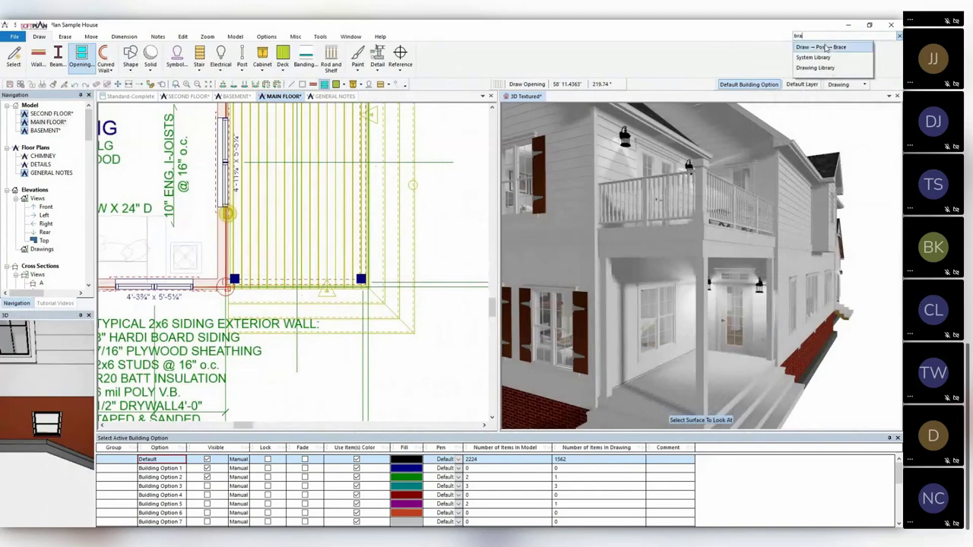
click(825, 47)
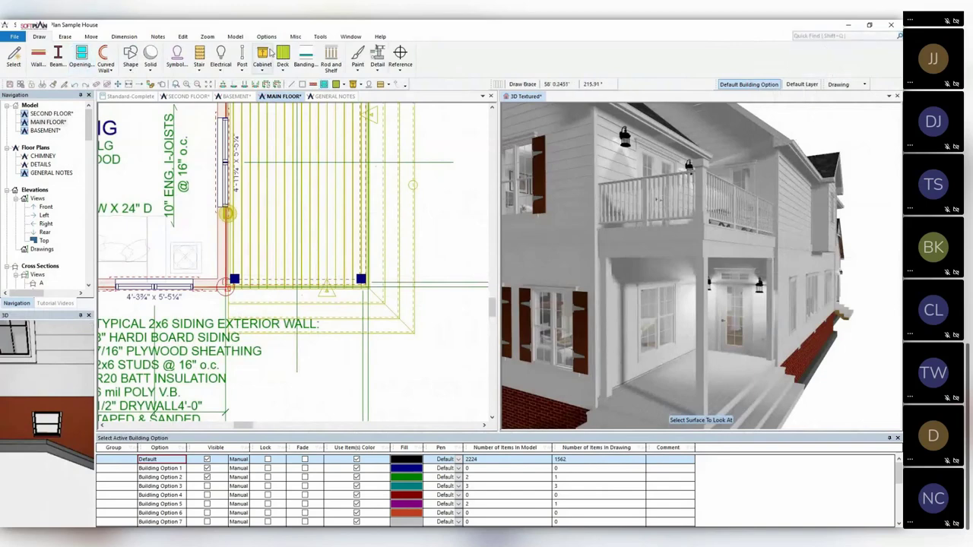
drag(240, 282, 272, 282)
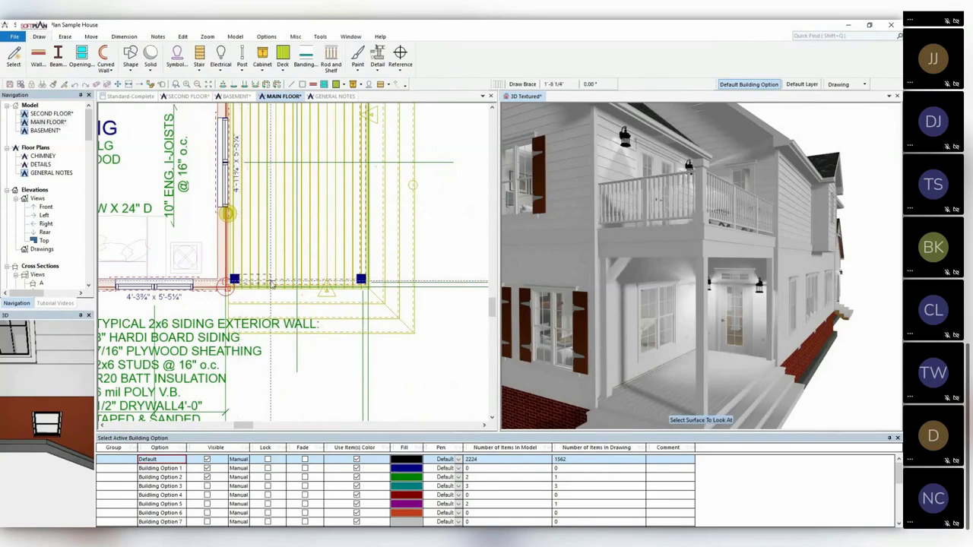
drag(359, 279, 327, 279)
Open the porch brace beside the house wall for editing in 3D, review its run, depth and width, and accept them
click(616, 271)
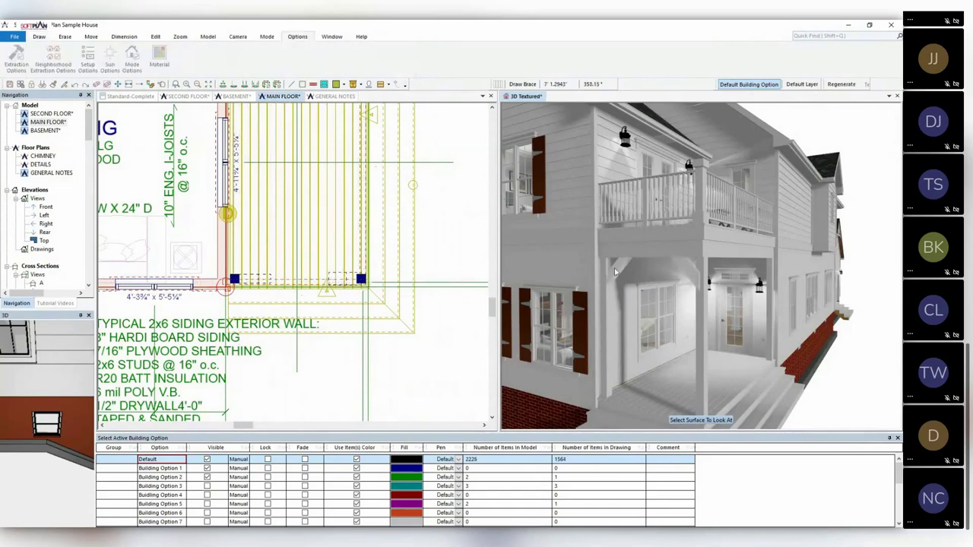
right_click(626, 272)
click(647, 295)
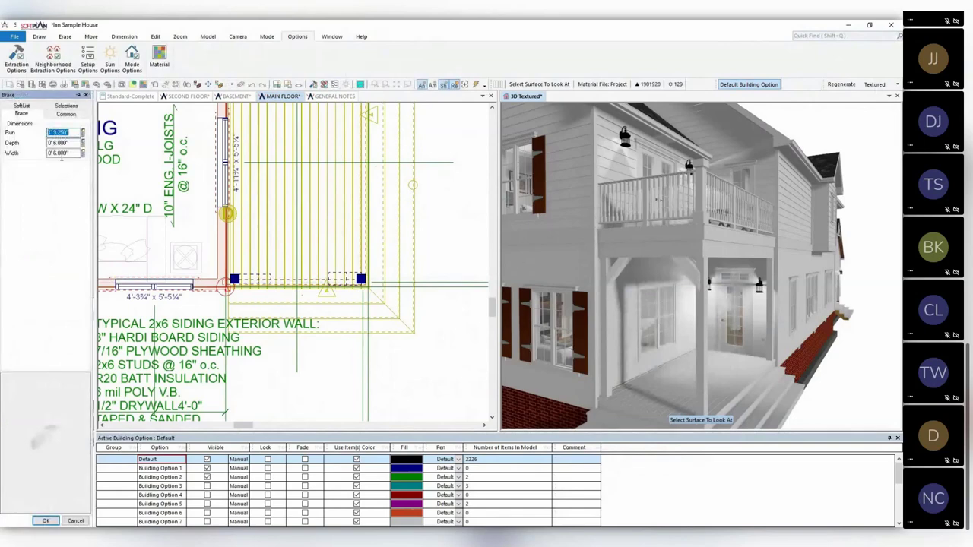
key(Tab)
key(Tab)
click(43, 521)
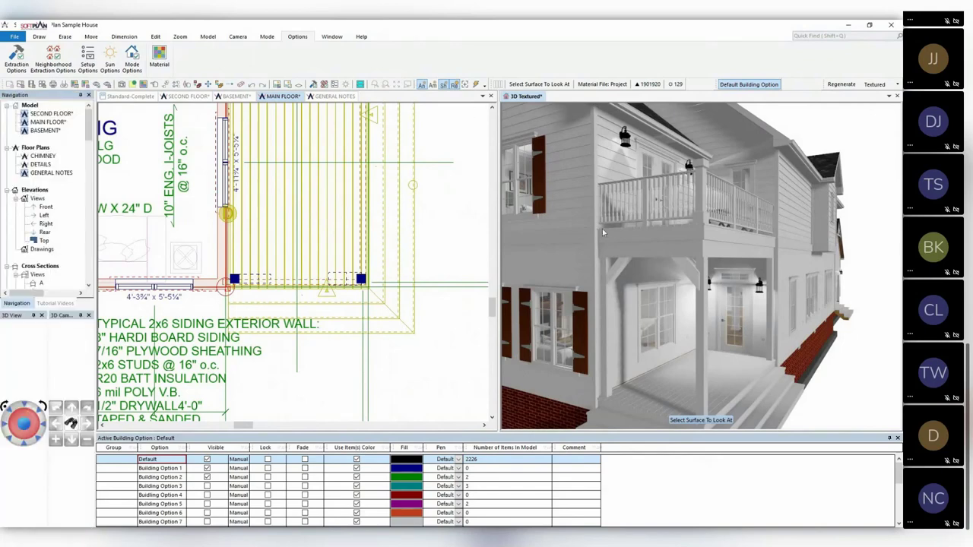
Aim the 3D view at the balcony door and move the 3D Textured view into a separate window
click(738, 178)
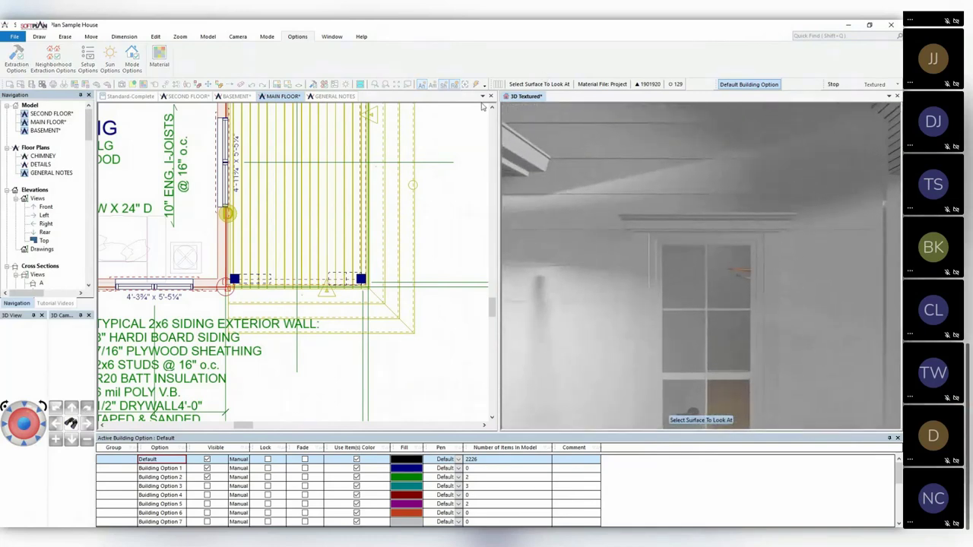
right_click(526, 99)
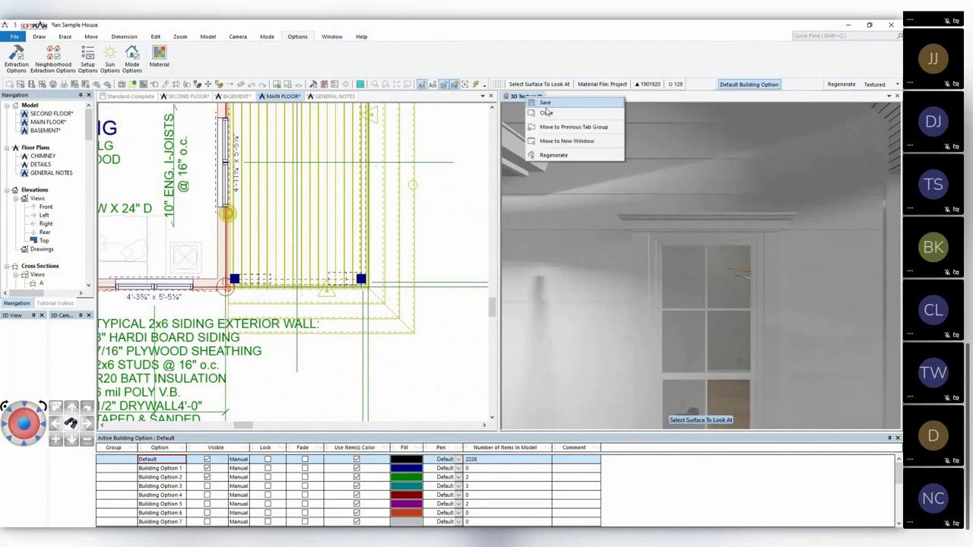
click(524, 151)
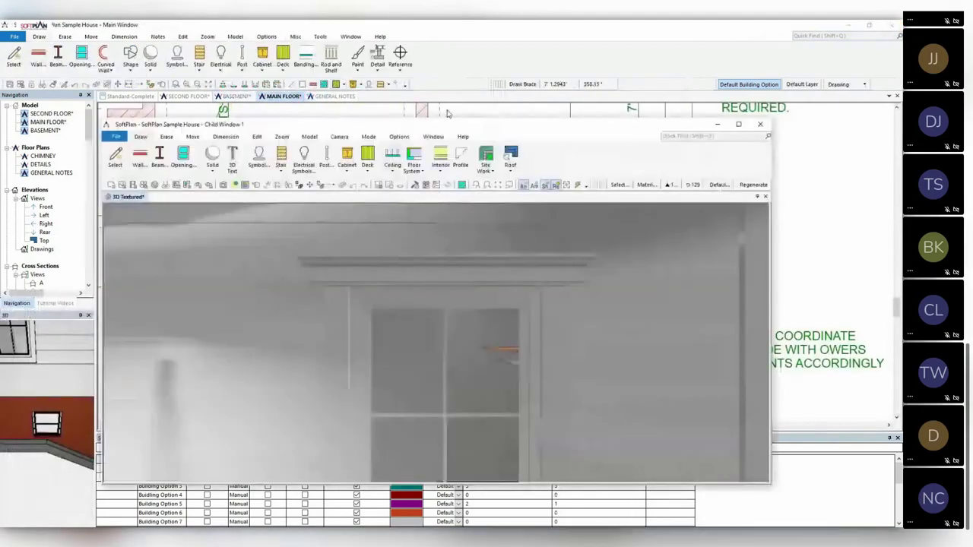
right_click(622, 126)
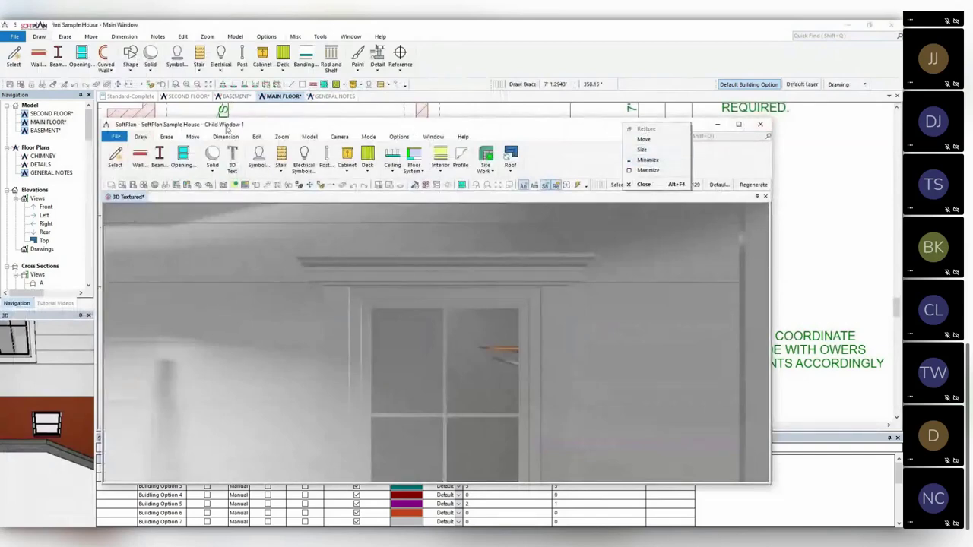
key(Escape)
right_click(163, 127)
key(Escape)
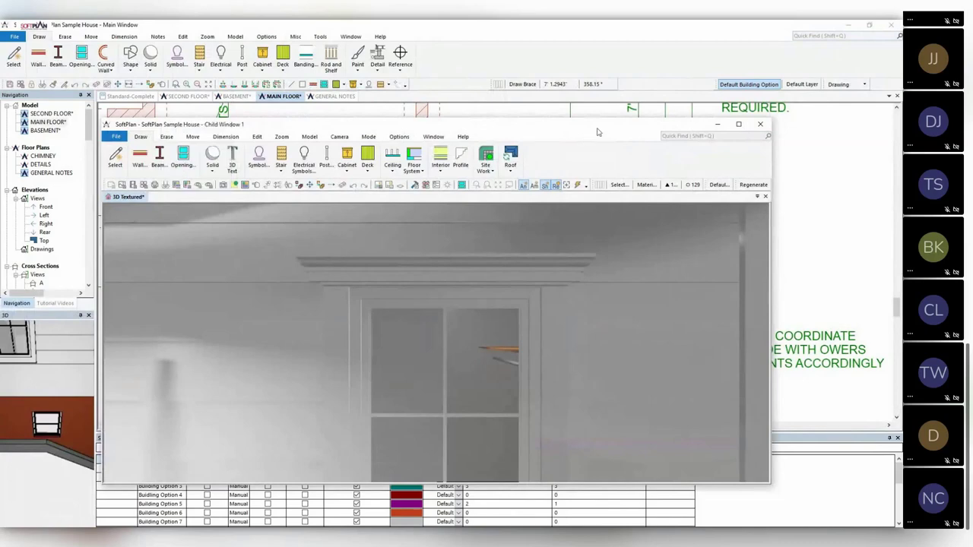
Reposition the separate 3D window on the screen and close it
drag(616, 127, 555, 103)
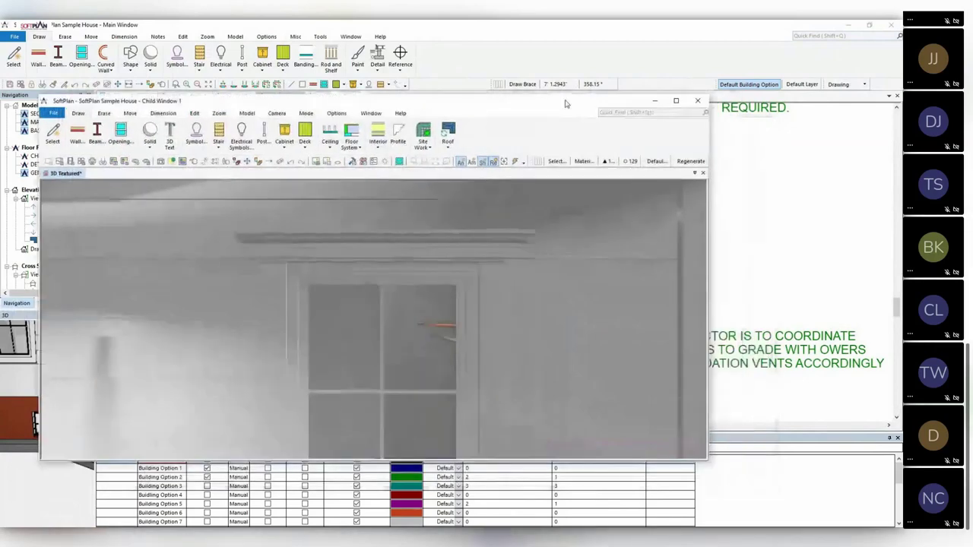
click(698, 101)
click(512, 318)
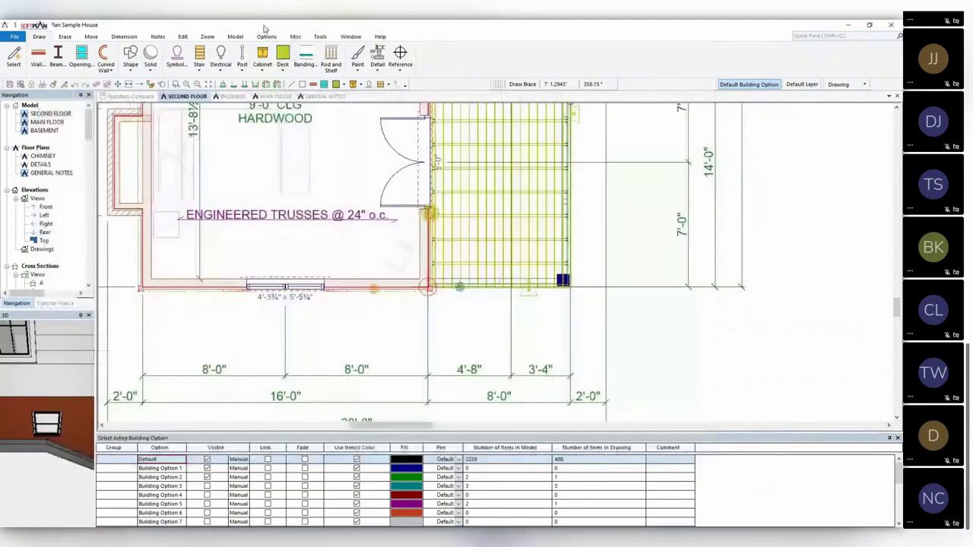
Generate a new Textured 3D view of the model and navigate inside to the stair opening beside the sitting area
click(235, 37)
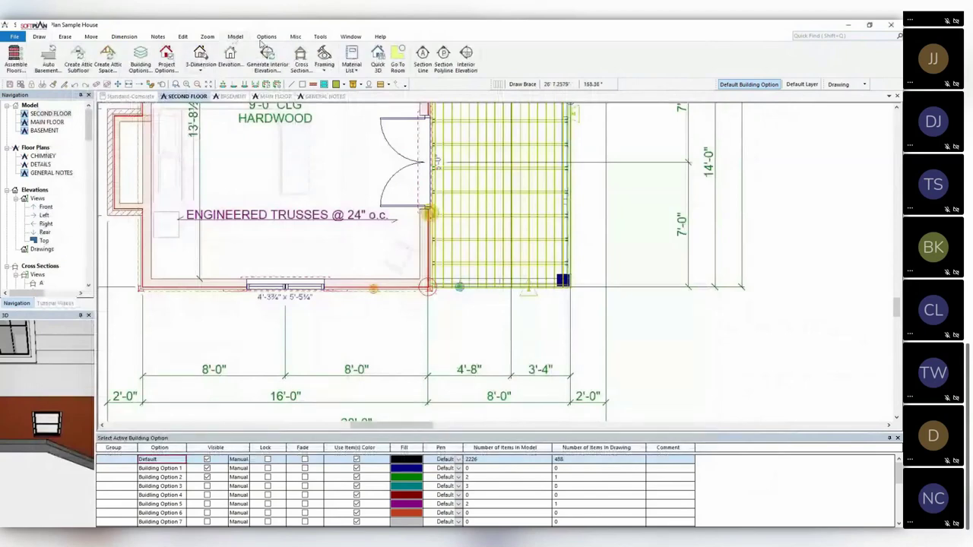
click(196, 67)
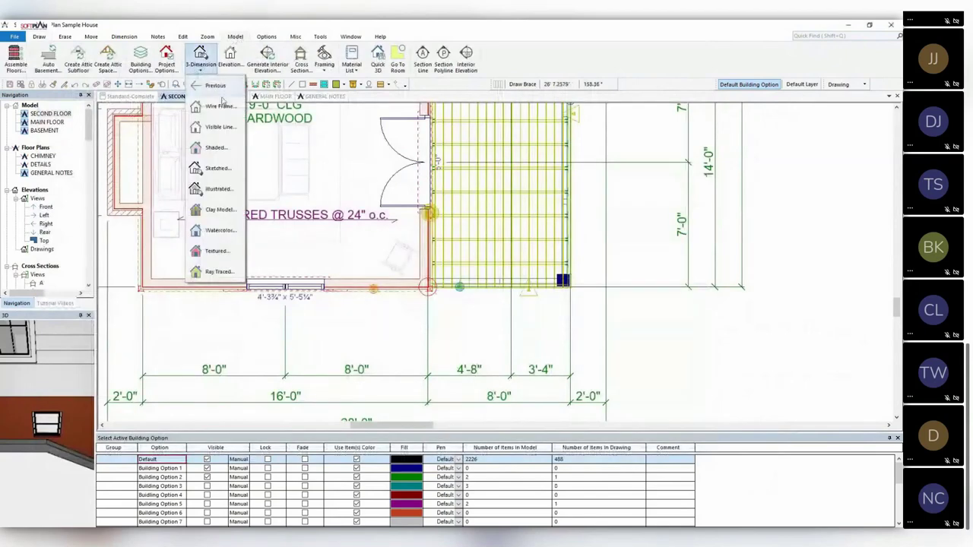
click(227, 255)
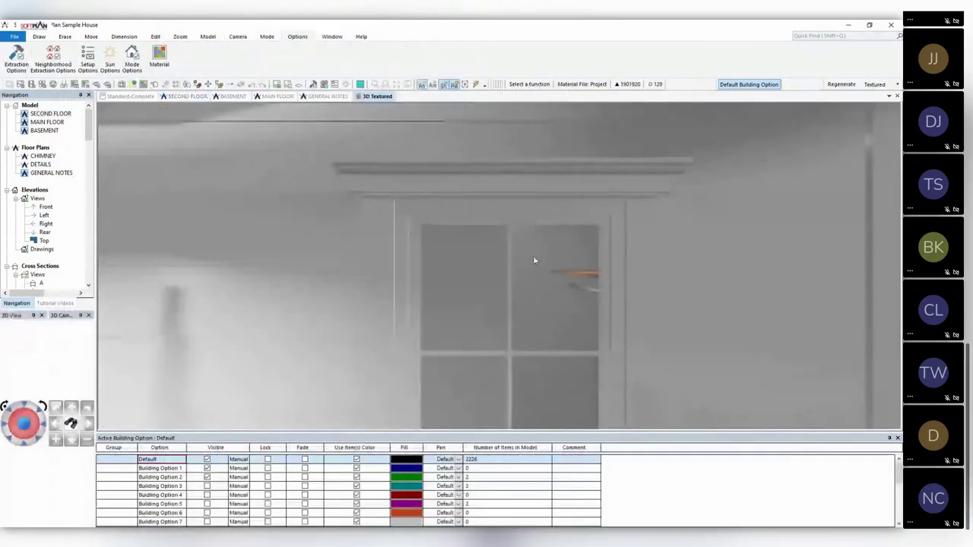
click(61, 441)
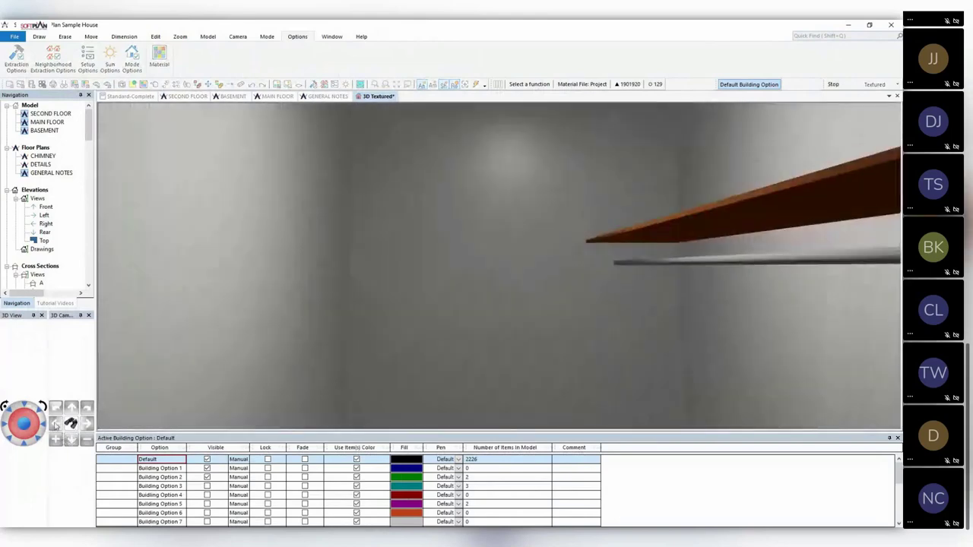
click(56, 425)
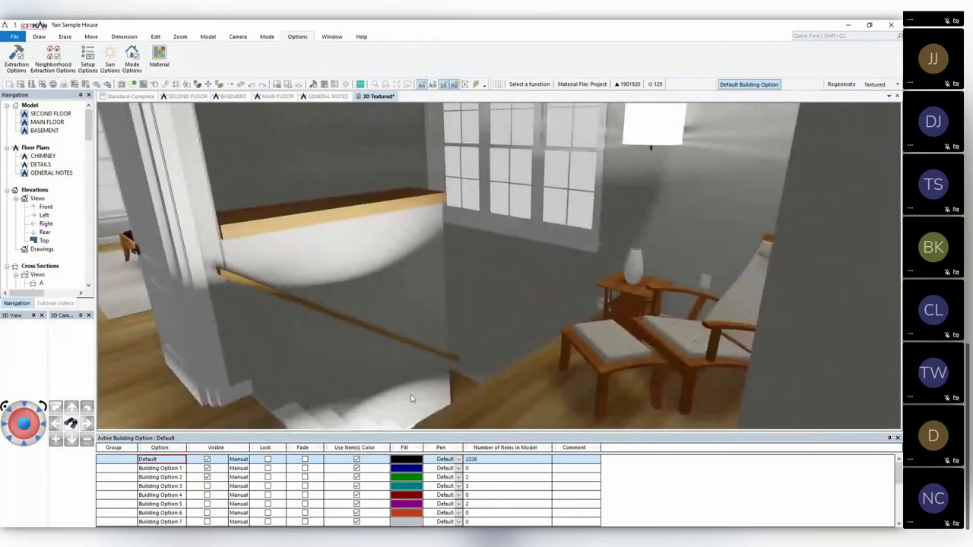
Start a new railing on the SECOND FLOOR plan near the loft stairs and open the railing definitions
click(187, 97)
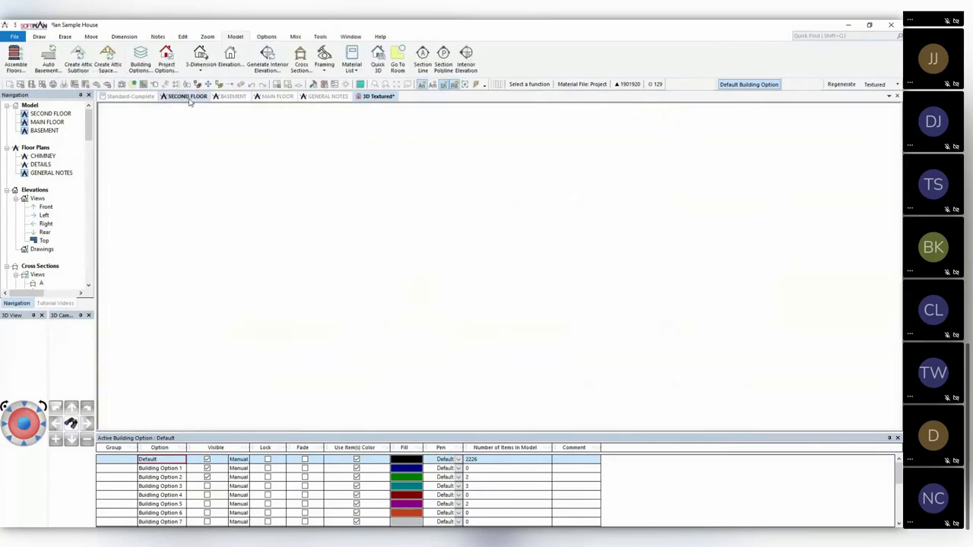
scroll(334, 219, up, 5)
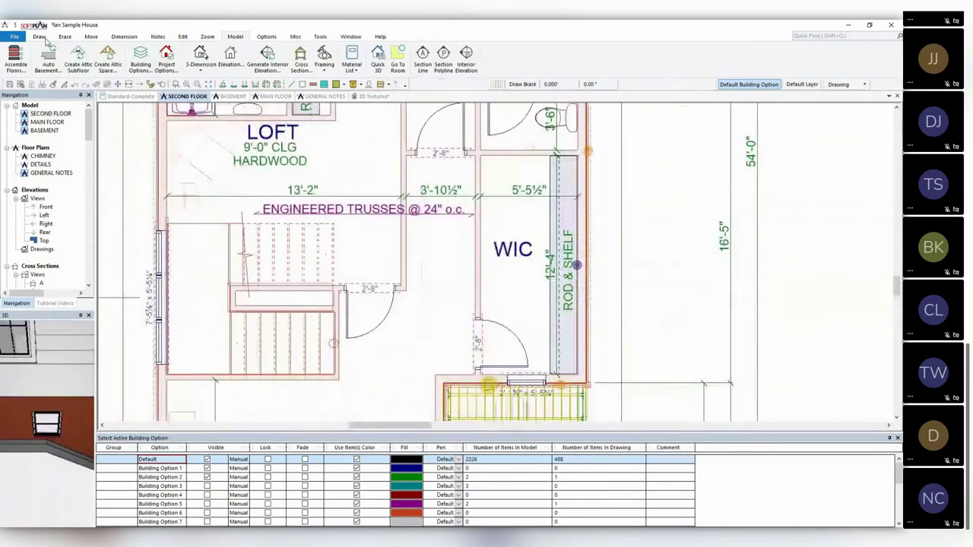
click(41, 37)
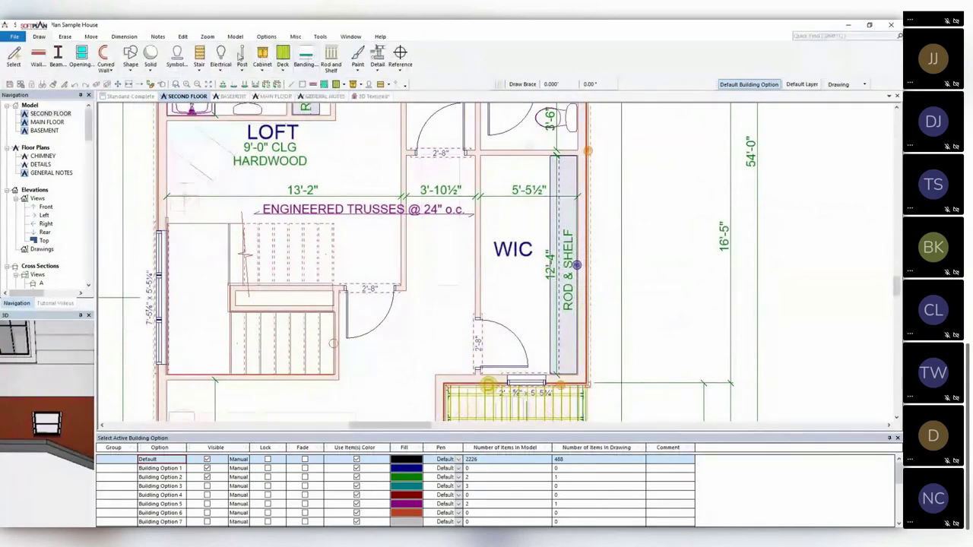
click(200, 61)
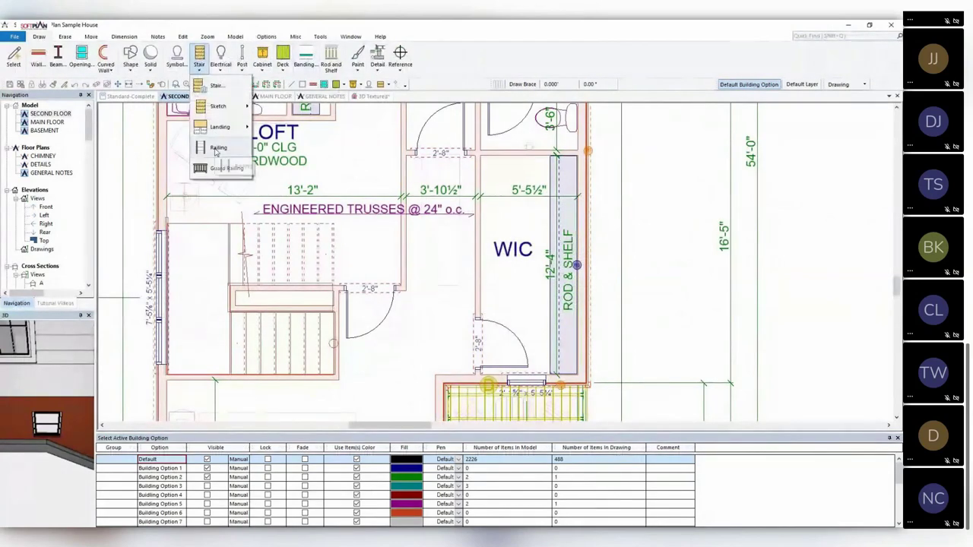
click(218, 147)
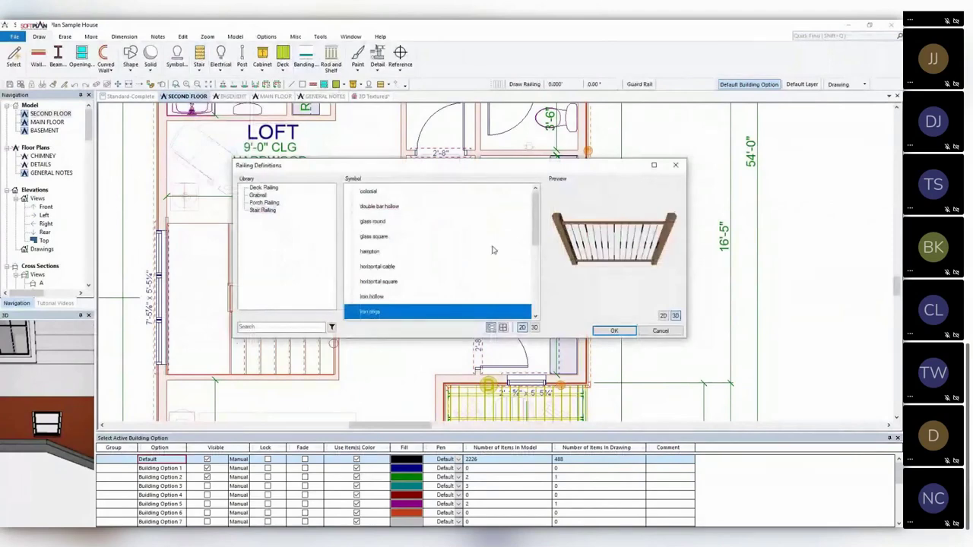
Preview several stair railing definitions, such as colonial, iron rings and marion, and choose square iron diamond for the new railing
click(378, 192)
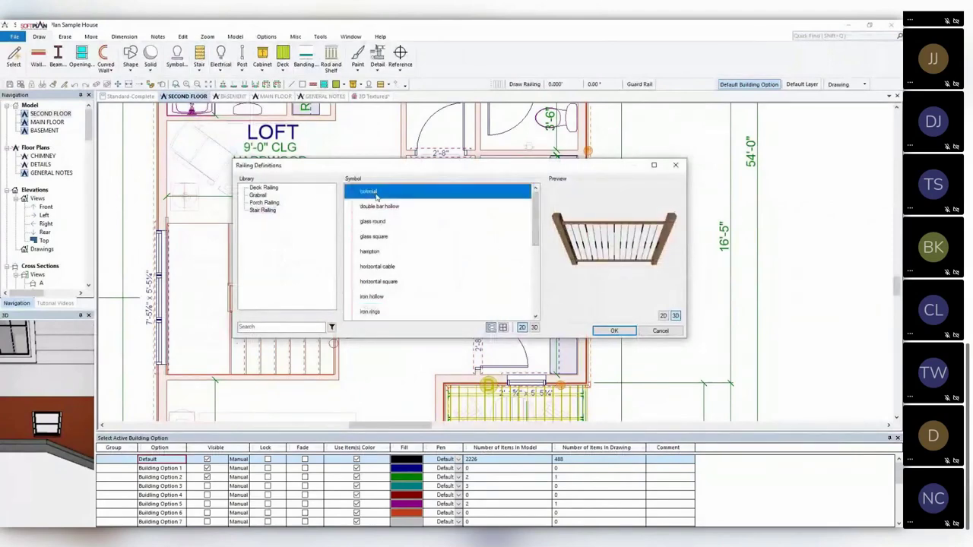
click(380, 207)
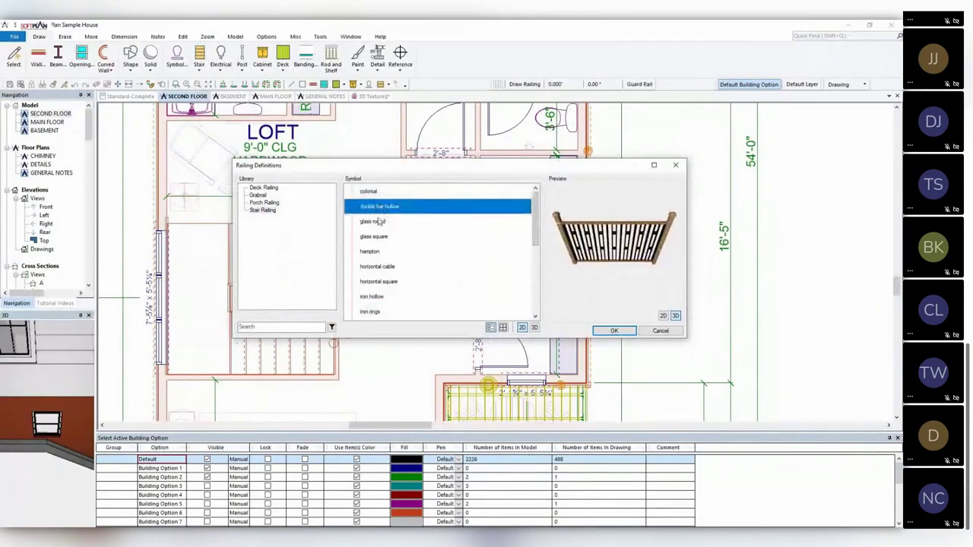
click(373, 193)
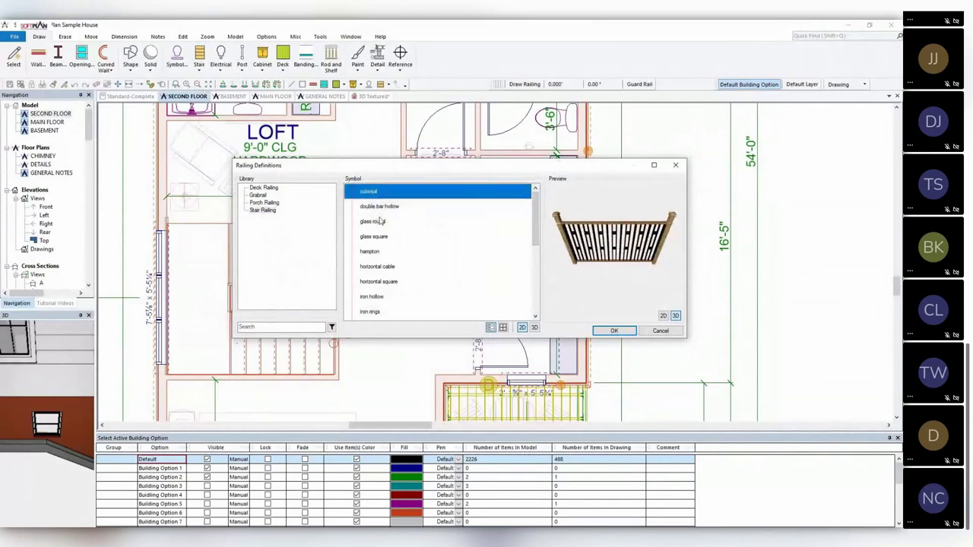
click(371, 252)
click(380, 297)
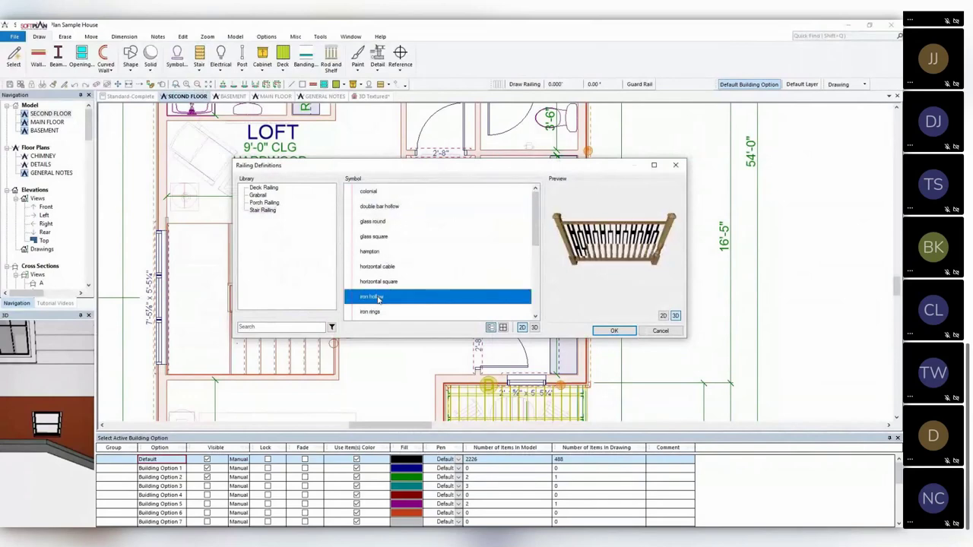
scroll(389, 300, down, 1)
click(379, 282)
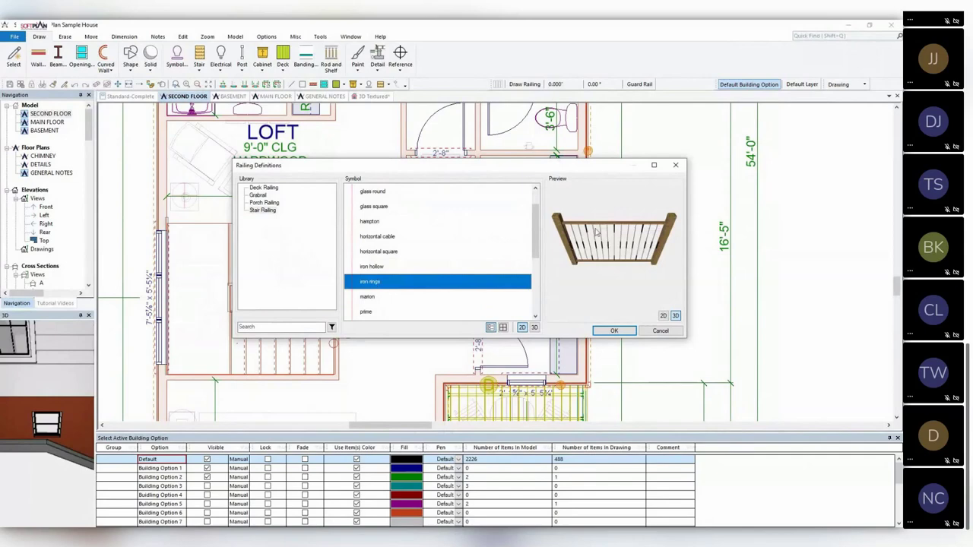
click(365, 297)
scroll(373, 295, down, 1)
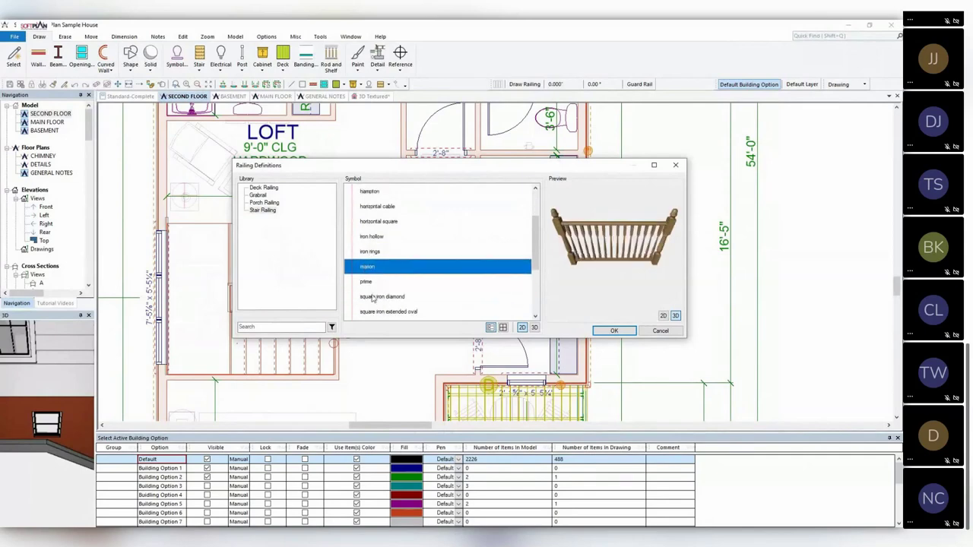
click(374, 298)
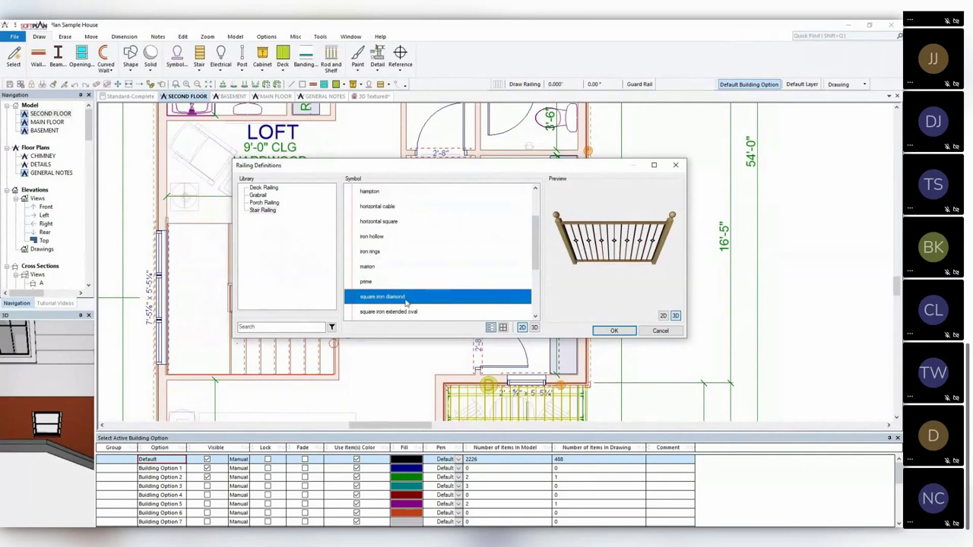
click(614, 331)
Draw the railing along the loft edge of the stair opening and view it in the 3D Textured view
mouse_move(169, 223)
mouse_down()
mouse_move(350, 222)
mouse_move(207, 218)
mouse_up()
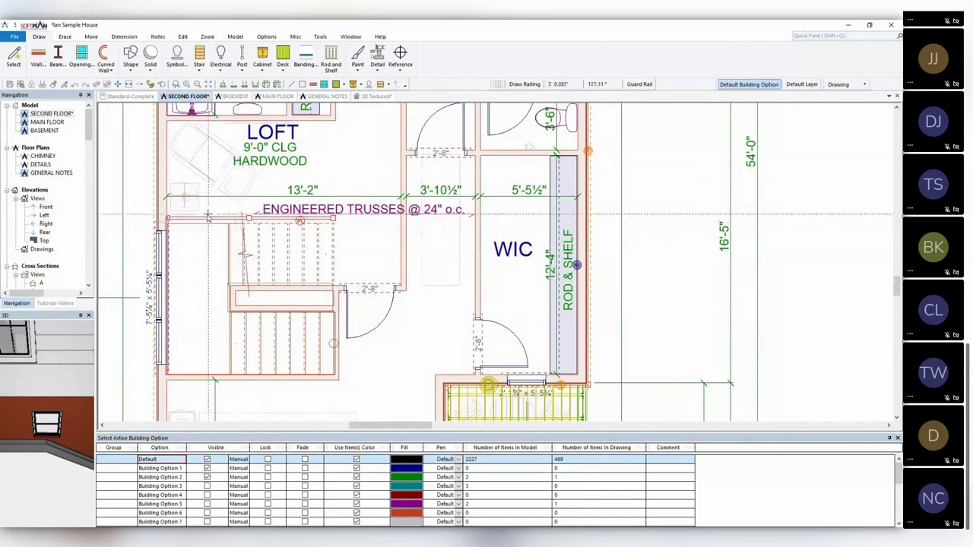
click(366, 97)
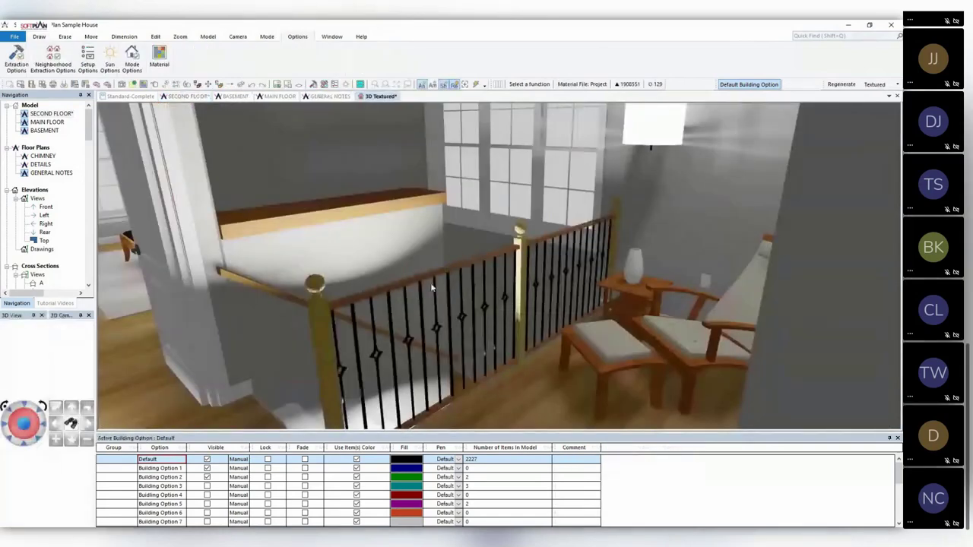
key(Down)
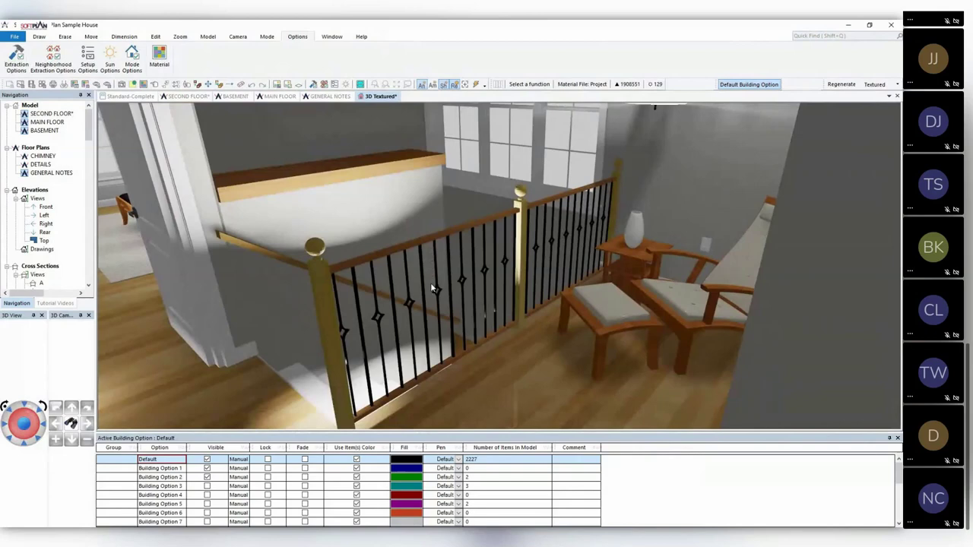
Open the nearest railing post for editing in the 3D view and examine its Style and Top options
right_click(320, 281)
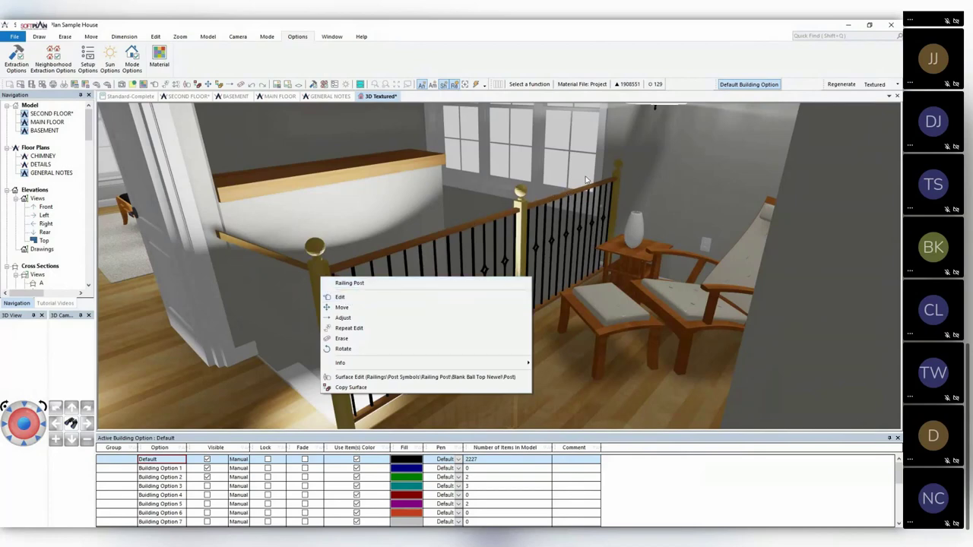
click(395, 304)
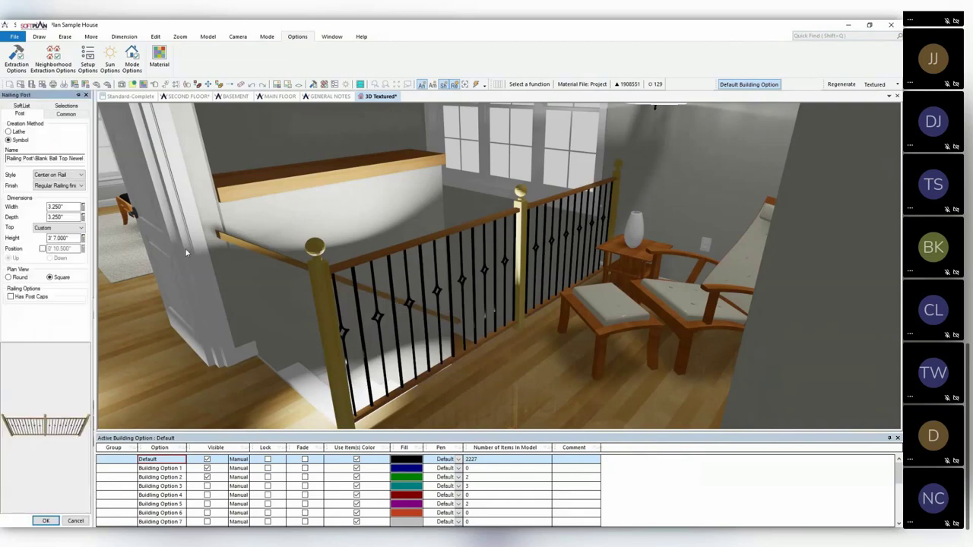
click(81, 176)
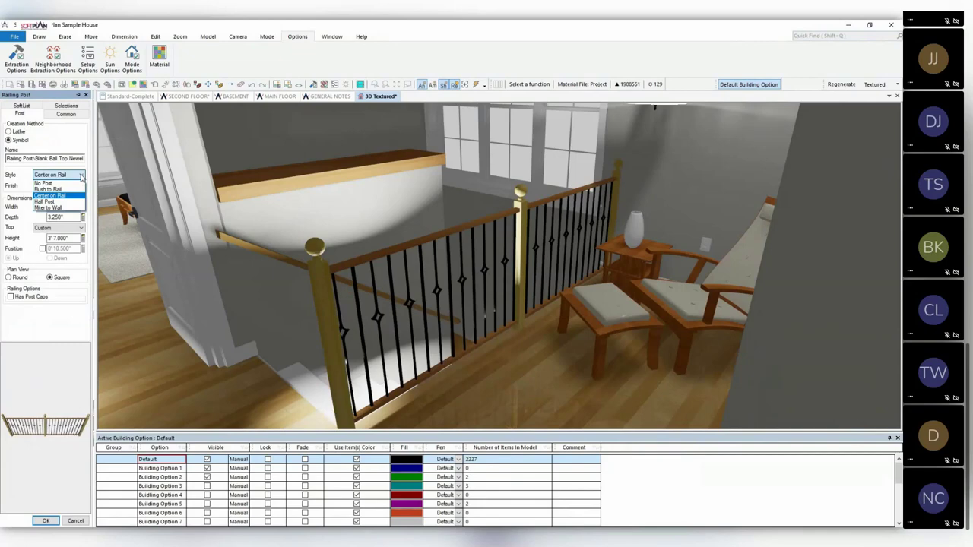
click(81, 178)
click(81, 229)
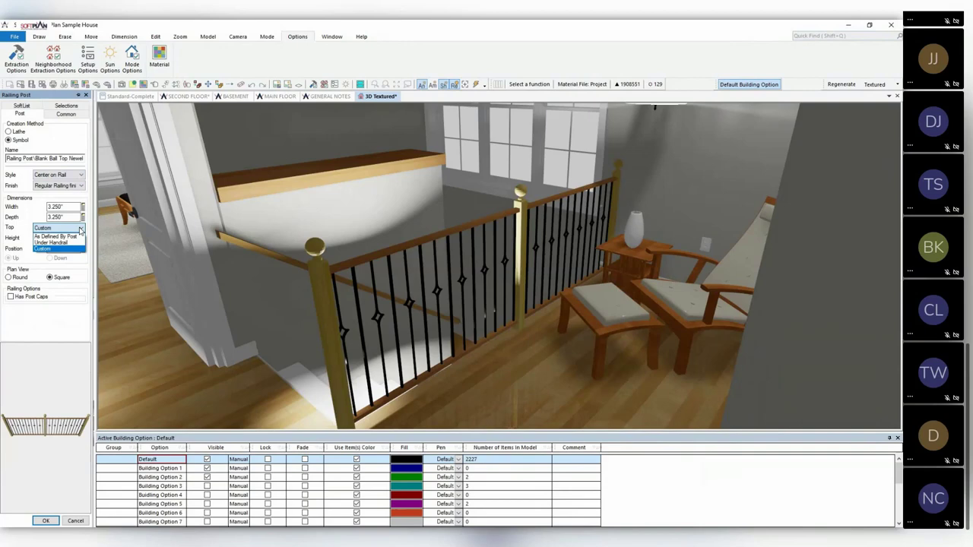
Replace the nearest post's symbol with Contemporary Box Newel from the Railing Post library and apply the change
click(64, 159)
click(65, 160)
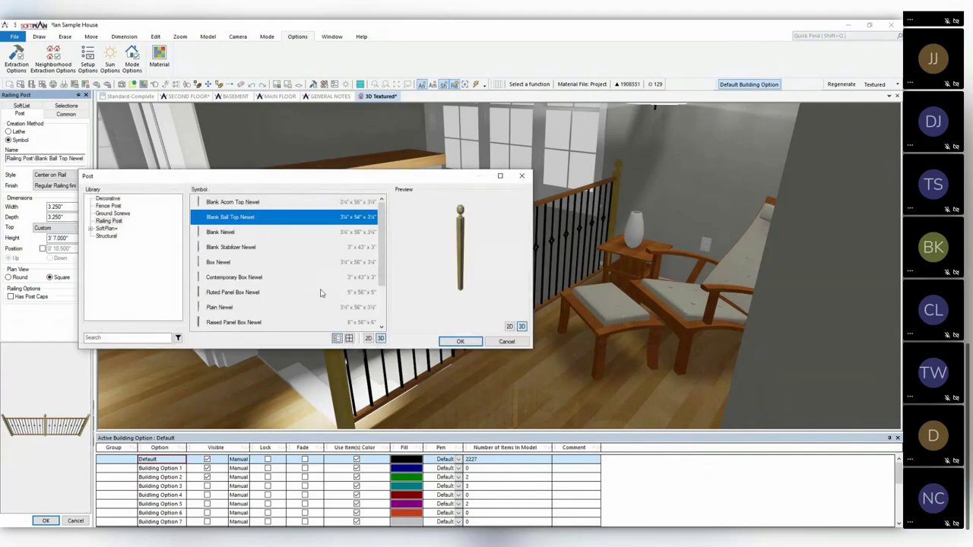
click(255, 249)
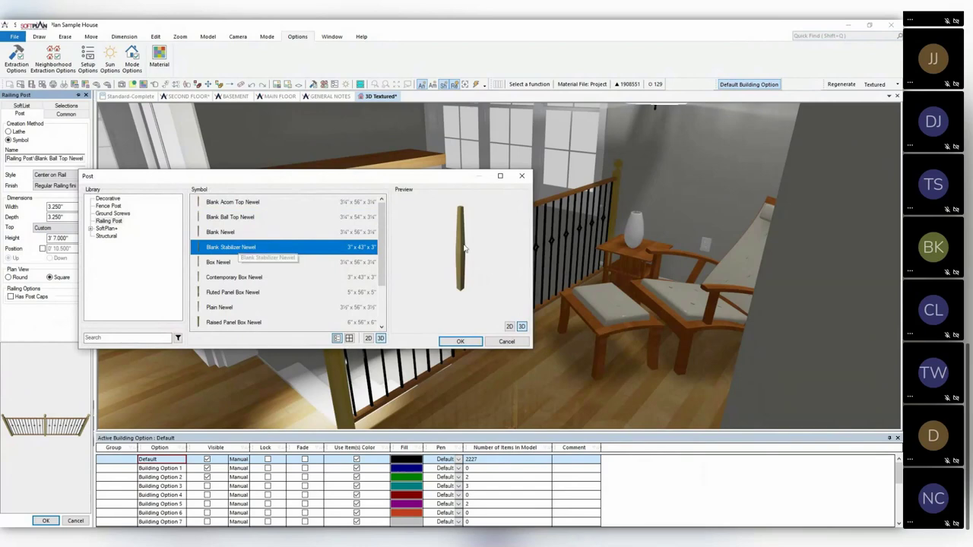
click(295, 277)
click(458, 342)
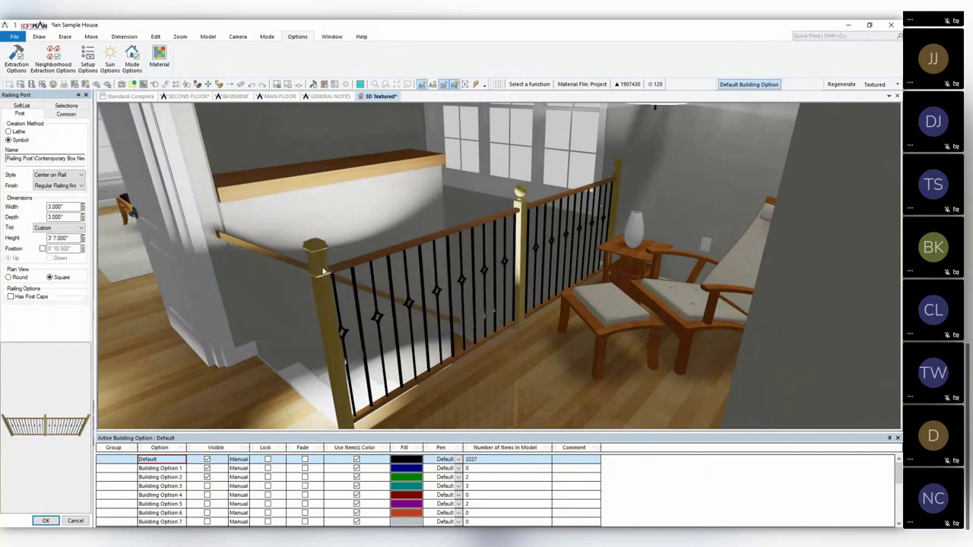
click(43, 522)
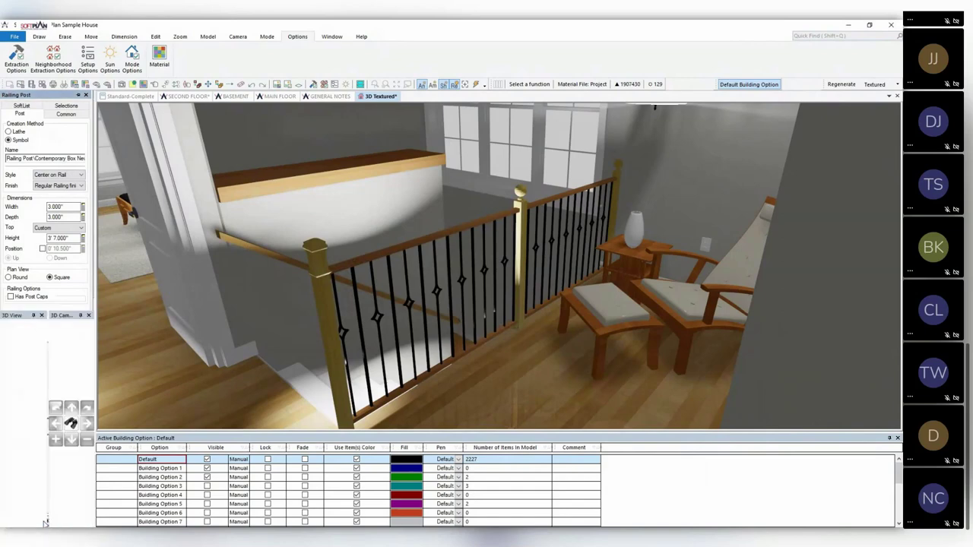
Enable a custom assembly for the loft stair railing and open the part-specific options of its spindles
right_click(379, 261)
click(415, 279)
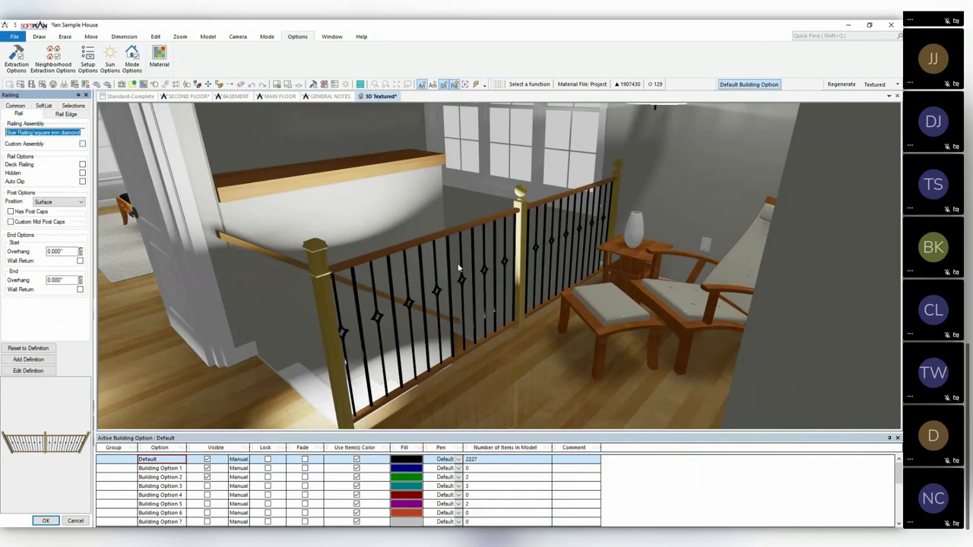
click(84, 145)
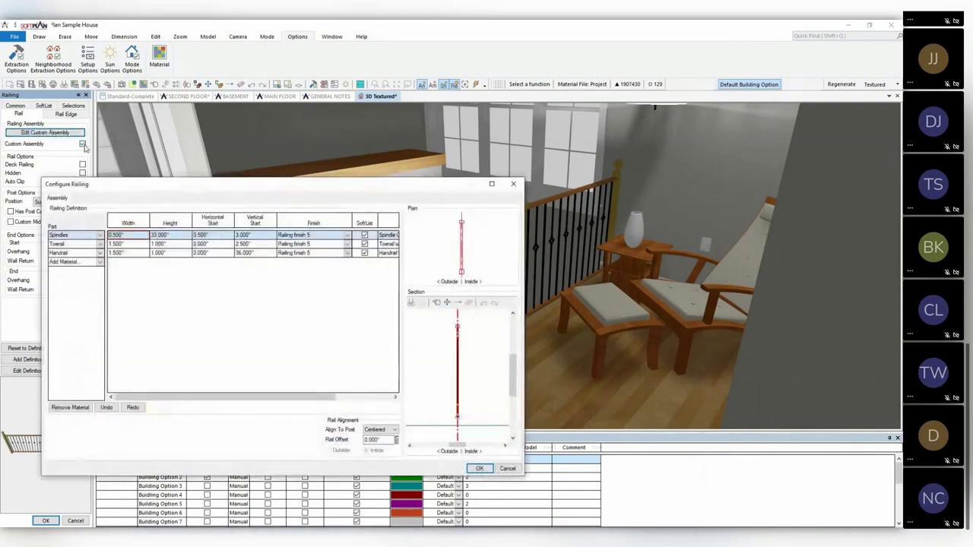
drag(271, 188, 381, 137)
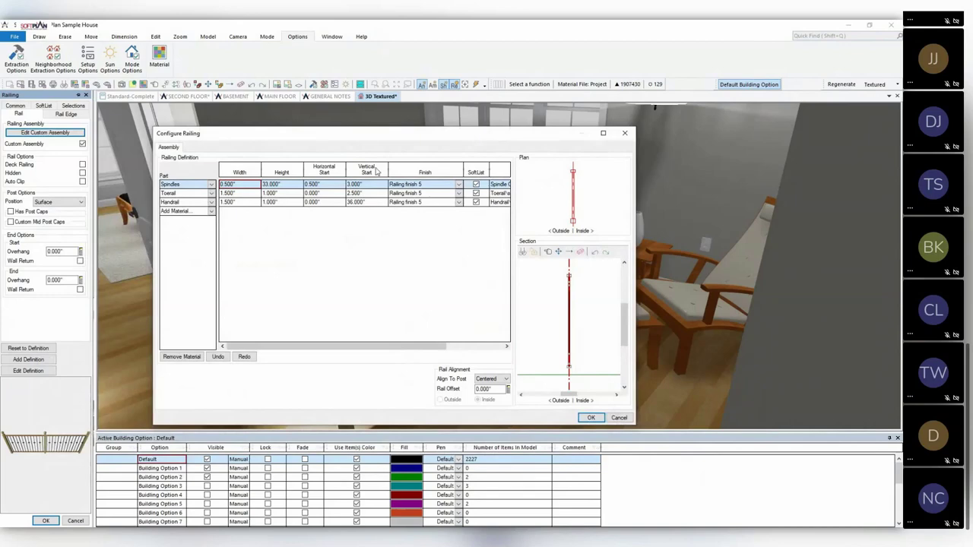
drag(377, 349, 450, 354)
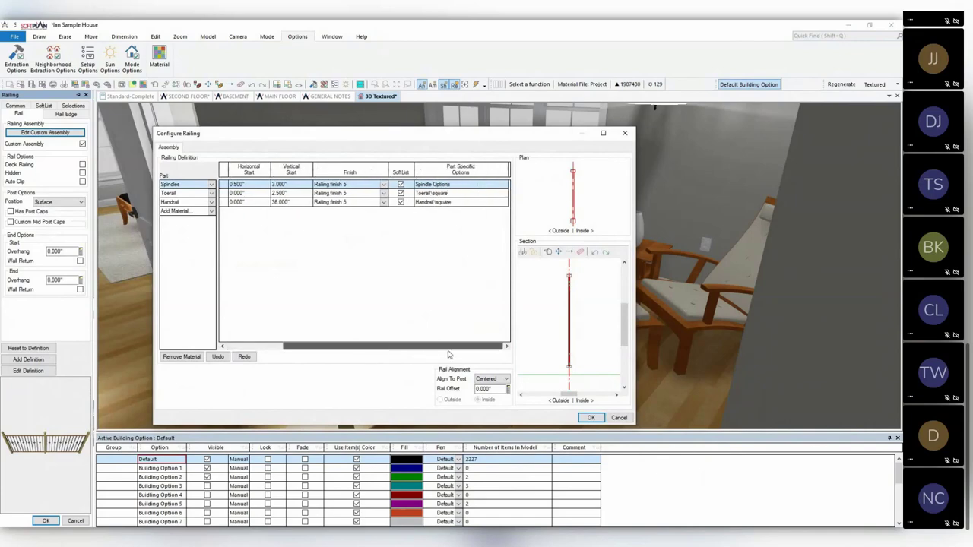
click(457, 184)
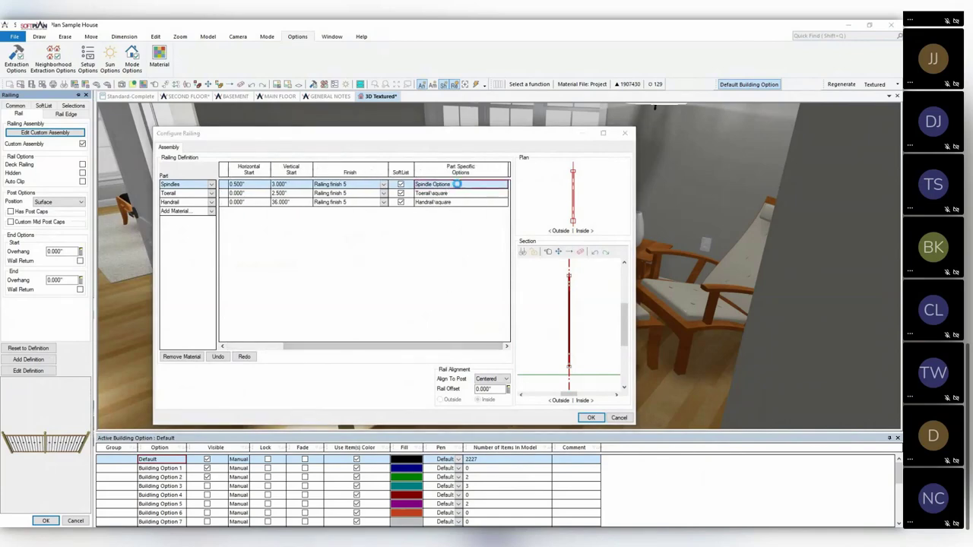
drag(522, 205, 376, 198)
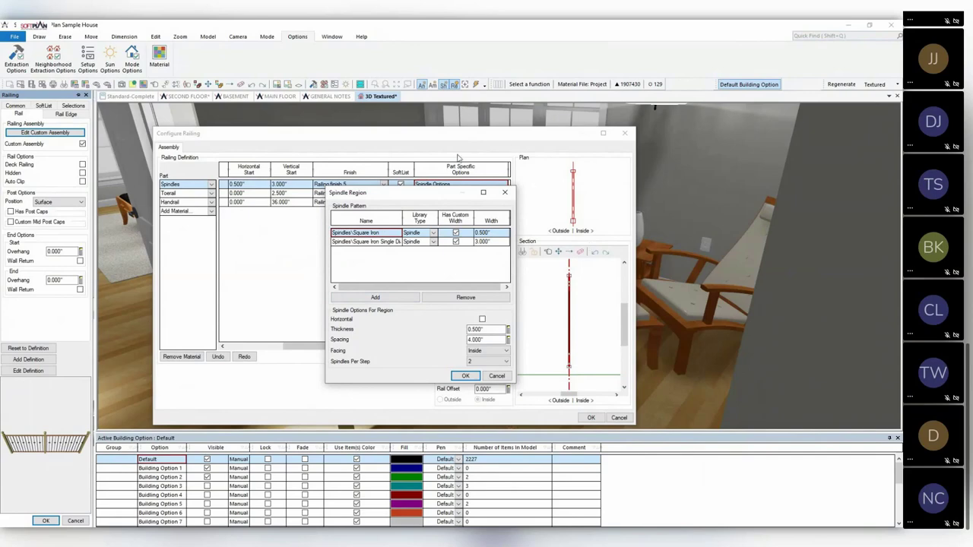
Add the Square Iron Double Diamond spindle to the spindle pattern and apply the custom assembly to the railing
click(391, 300)
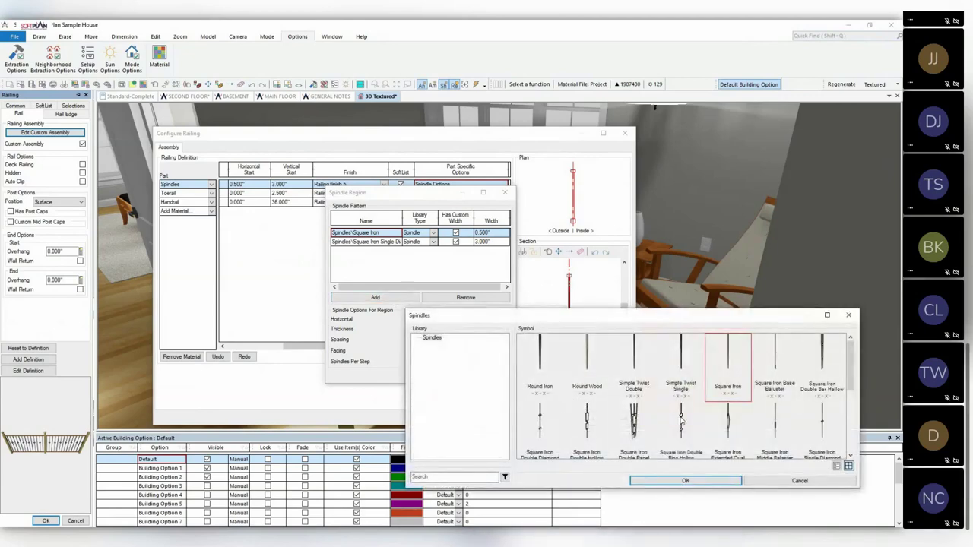
click(543, 422)
click(660, 478)
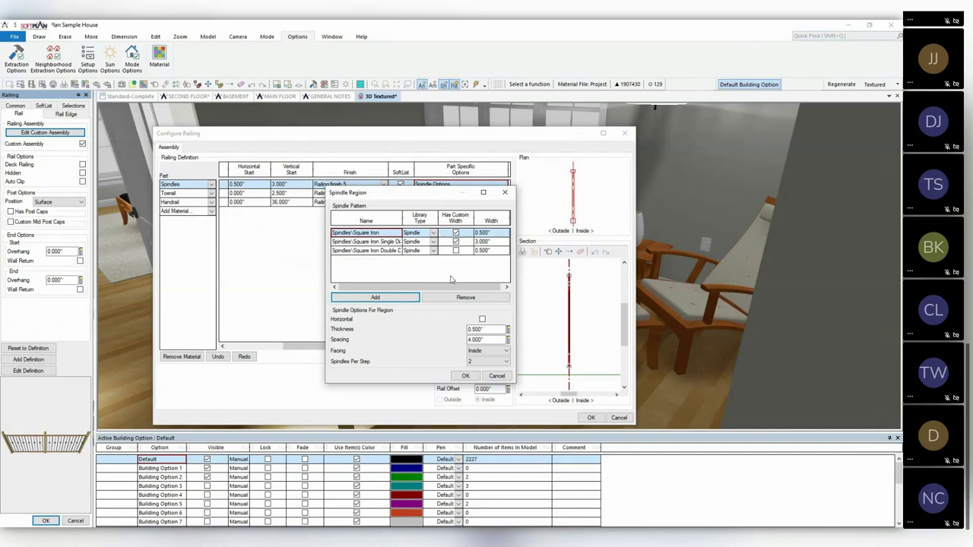
click(507, 286)
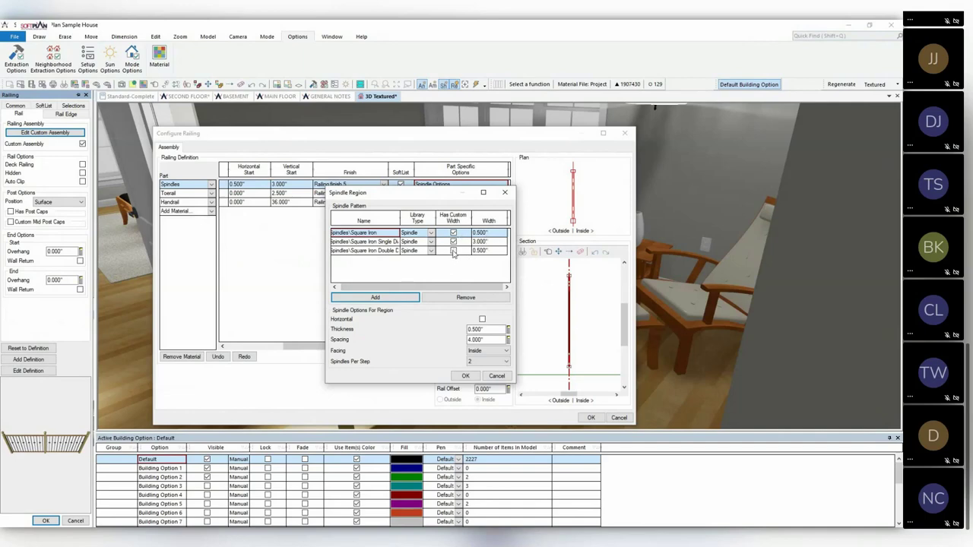
click(505, 351)
click(508, 358)
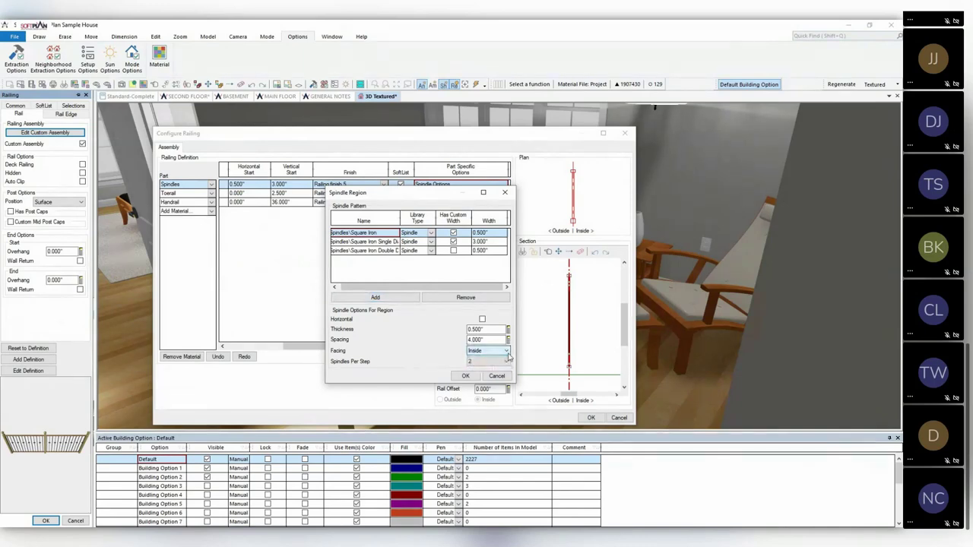
click(466, 376)
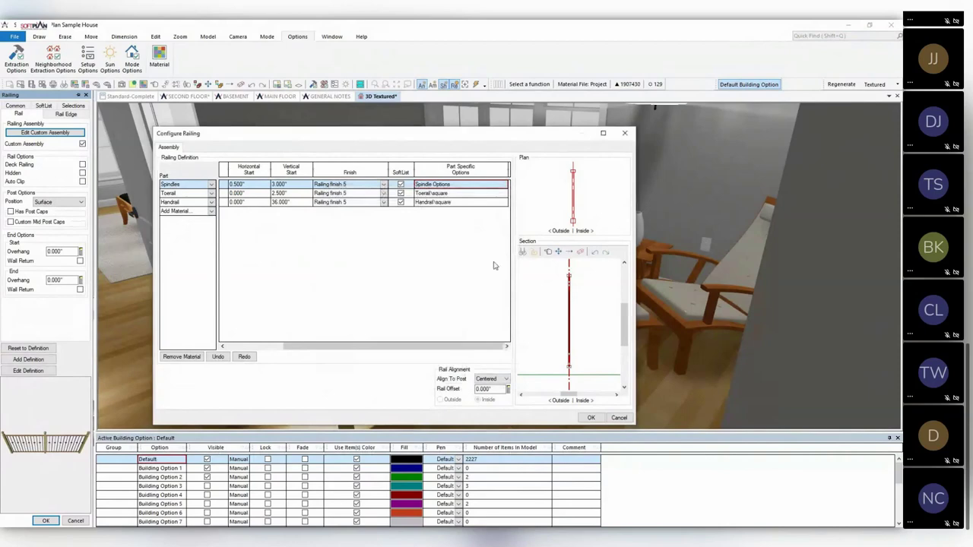
click(591, 418)
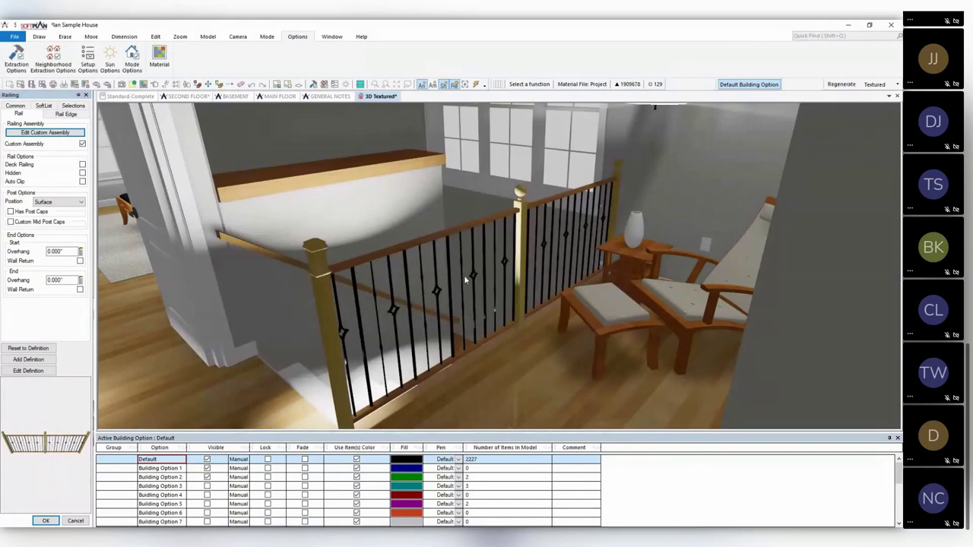
Reopen the railing's custom assembly and examine the handrail and spindle up close in its section preview
scroll(372, 302, up, 3)
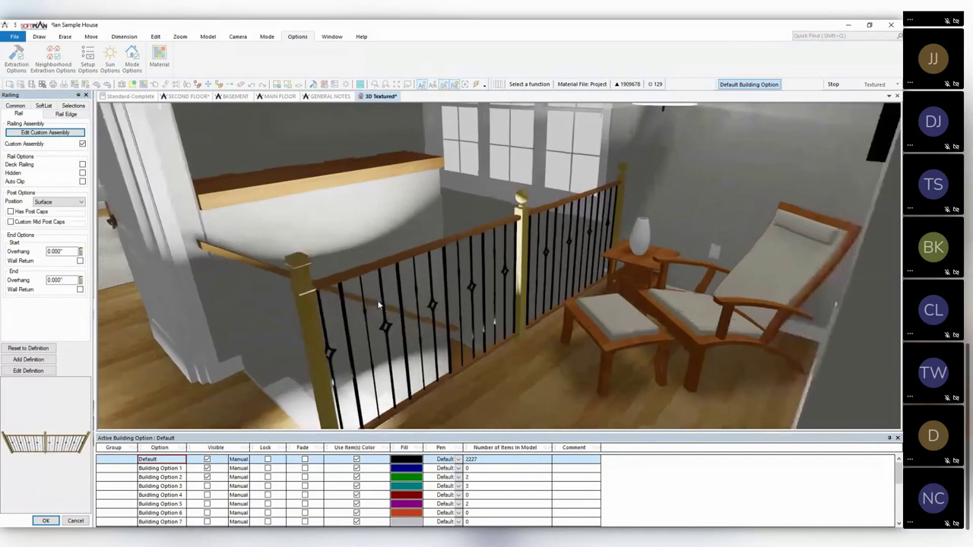
right_click(404, 257)
click(429, 280)
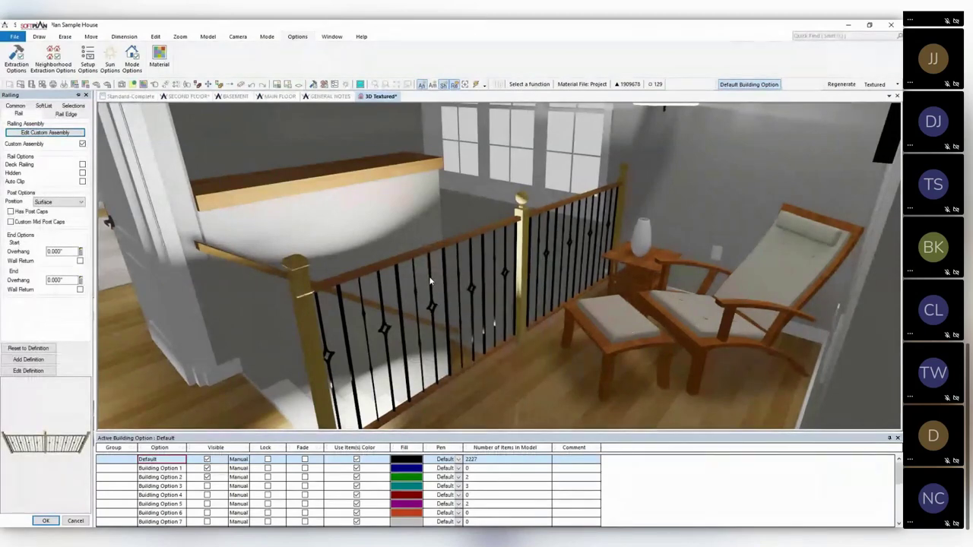
click(65, 132)
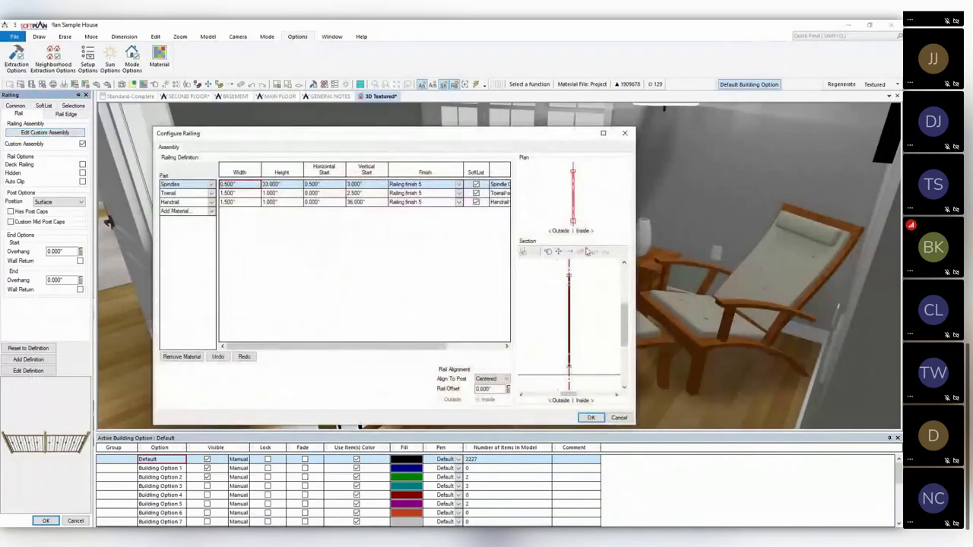
click(587, 252)
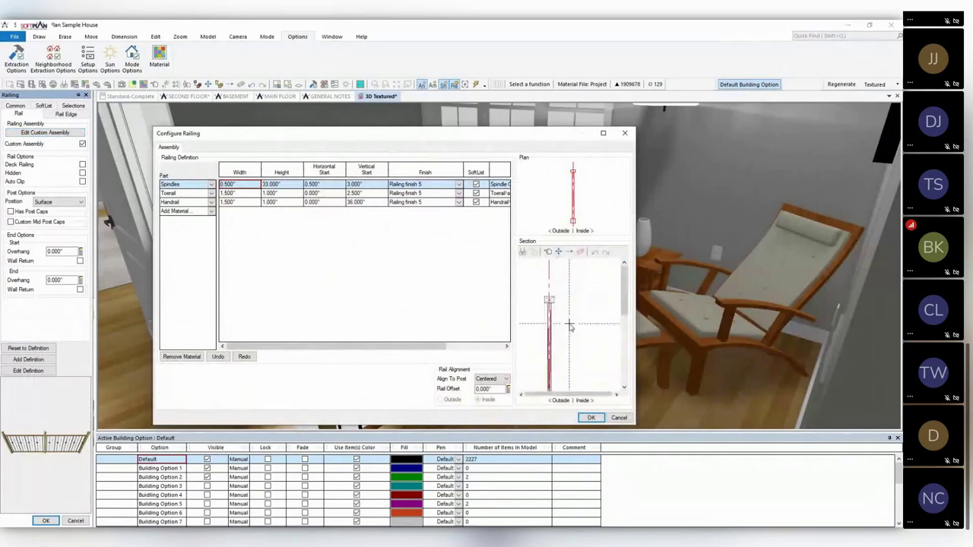
drag(546, 297, 558, 268)
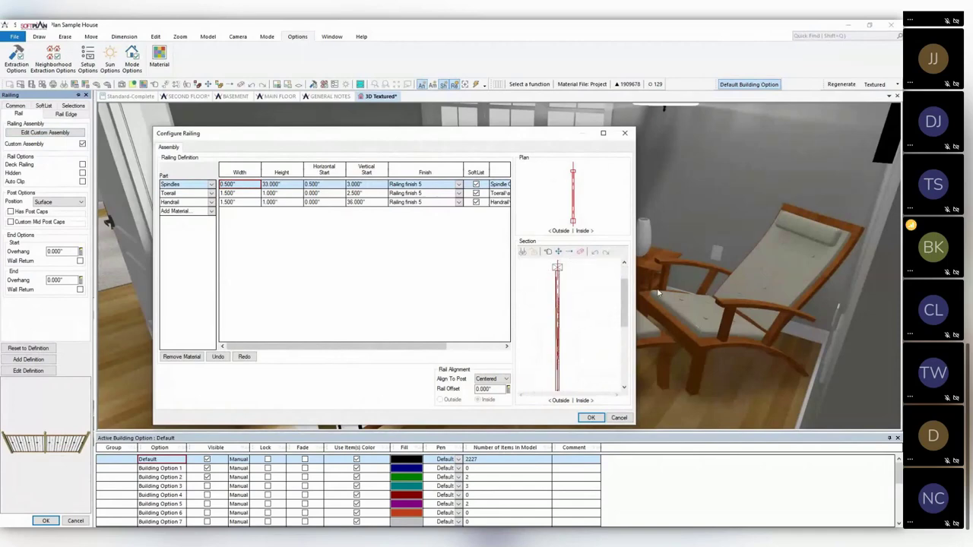
Select the existing handrail in the section preview of the railing assembly
drag(624, 304, 627, 378)
scroll(594, 298, up, 5)
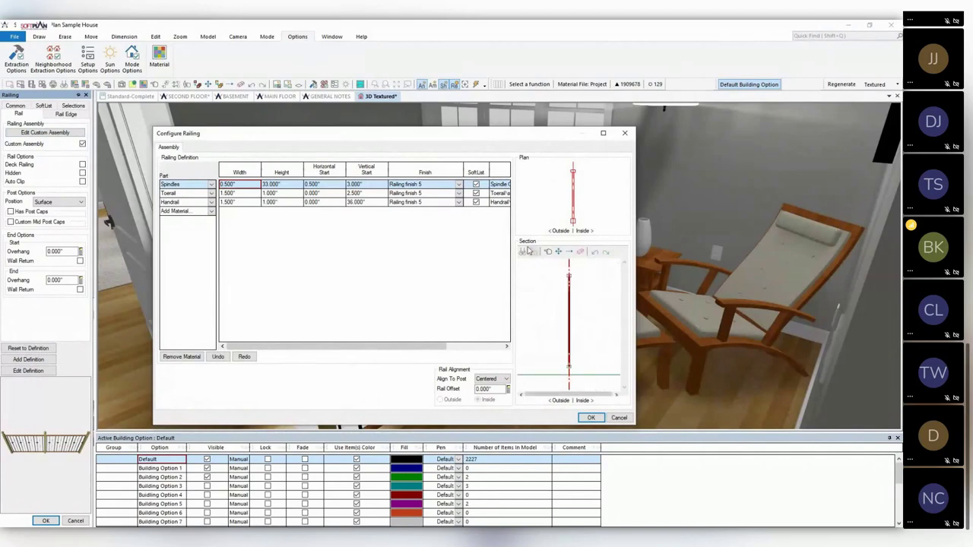
scroll(570, 275, up, 3)
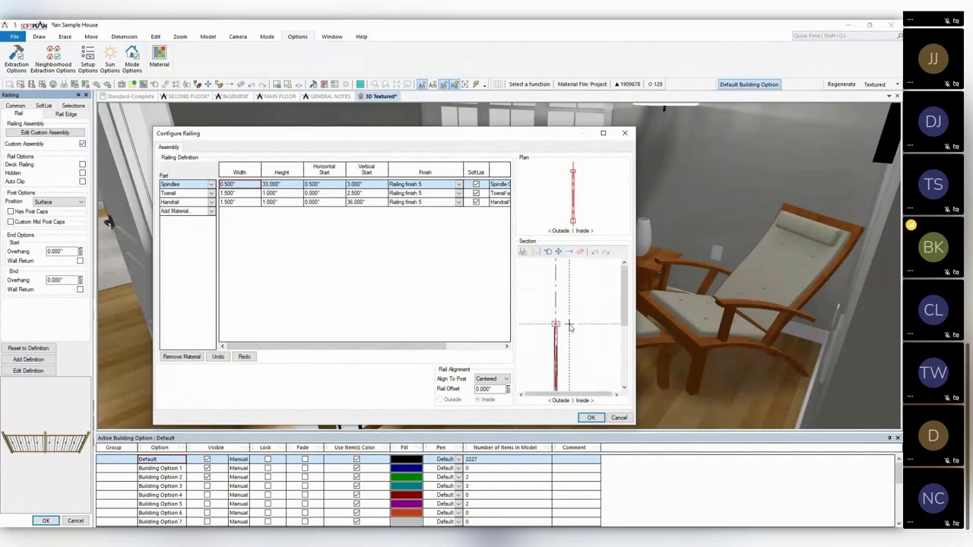
click(549, 252)
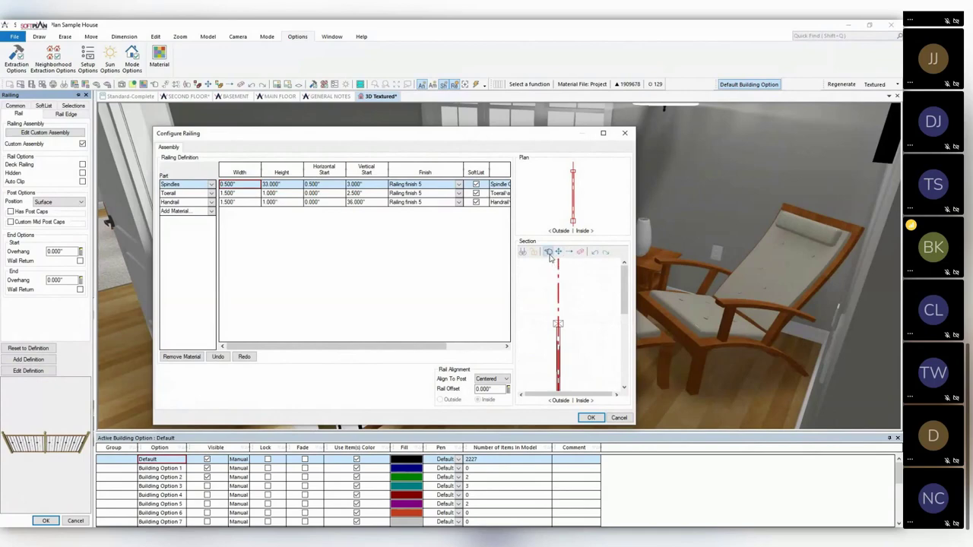
click(558, 325)
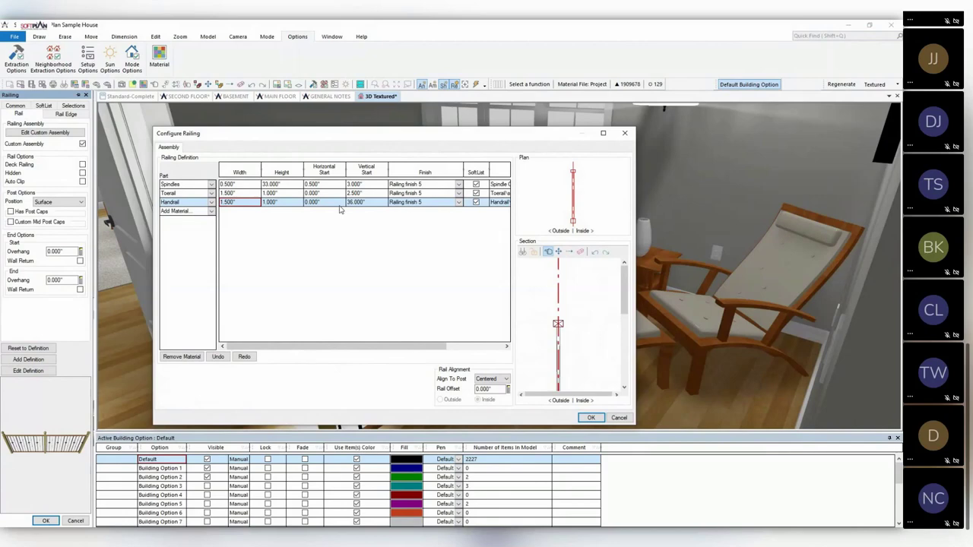
Add a second Handrail part on top of the existing one and try to reposition it in the section preview
click(210, 213)
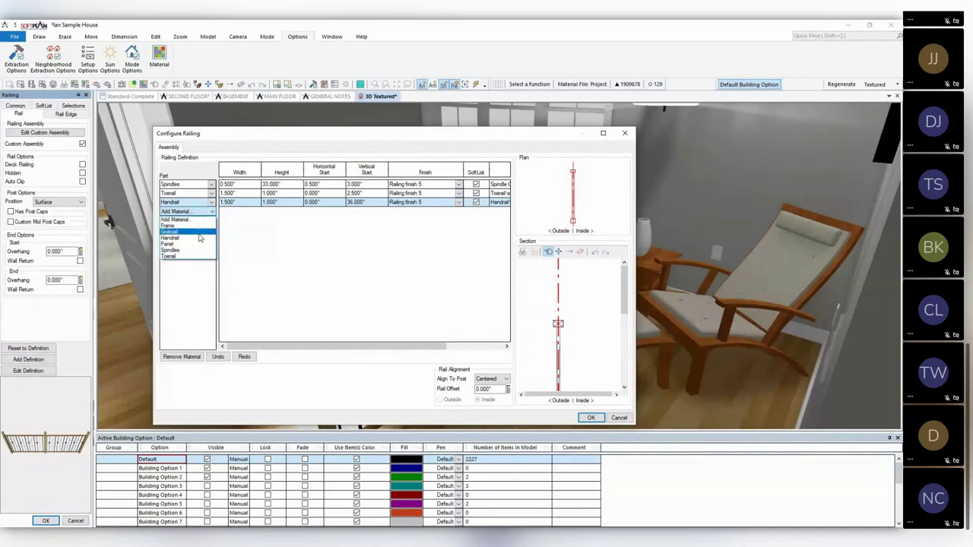
click(200, 241)
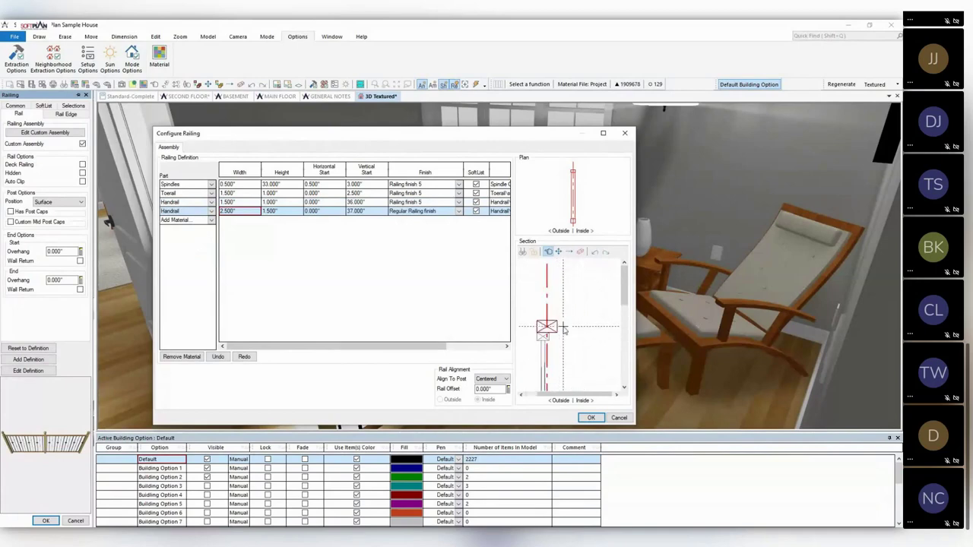
click(559, 252)
click(547, 327)
click(548, 333)
click(548, 329)
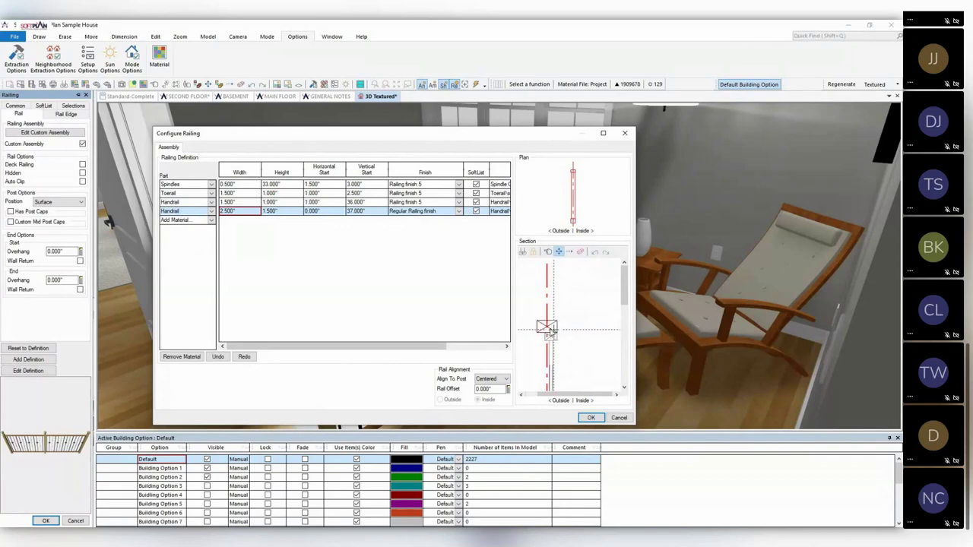
Set the new upper handrail's width to 4.5 inches, apply the assembly, and inspect the railing in the 3D view
click(256, 213)
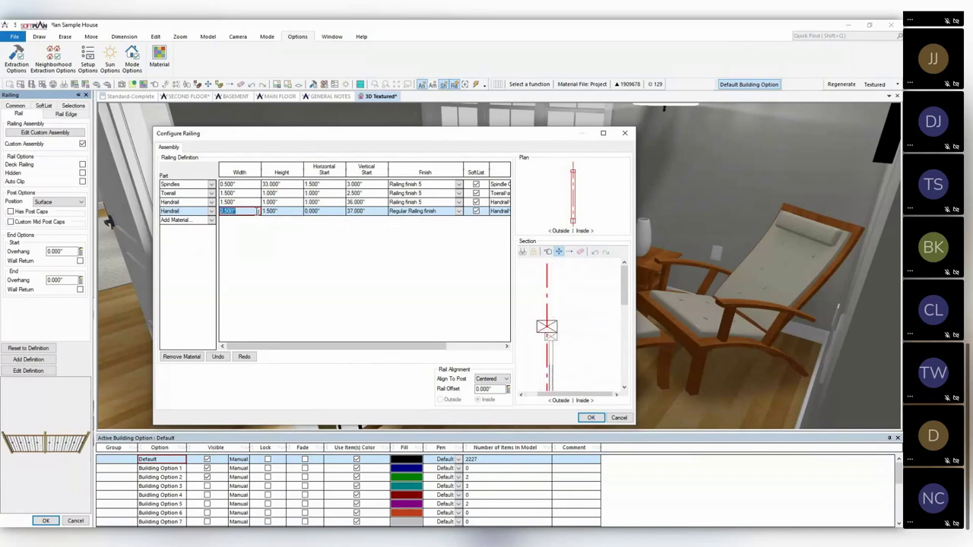
text(4)
key(Return)
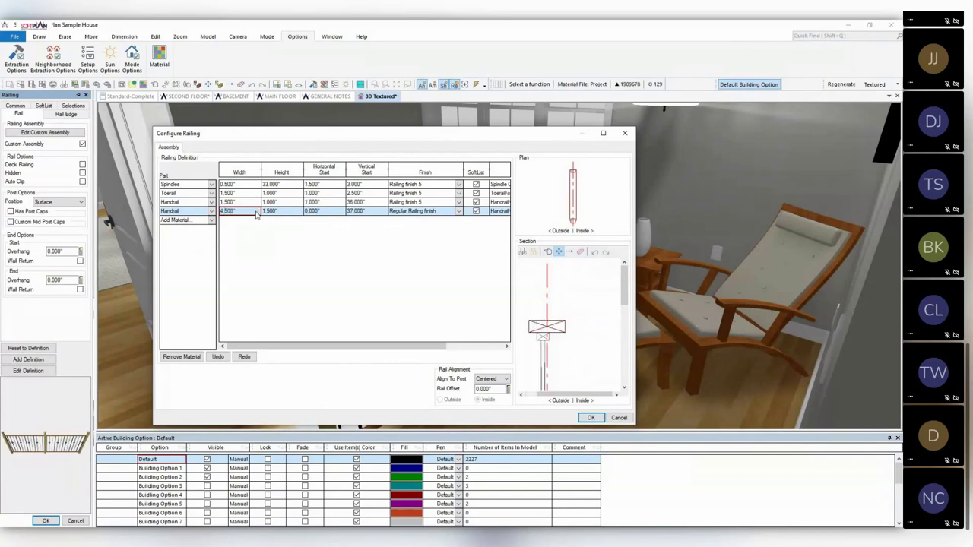
click(592, 418)
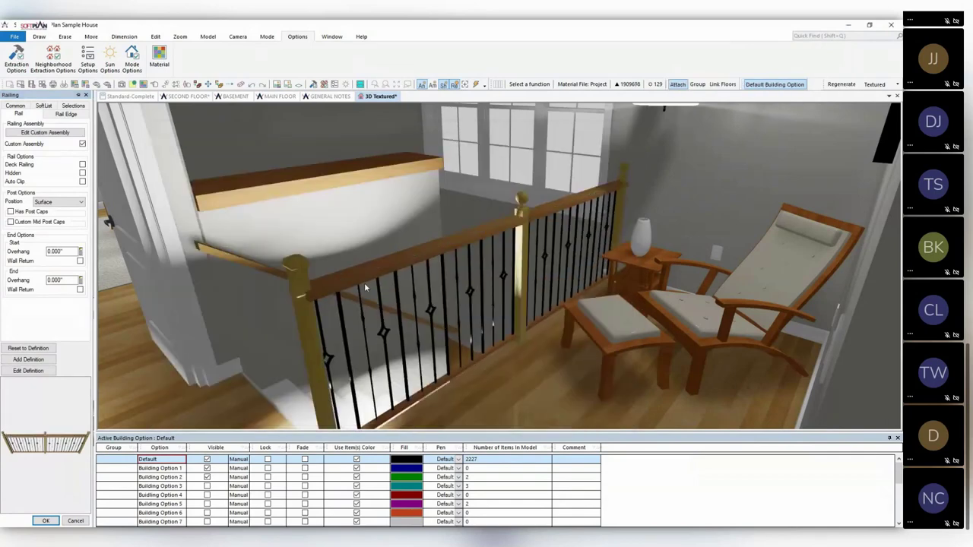
scroll(365, 281, up, 3)
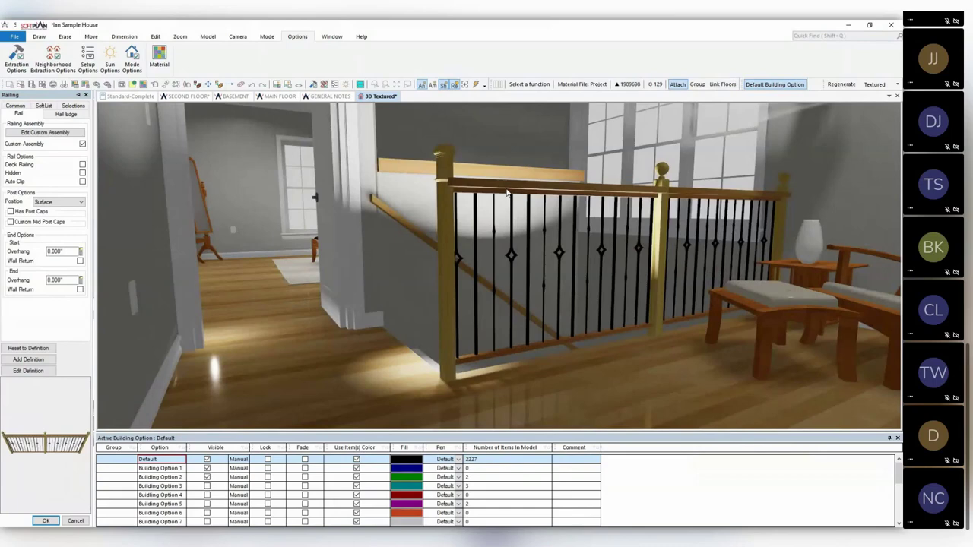
Close the railing's properties and open the A3. Front and Rear Elevations sheet from the plan set
click(89, 95)
drag(89, 122, 96, 240)
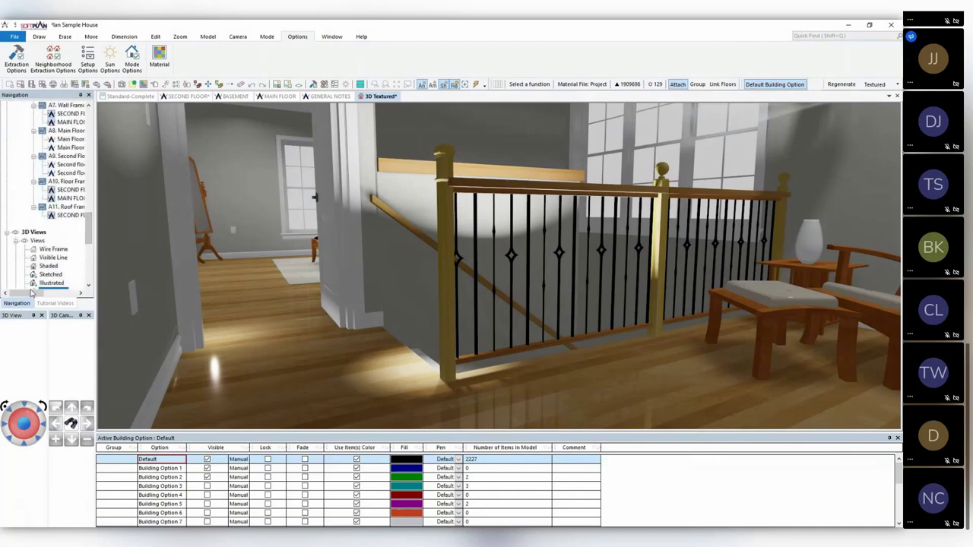
drag(27, 293, 53, 297)
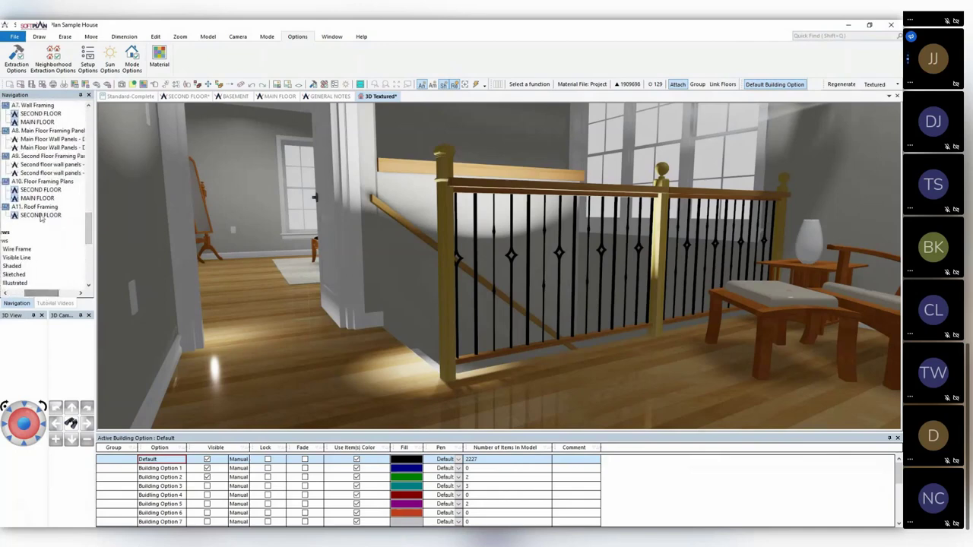
scroll(48, 247, up, 1)
scroll(43, 190, up, 5)
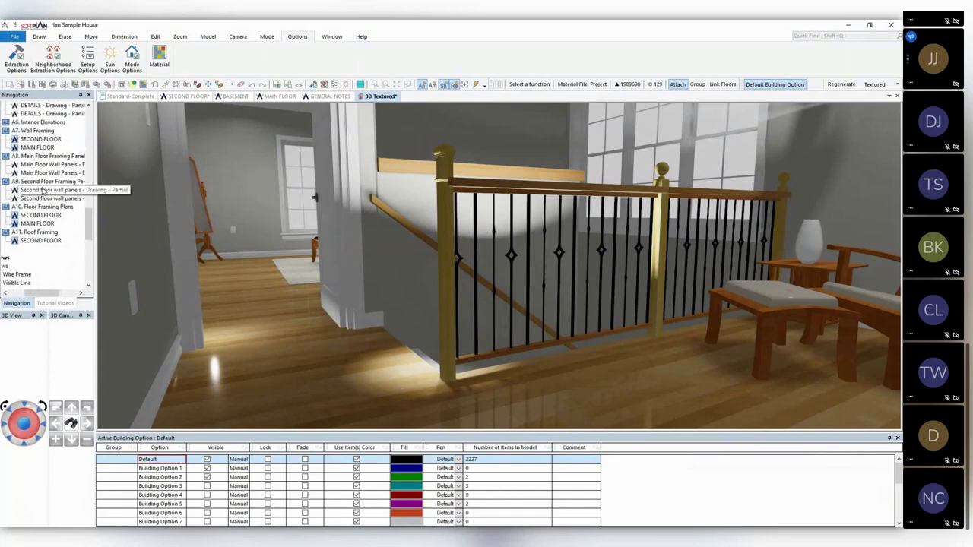
scroll(44, 179, up, 2)
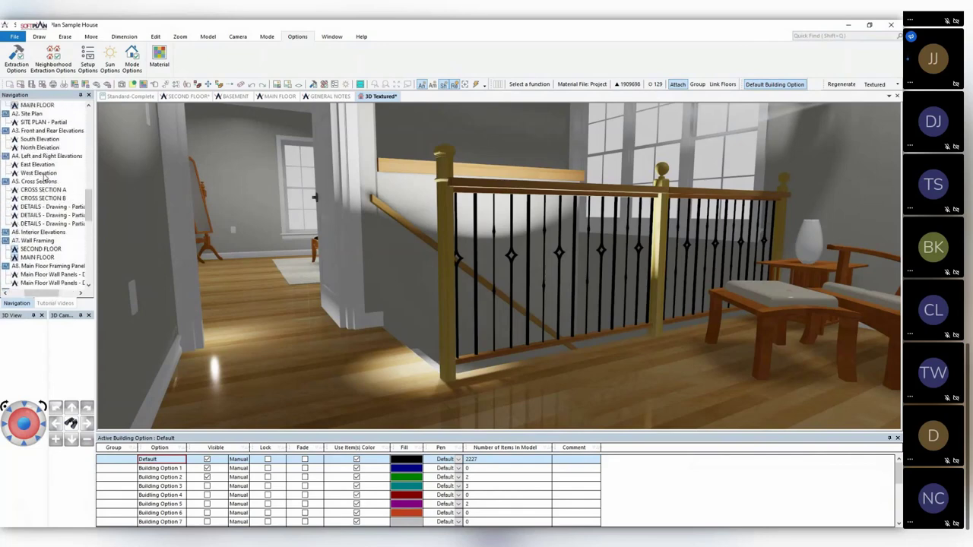
double_click(41, 148)
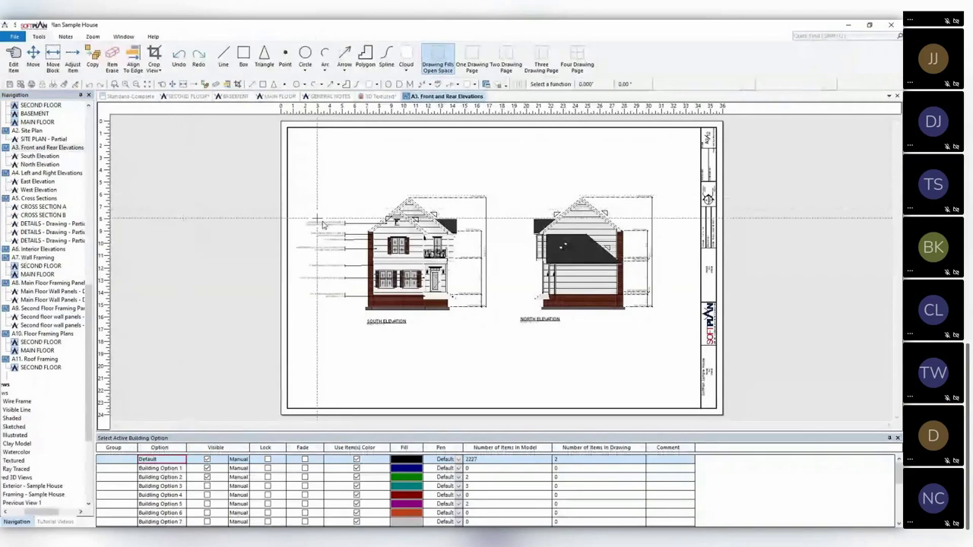
Erase the South Elevation and North Elevation drawings from the sheet
key(Delete)
click(431, 237)
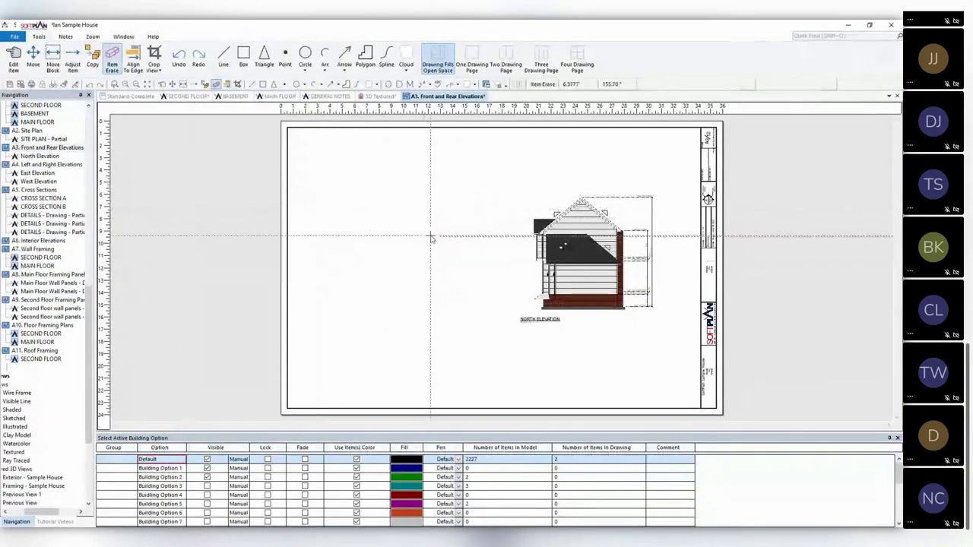
click(570, 259)
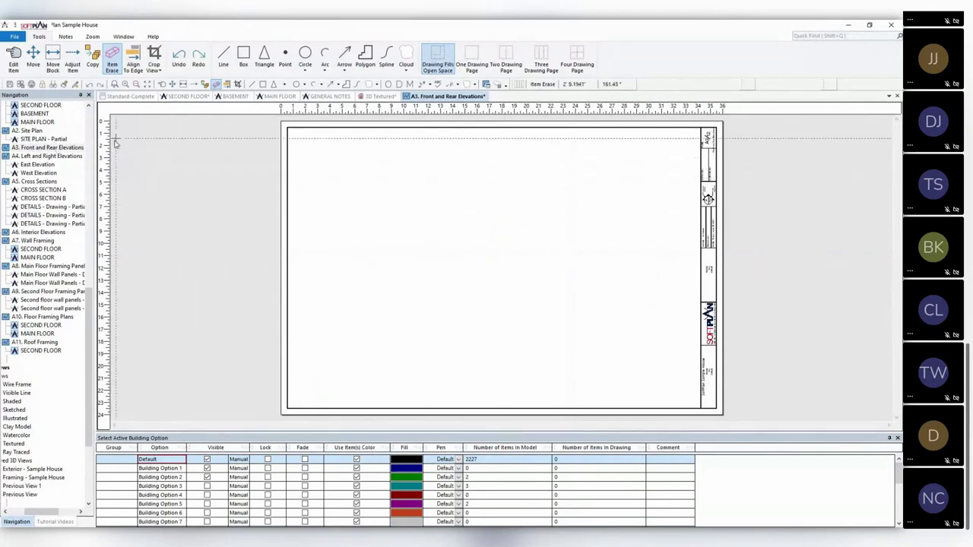
Bring the model floors into view in the project tree and set the sheet up as a three drawing page
drag(88, 292, 90, 114)
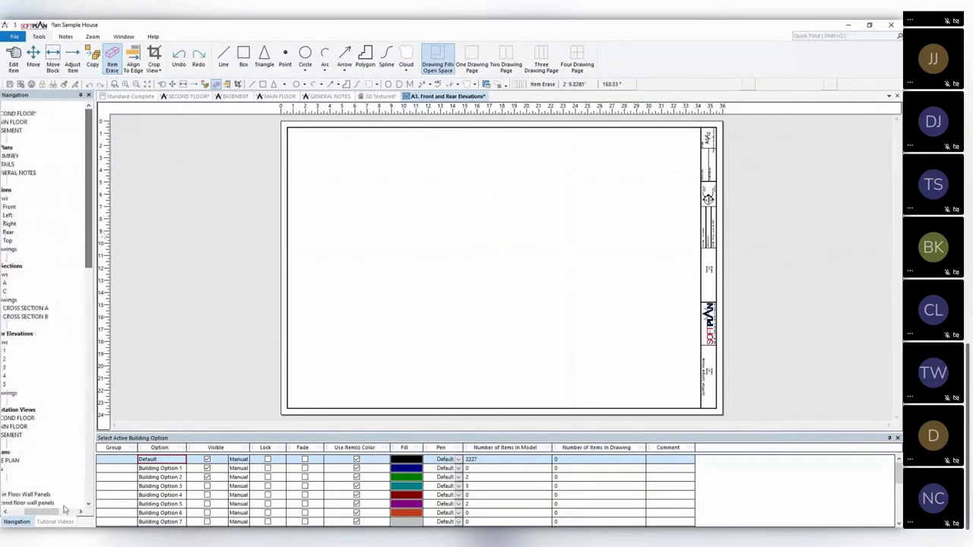
drag(48, 515, 30, 515)
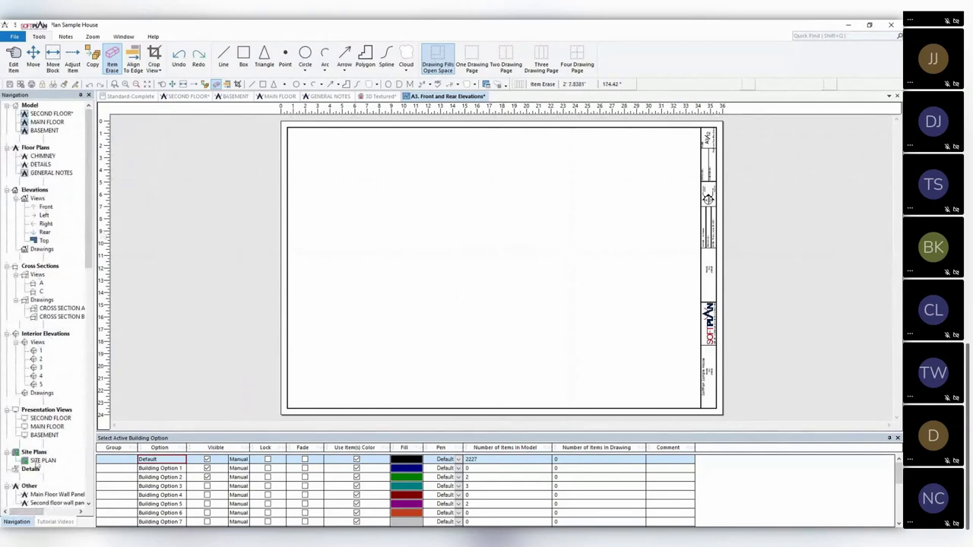
scroll(36, 464, down, 1)
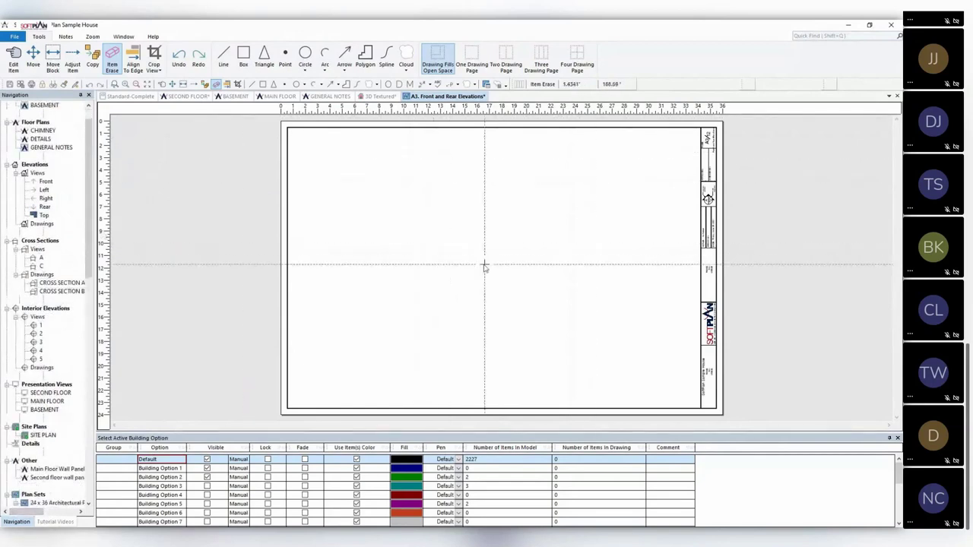
drag(89, 142, 89, 131)
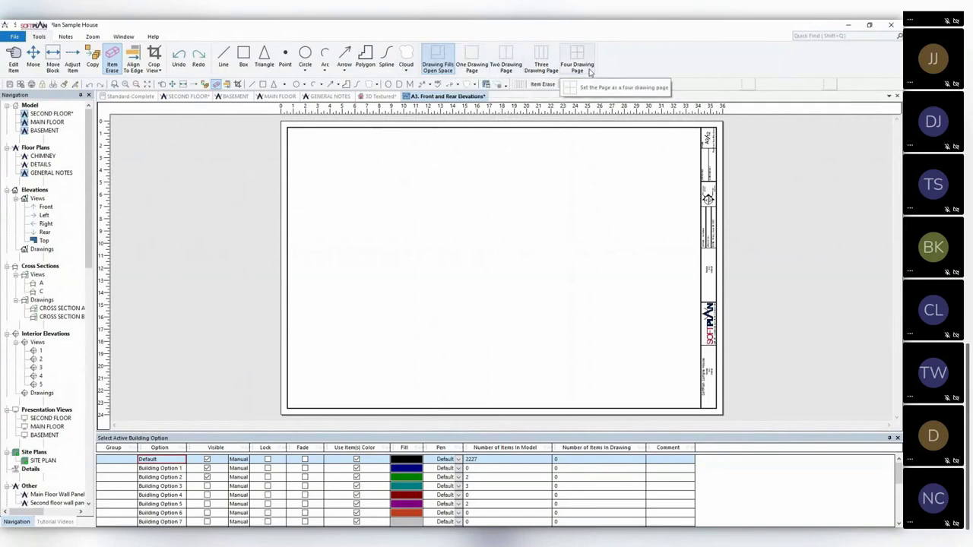
click(446, 68)
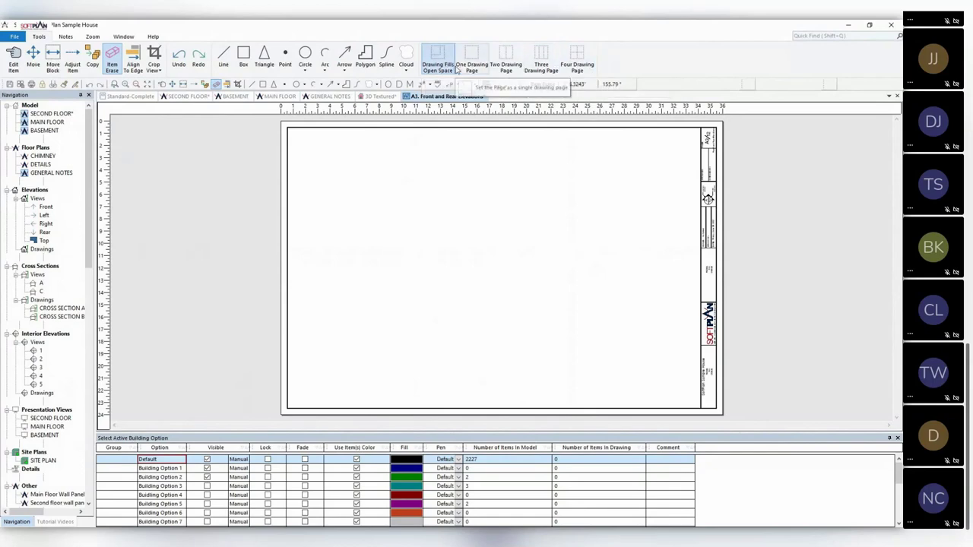
click(544, 70)
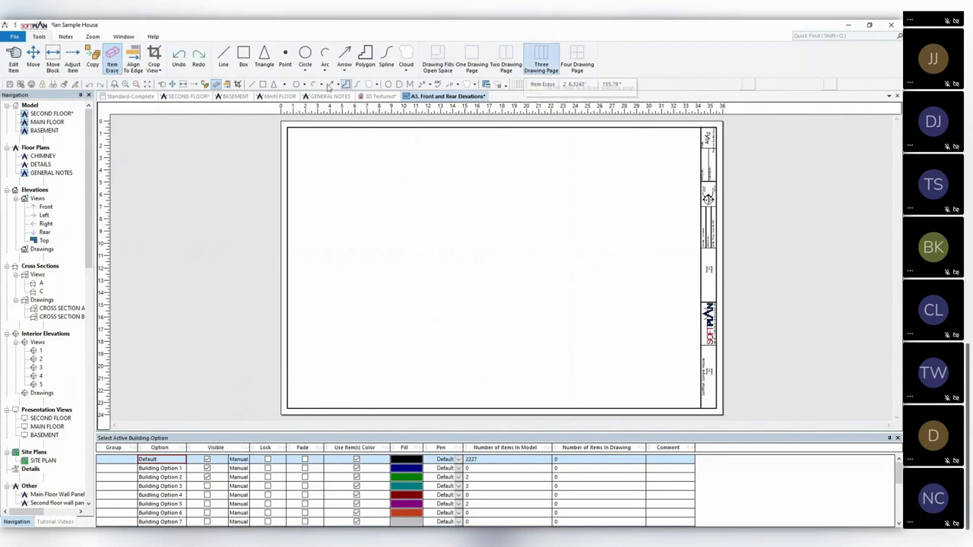
Place MAIN FLOOR in the sheet's middle third, SECOND FLOOR in its left third, and BASEMENT in its right third
mouse_move(50, 134)
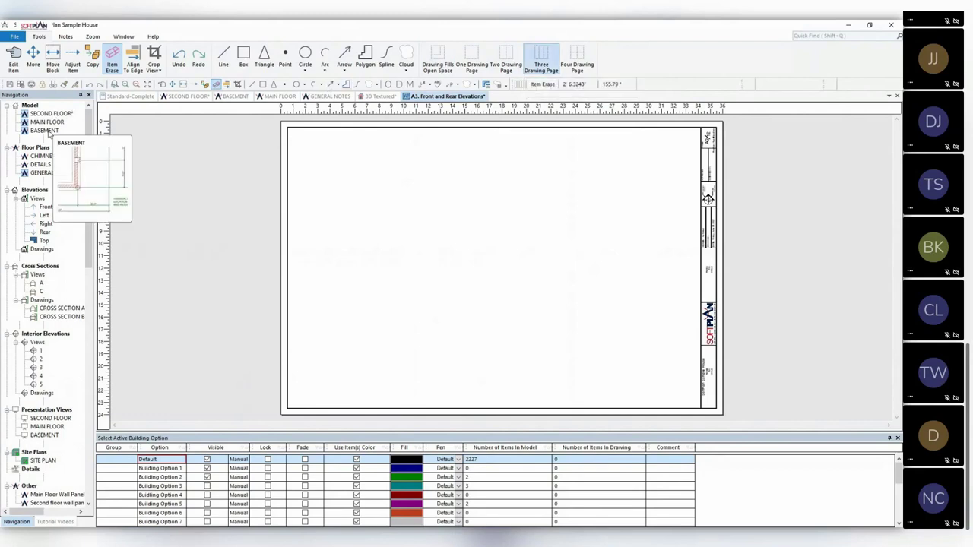
drag(52, 125, 328, 201)
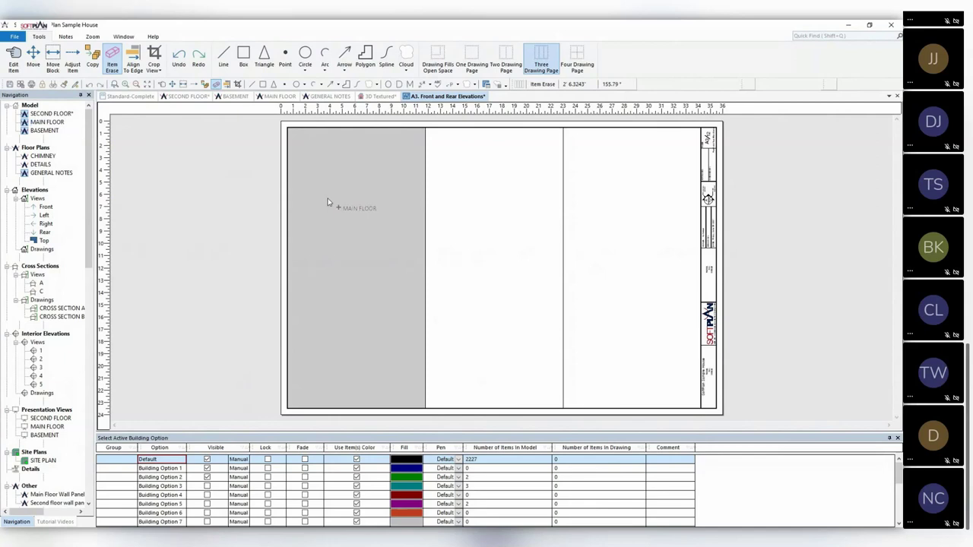
drag(328, 201, 601, 215)
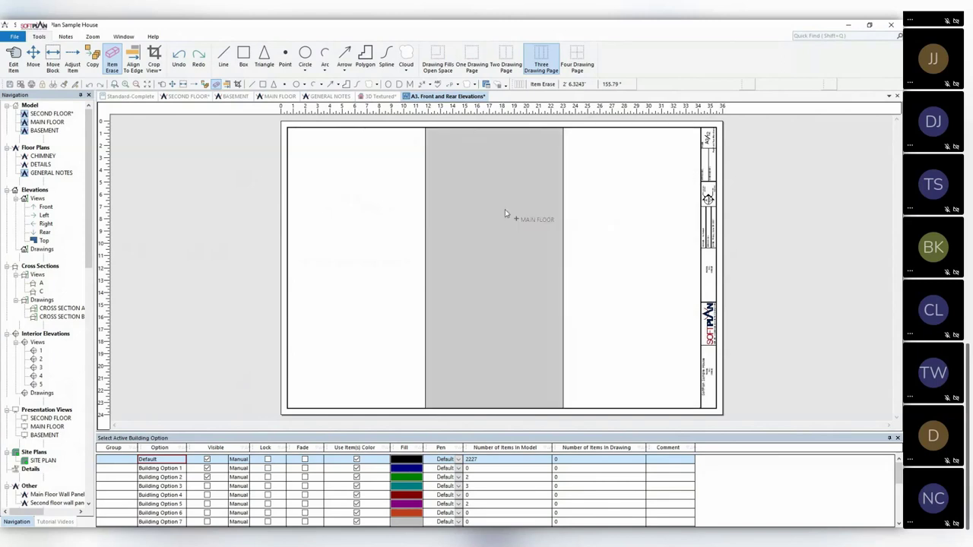
click(481, 220)
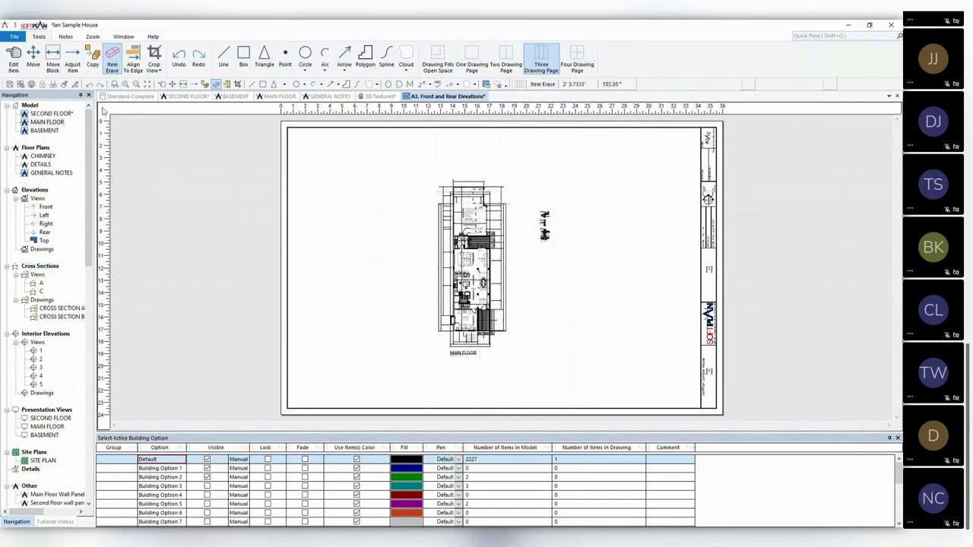
drag(47, 113, 359, 229)
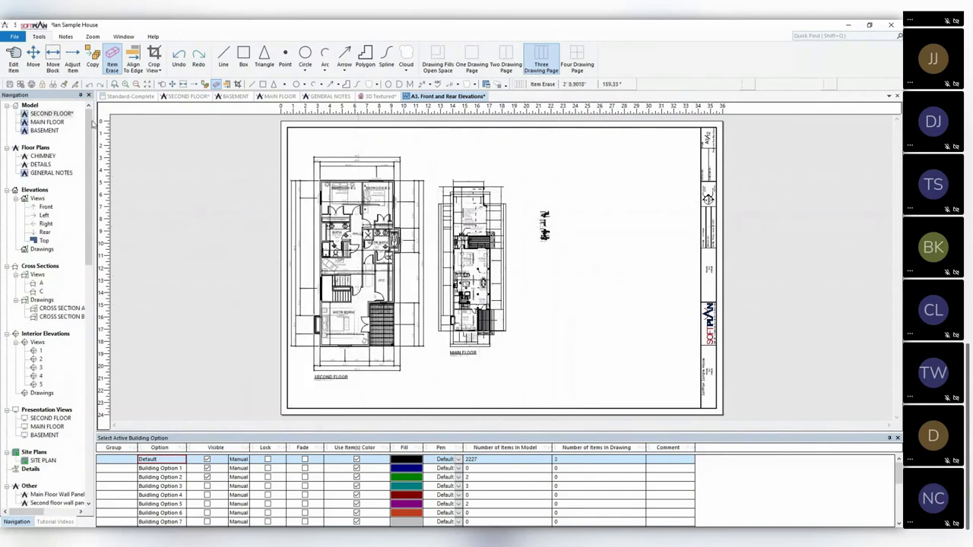
drag(41, 132, 601, 249)
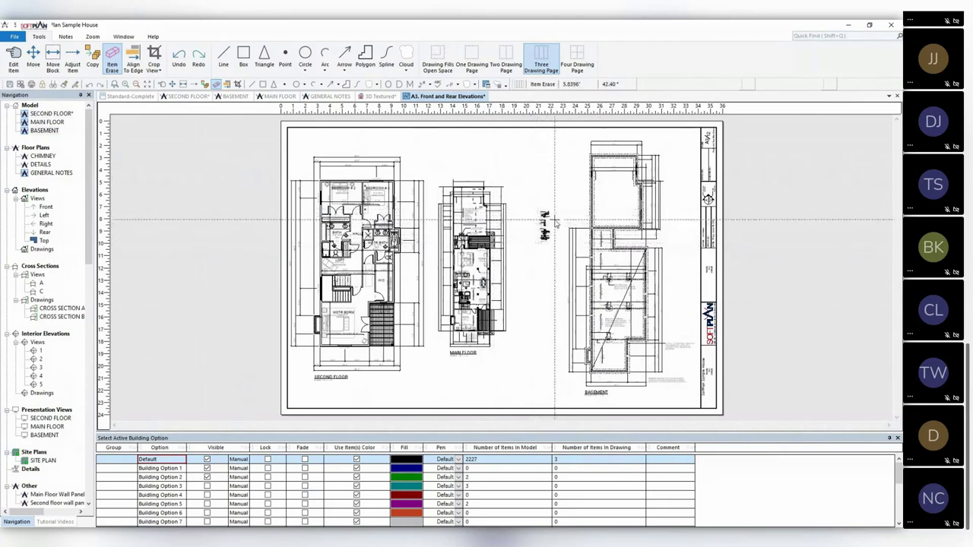
Crop the MAIN FLOOR drawing's right edge inward to exclude the stray notes beside the plan
click(153, 65)
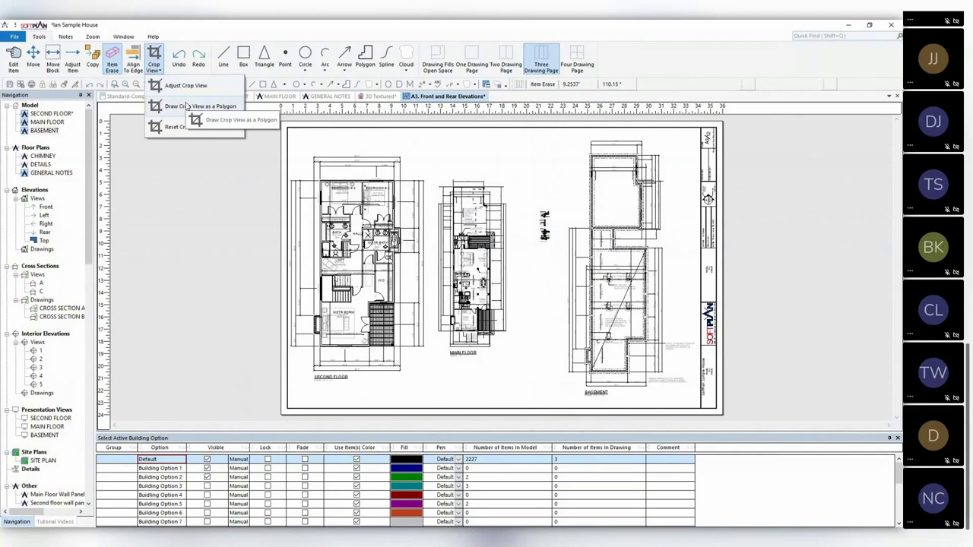
click(186, 85)
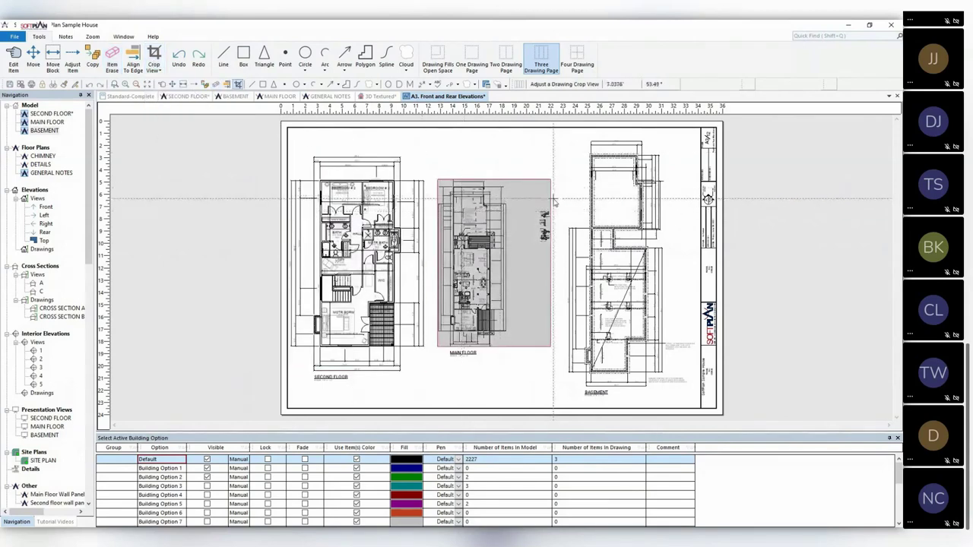
drag(552, 199, 521, 204)
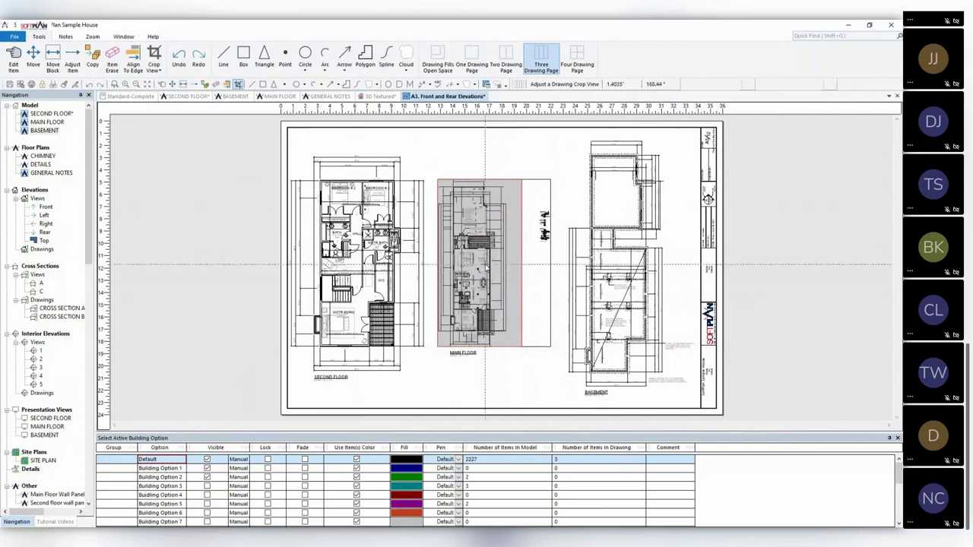
key(Escape)
Move the cropped MAIN FLOOR drawing about 1-11/16 inches right, centring it between the SECOND FLOOR and BASEMENT drawings
drag(491, 260, 504, 260)
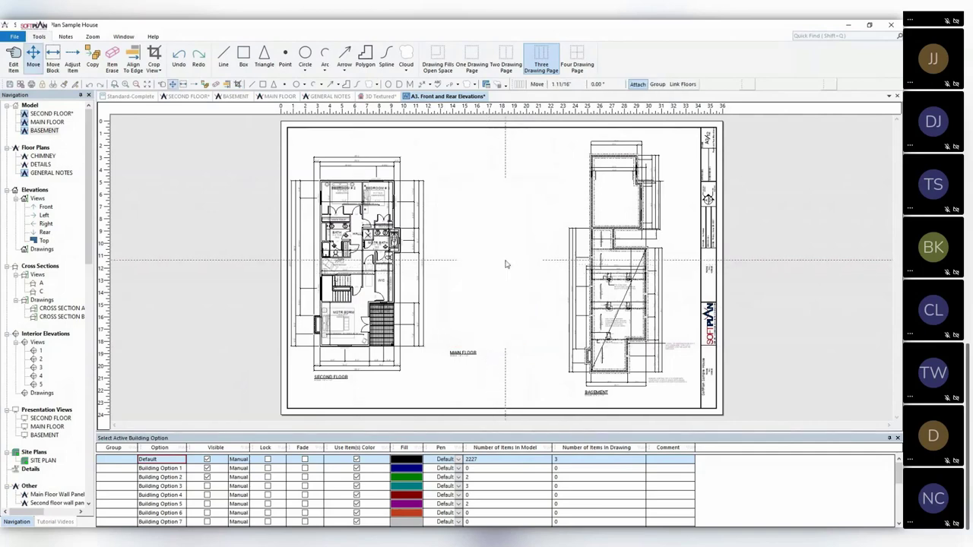
right_click(505, 261)
key(Escape)
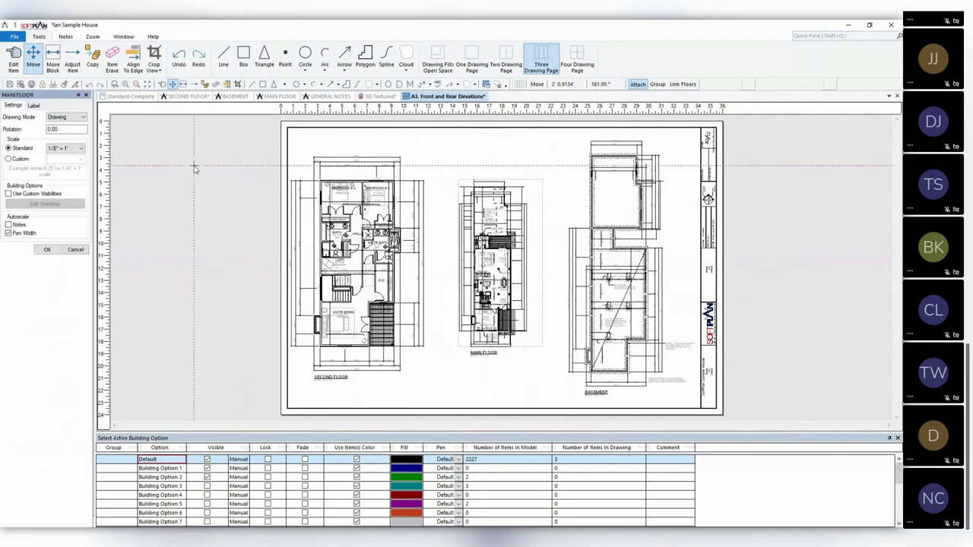
Set the MAIN FLOOR drawing's scale to 3/16" = 1' and check the scale label under the BASEMENT drawing
click(82, 149)
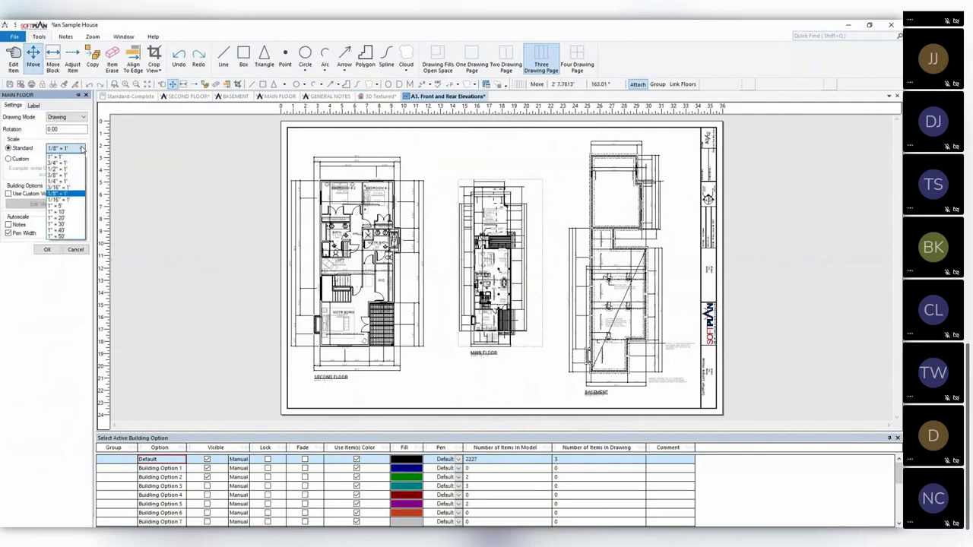
click(64, 183)
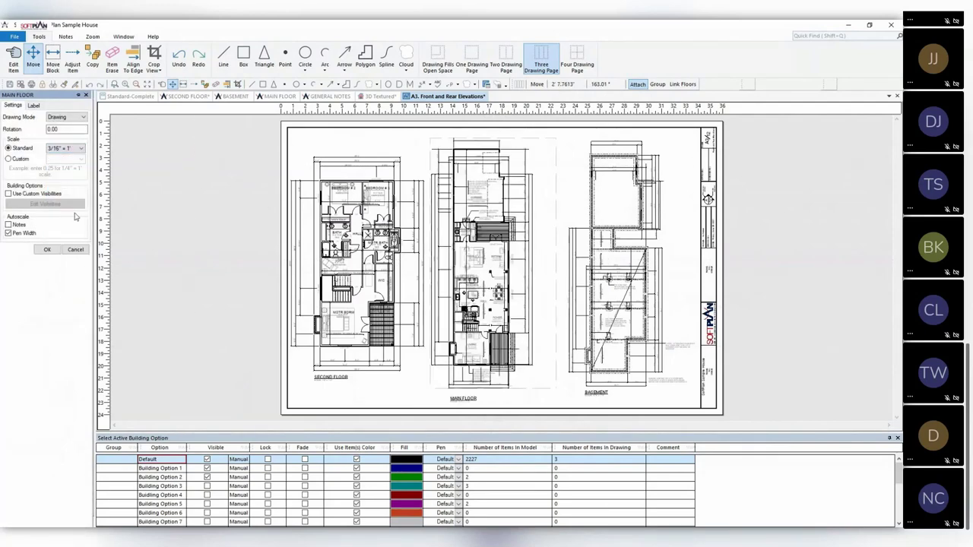
click(47, 249)
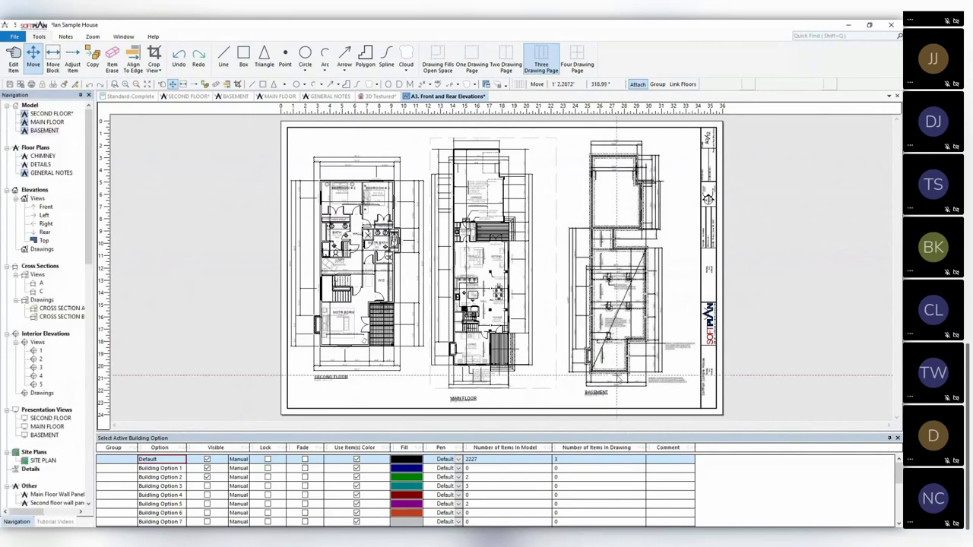
scroll(501, 268, up, 3)
scroll(498, 251, up, 2)
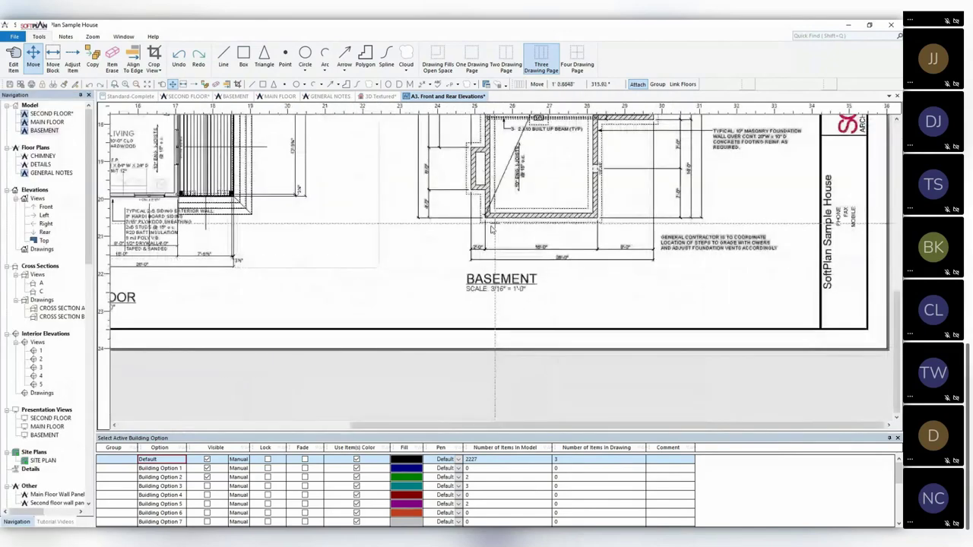
scroll(490, 228, down, 3)
scroll(560, 258, down, 2)
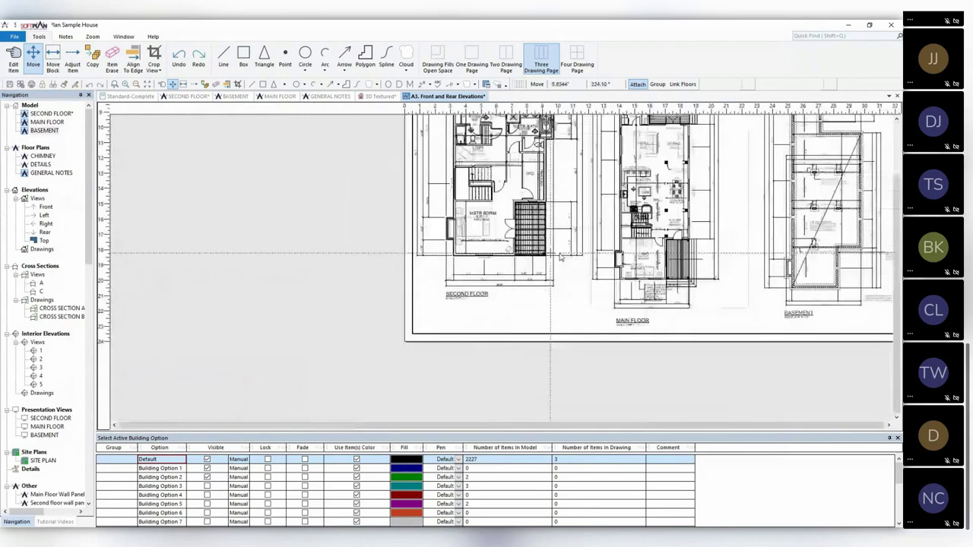
scroll(601, 226, down, 1)
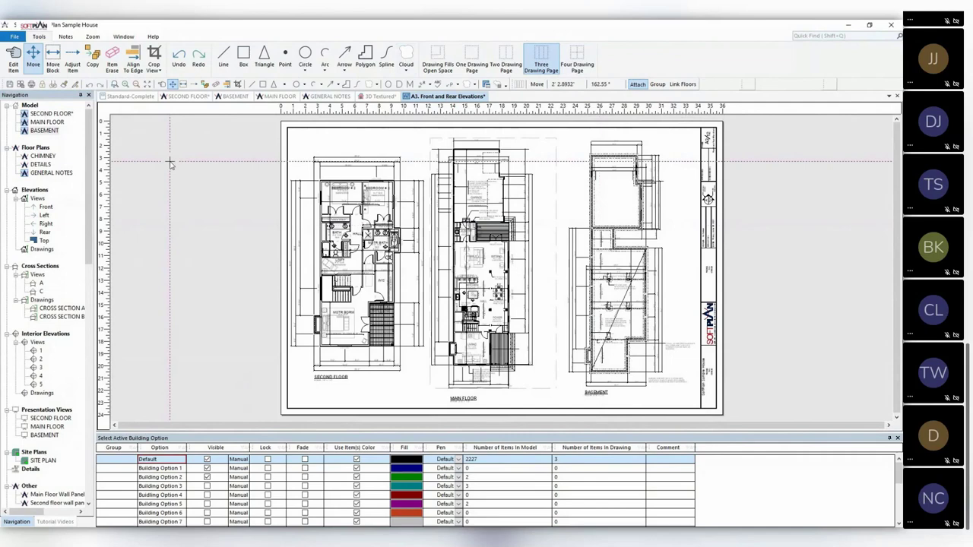
On the MAIN FLOOR plan, place an interior elevation marker in the hall beside the kitchen island, facing the kitchen
click(278, 96)
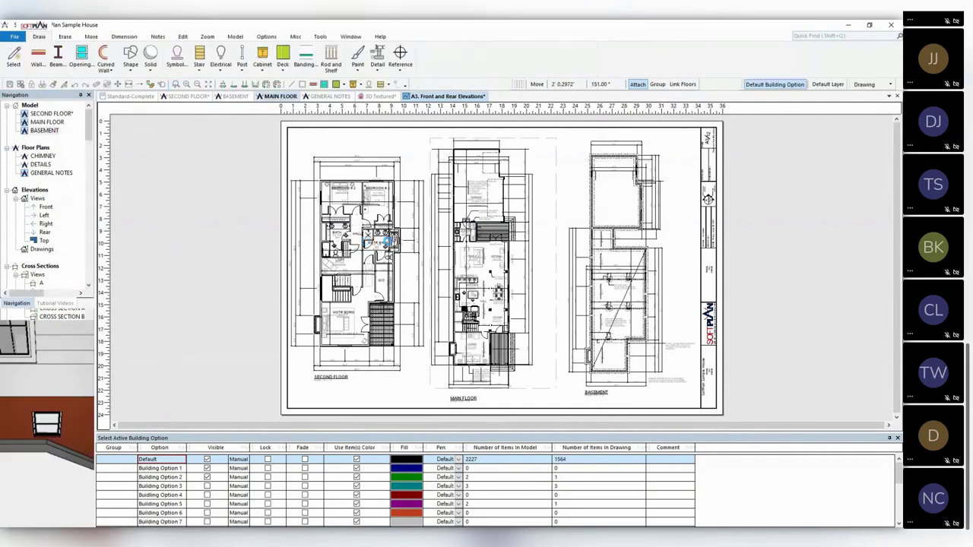
scroll(419, 198, down, 5)
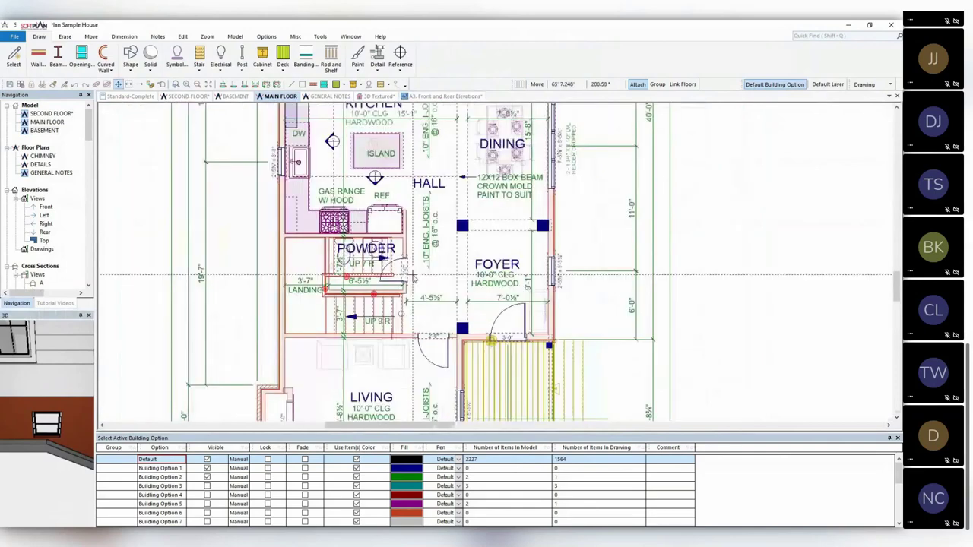
right_click(438, 291)
scroll(456, 236, down, 2)
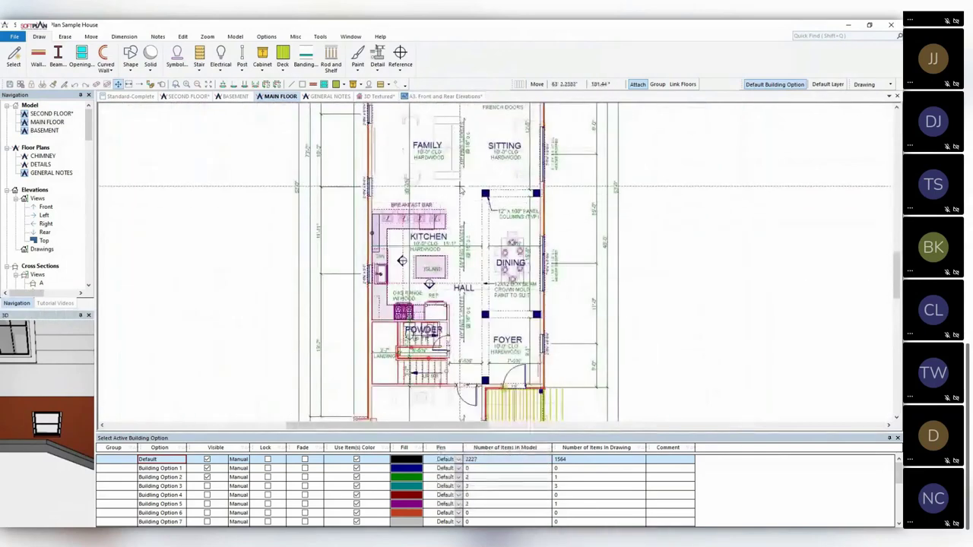
scroll(498, 261, up, 4)
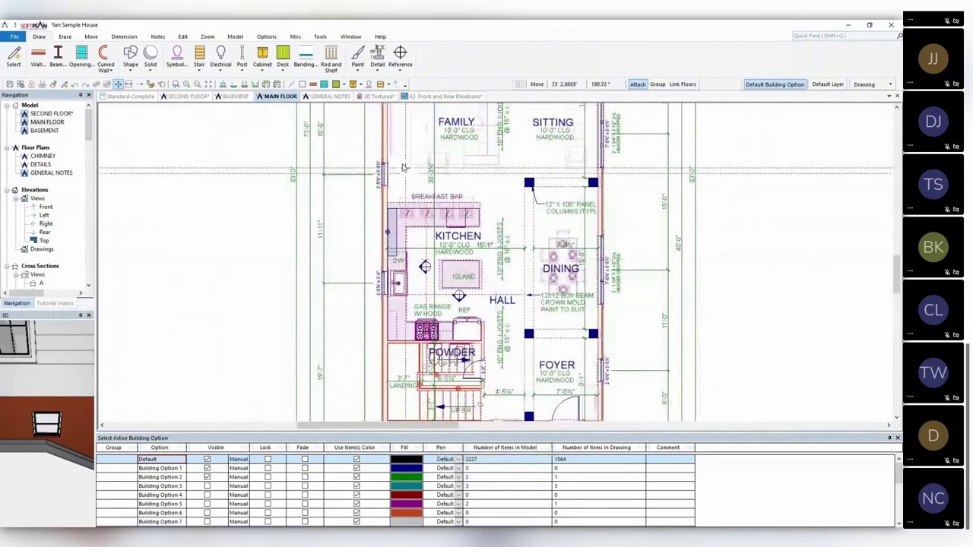
click(235, 38)
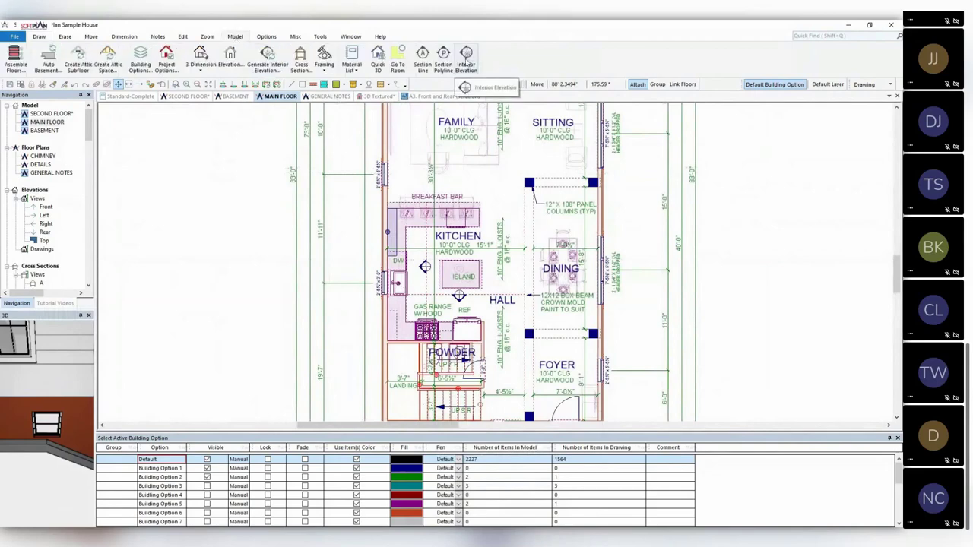
click(468, 60)
mouse_move(514, 280)
mouse_down()
mouse_move(510, 289)
mouse_move(494, 156)
mouse_up()
key(Escape)
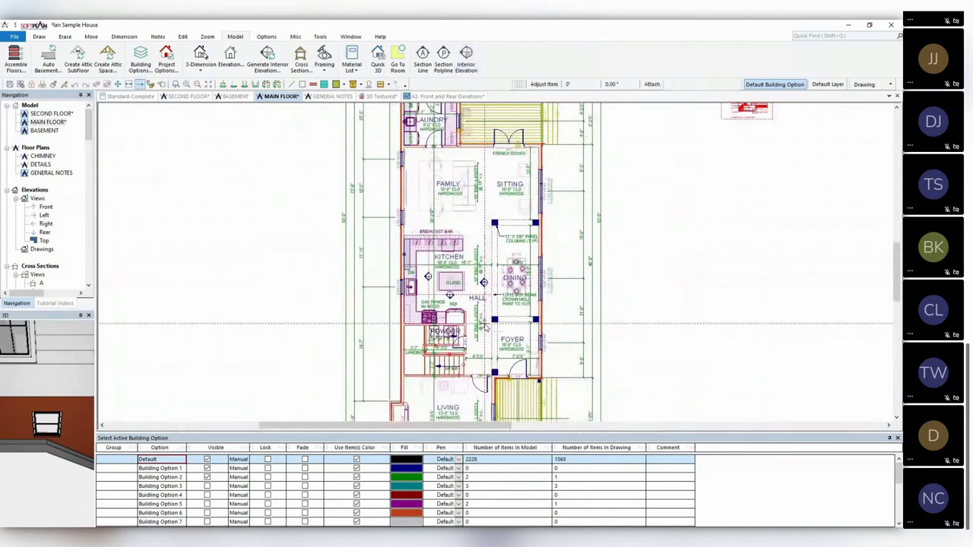
Enable depth clipping at 5' for the interior elevation marker in the hall
scroll(419, 272, up, 4)
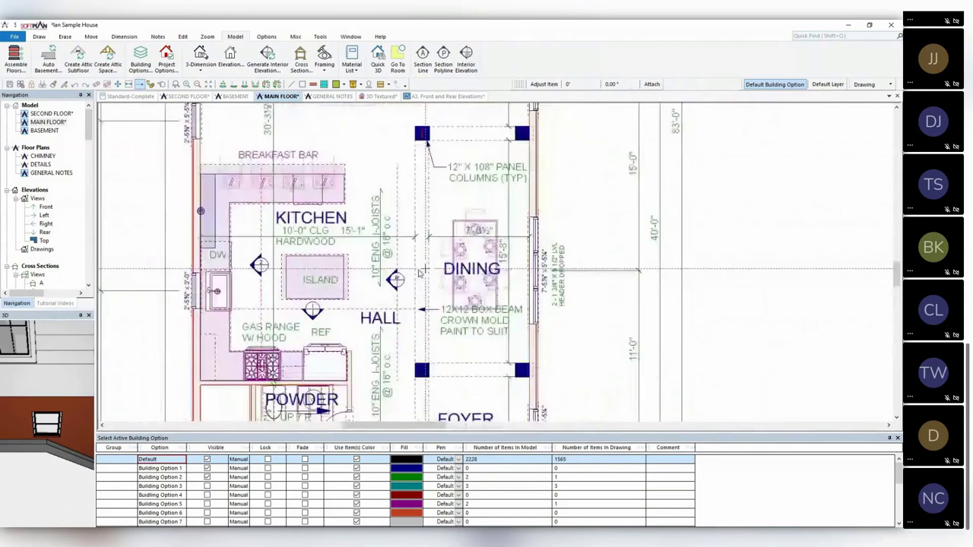
right_click(392, 275)
click(418, 313)
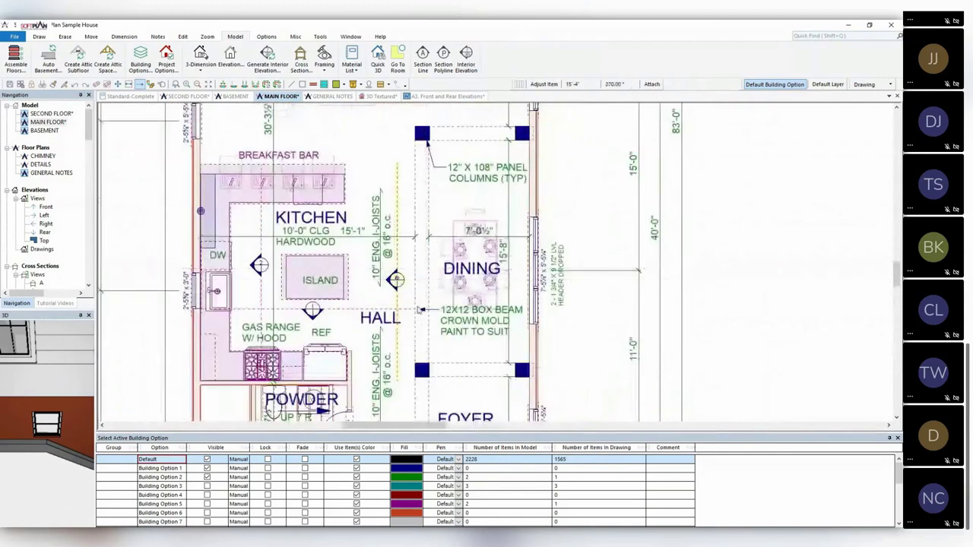
click(262, 168)
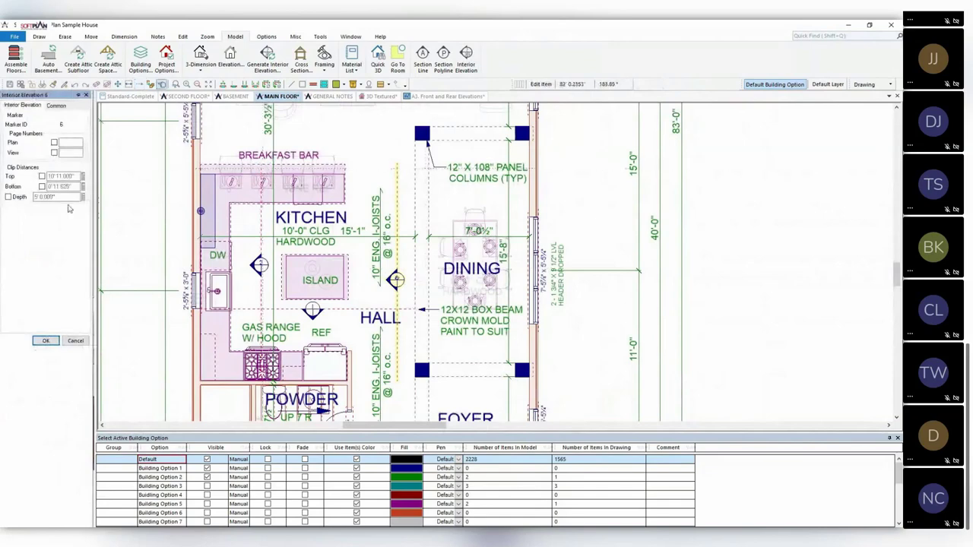
click(21, 198)
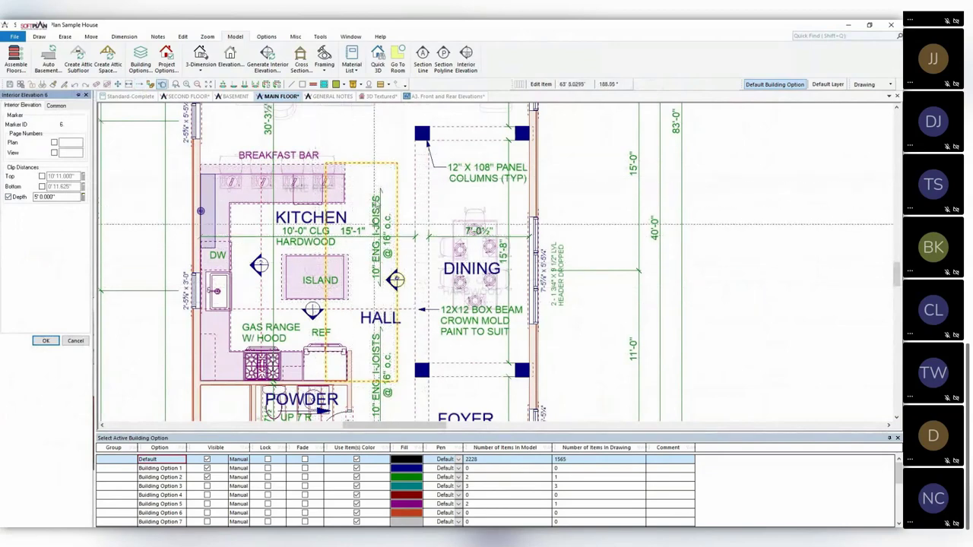
double_click(62, 197)
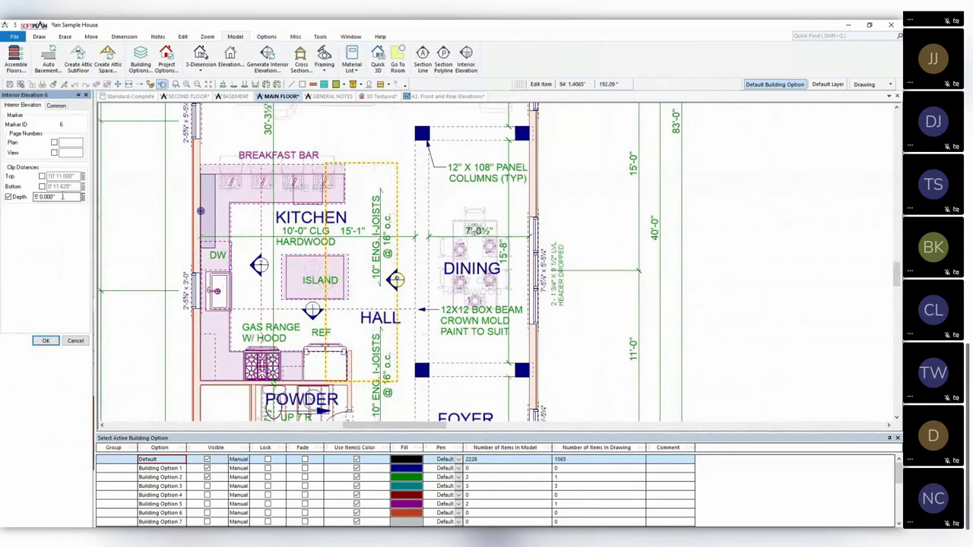
click(45, 340)
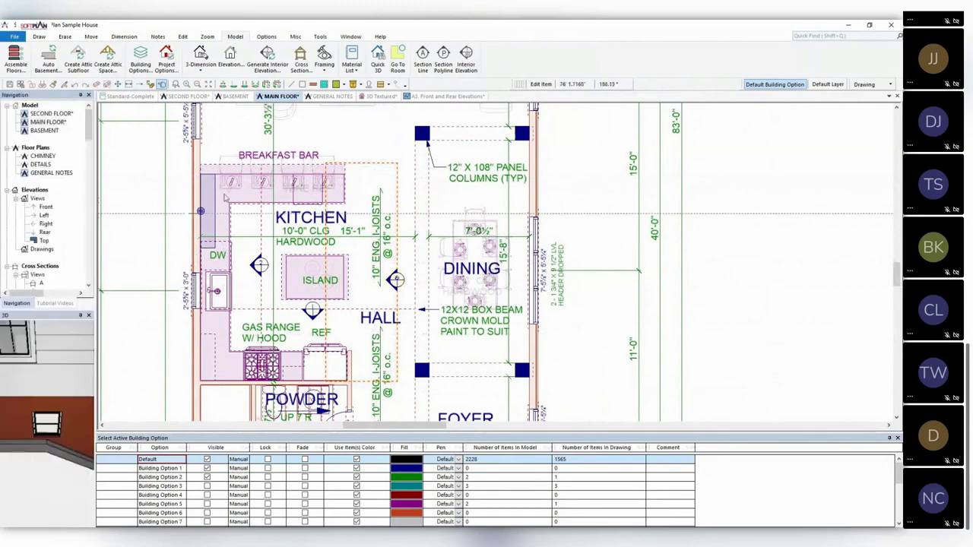
Place another interior elevation marker between the gas range and refrigerator, facing the island, and limit its clip depth to 4'
click(466, 55)
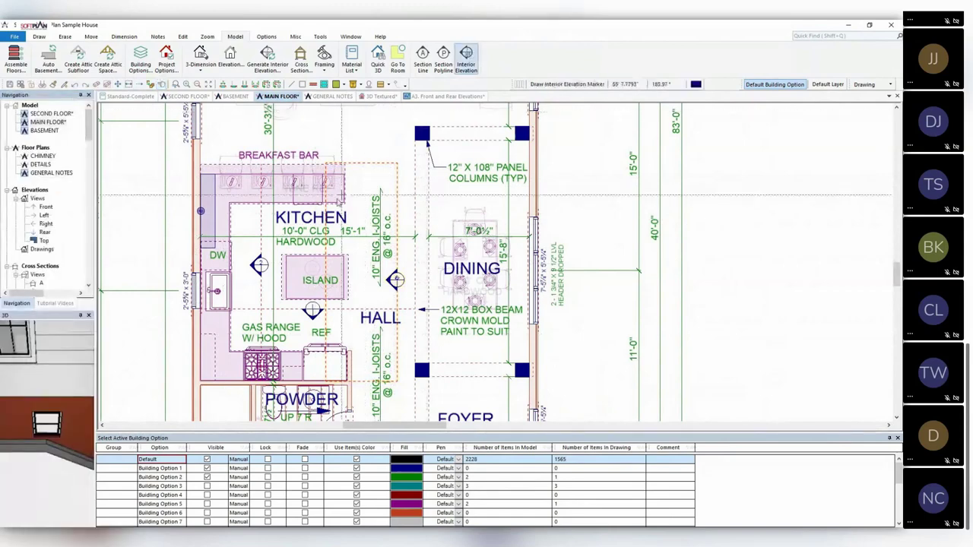
click(302, 332)
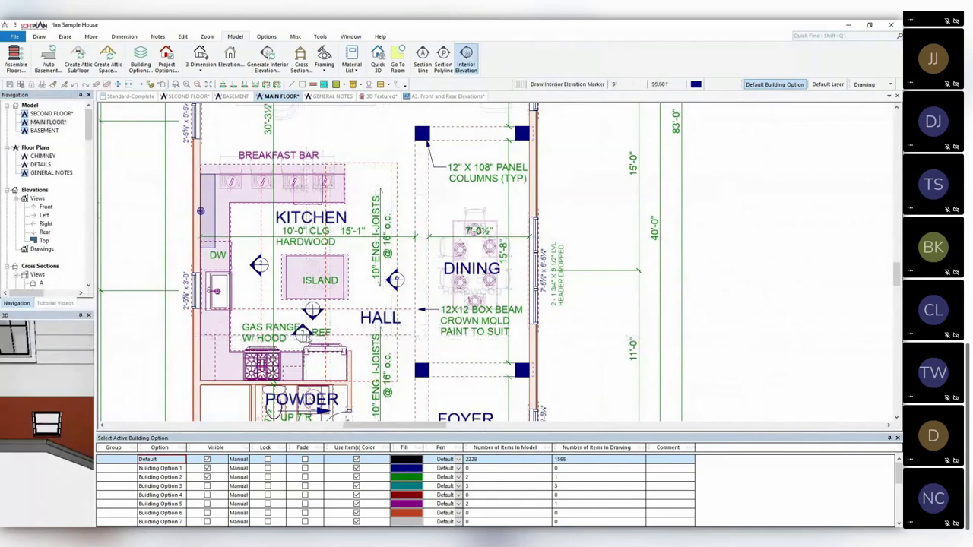
right_click(304, 338)
mouse_move(340, 345)
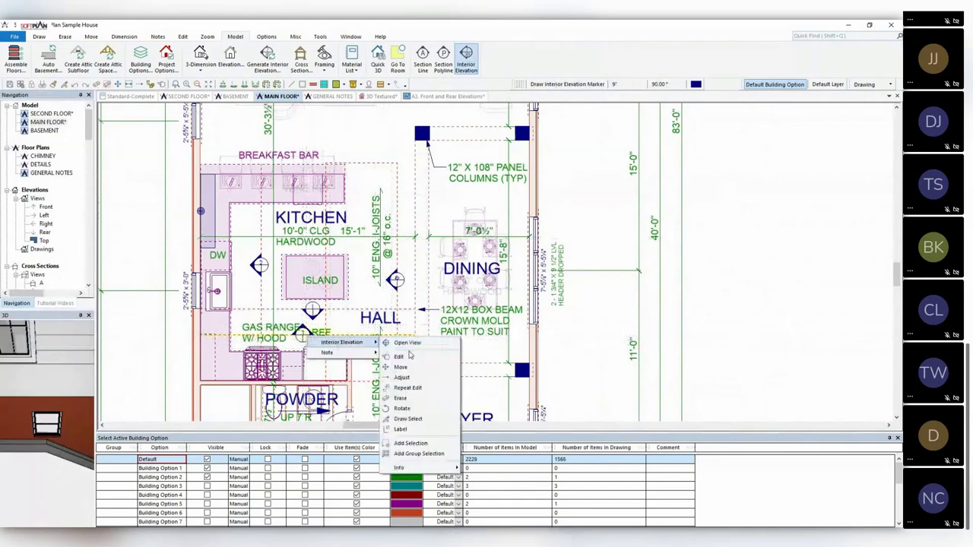
click(400, 357)
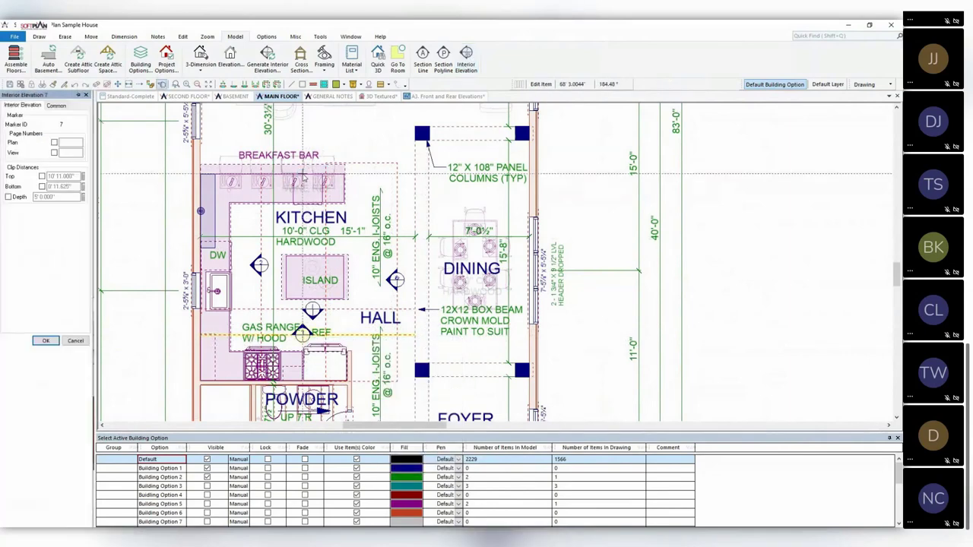
click(8, 197)
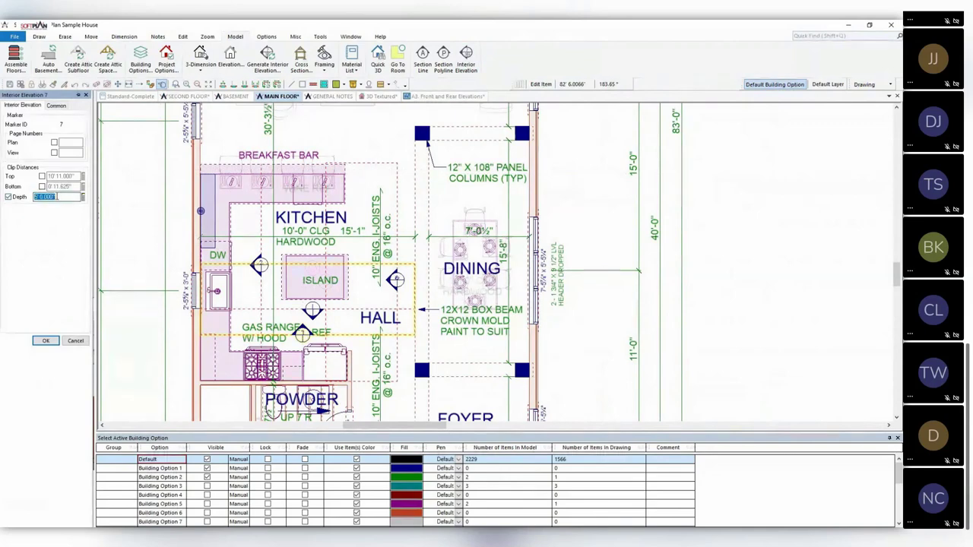
text(4)
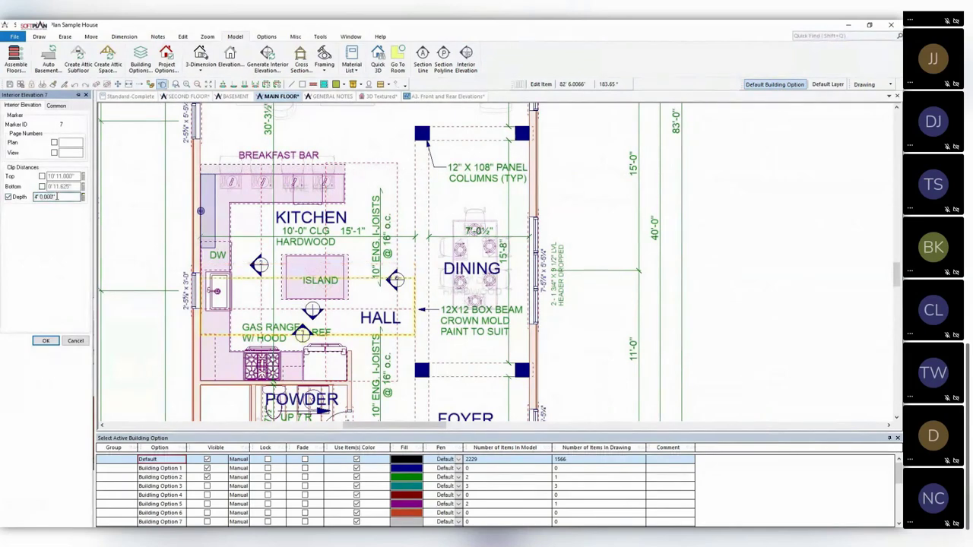
click(54, 341)
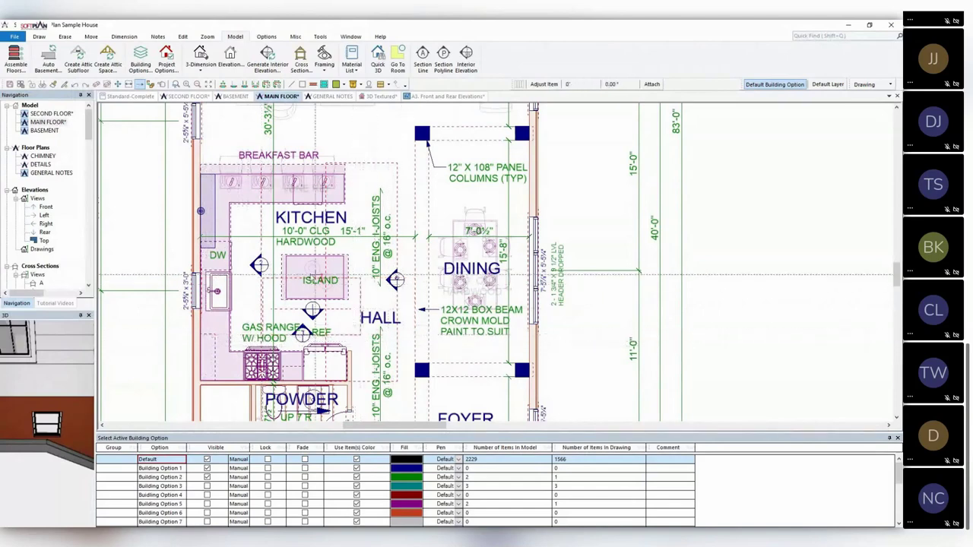
Open the view of interior elevation 7 from the project tree and switch it to the annotated version
scroll(497, 266, up, 2)
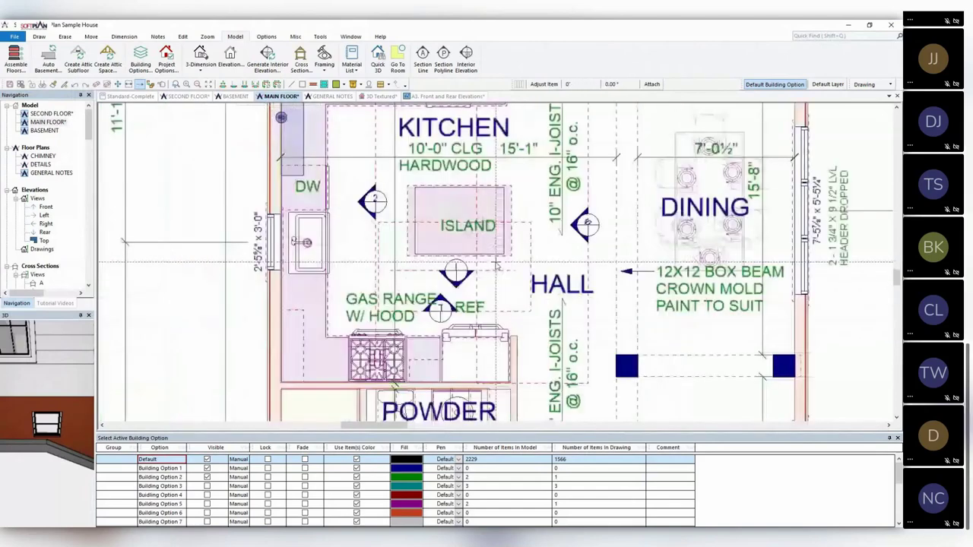
scroll(497, 266, up, 1)
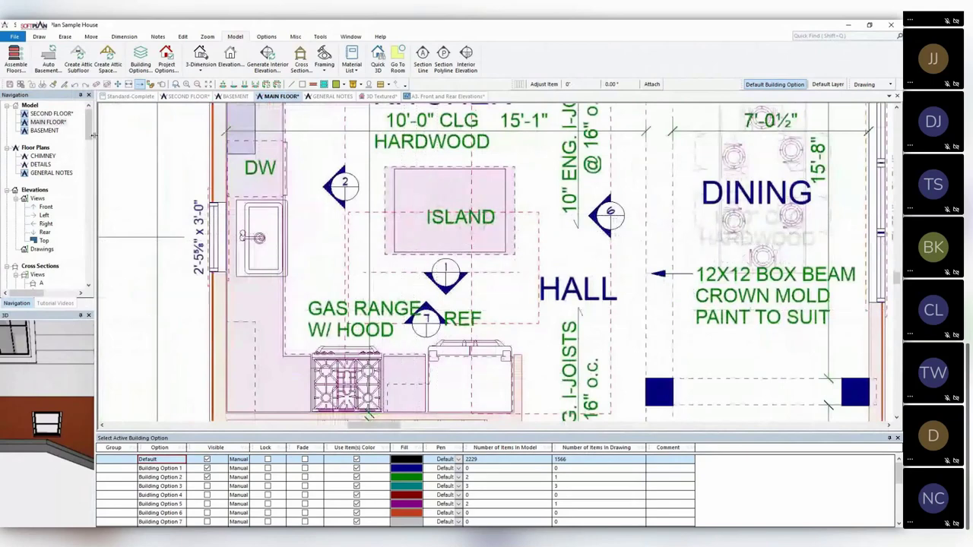
drag(89, 137, 94, 191)
scroll(72, 164, up, 3)
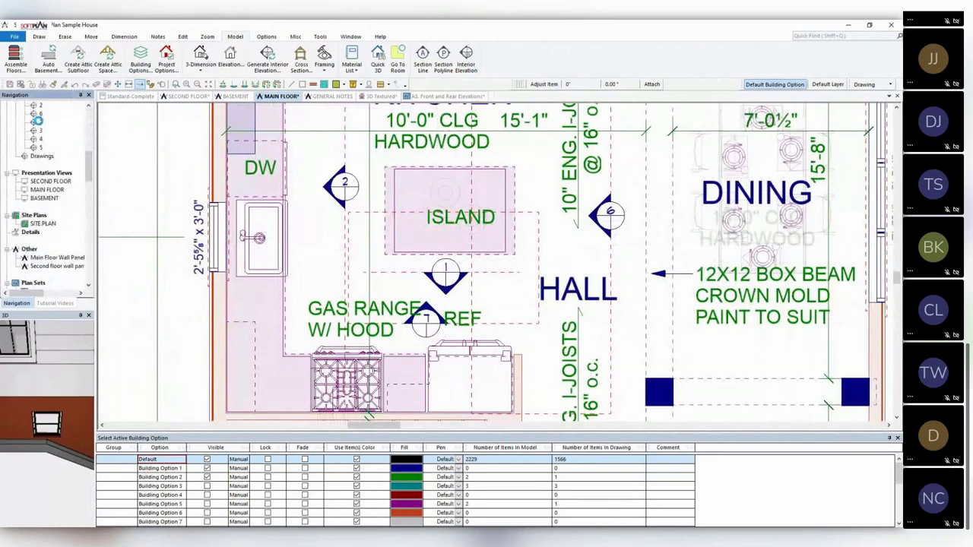
double_click(38, 121)
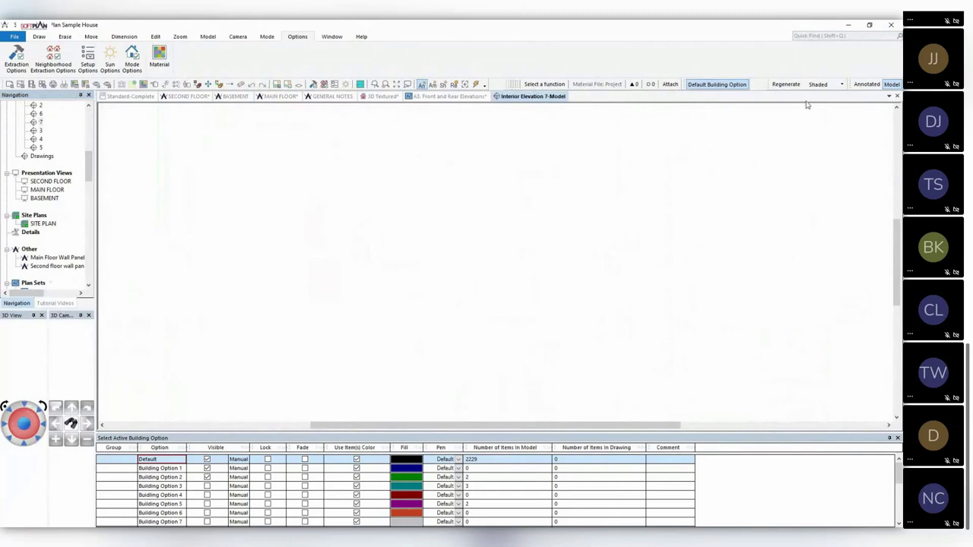
click(866, 85)
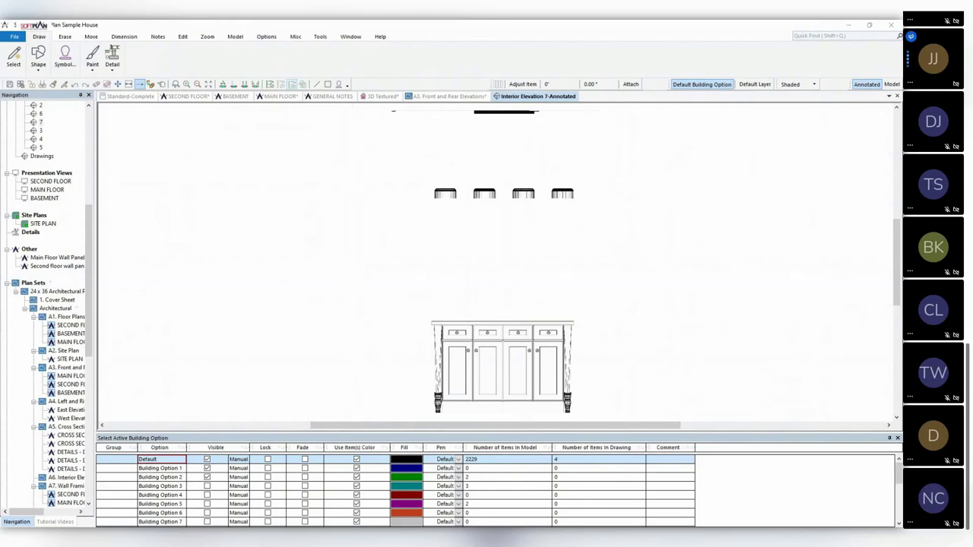
Switch to the browser's SoftPlanSystemsInc YouTube channel and look through its uploaded videos
drag(0, 69, 487, 1)
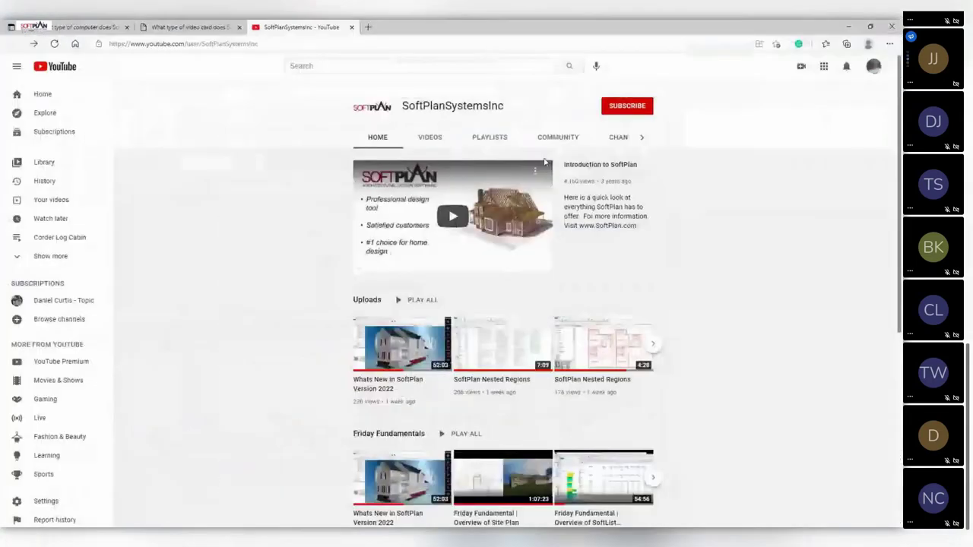
scroll(262, 280, down, 1)
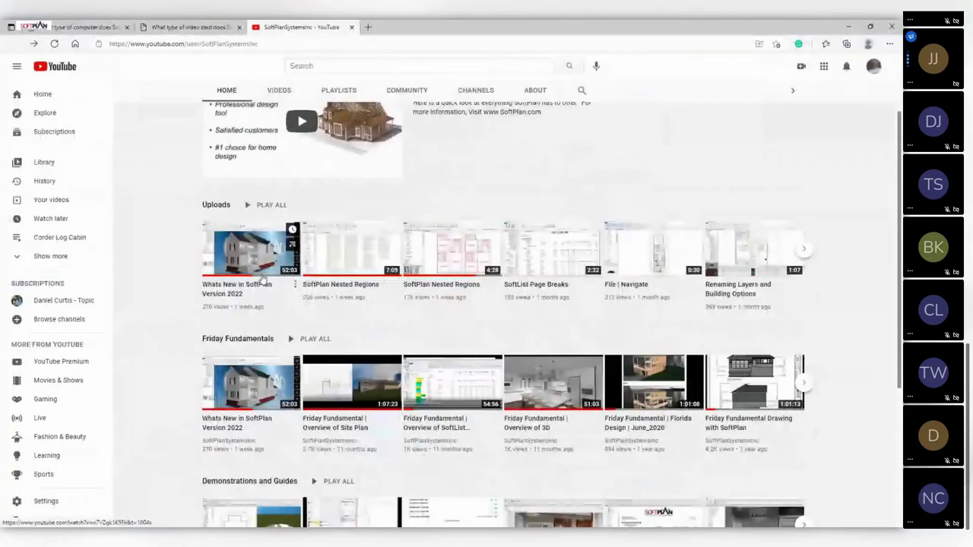